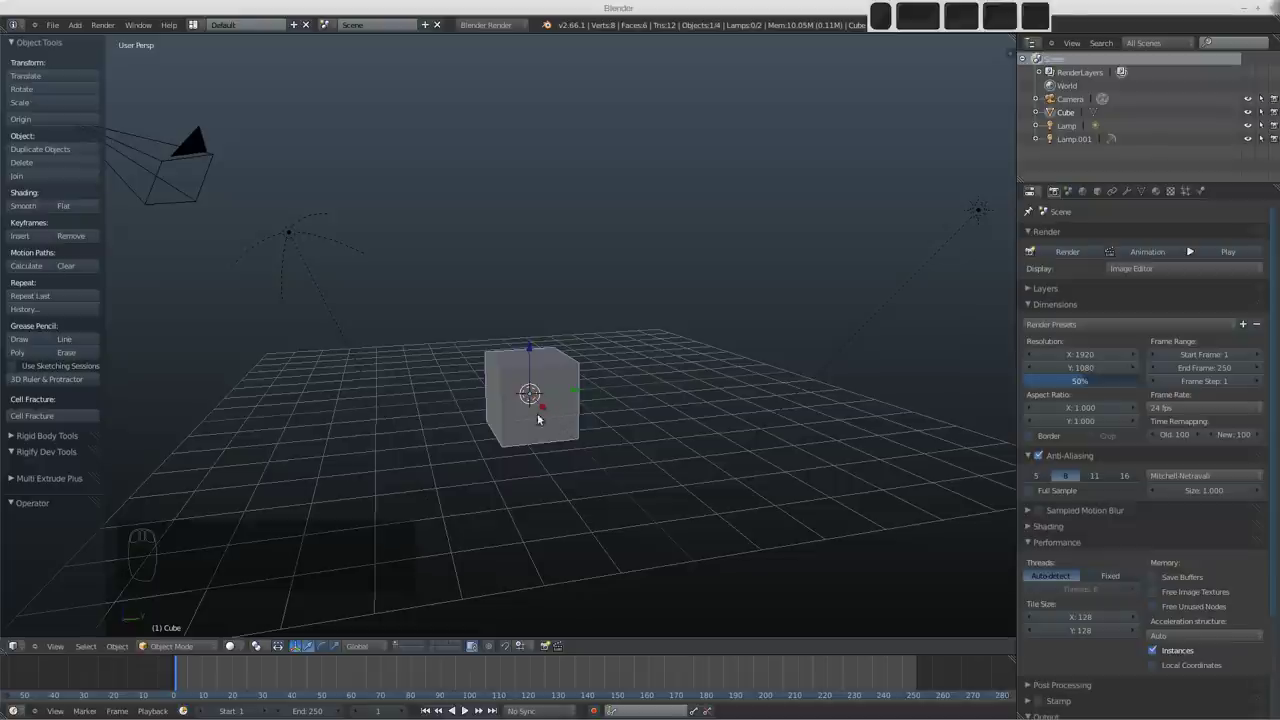
Step: Bevel all edges of the cube with 5 segments and an offset of about 0.112
middle_drag(550, 403, 608, 376)
scroll(605, 374, up, 2)
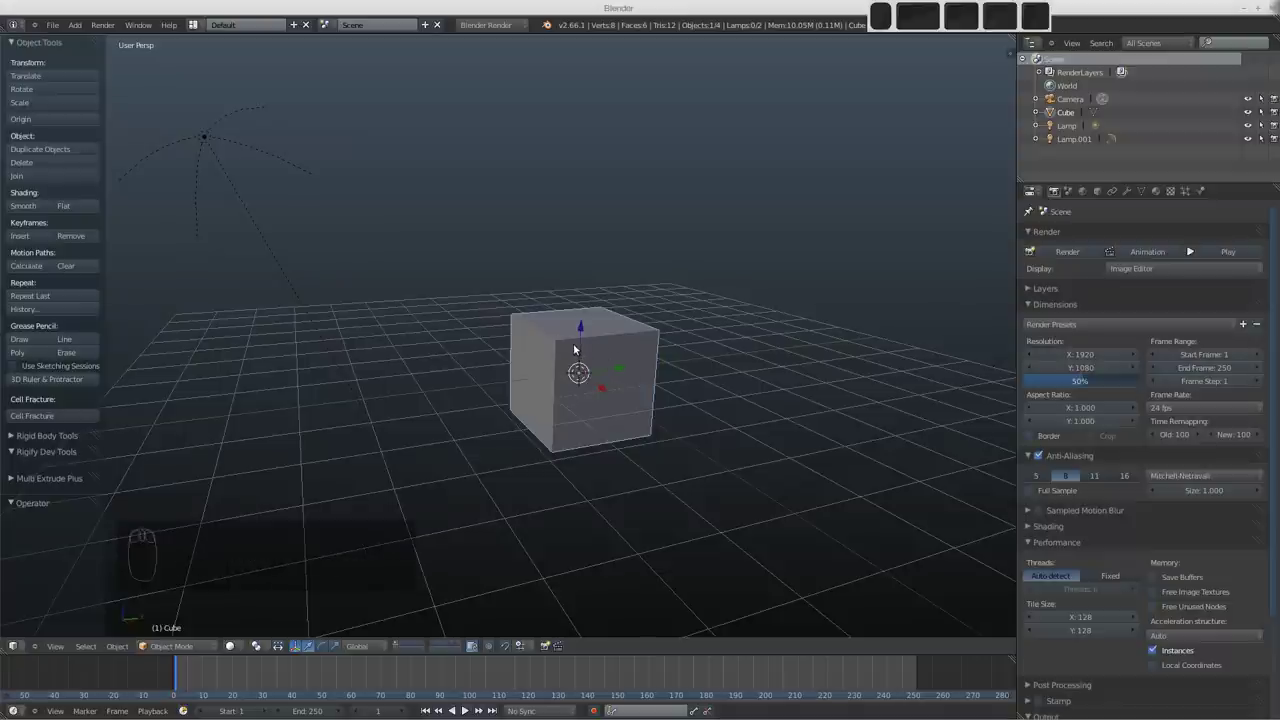
key(Tab)
mouse_move(588, 362)
middle_down()
mouse_move(575, 362)
mouse_move(590, 390)
mouse_move(593, 372)
middle_up()
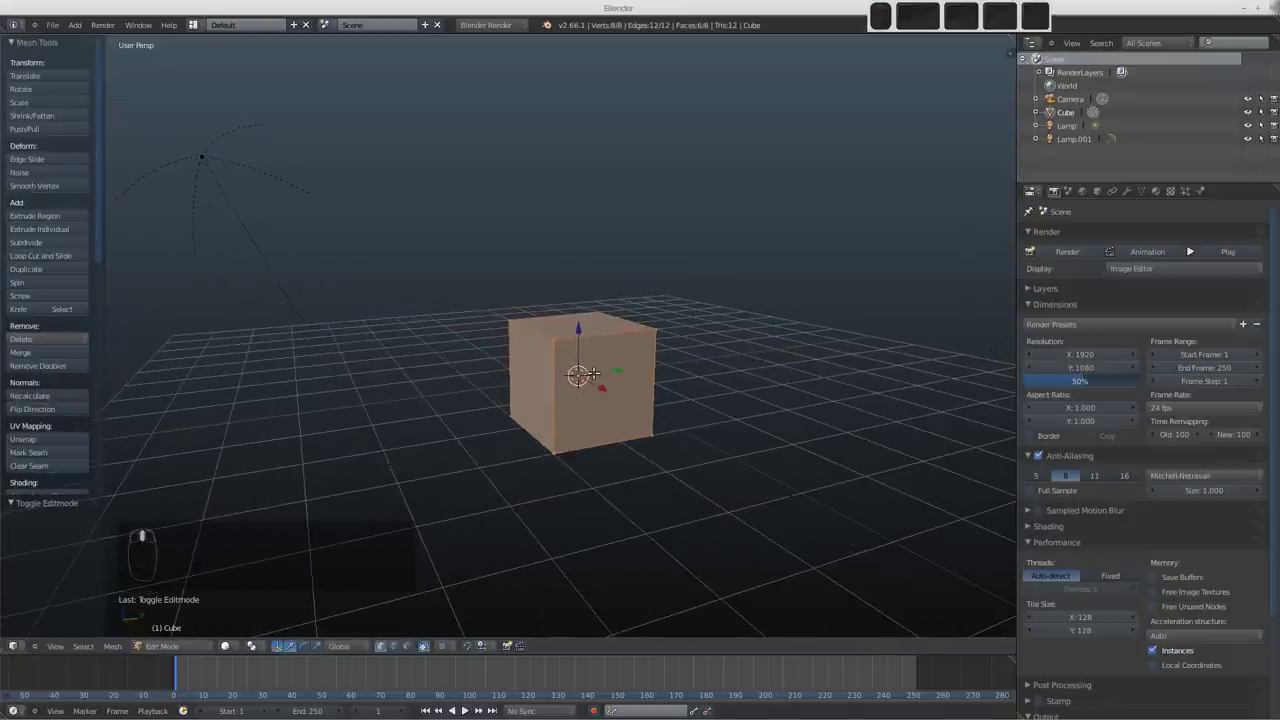
key(ctrl+b)
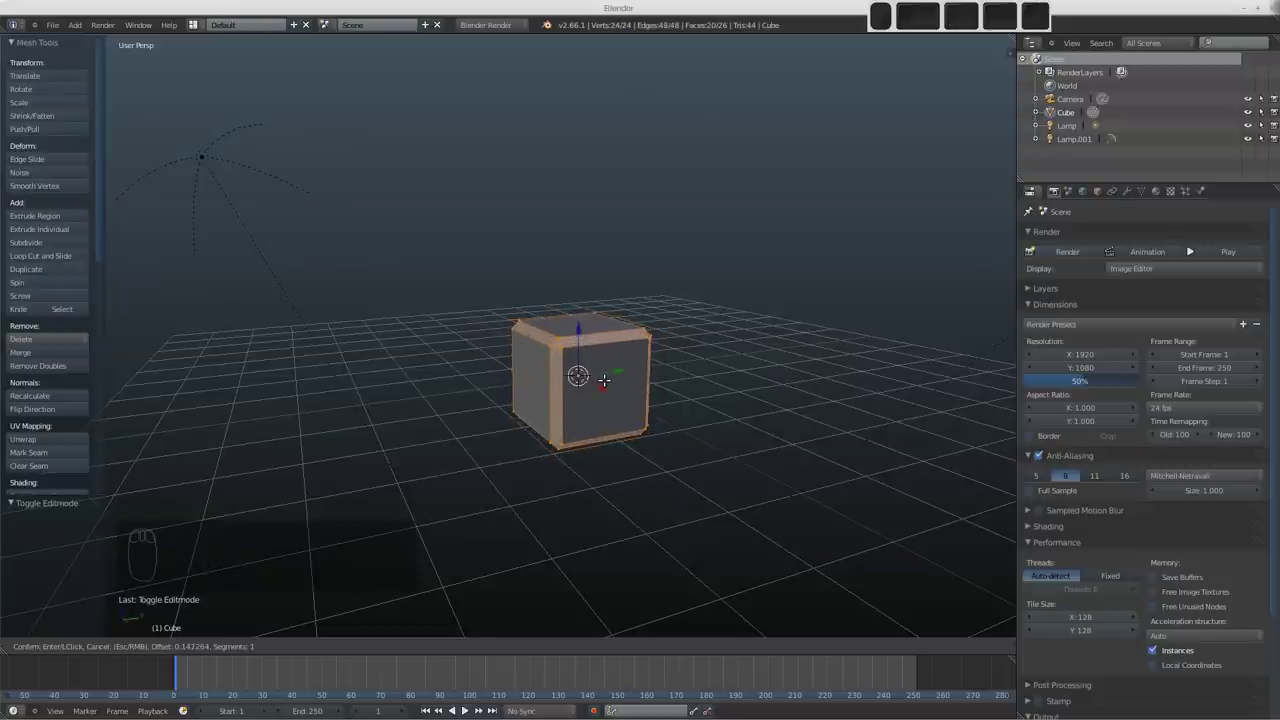
scroll(604, 380, up, 3)
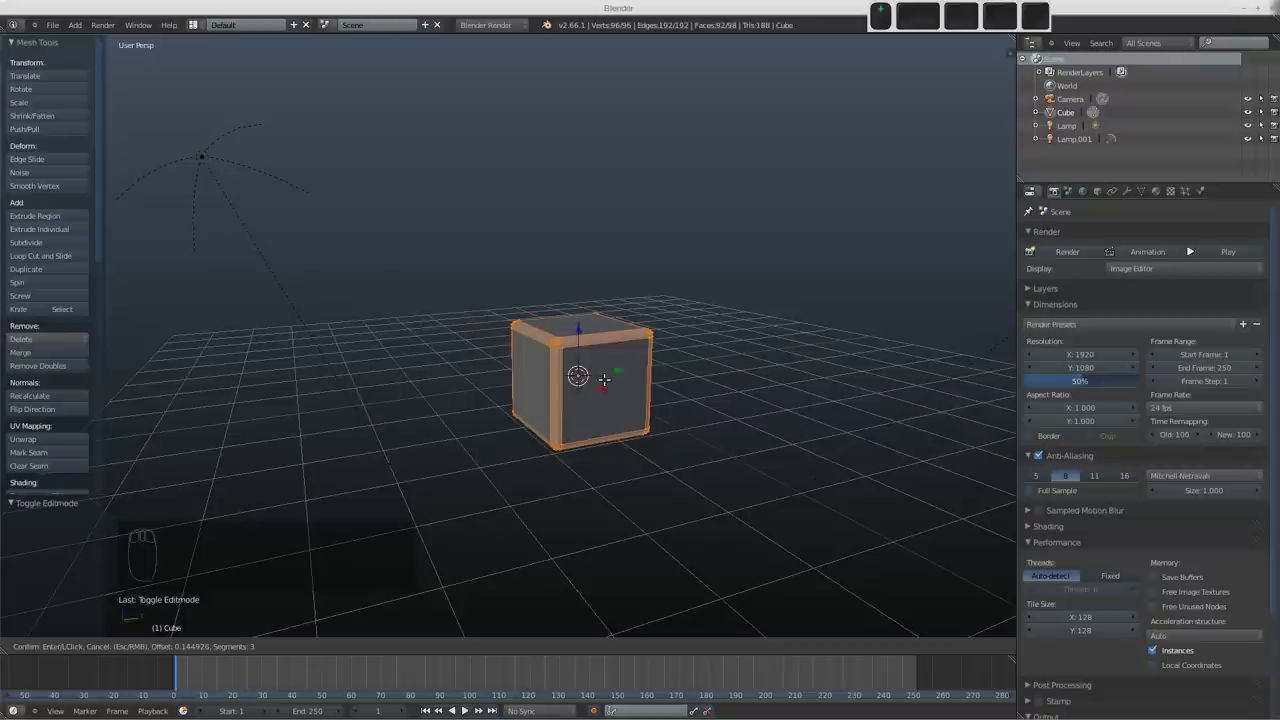
scroll(604, 380, up, 1)
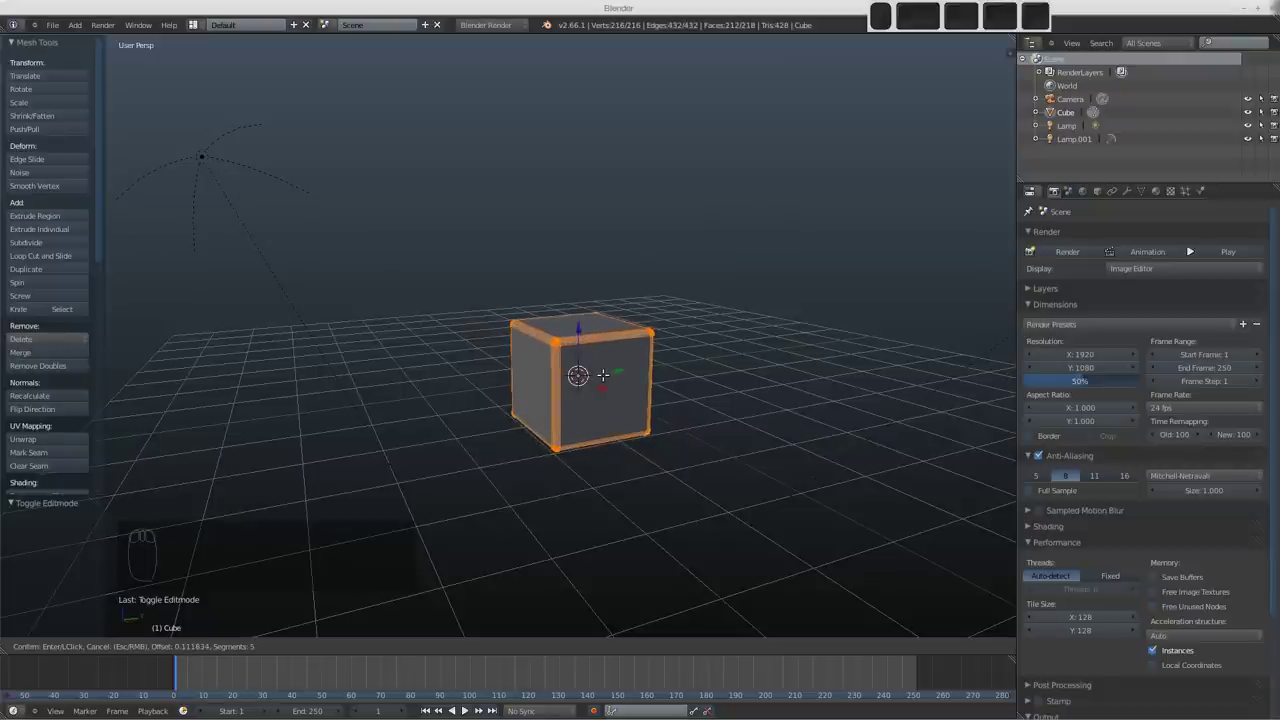
click(601, 374)
scroll(598, 370, up, 4)
middle_drag(548, 362, 559, 362)
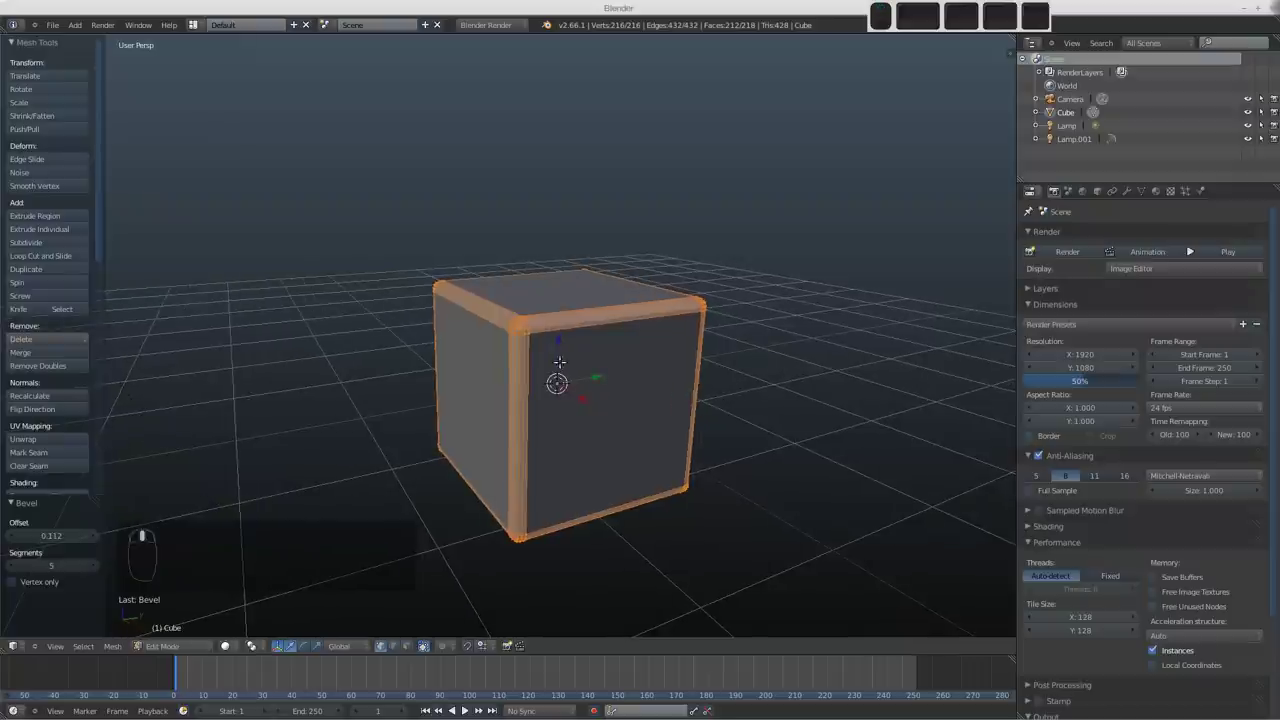
Step: Return to Object Mode and apply smooth shading to the beveled cube
key(Tab)
middle_drag(651, 403, 669, 346)
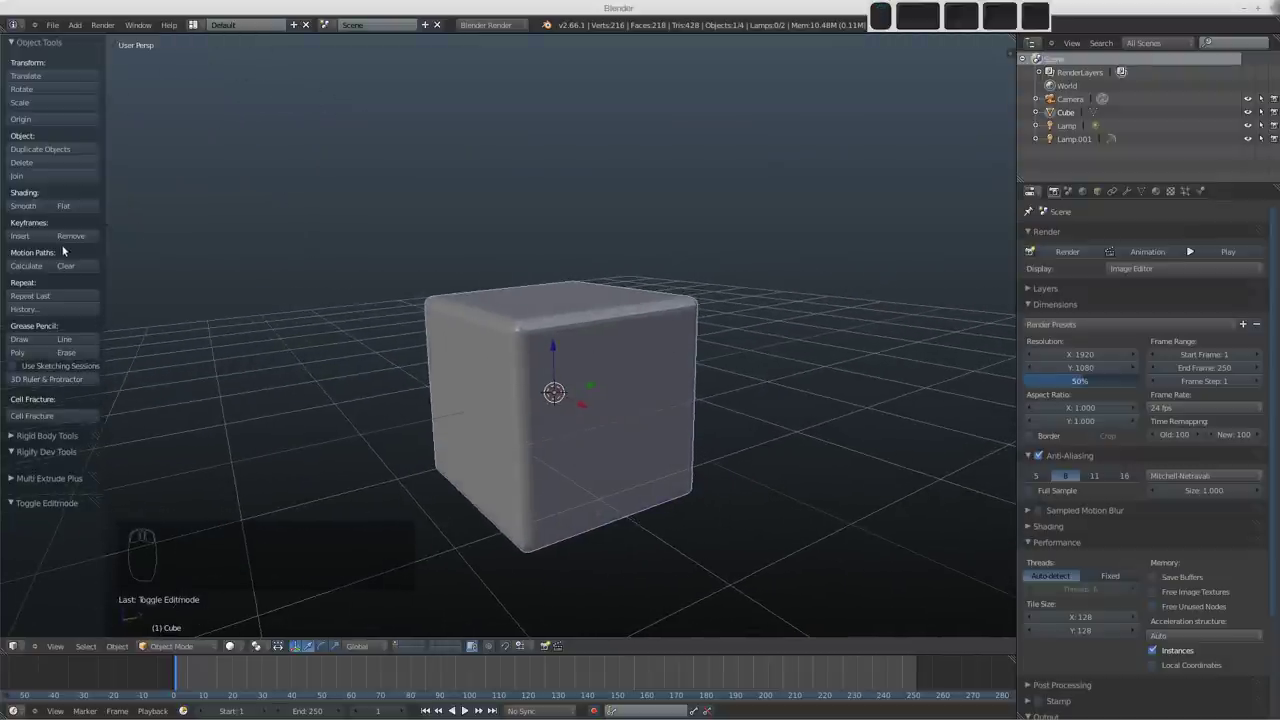
scroll(540, 326, up, 3)
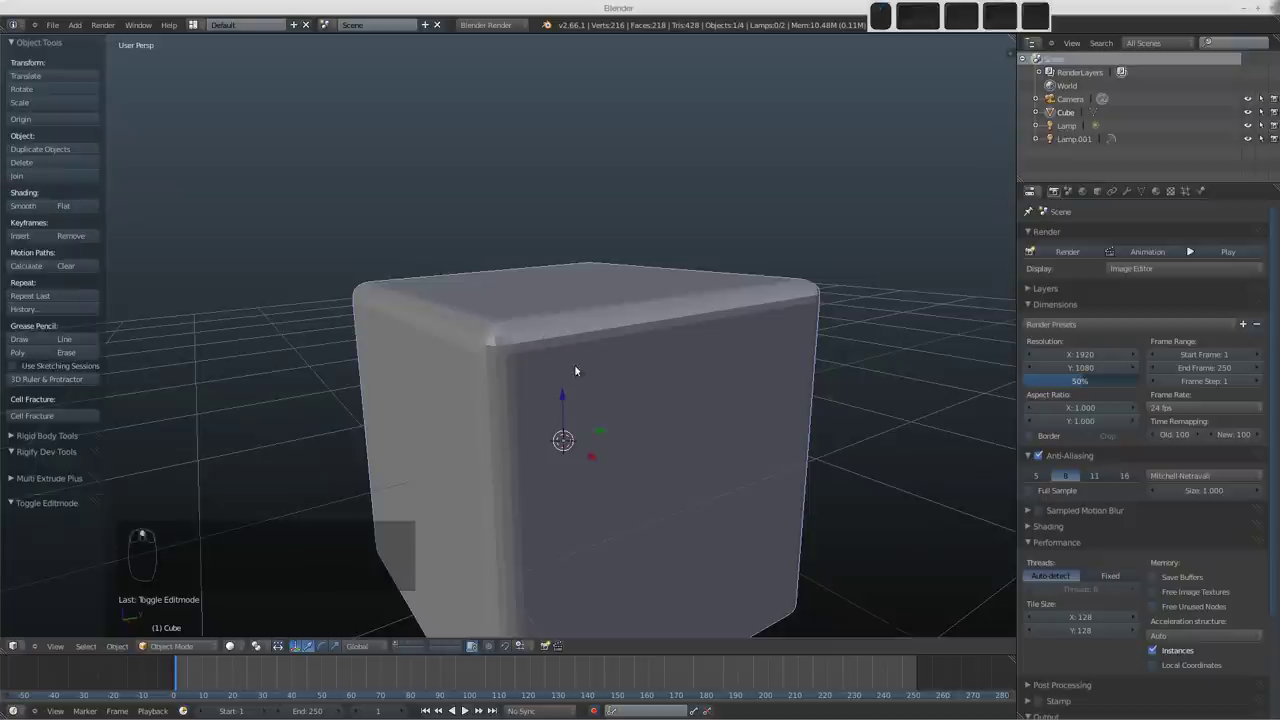
click(35, 206)
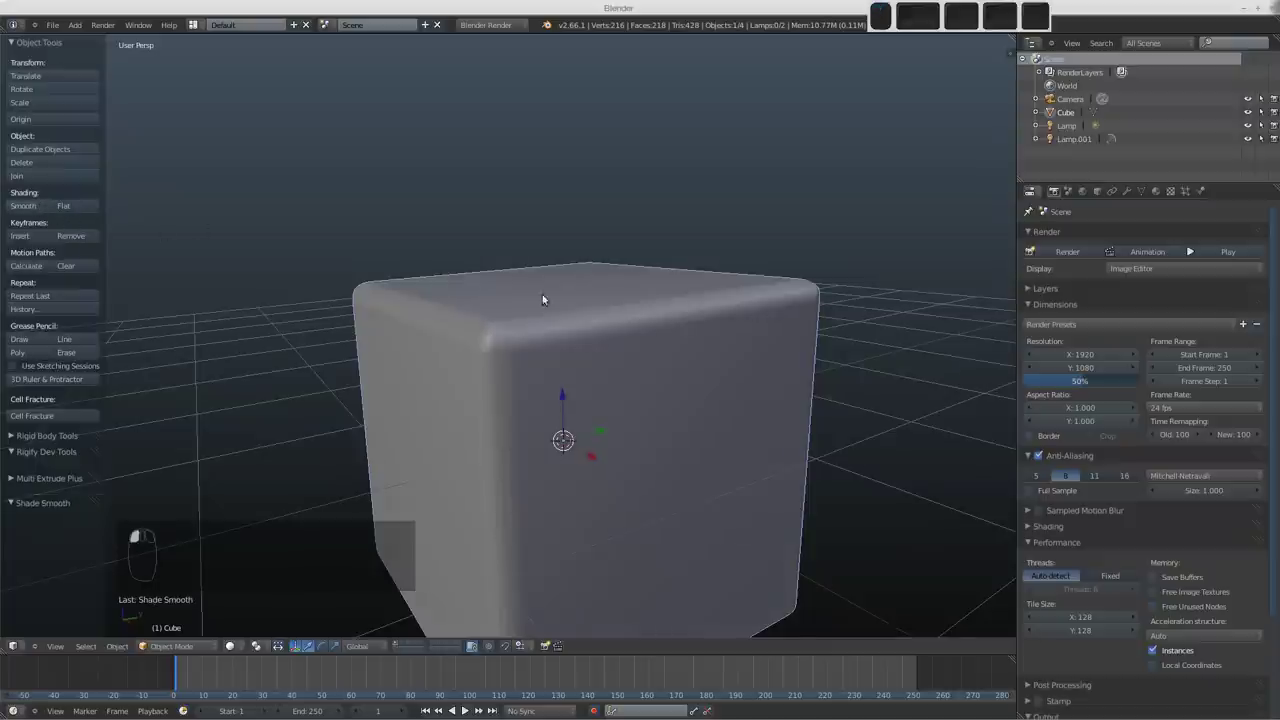
scroll(526, 391, down, 3)
mouse_move(526, 391)
middle_down()
mouse_move(612, 397)
mouse_move(535, 399)
middle_up()
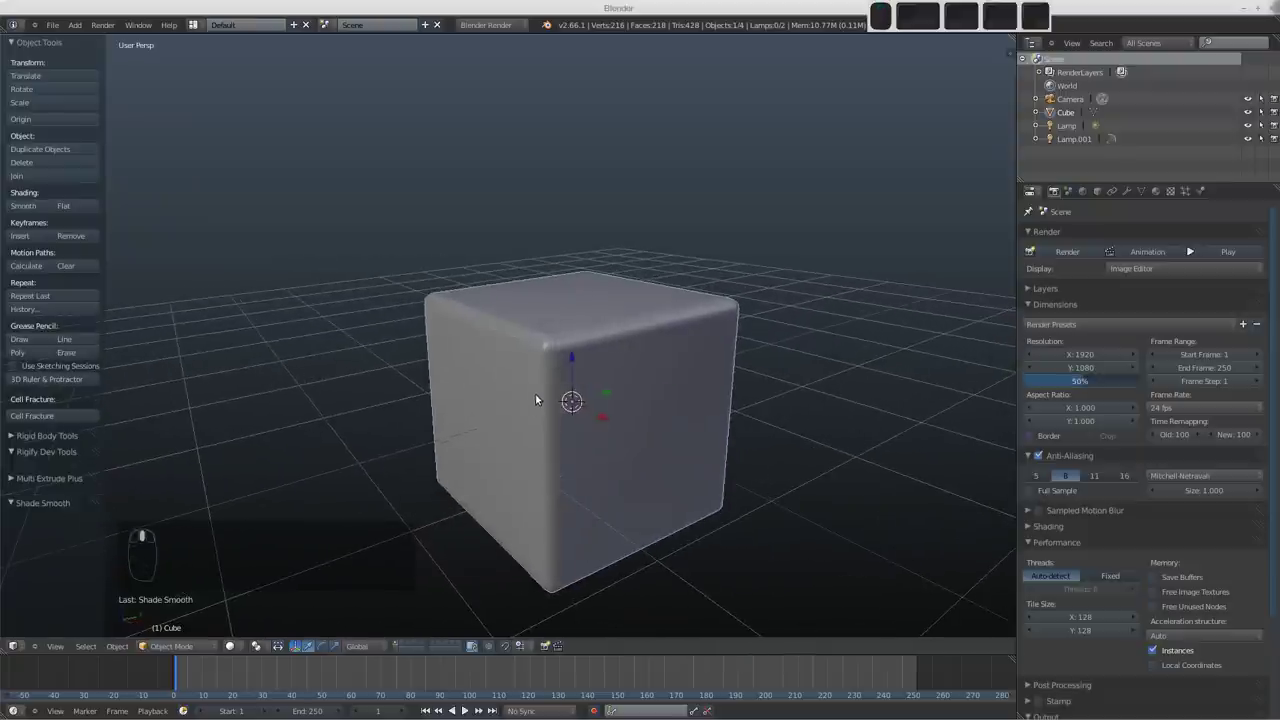
scroll(535, 399, down, 2)
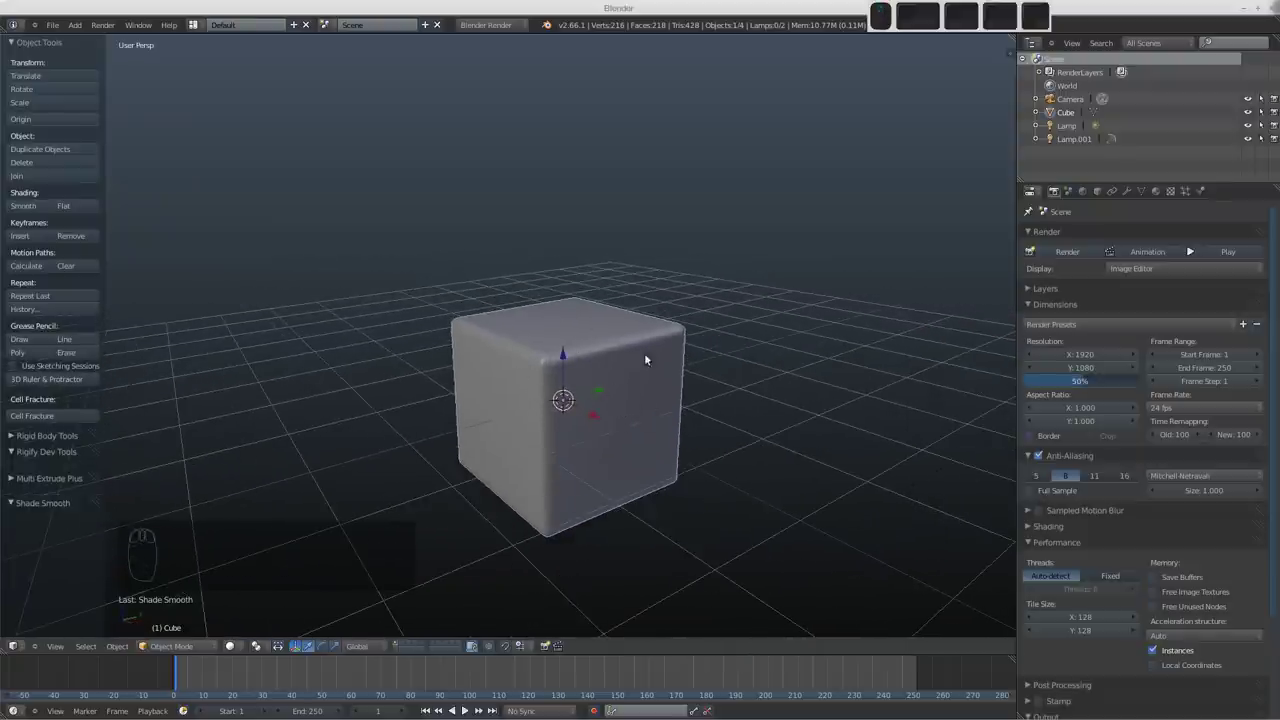
shift+middle_drag(618, 383, 583, 347)
scroll(560, 307, up, 2)
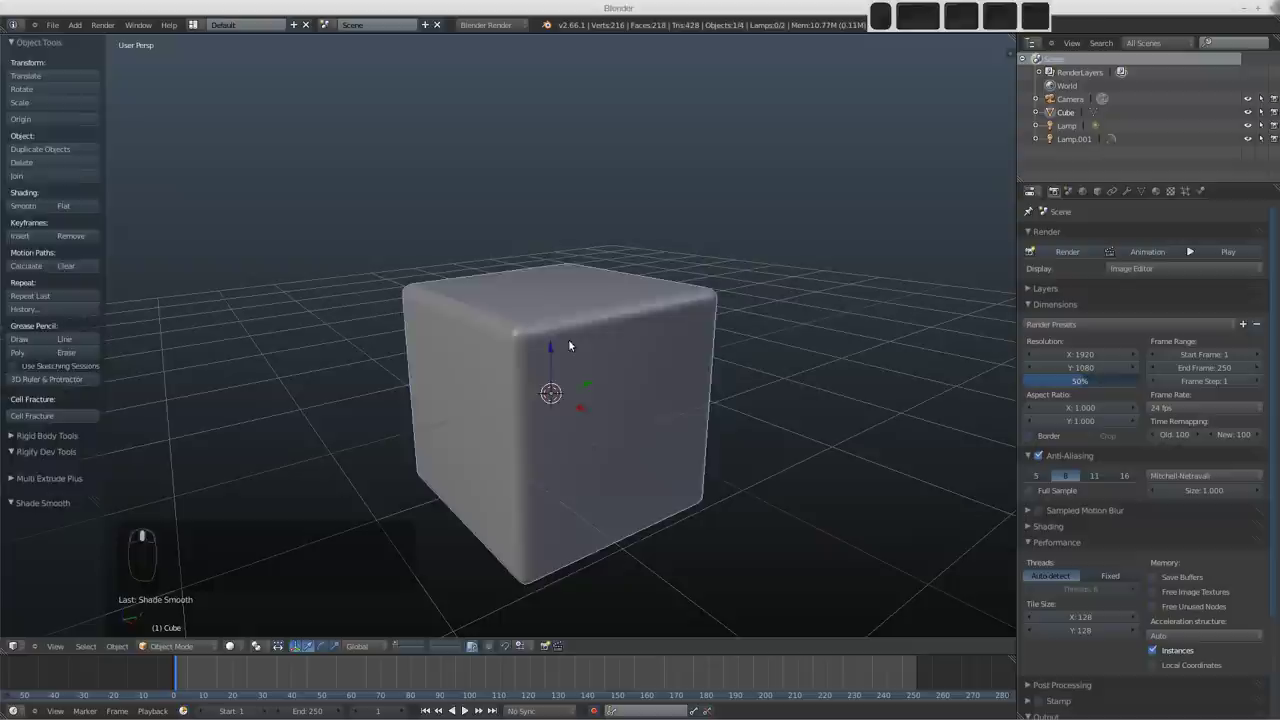
Step: Select the horizontal edge loop just below the cube's top bevel and move it down about 0.161 along Z
key(Tab)
scroll(568, 336, up, 1)
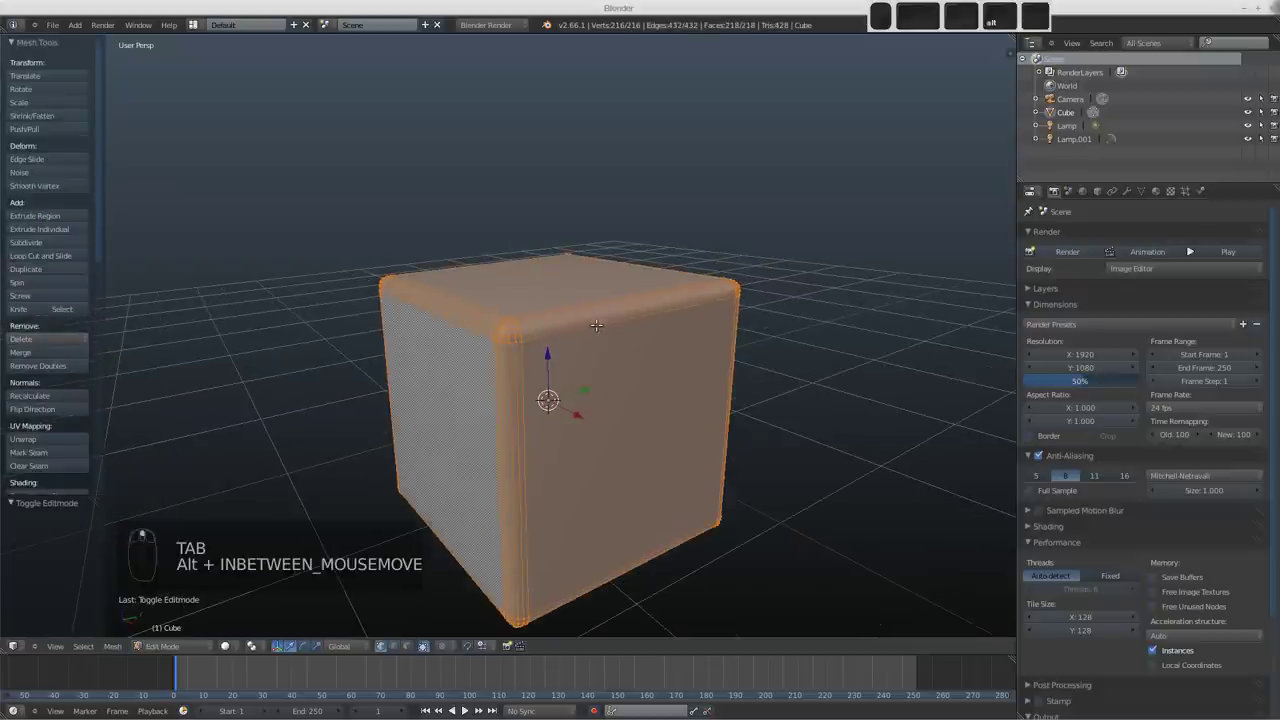
alt+click(595, 333)
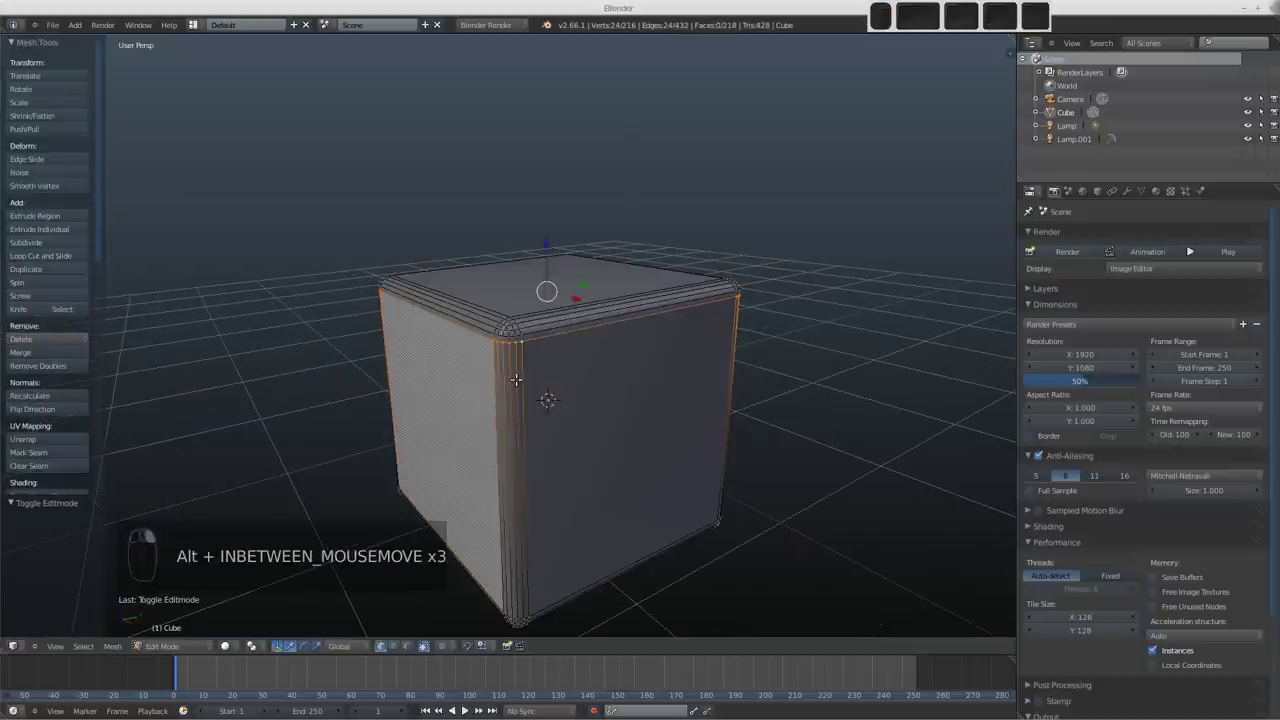
middle_drag(518, 380, 552, 415)
key(g)
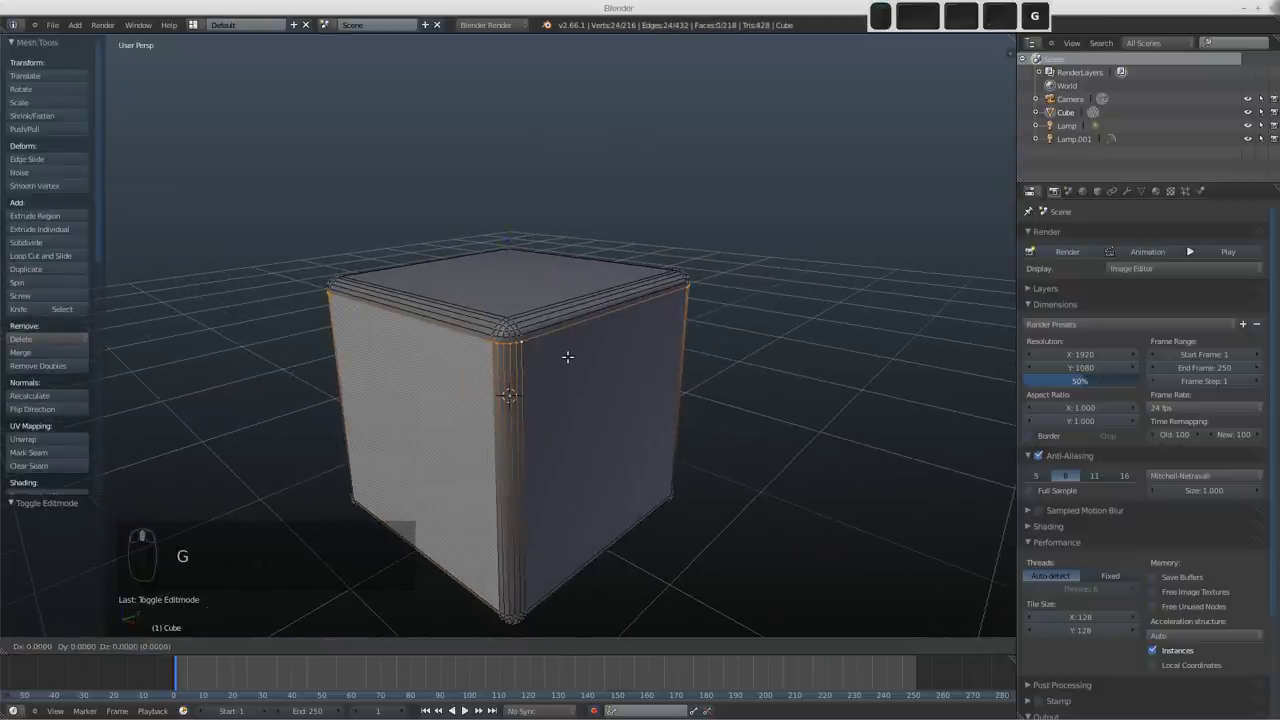
key(z)
click(556, 366)
Step: Edge-slide the vertical loop beside the front corner bevel inward across the adjacent face, and return to Object Mode
alt+click(540, 306)
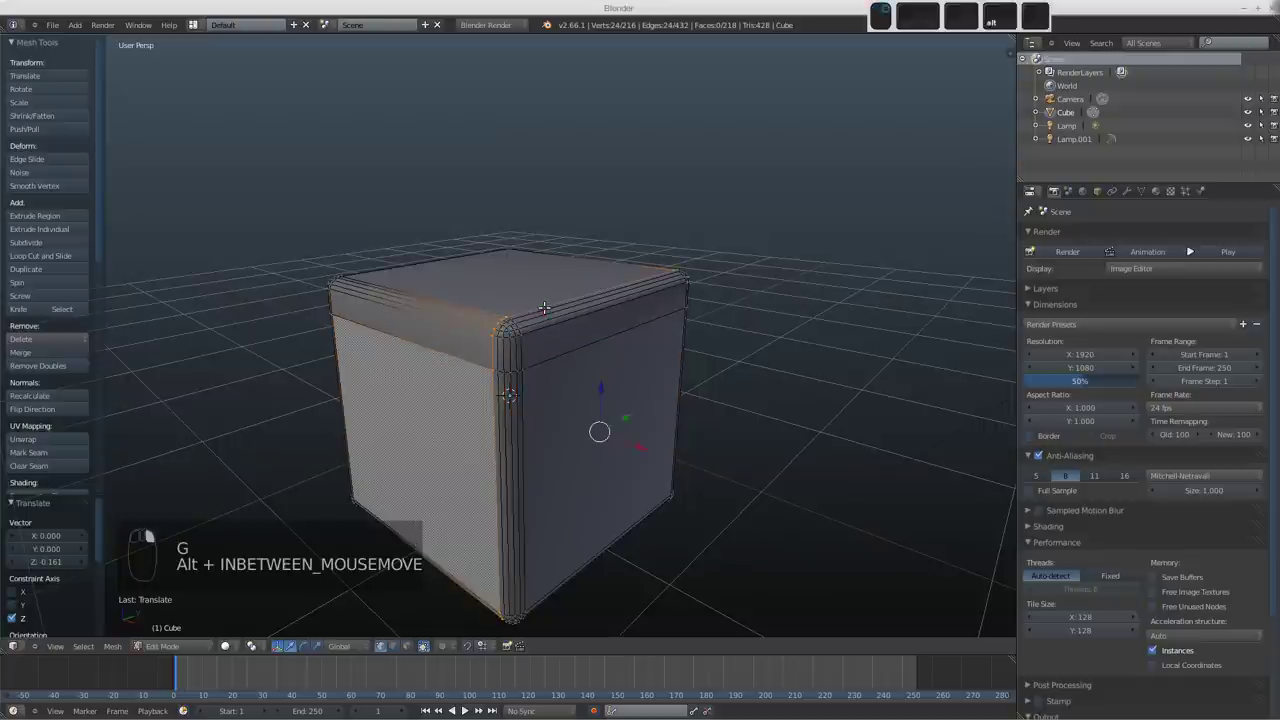
middle_drag(519, 344, 548, 364)
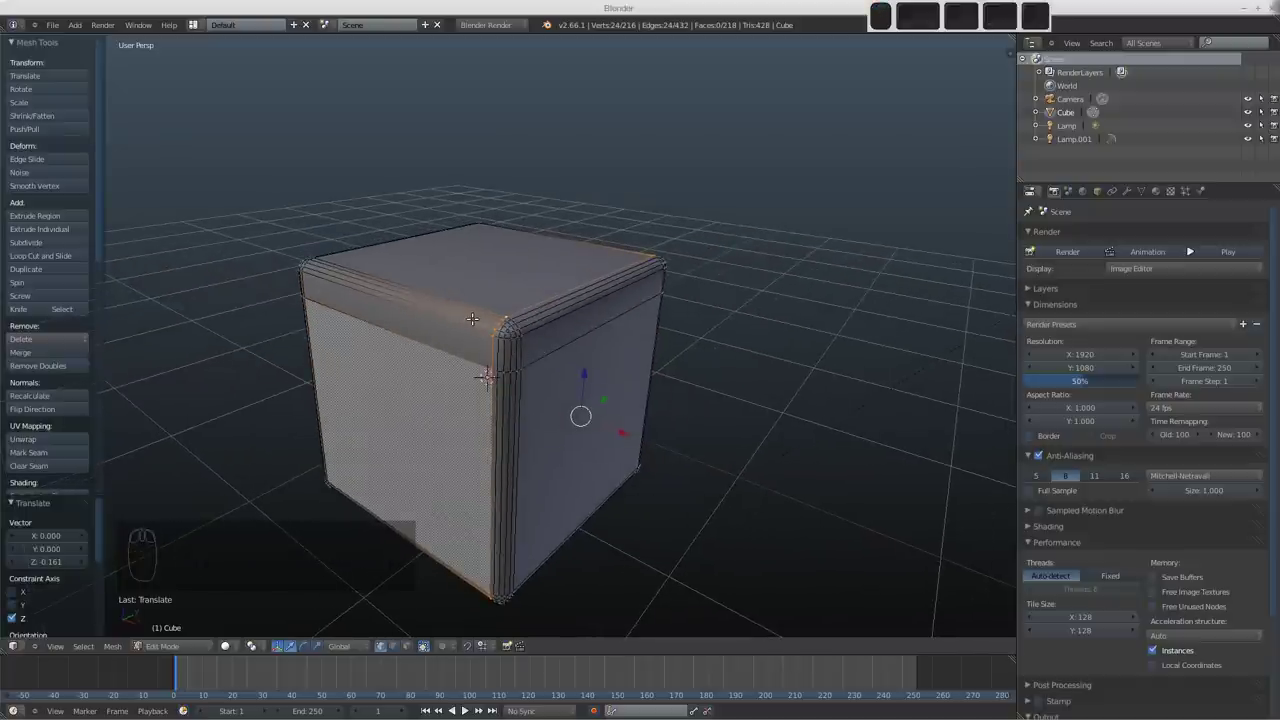
key(g)
key(g)
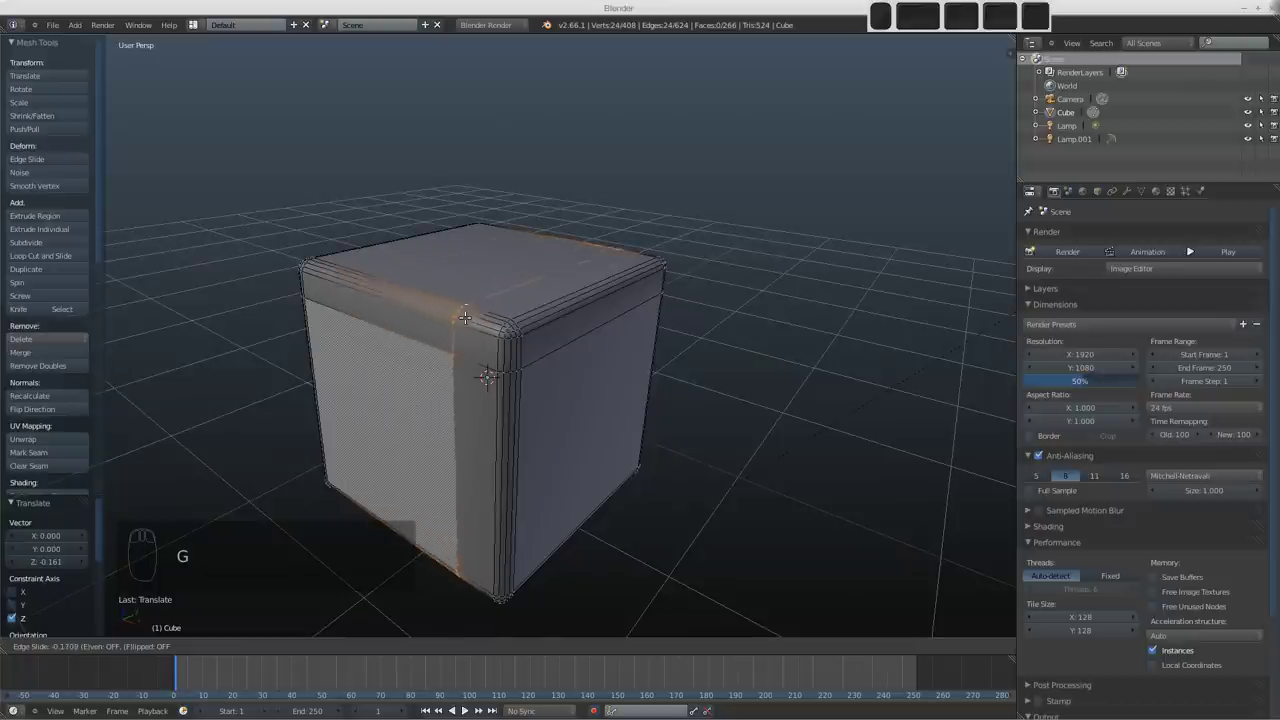
click(468, 322)
key(Tab)
key(Tab)
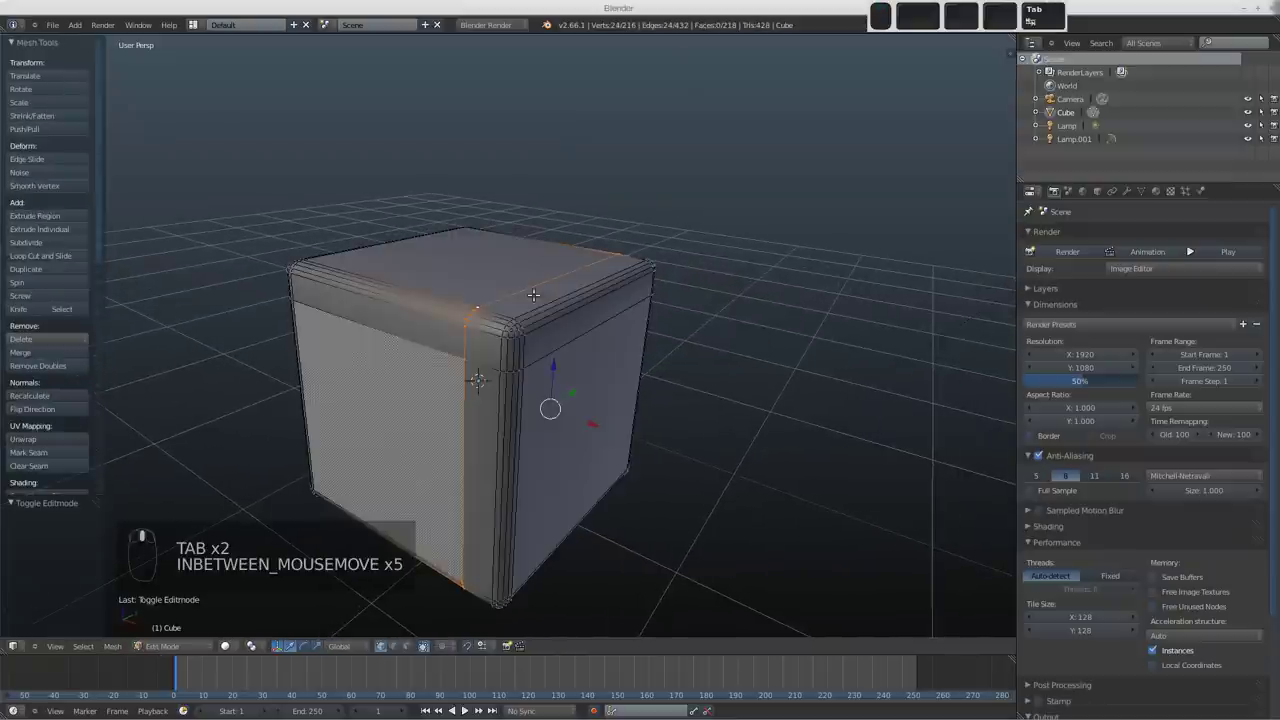
scroll(559, 378, down, 6)
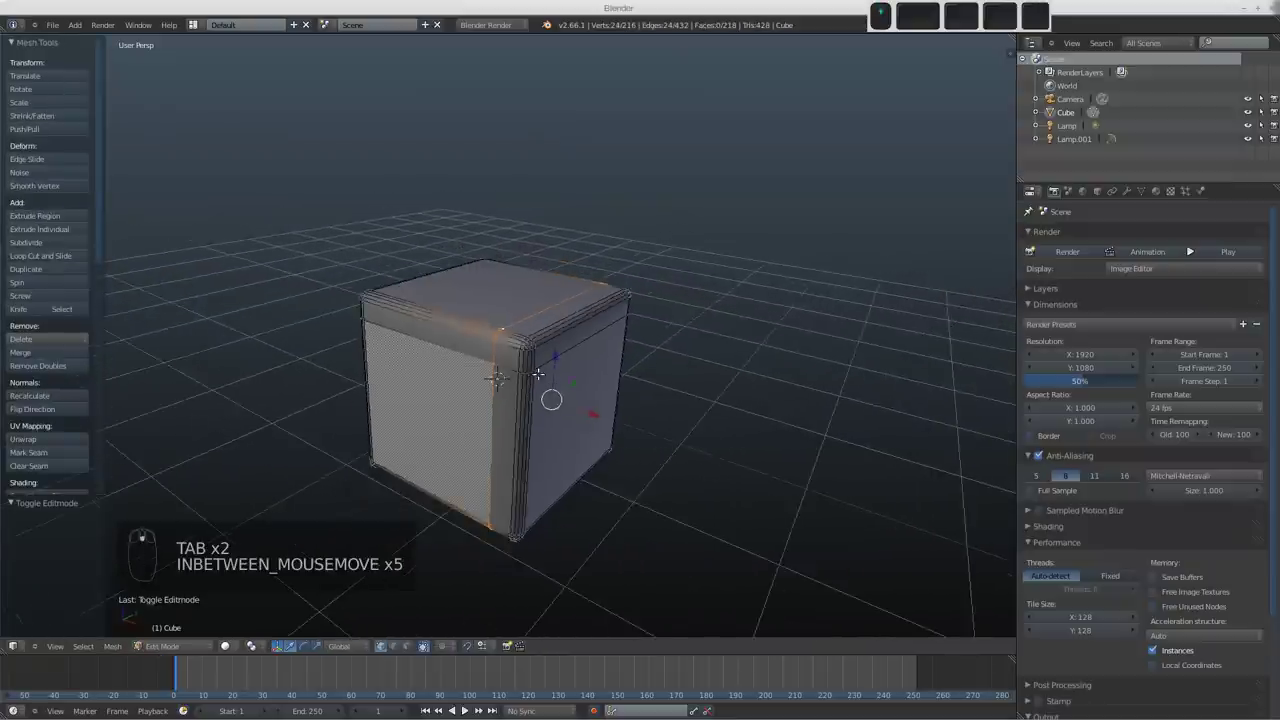
key(Tab)
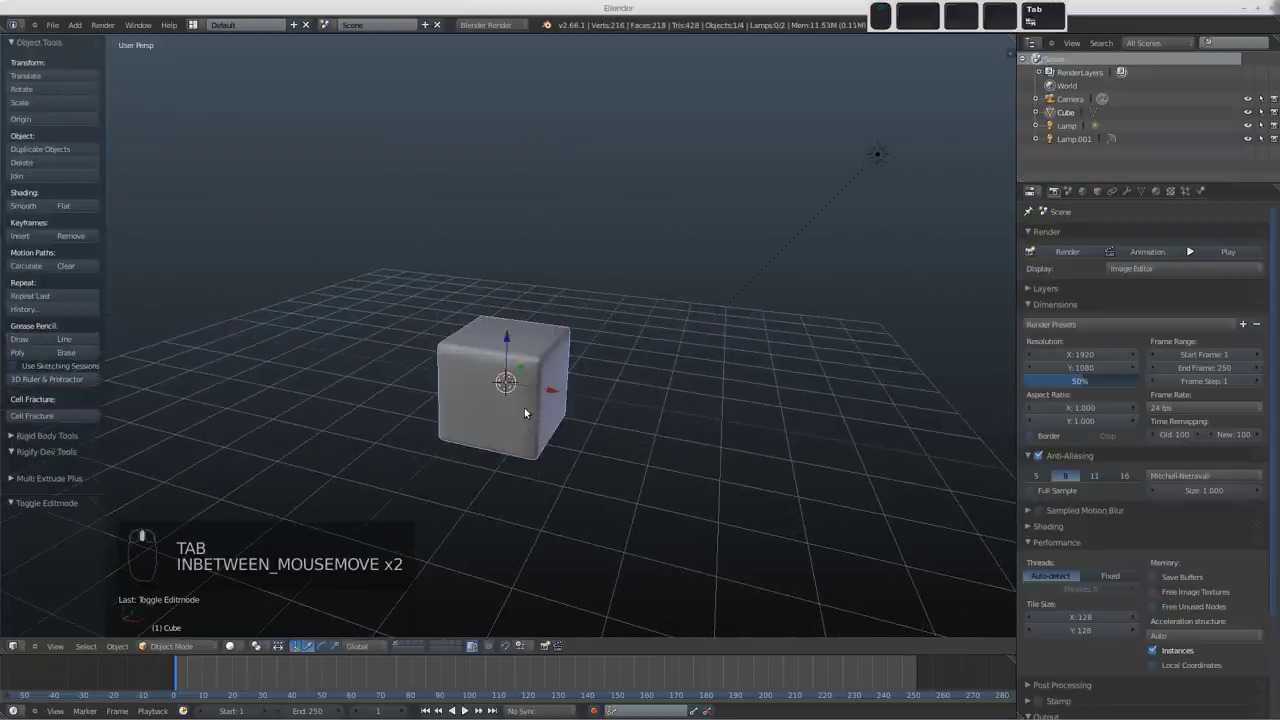
Step: Delete the beveled cube and add a new default cube in its place
scroll(524, 407, up, 3)
key(x)
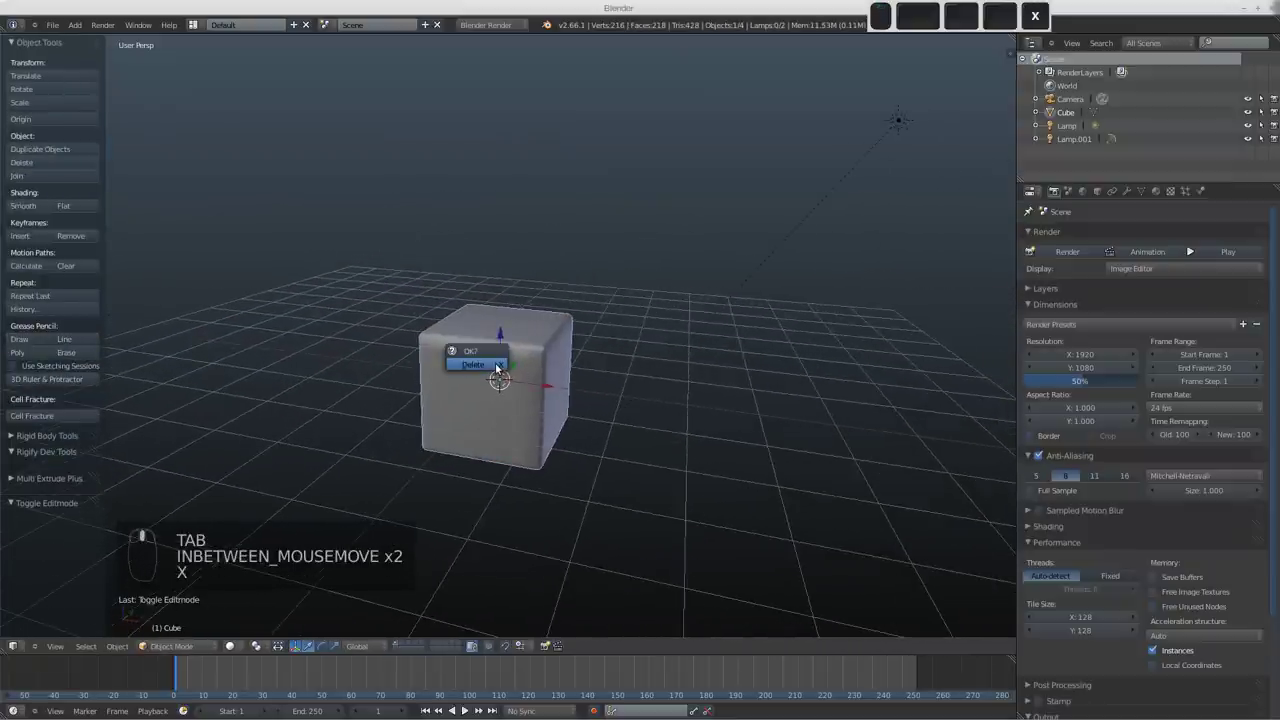
click(494, 362)
key(shift+a)
mouse_move(494, 364)
click(522, 381)
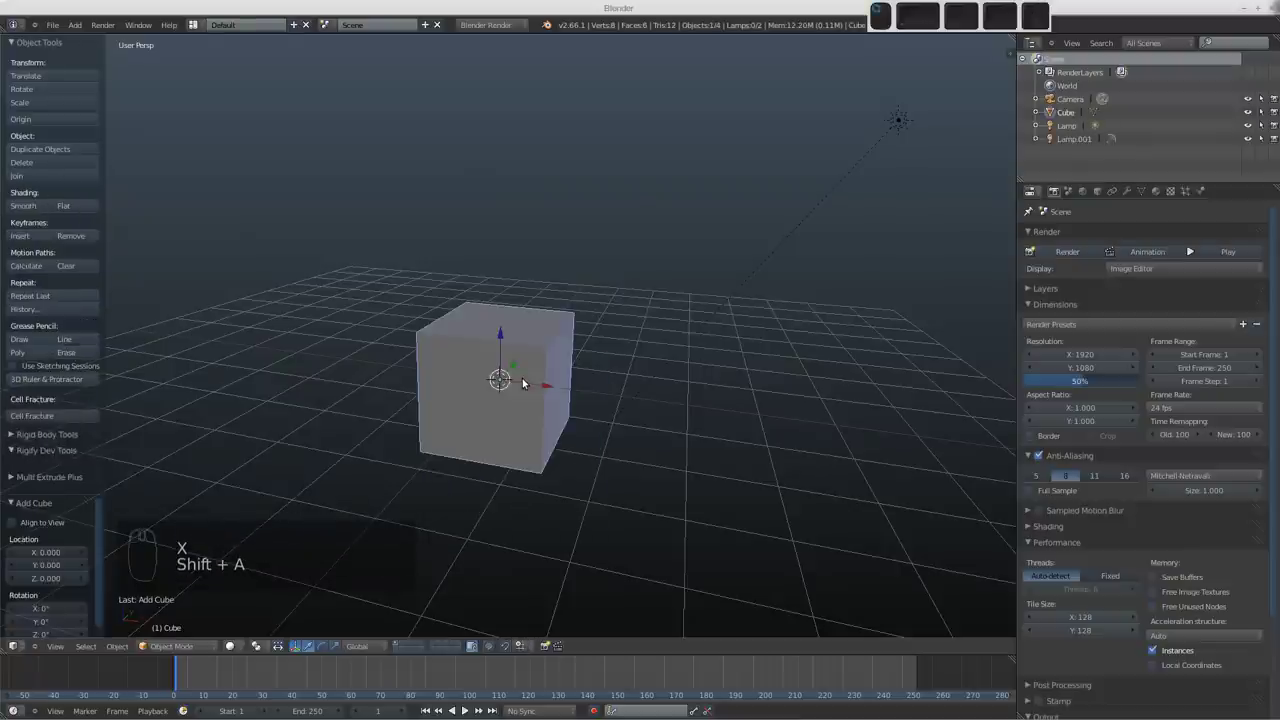
middle_drag(506, 431, 420, 428)
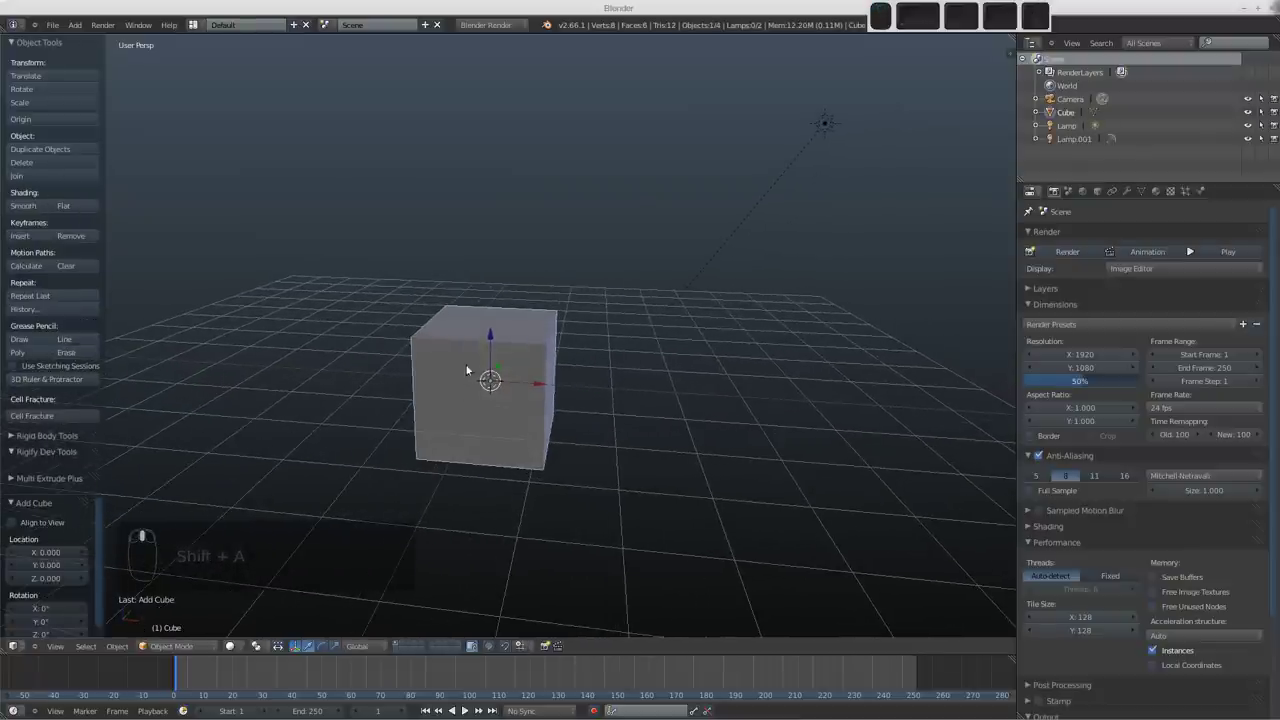
Step: Add a Subdivision Surface modifier to the new cube and set its view subdivisions to 2
click(1127, 192)
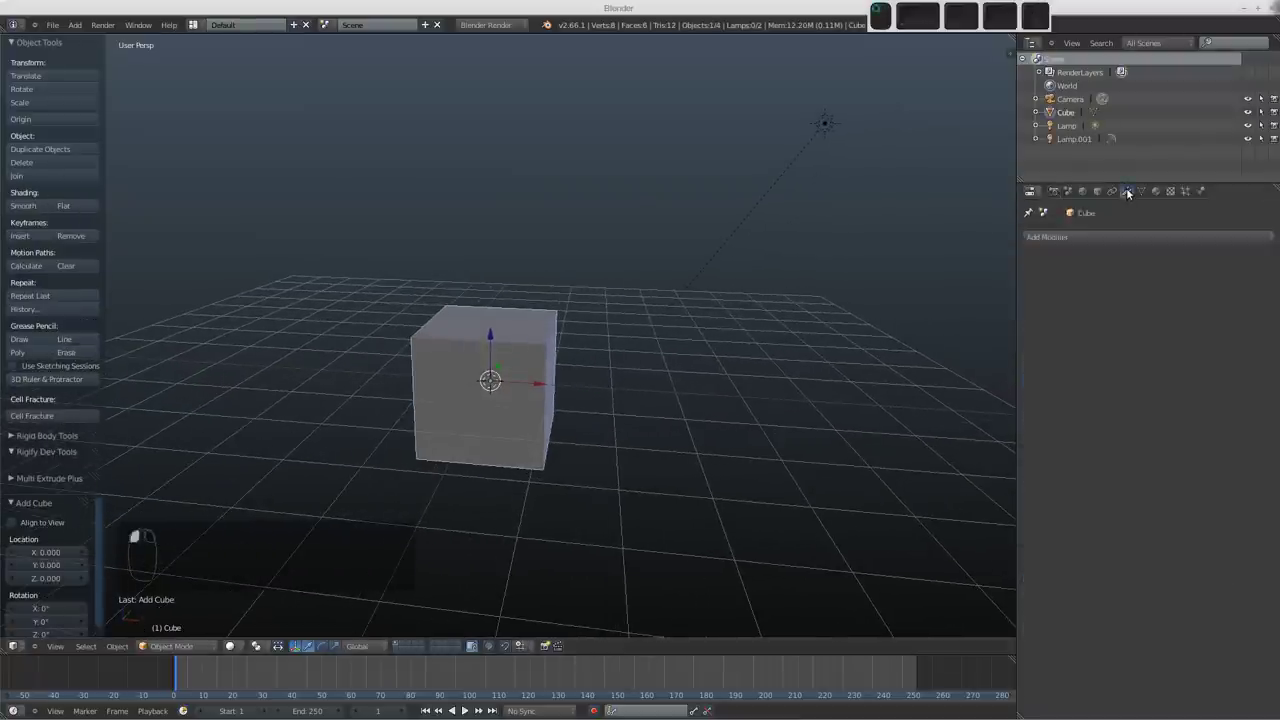
click(1098, 233)
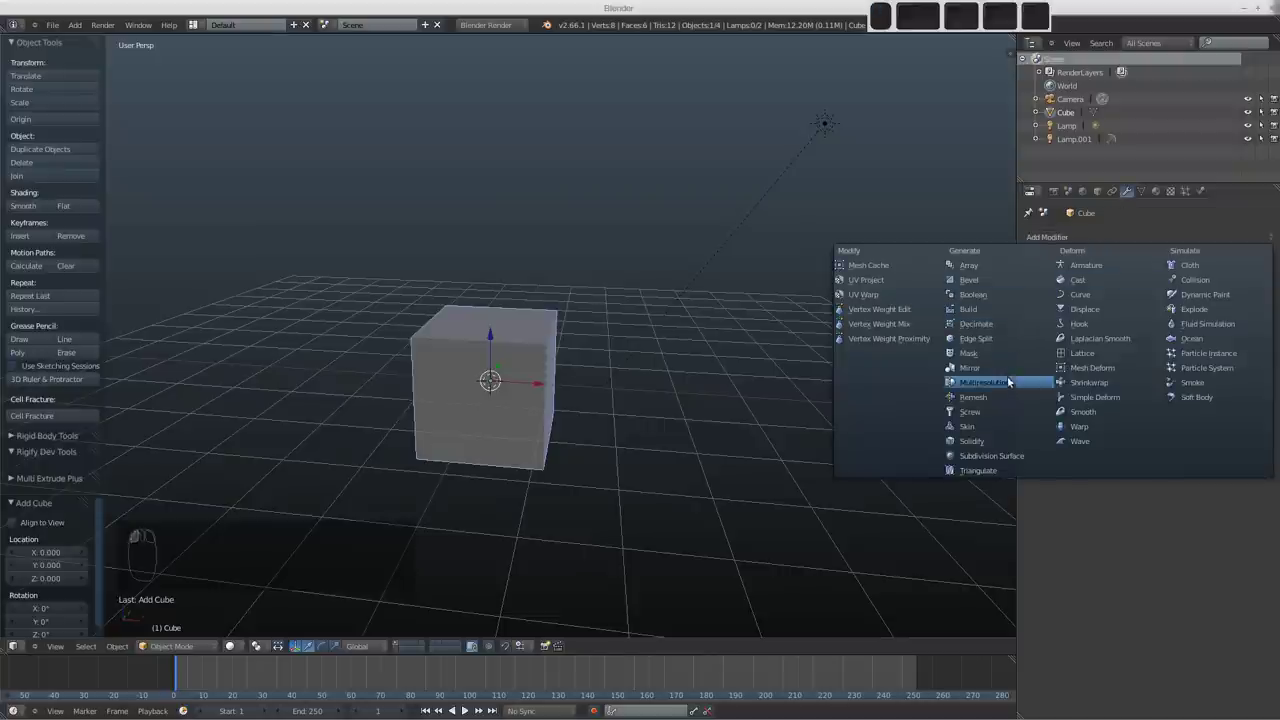
click(981, 455)
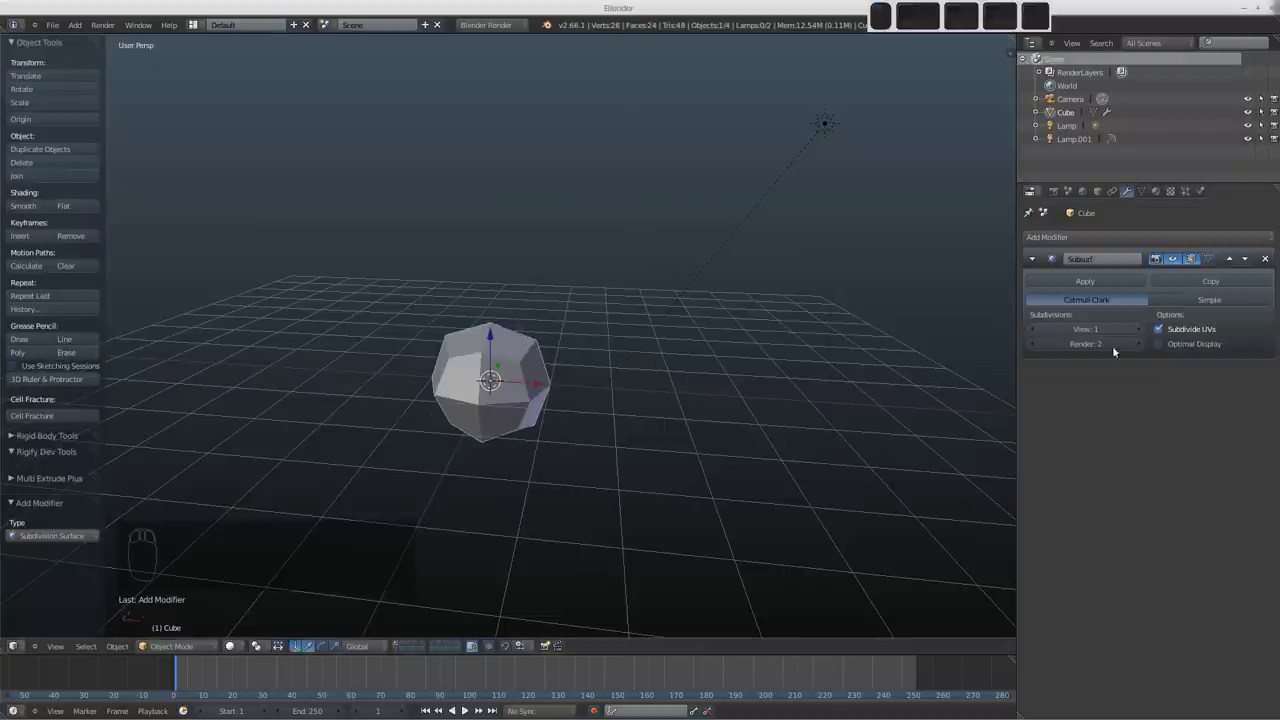
click(1140, 330)
middle_drag(678, 372, 537, 400)
scroll(536, 400, up, 3)
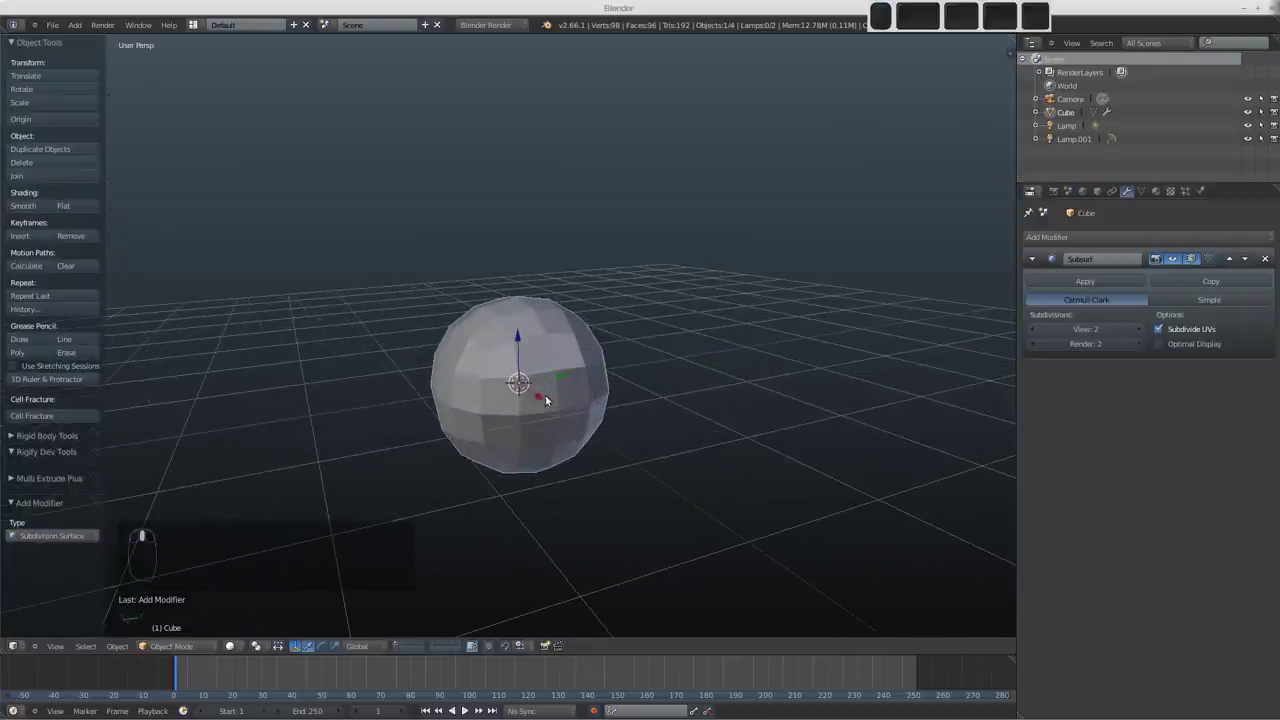
Step: Set the view subdivisions to 1 and enter Edit Mode to compare the original cube cage with the subdivided shape
click(1034, 330)
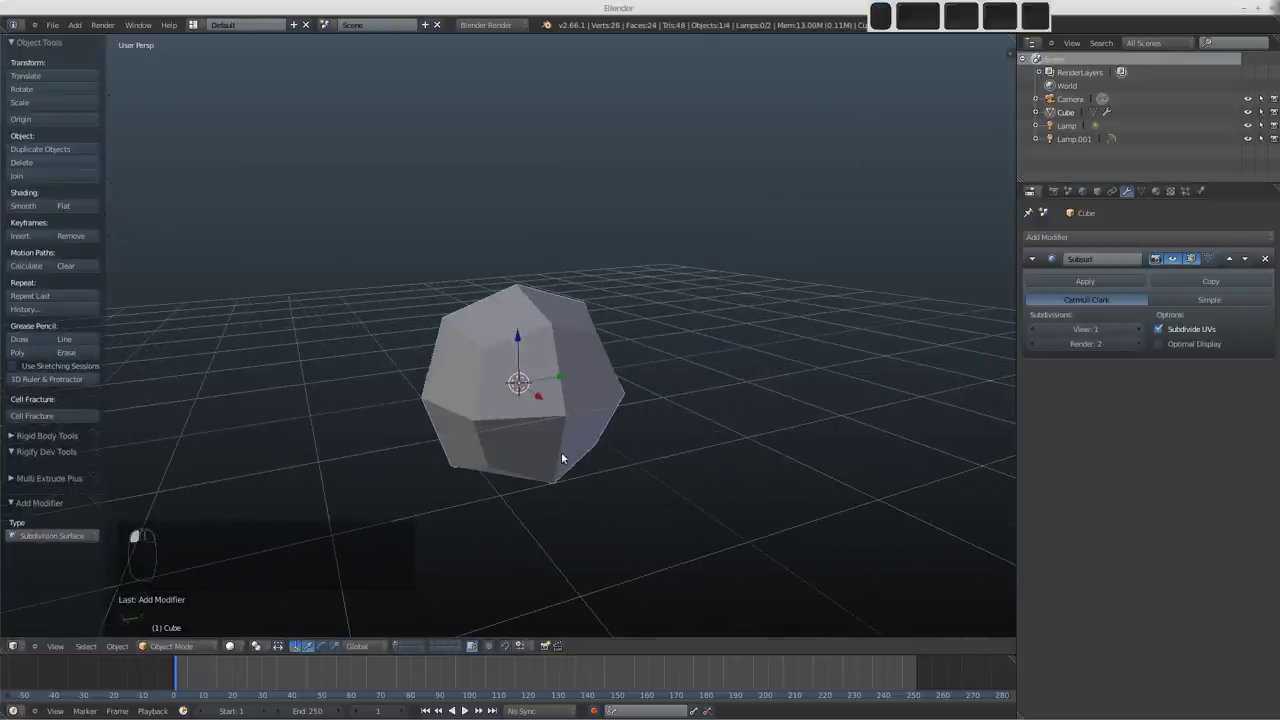
key(Tab)
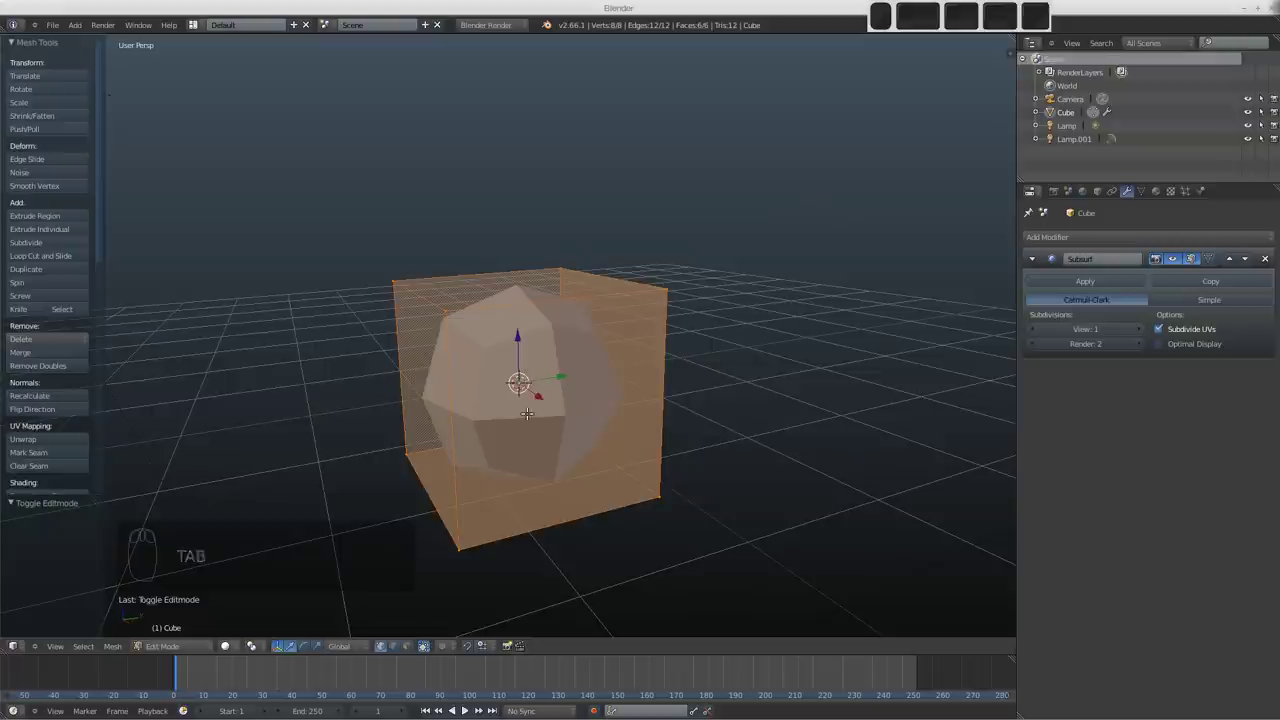
middle_drag(539, 420, 602, 420)
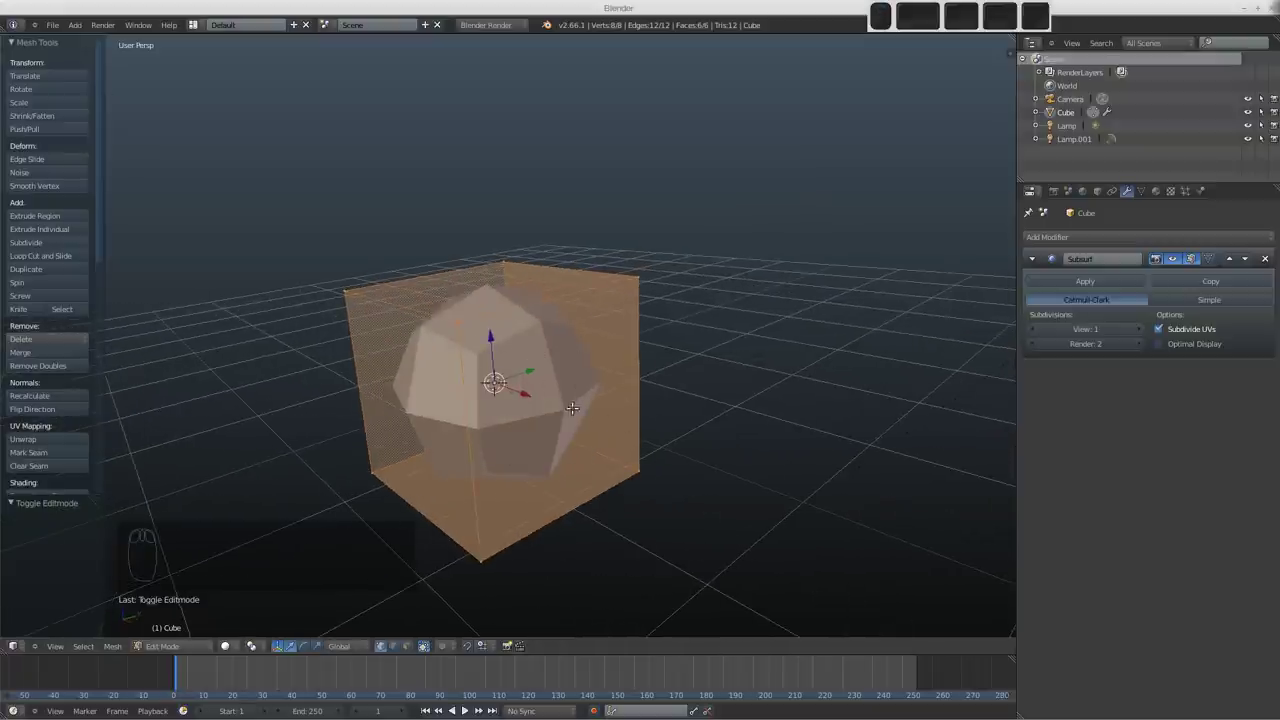
middle_drag(556, 354, 1080, 352)
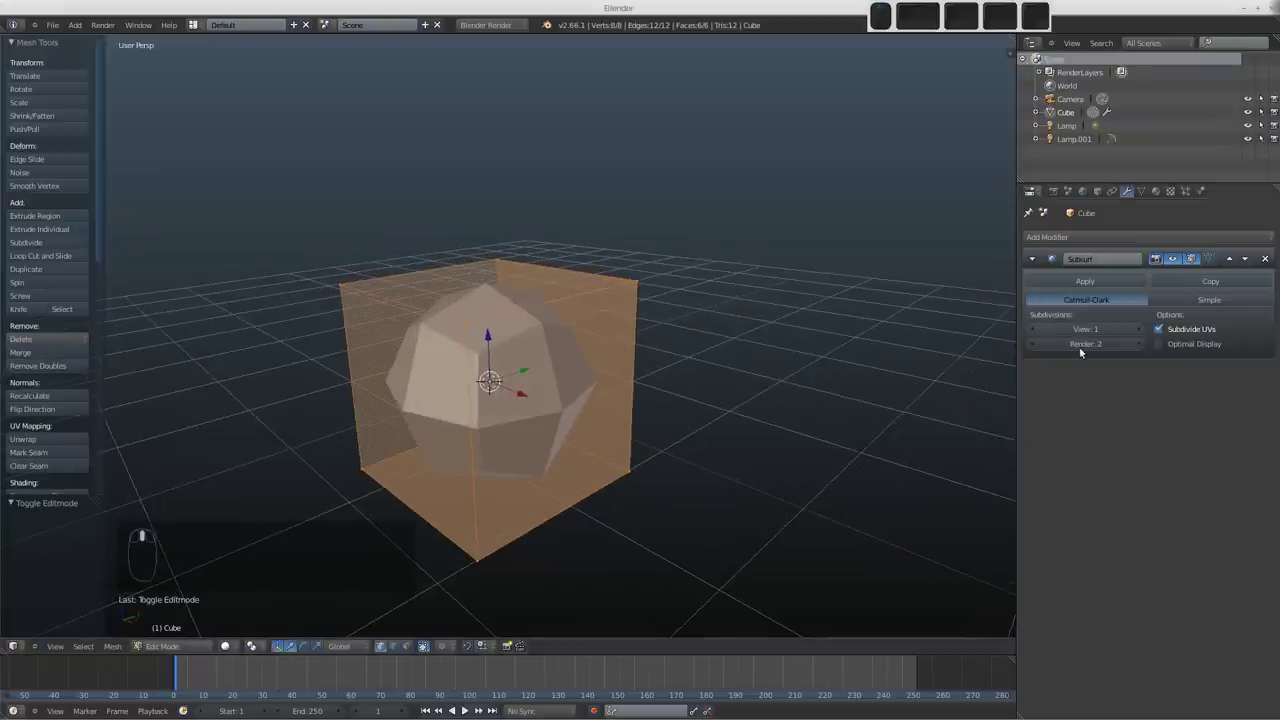
Step: Raise the Subdivision Surface modifier's view subdivisions to 4
click(1138, 328)
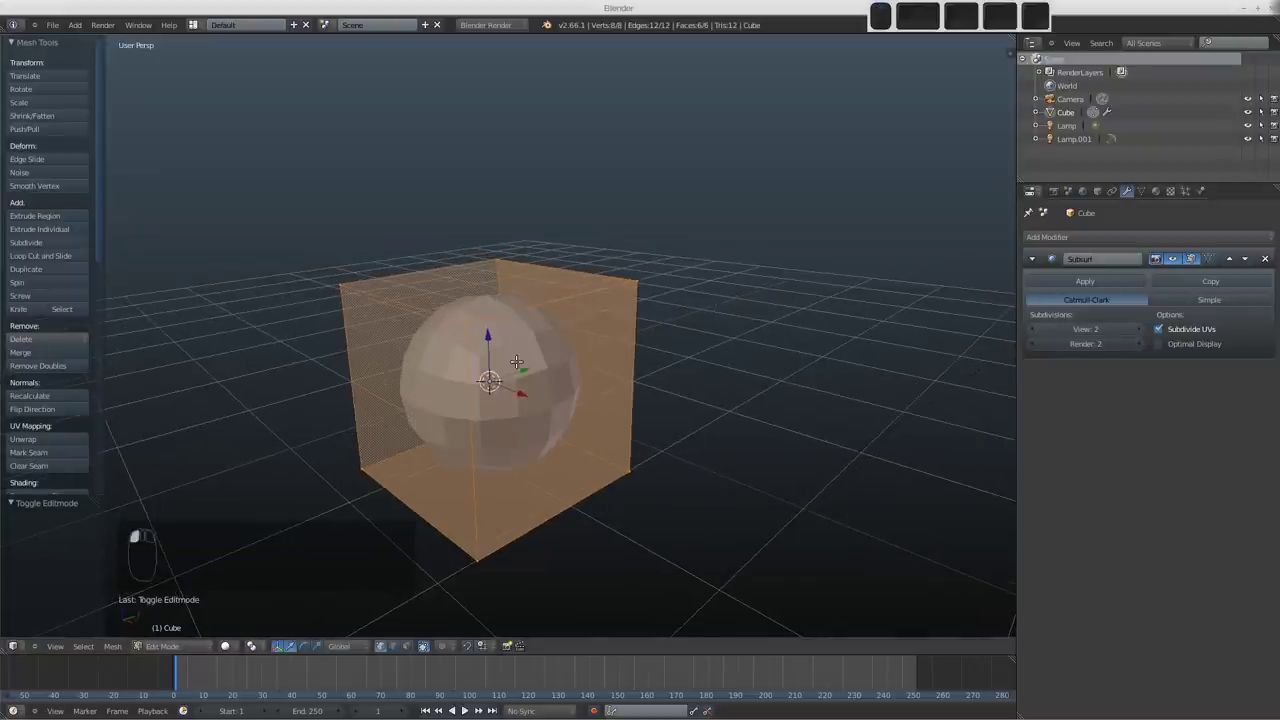
middle_drag(578, 400, 525, 430)
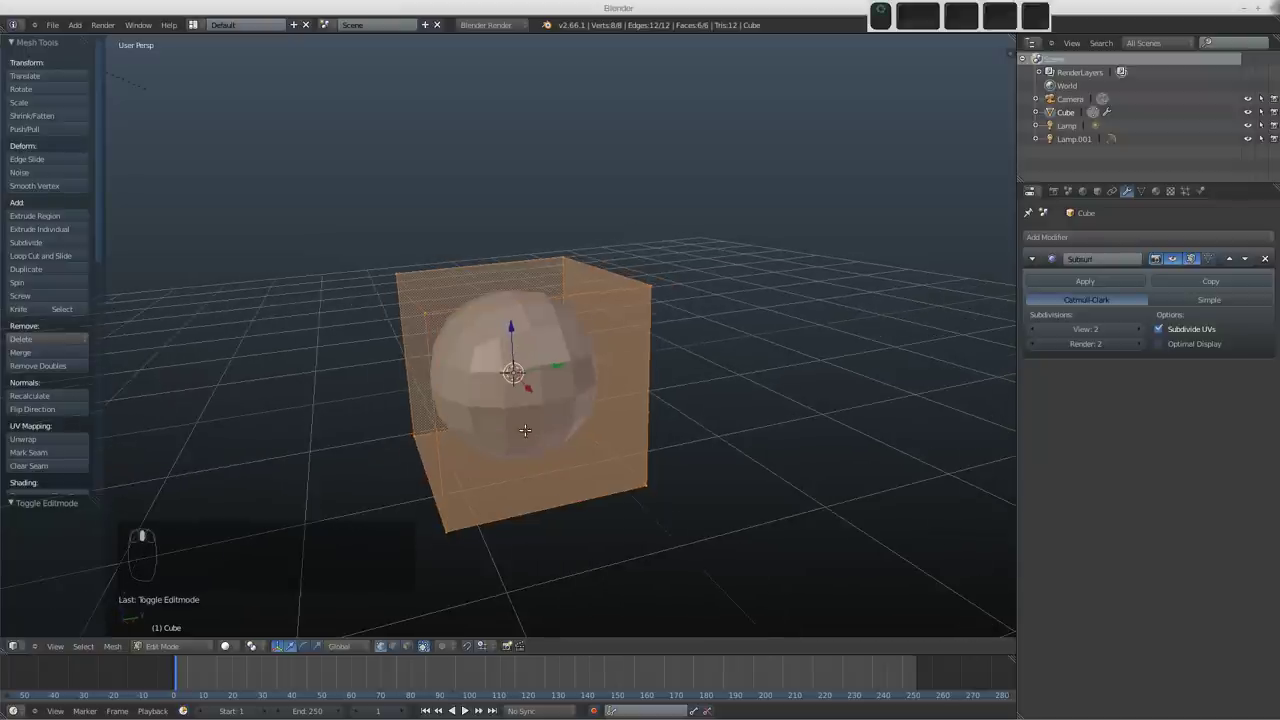
click(1140, 330)
click(1140, 330)
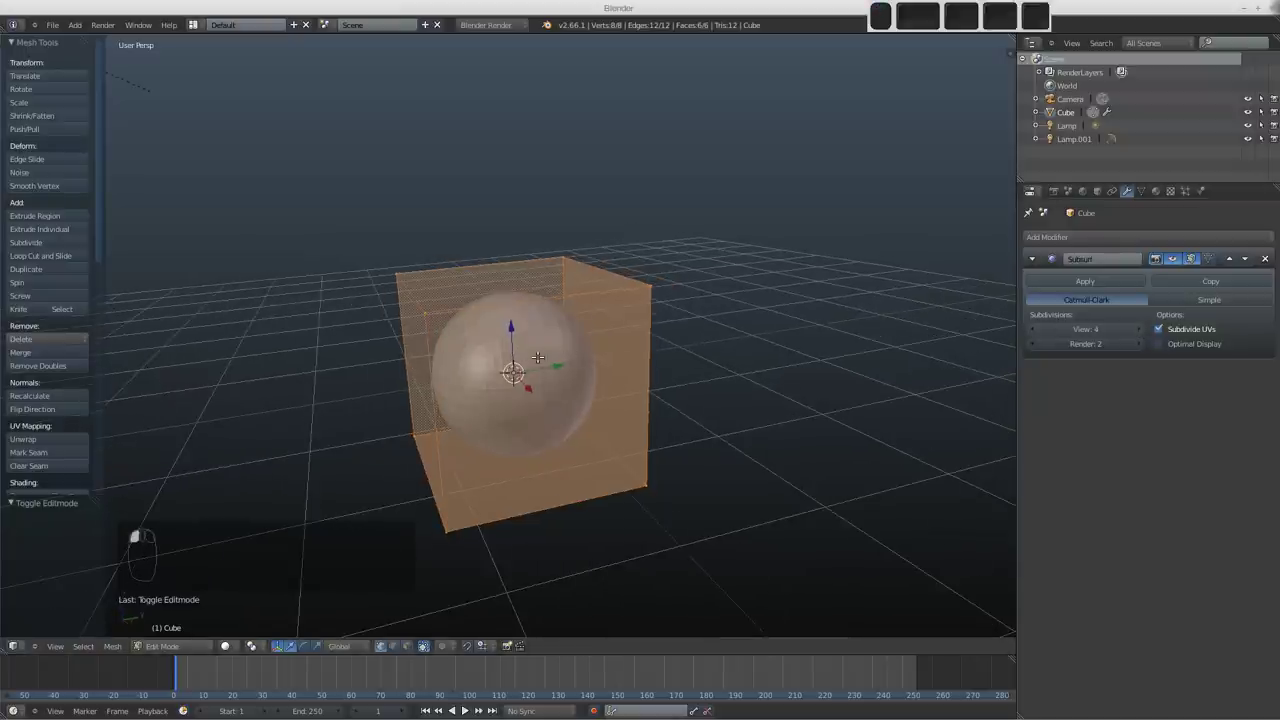
Step: Lower the Subdivision Surface modifier's view subdivisions to 2 and compare the rounded shape in Object Mode and Edit Mode
click(1036, 330)
click(1036, 330)
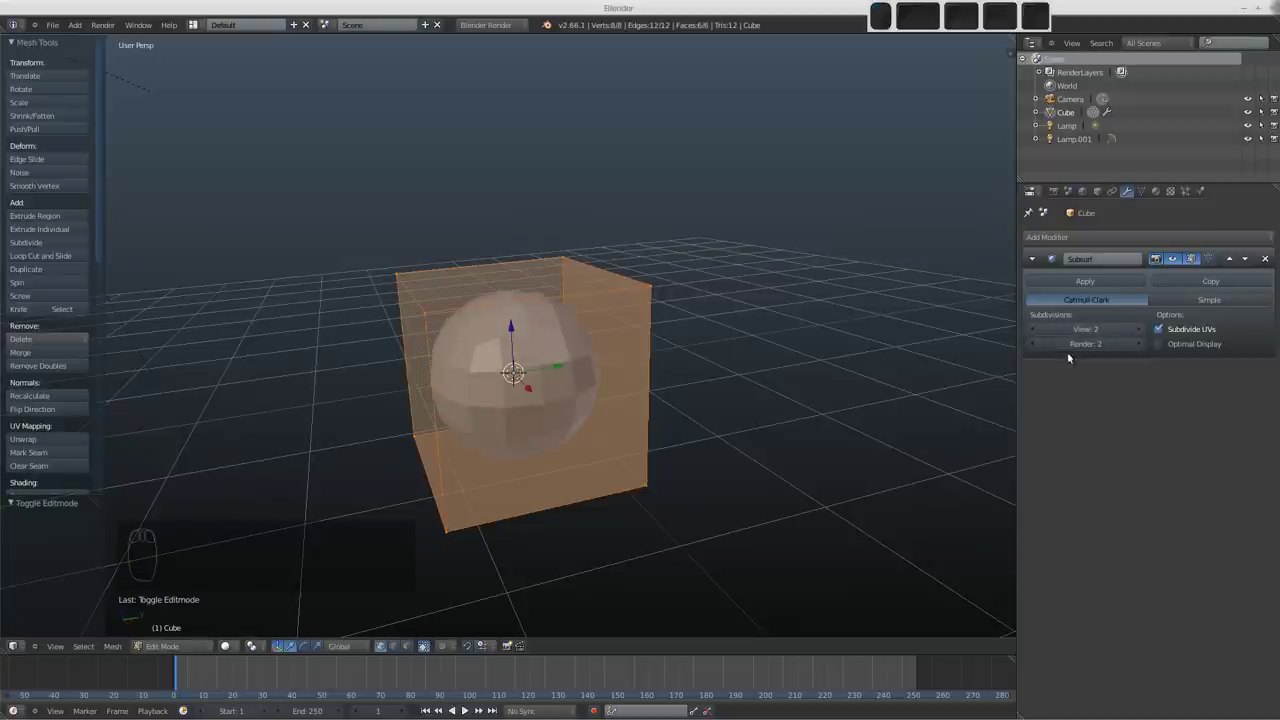
middle_drag(520, 420, 567, 397)
key(Tab)
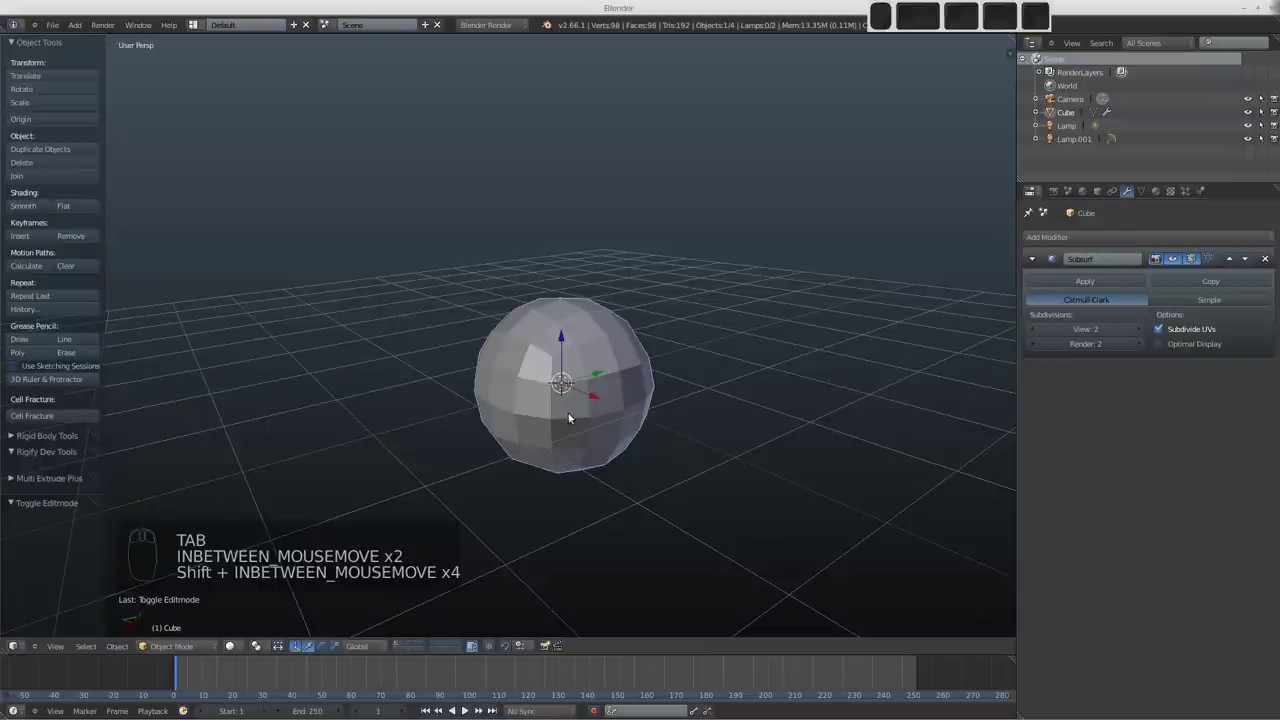
mouse_move(611, 449)
middle_down()
mouse_move(654, 440)
mouse_move(583, 436)
middle_up()
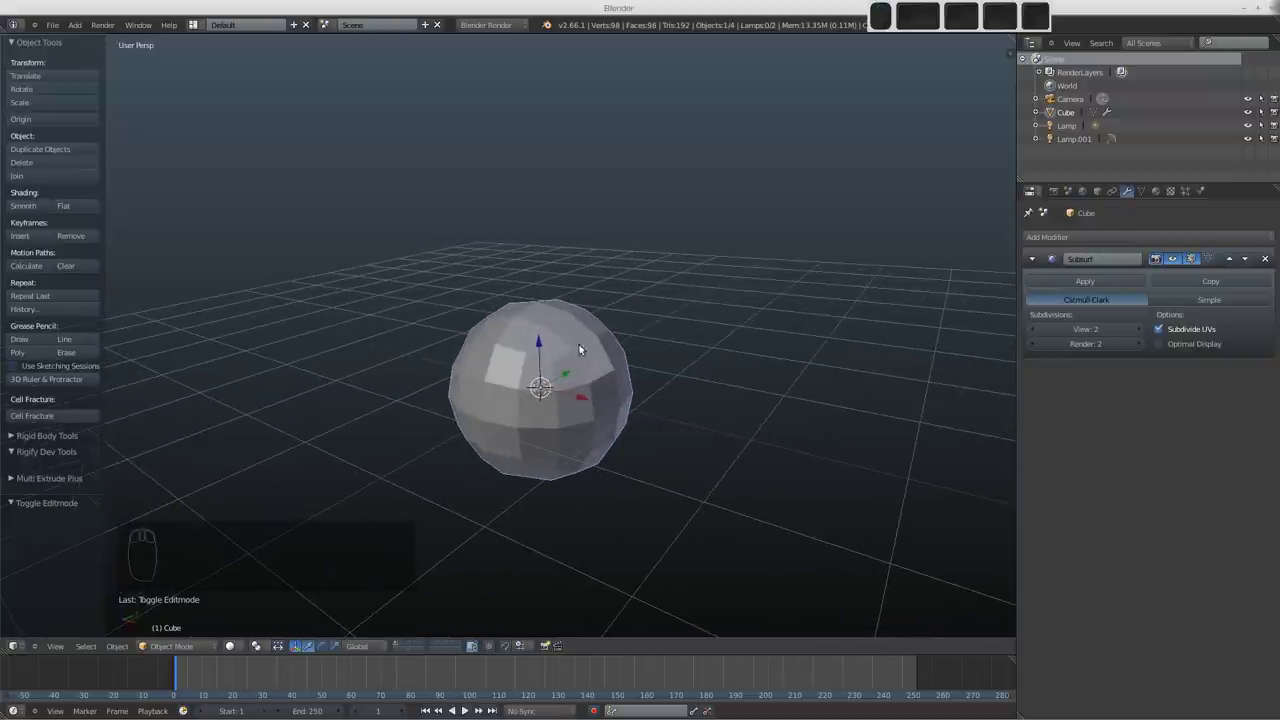
key(Tab)
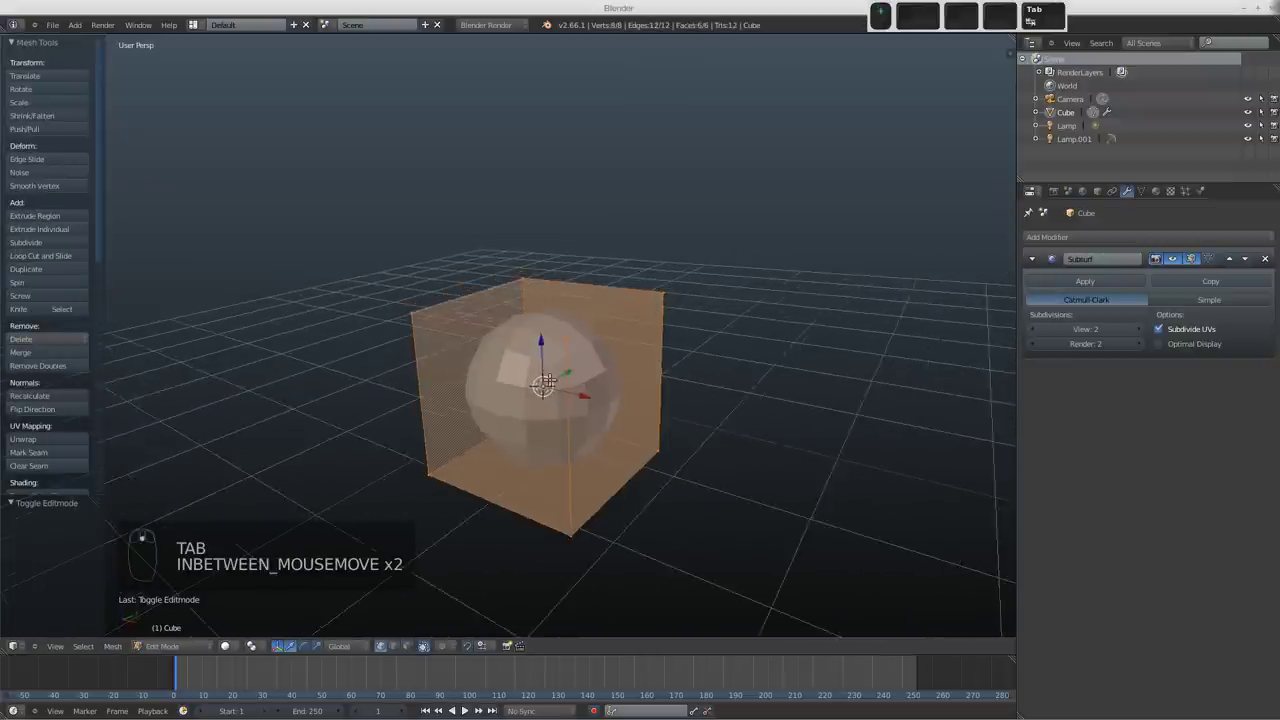
Step: Deselect the whole mesh, cut two edge loops around the cube, and spread them along X by a factor of about 2.57
key(a)
shift+middle_drag(560, 441, 600, 366)
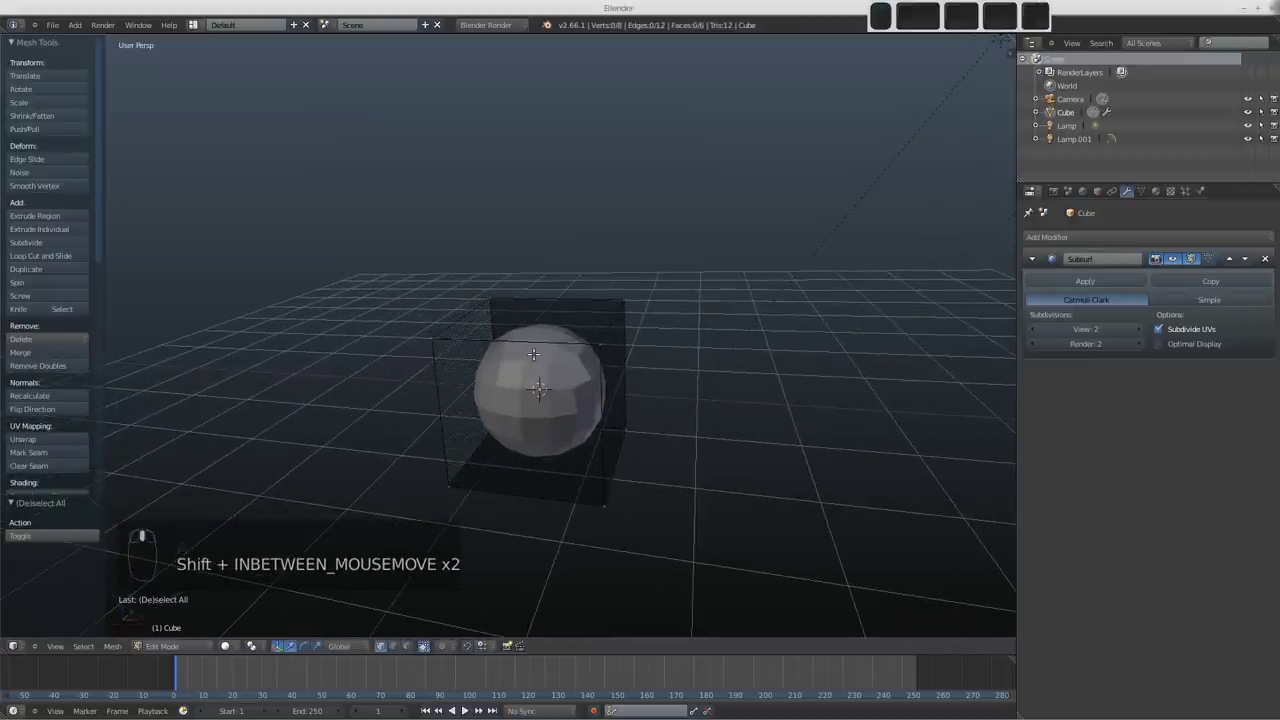
middle_drag(679, 359, 748, 345)
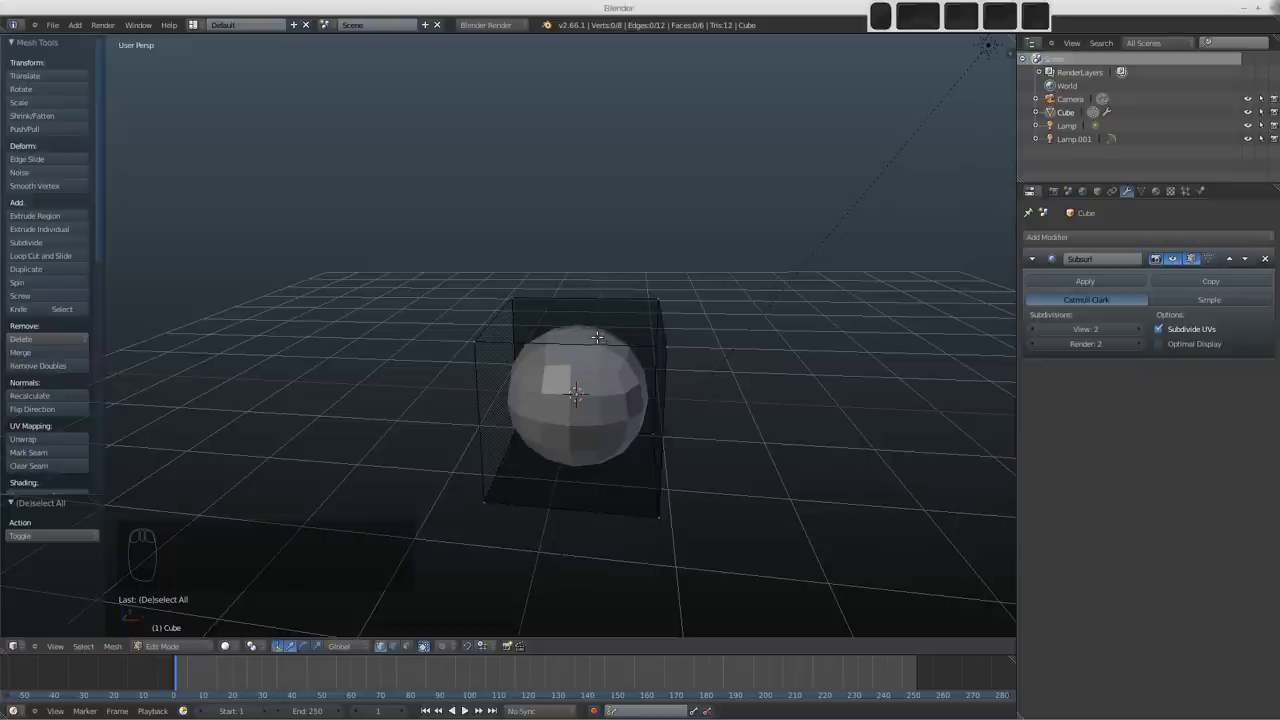
key(ctrl)
key(ctrl+r)
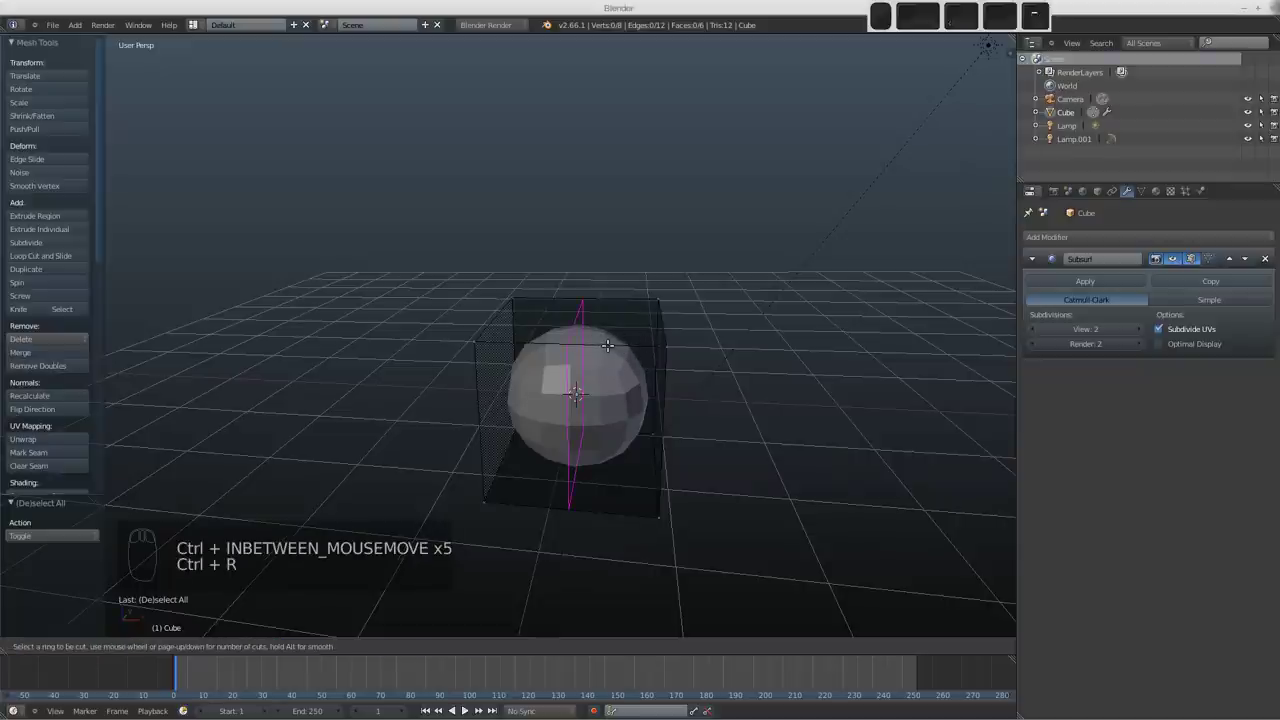
scroll(607, 345, up, 1)
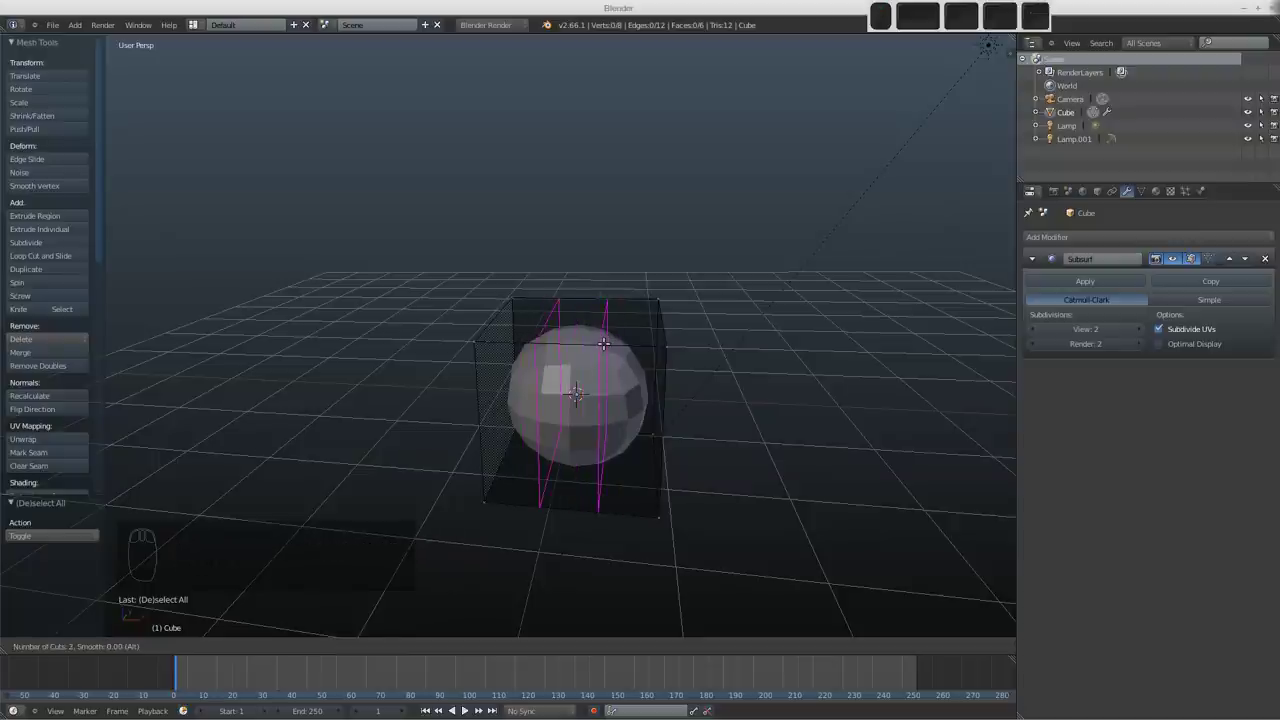
click(603, 344)
right_click(603, 344)
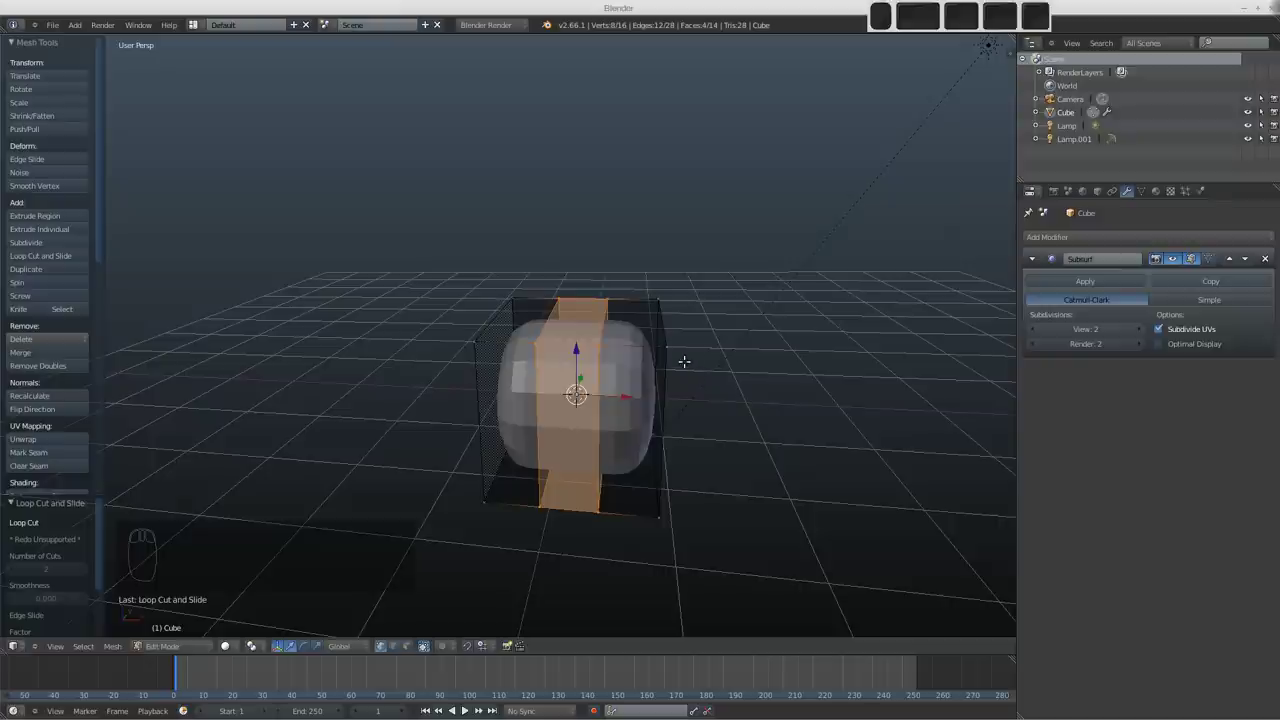
key(s)
key(x)
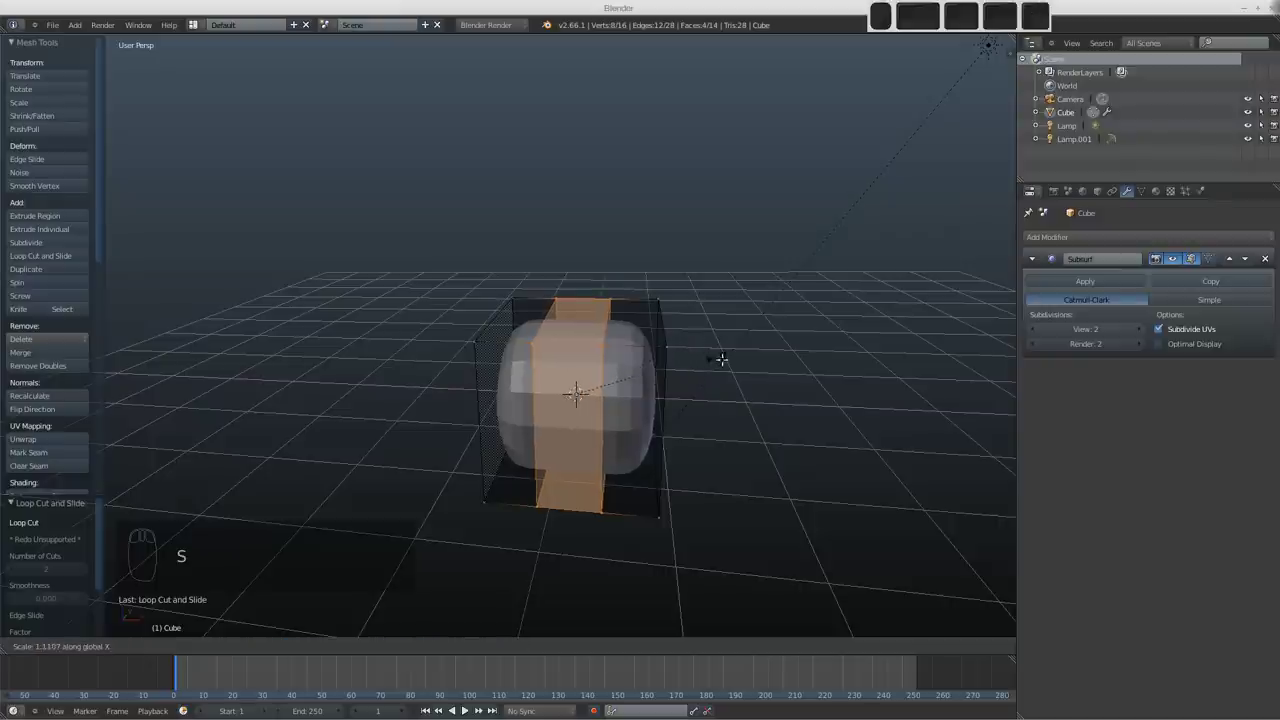
click(900, 423)
Step: Cut two more edge loops perpendicular to Y and spread them along Y by a factor of about 2.54
middle_drag(900, 423, 594, 354)
key(ctrl+r)
scroll(594, 354, up, 1)
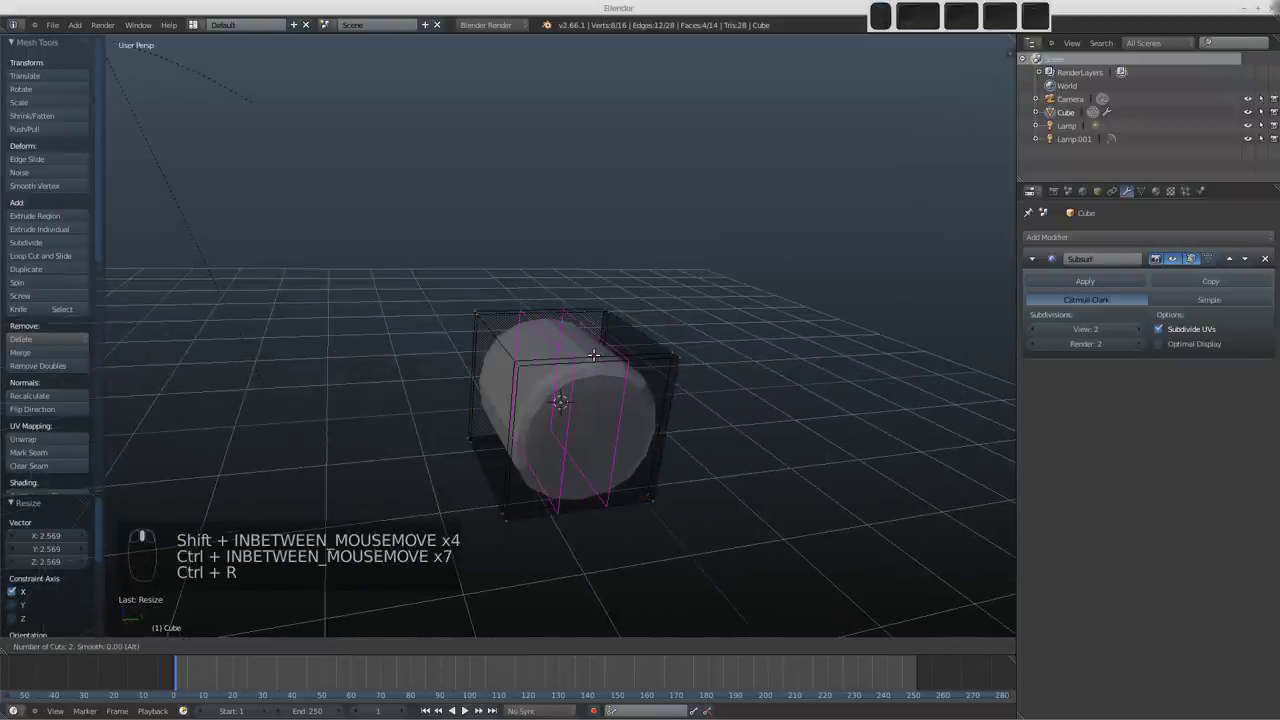
click(594, 354)
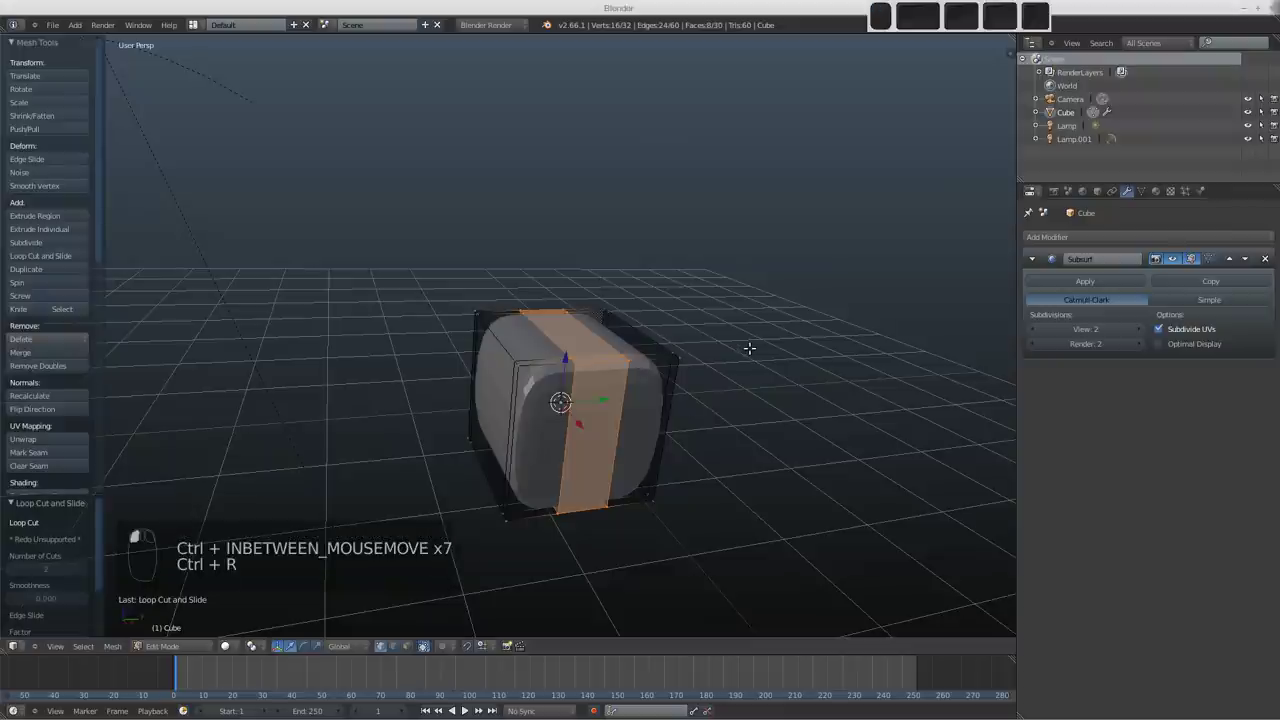
key(s)
key(y)
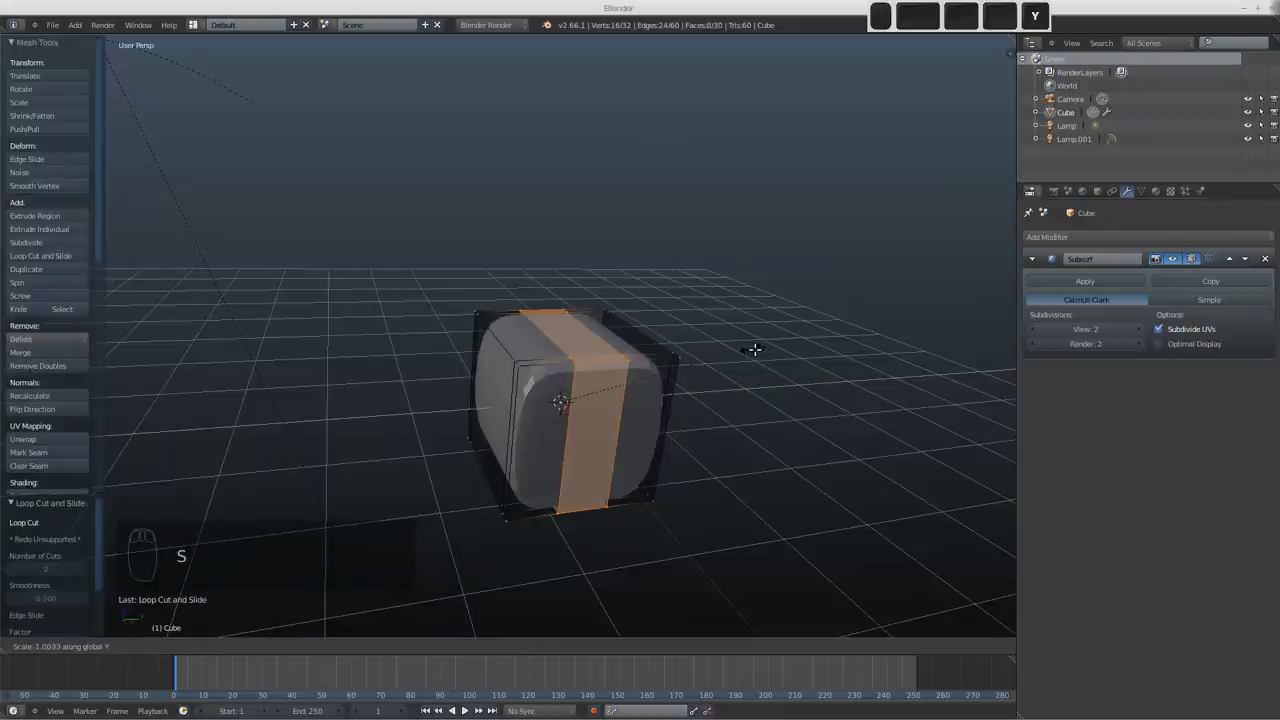
click(48, 468)
Step: Cut two horizontal edge loops around the cube and spread them along Z by a factor of 2.53
key(ctrl+r)
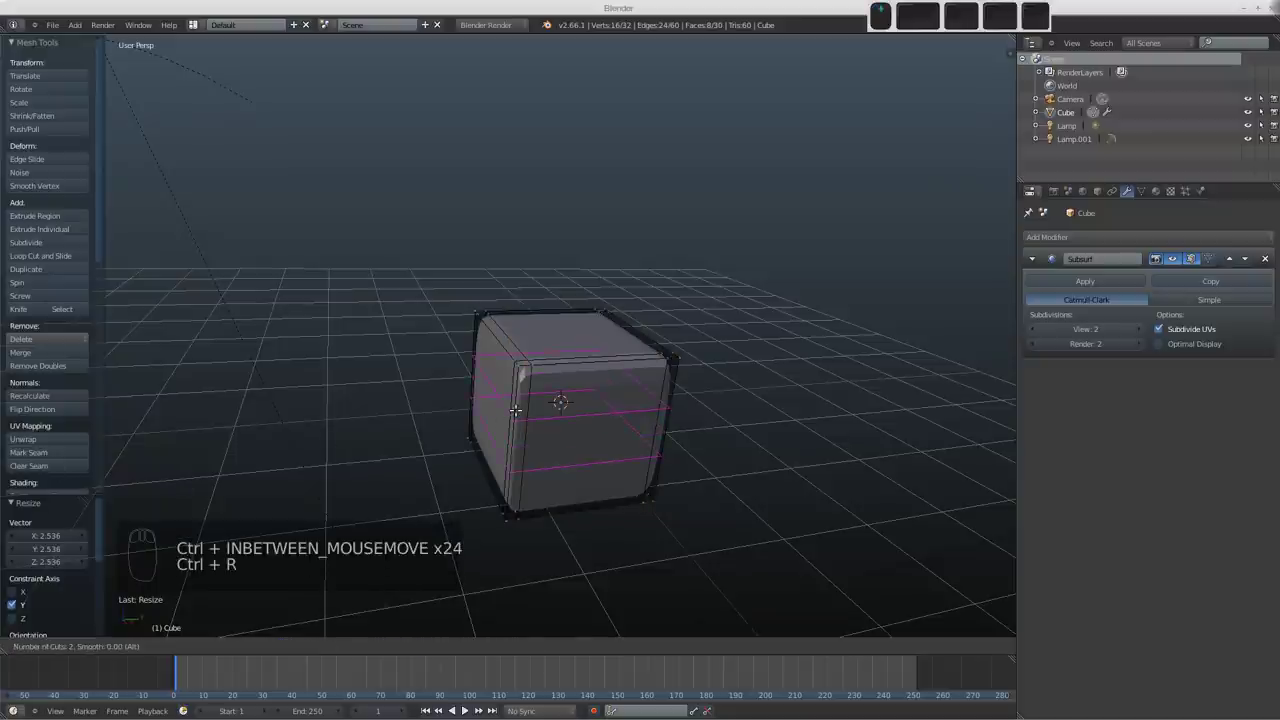
click(515, 410)
key(s)
key(z)
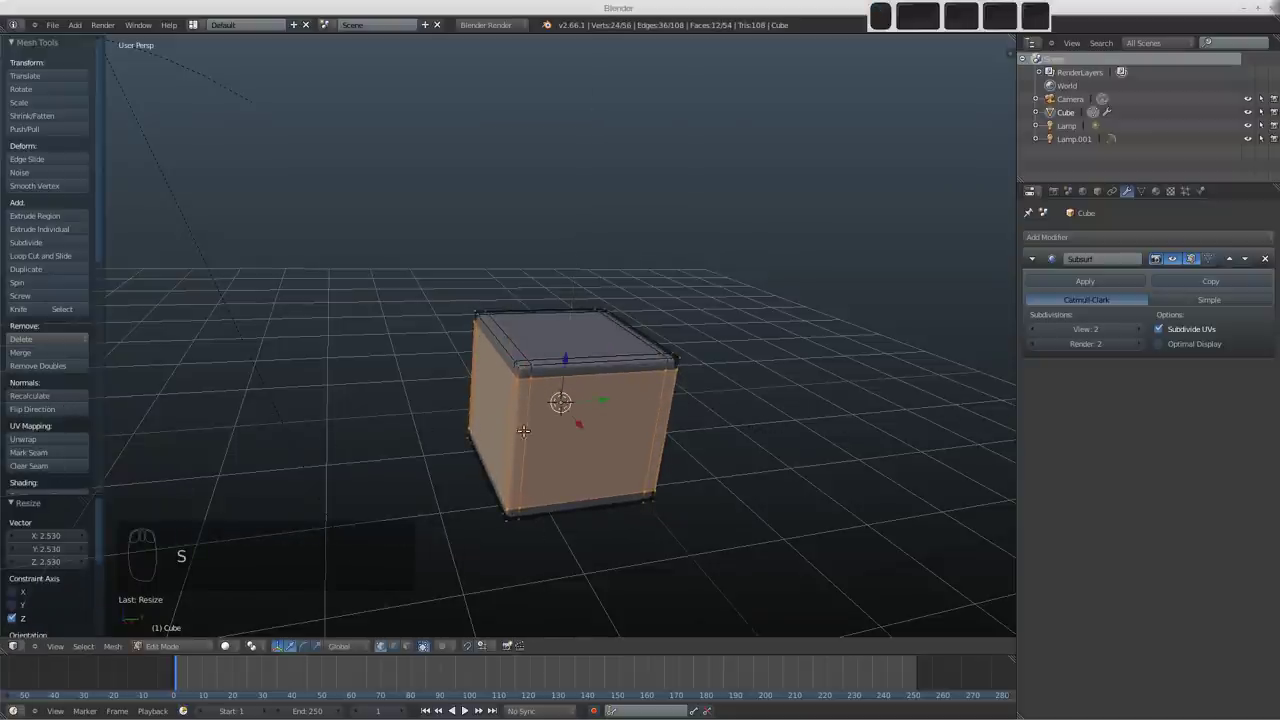
Step: Return to Object Mode and apply smooth shading to the cube
key(Tab)
middle_drag(506, 473, 133, 285)
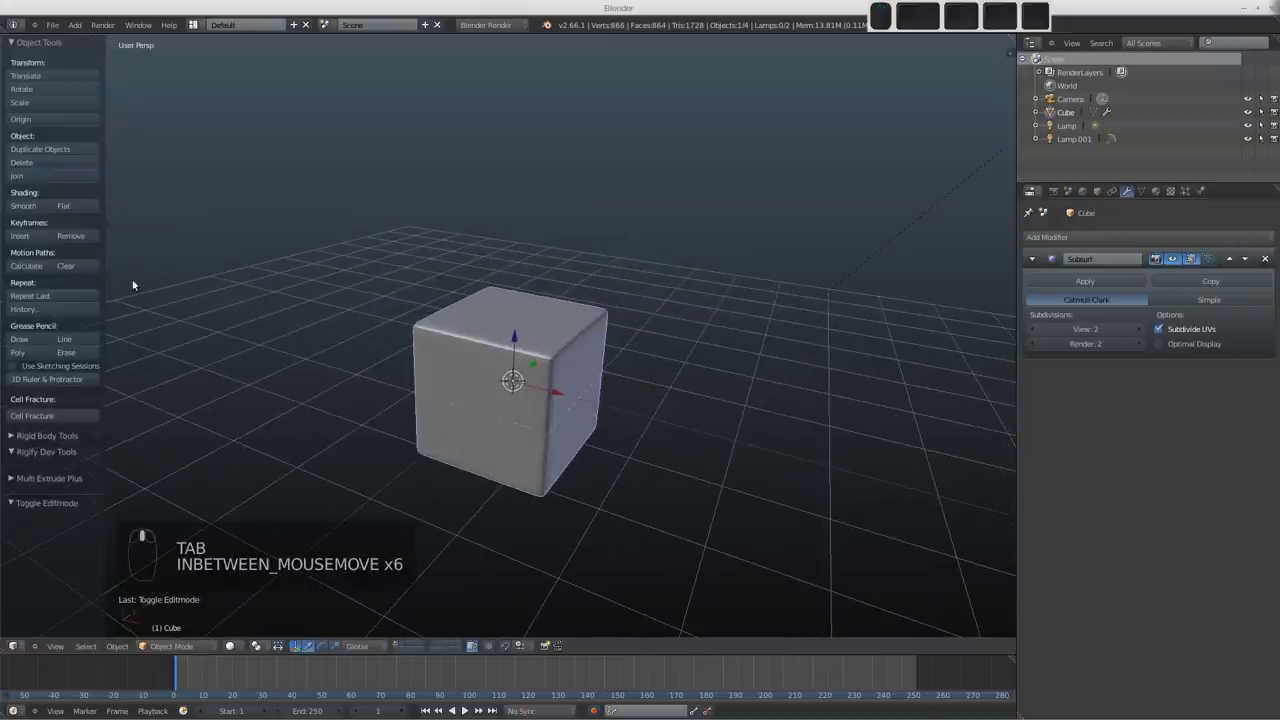
click(22, 206)
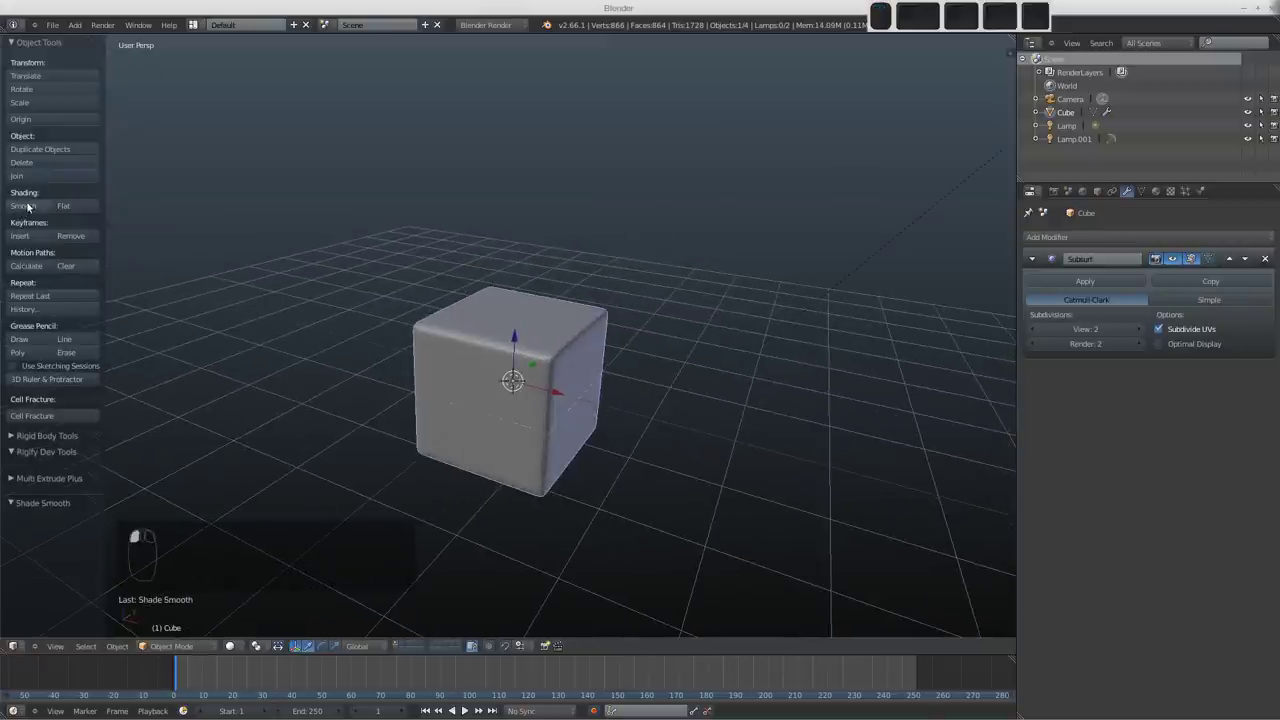
Step: In Edit Mode, select the two edge loops perpendicular to X and scale them along X to about 0.66
shift+middle_drag(435, 483, 626, 378)
key(Tab)
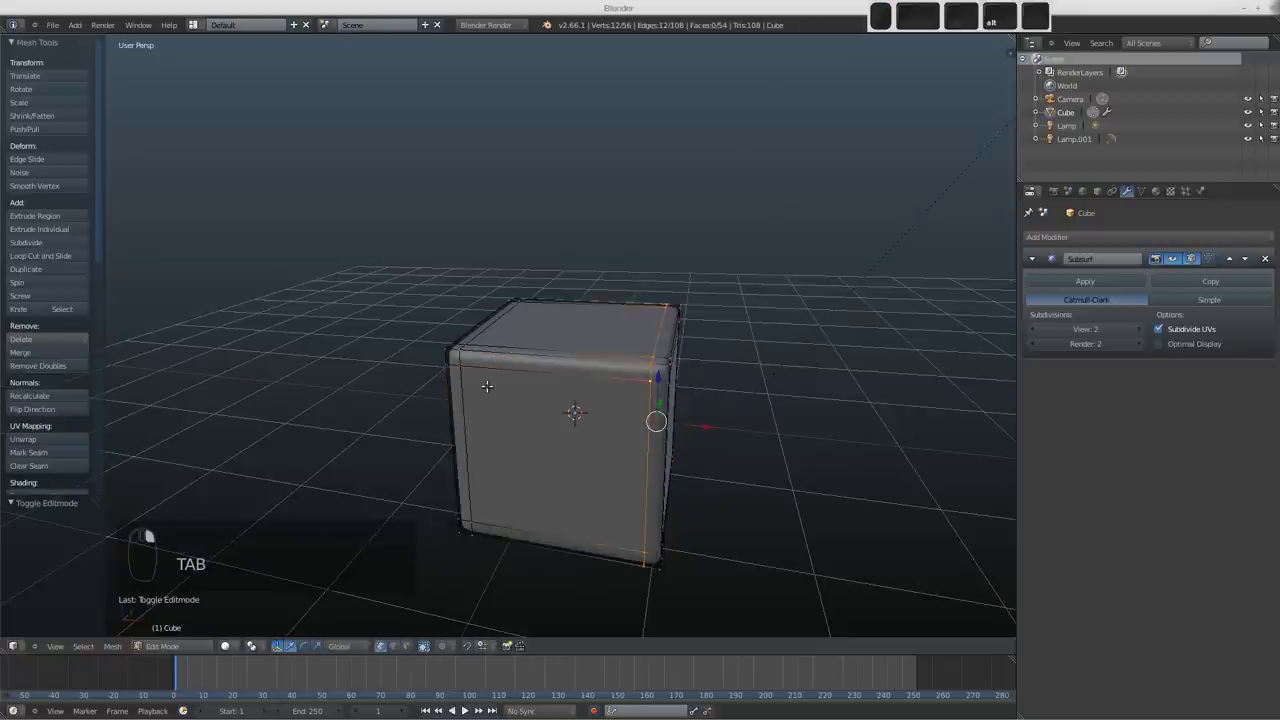
alt+shift+right_click(529, 391)
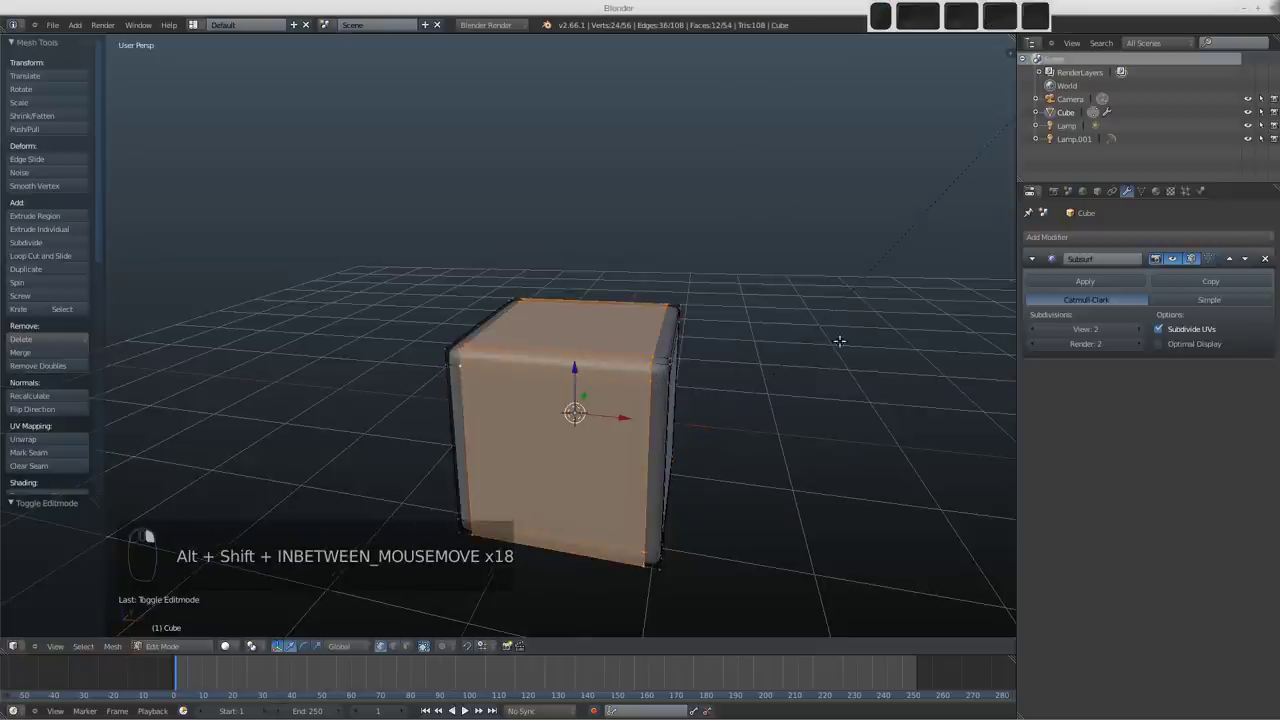
key(s)
key(x)
click(641, 370)
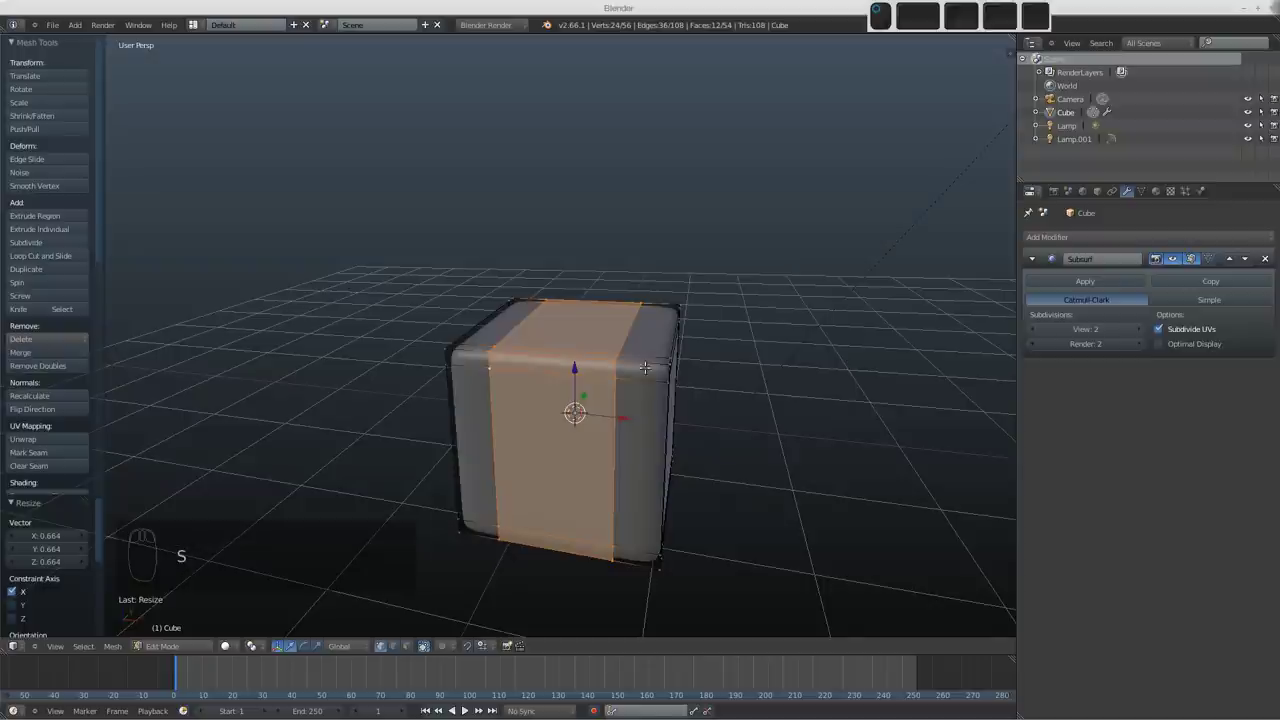
Step: Select the two horizontal edge loops and scale them closer together along Z to soften the top and bottom edges
alt+right_click(571, 334)
alt+shift+right_click(577, 400)
key(s)
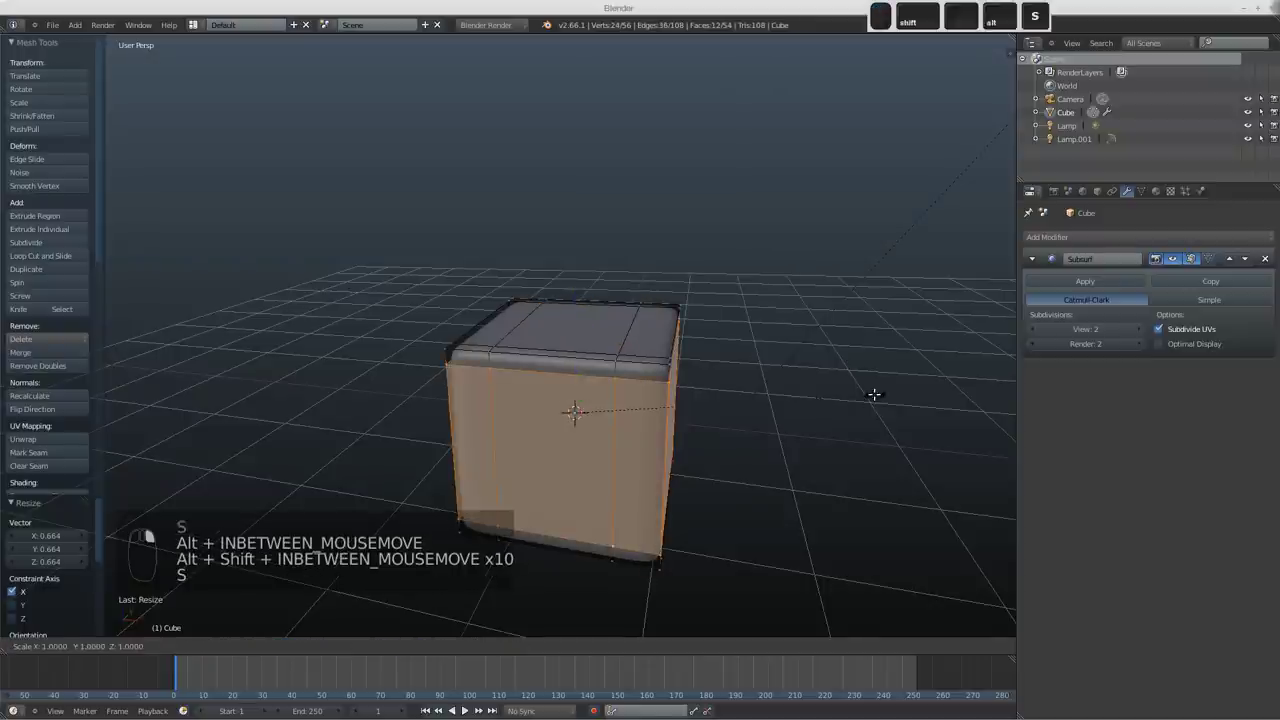
key(z)
click(783, 420)
Step: Return to Object Mode and examine the cube's softened edges from several angles and distances
key(Tab)
middle_drag(663, 417, 753, 317)
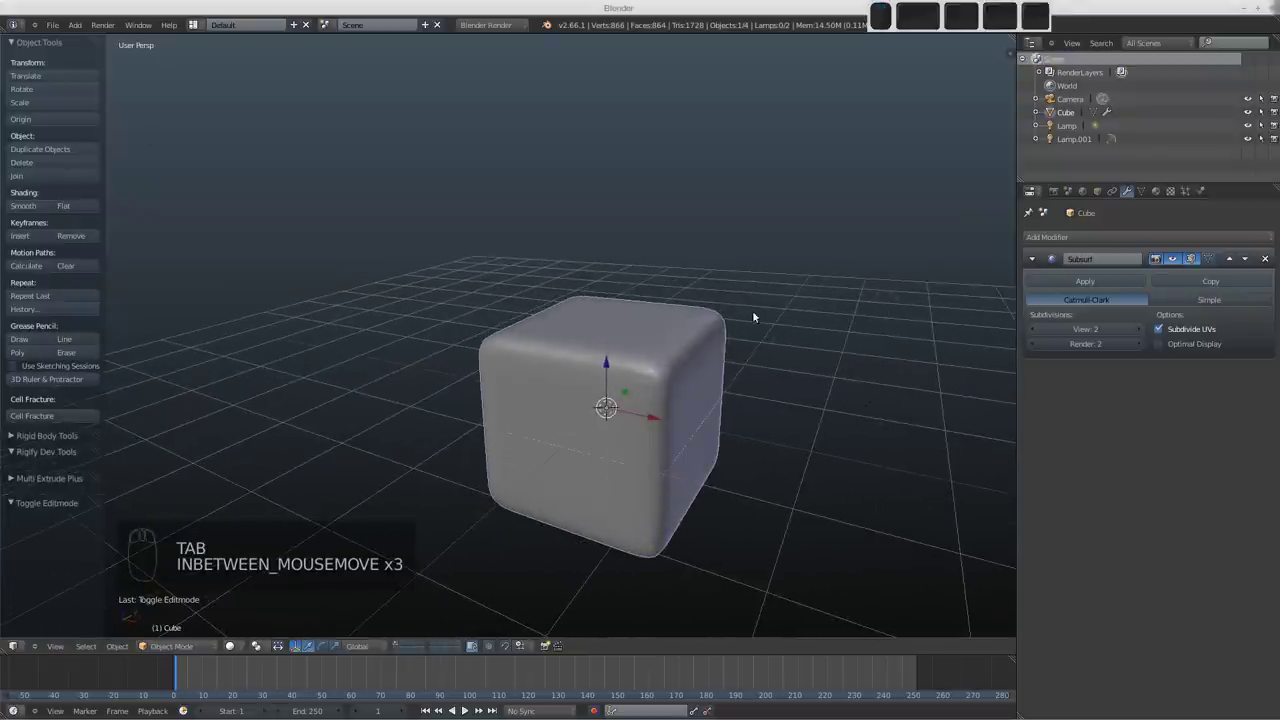
middle_drag(682, 397, 647, 396)
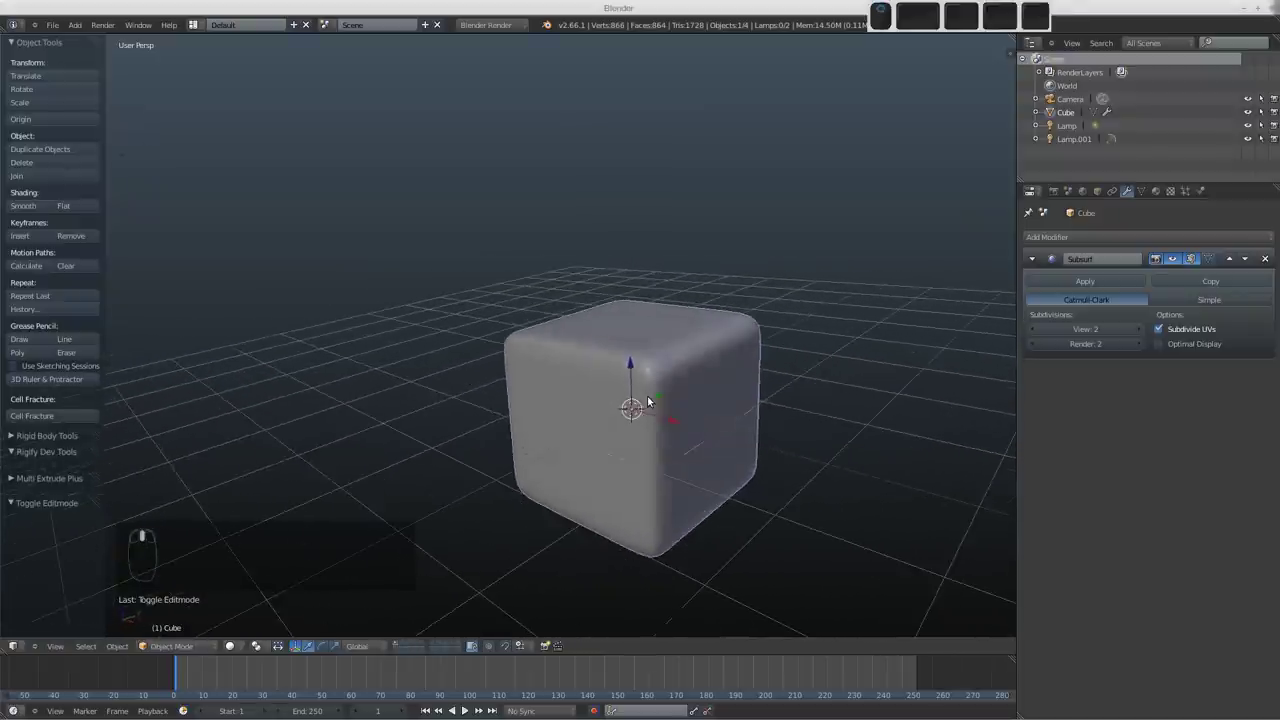
scroll(647, 395, down, 4)
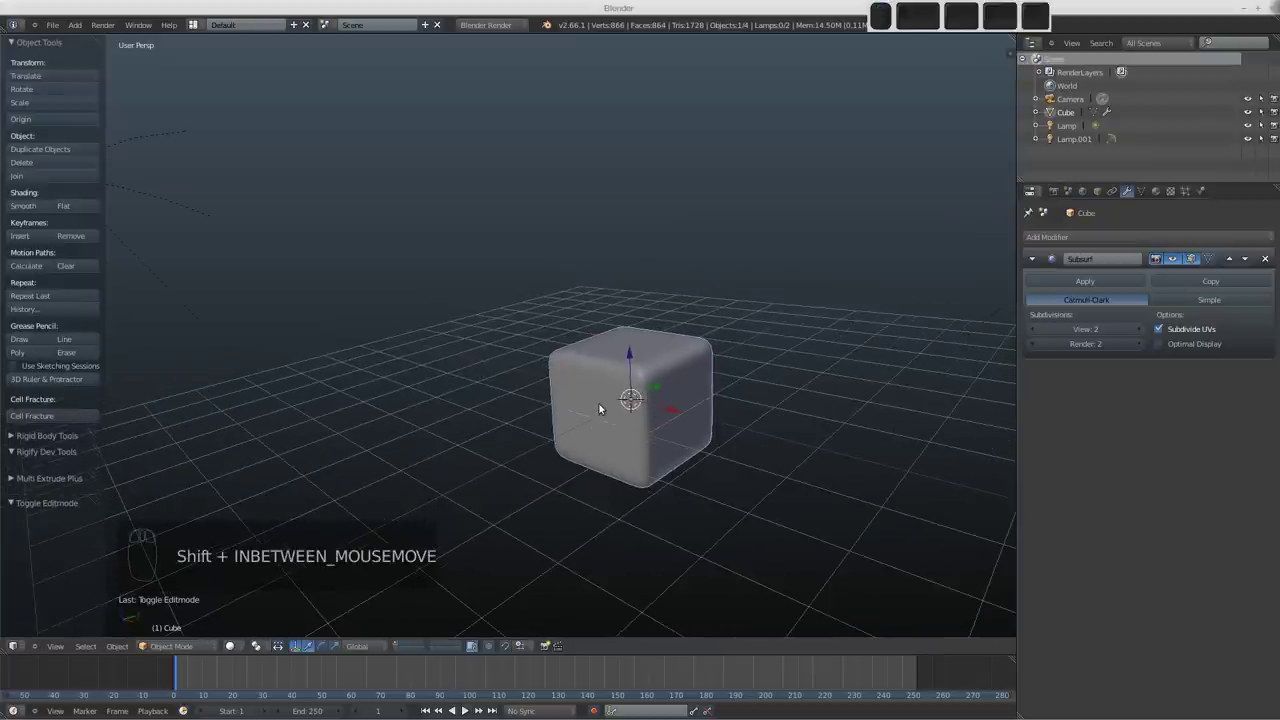
middle_drag(592, 419, 642, 432)
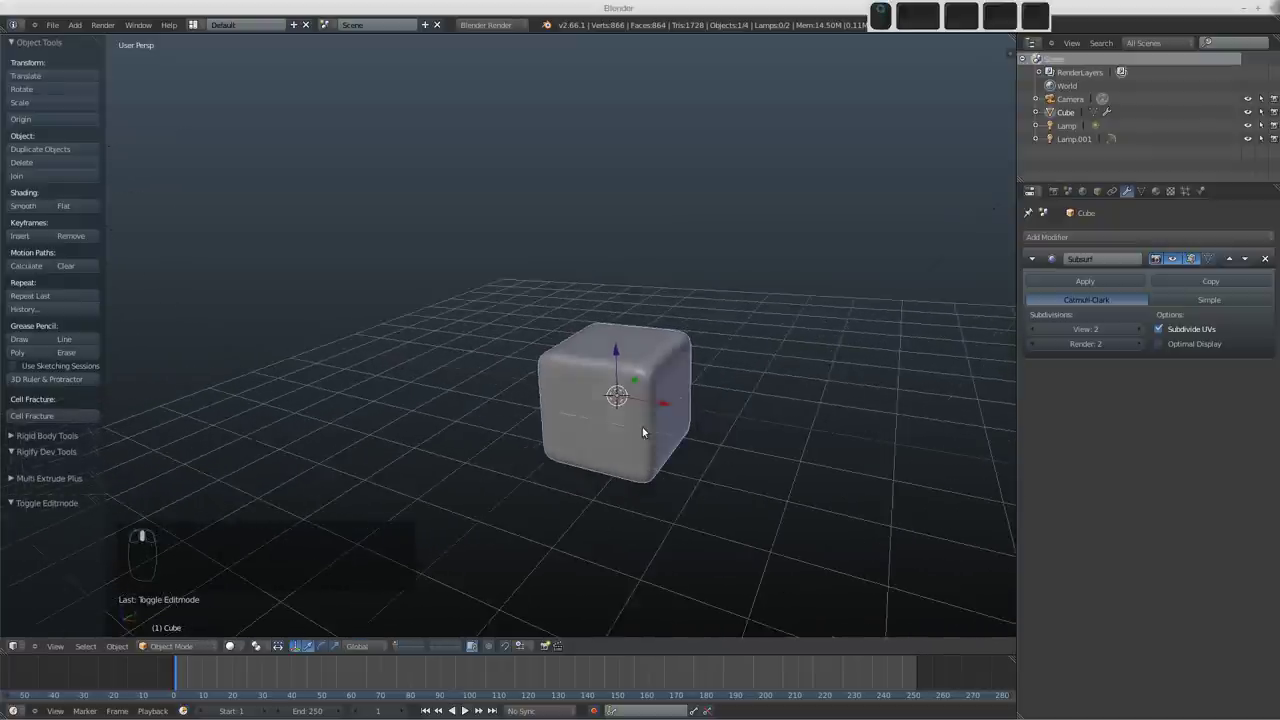
scroll(624, 387, up, 3)
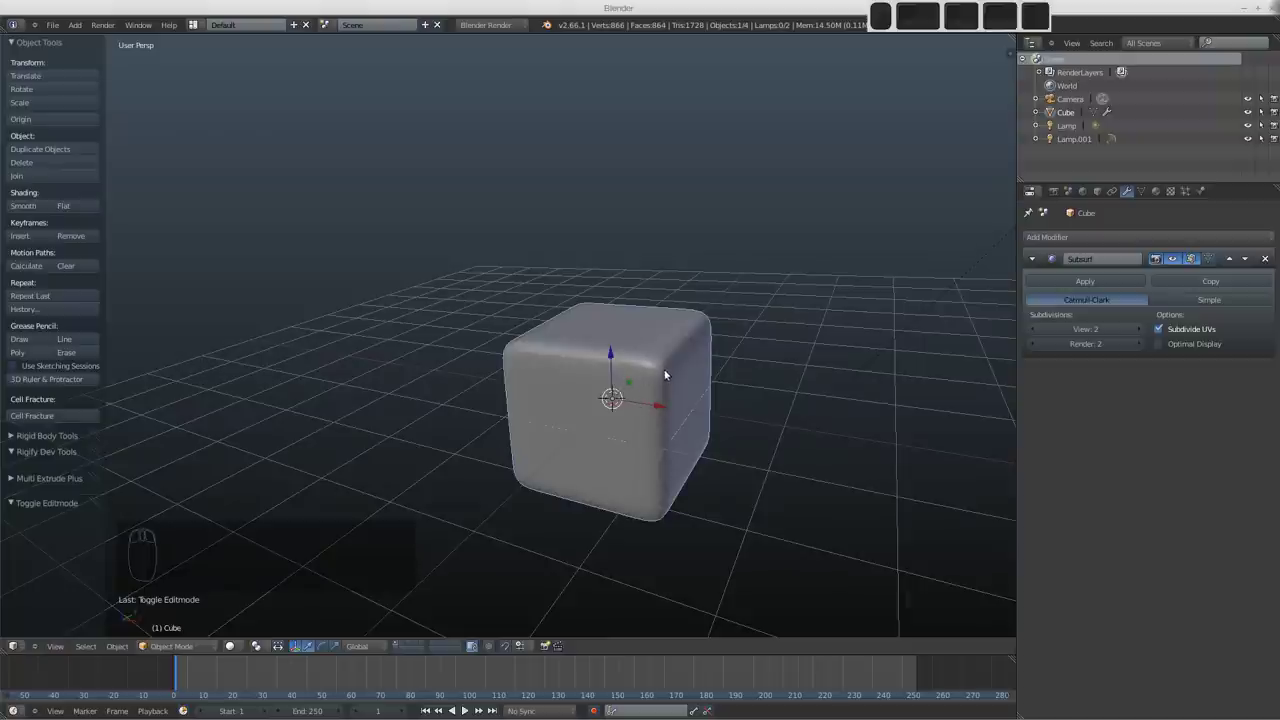
Step: In Edit Mode, add a single edge loop and slide it close to the cube's near vertical edge
key(Tab)
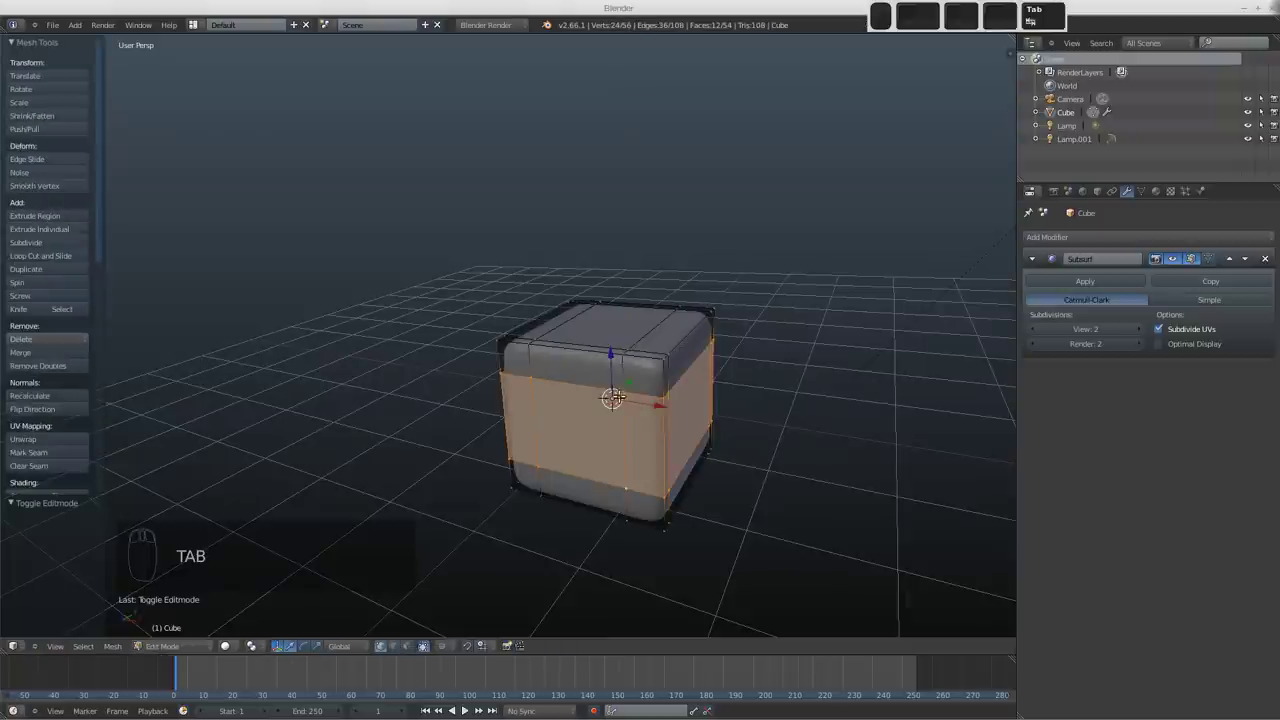
key(ctrl+r)
click(650, 356)
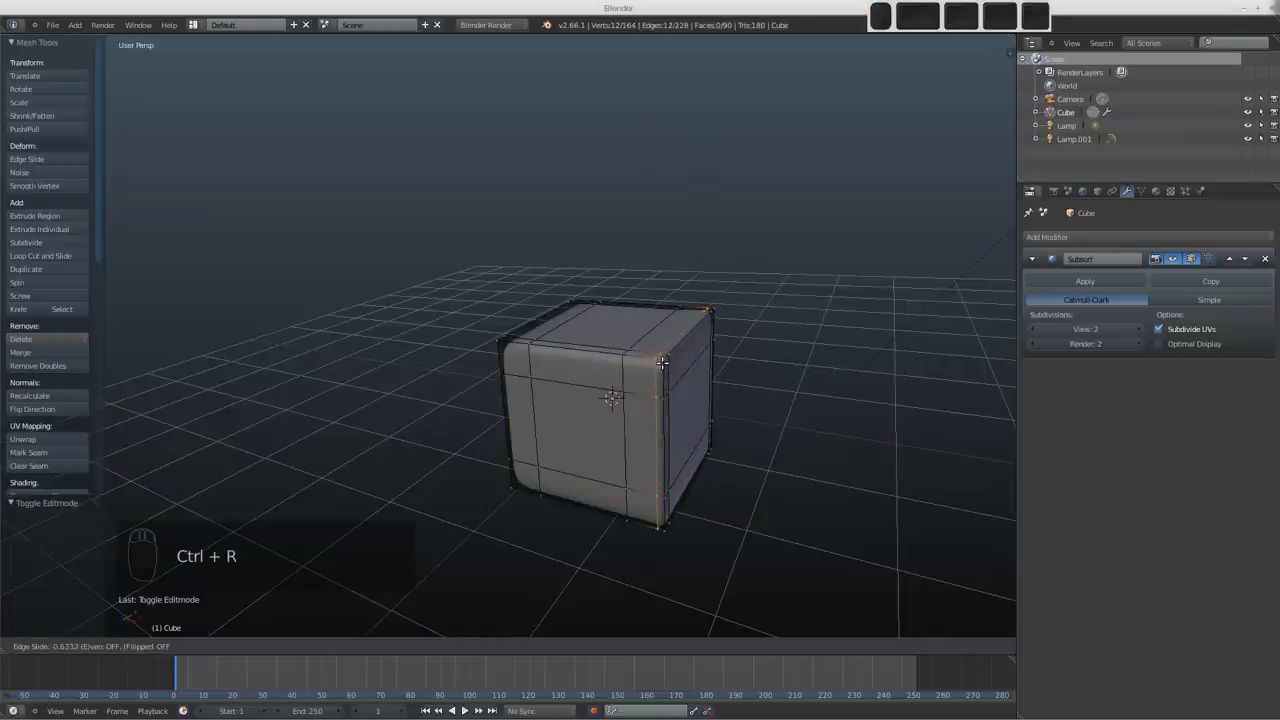
click(662, 368)
Step: Add a single horizontal edge loop close to the cube's top edge and return to Object Mode
key(ctrl+r)
click(661, 360)
click(661, 360)
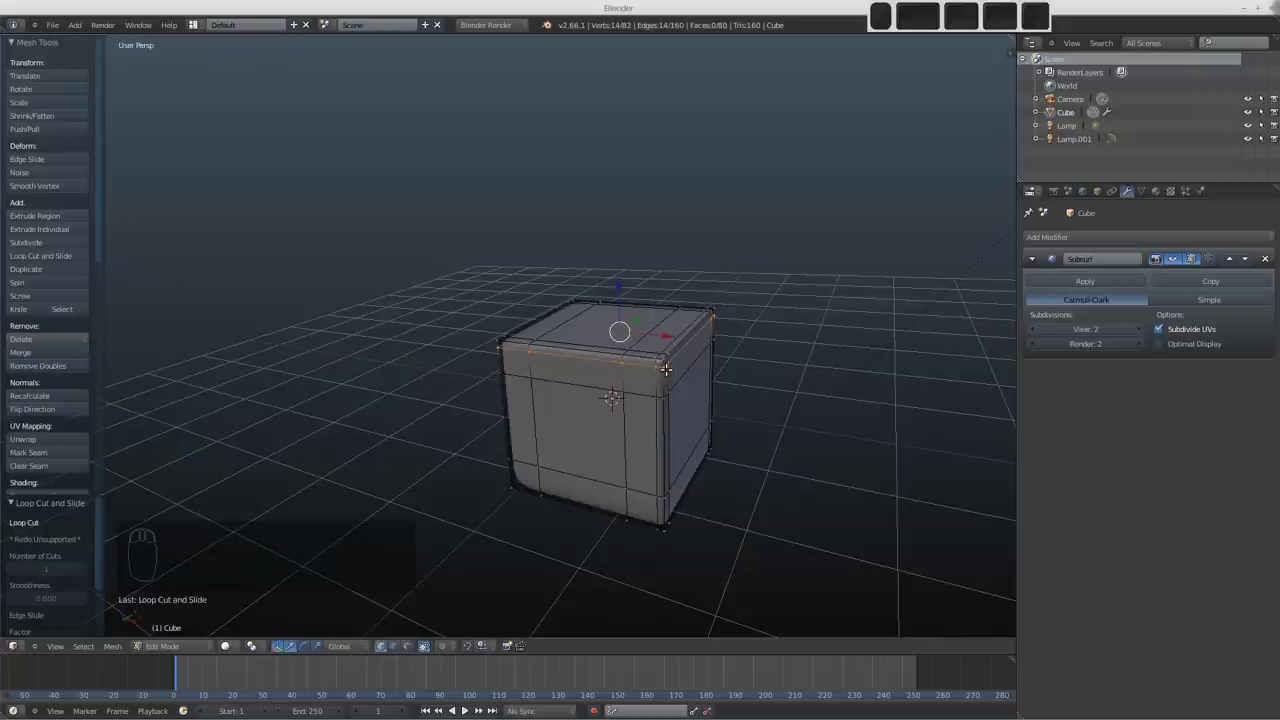
scroll(666, 369, down, 2)
key(Tab)
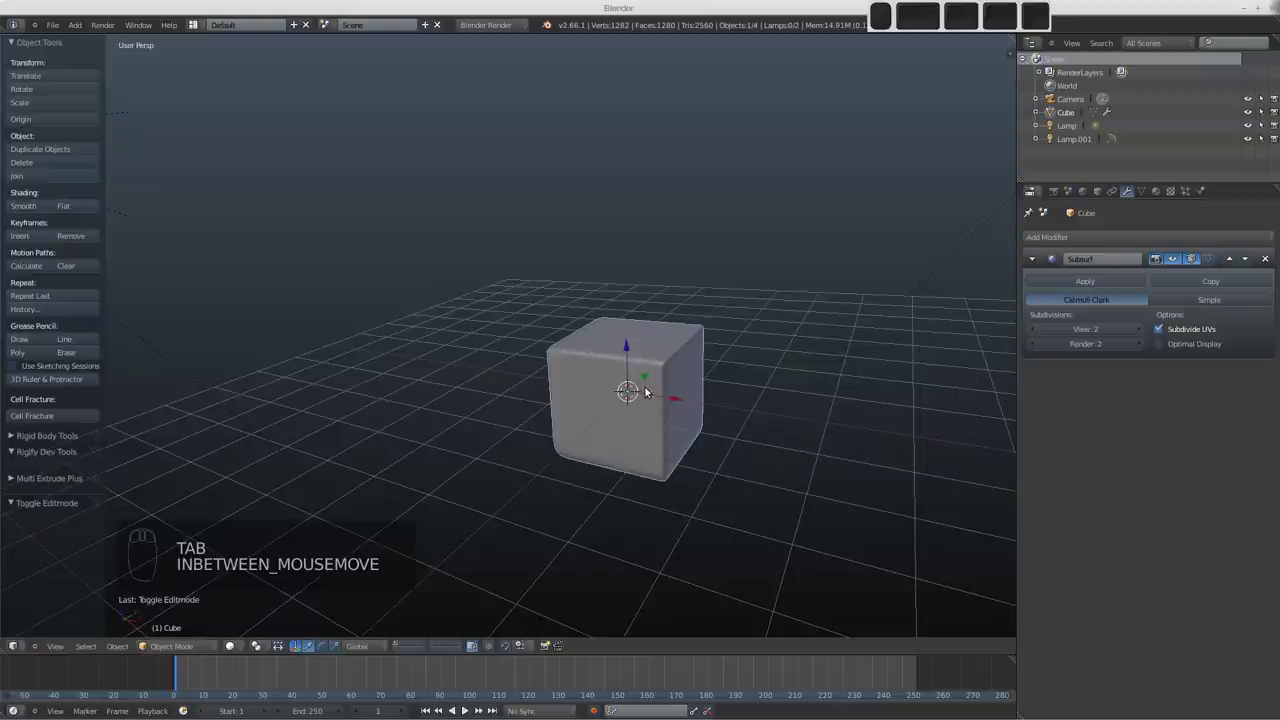
Step: Delete the cube and add a cylinder mesh in its place
key(x)
click(645, 393)
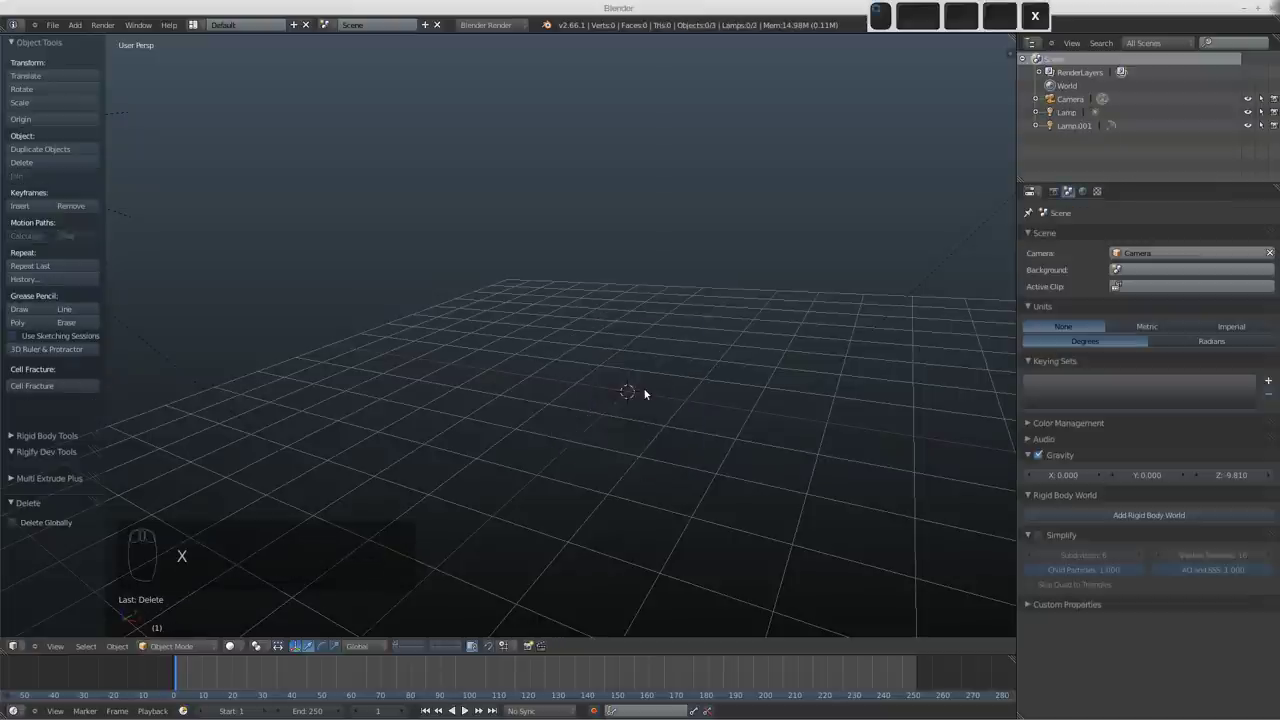
key(shift+a)
mouse_move(645, 393)
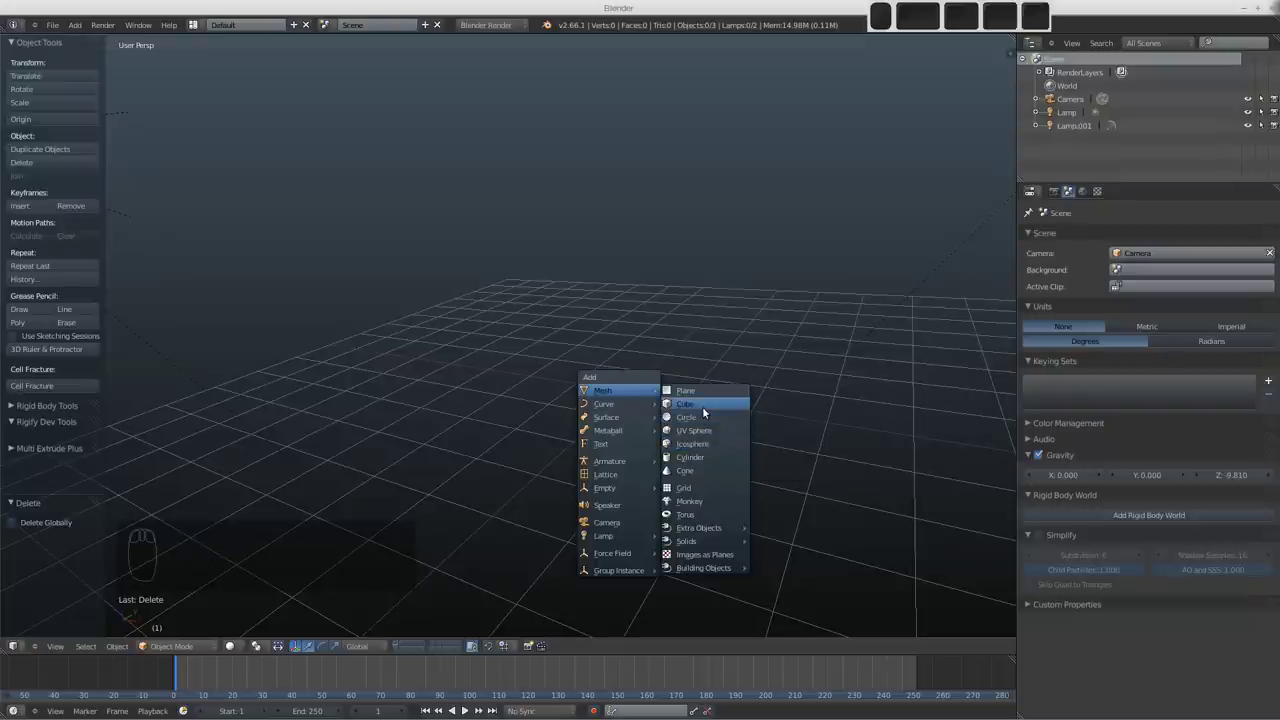
click(690, 457)
Step: Apply smooth shading to the cylinder and look over its cap and sides
shift+middle_drag(707, 461, 628, 393)
scroll(629, 397, up, 2)
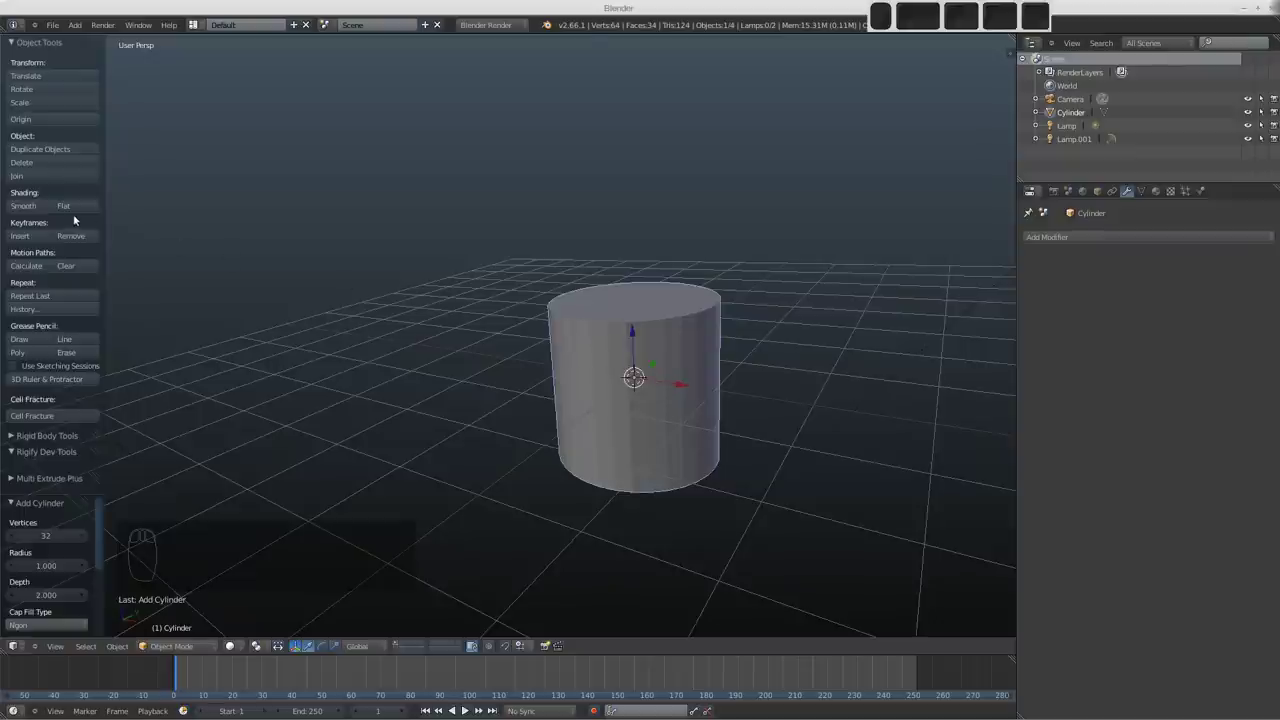
click(21, 206)
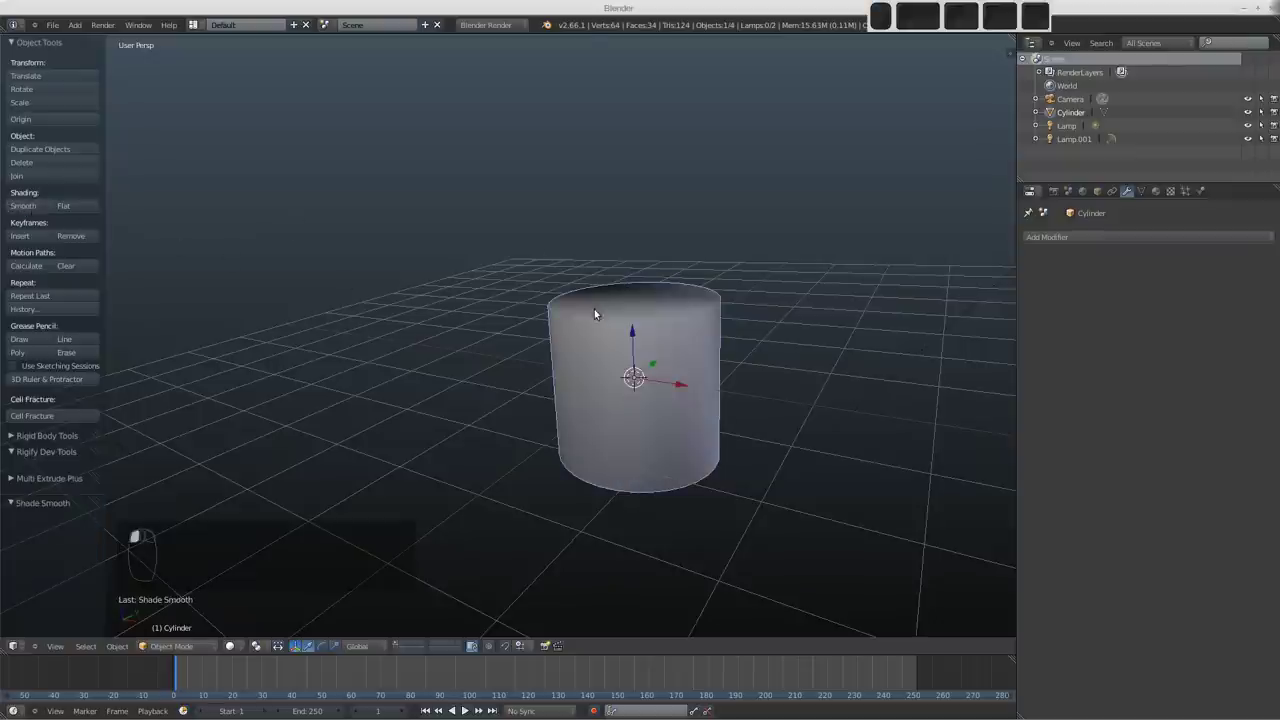
middle_drag(615, 276, 730, 349)
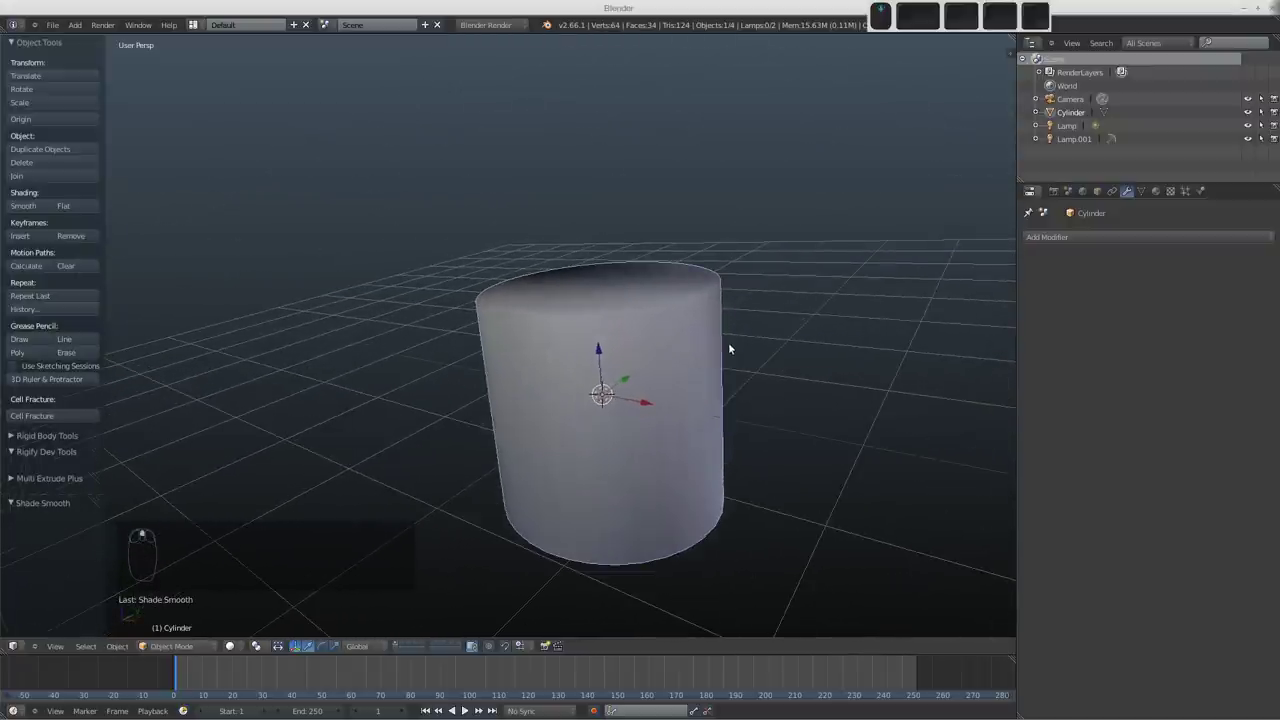
middle_drag(610, 368, 667, 321)
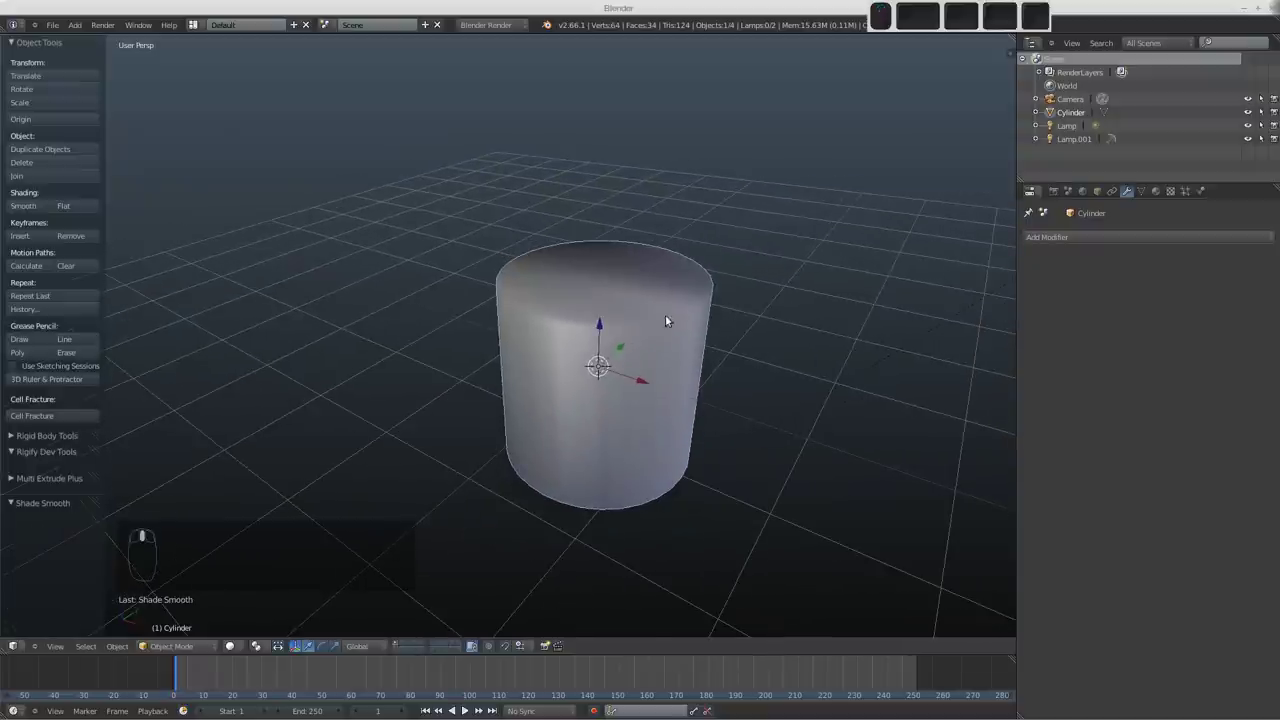
key(Tab)
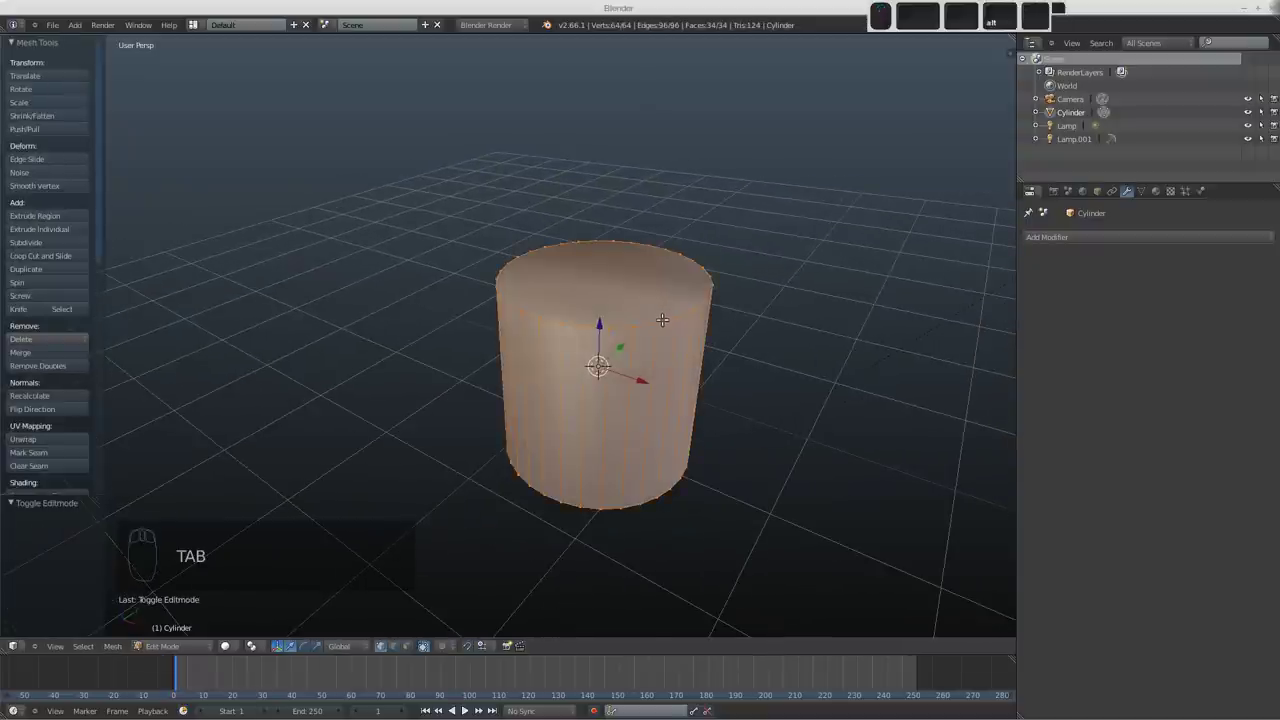
alt+right_click(658, 320)
key(Tab)
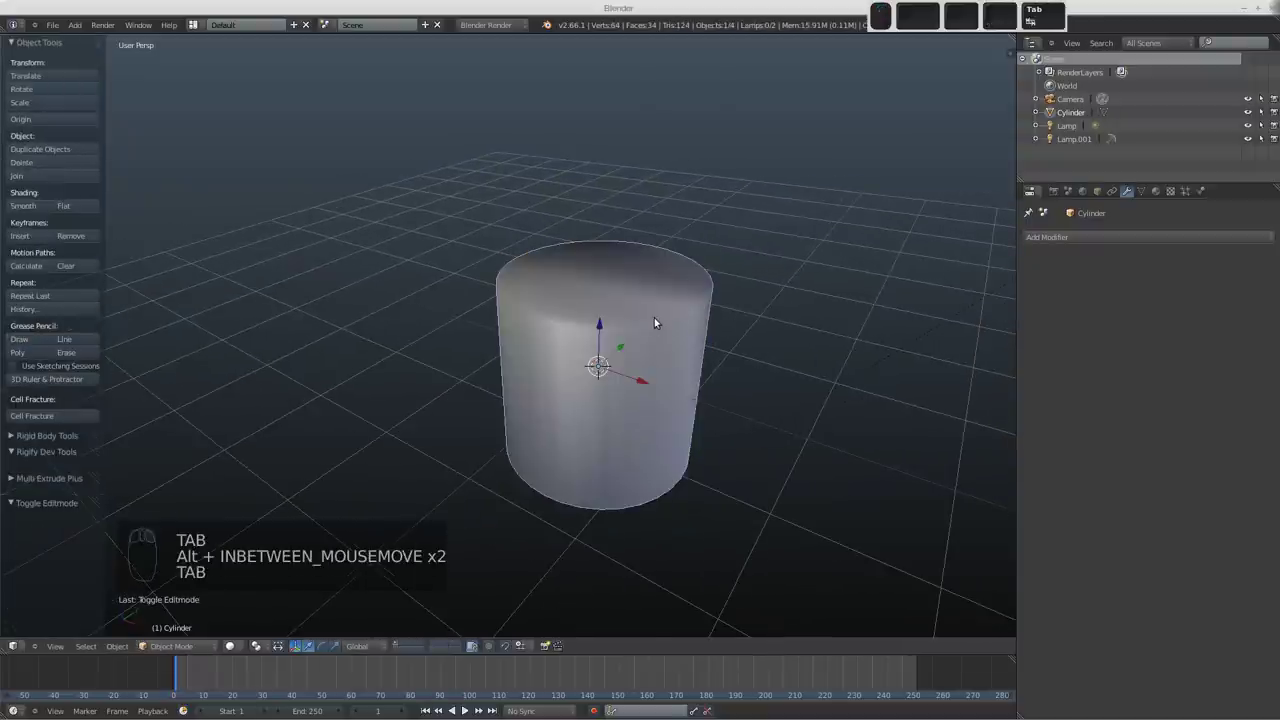
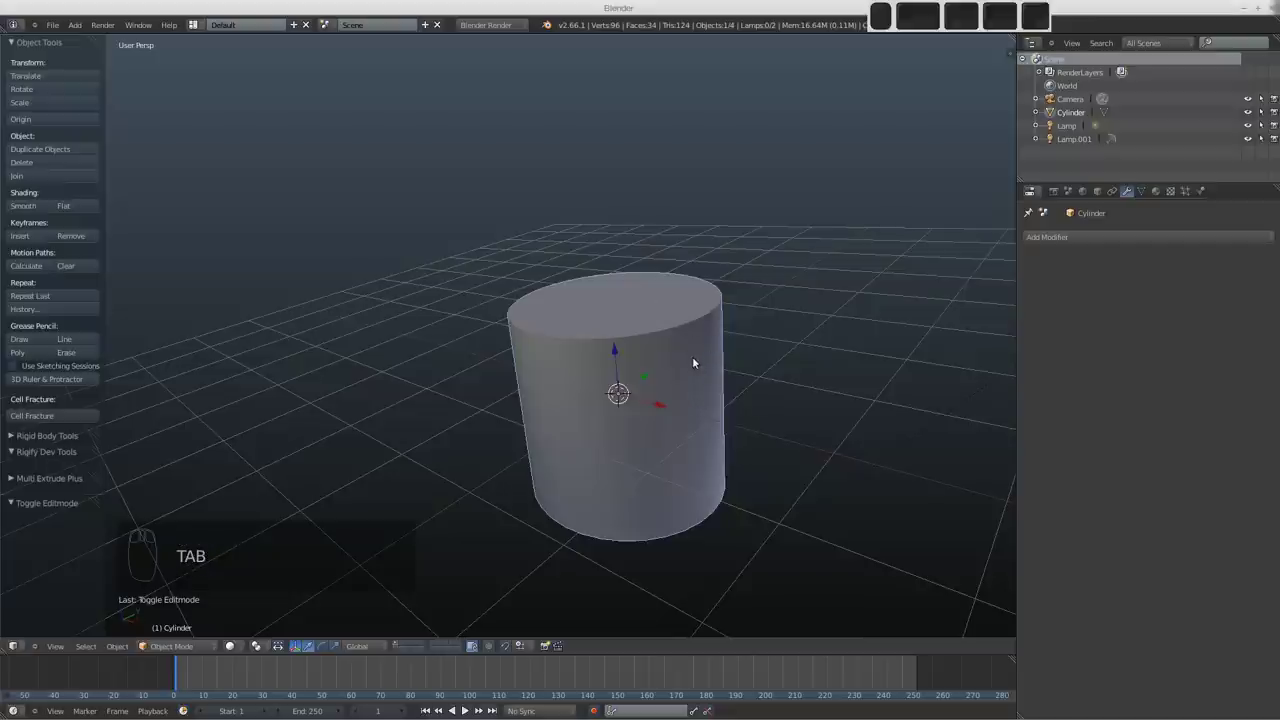
Step: Merge all of the cylinder's duplicate vertices with Remove Doubles in Edit Mode and return to Object Mode
middle_drag(652, 304, 707, 297)
middle_drag(735, 363, 641, 316)
key(Tab)
key(a)
key(a)
key(a)
key(a)
key(w)
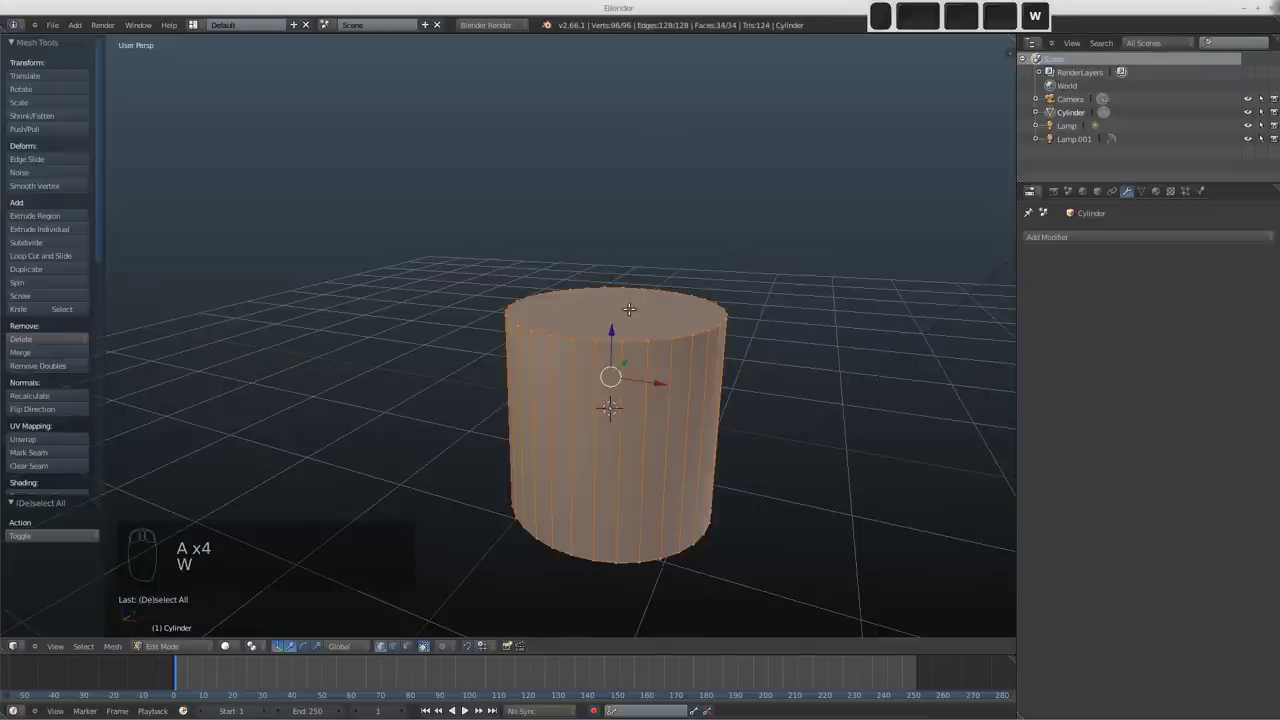
key(w)
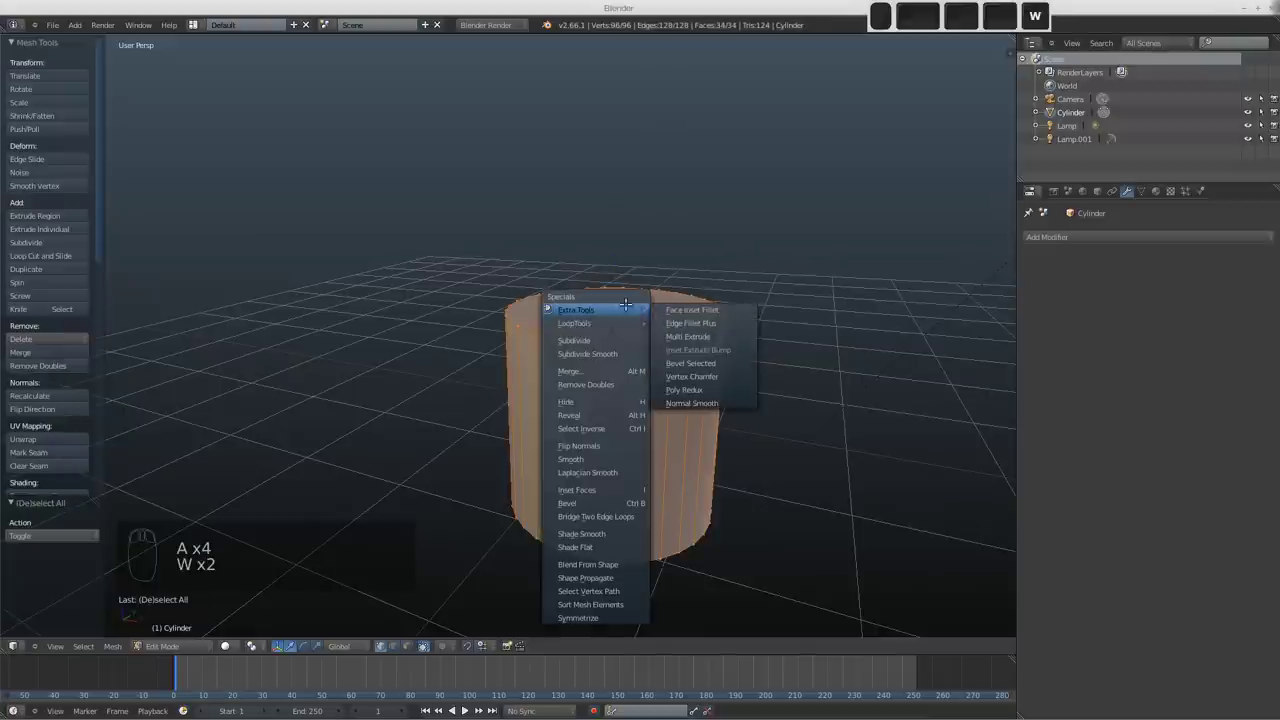
click(645, 372)
key(Tab)
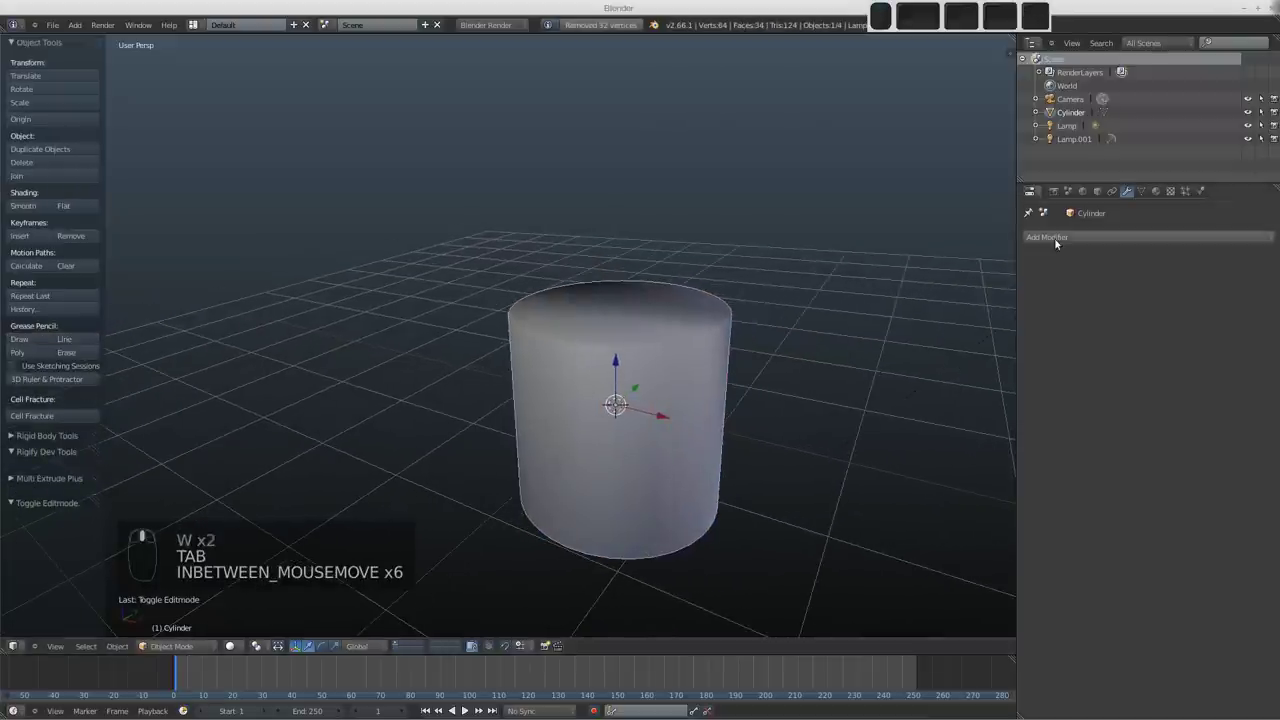
Step: Add an Edge Split modifier to the cylinder and raise its split angle to 92°
click(1056, 237)
click(1010, 339)
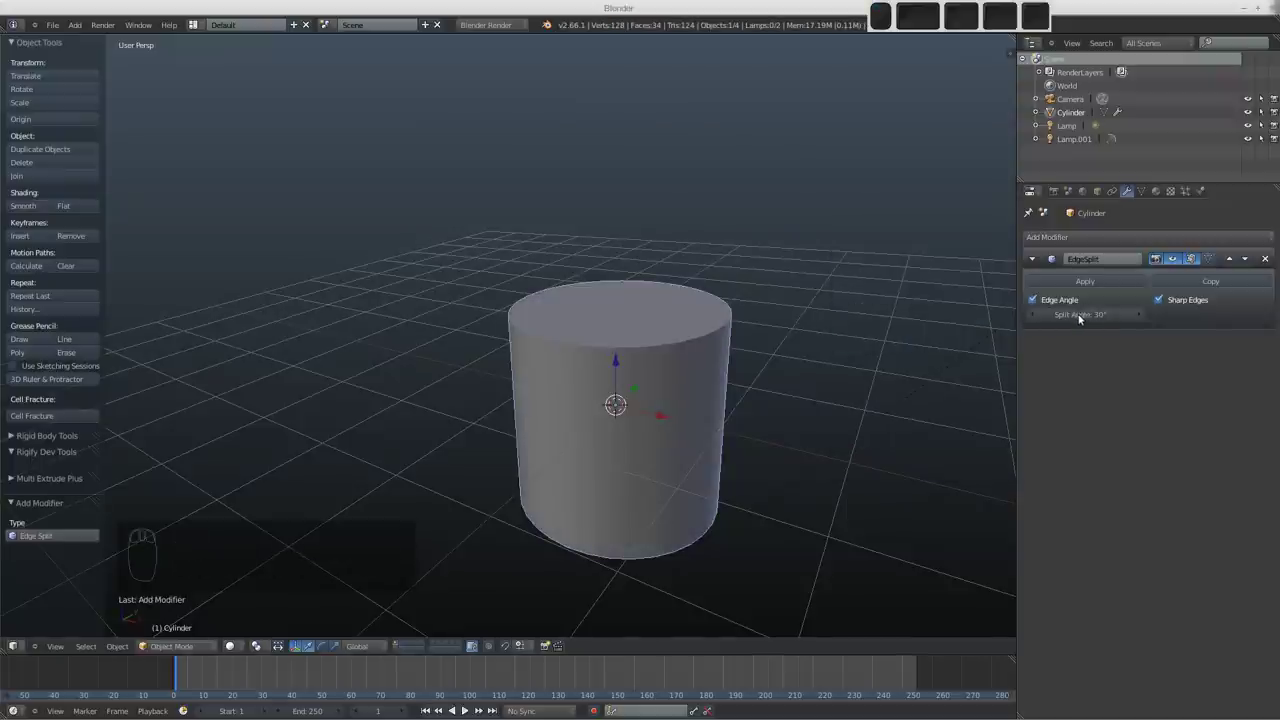
mouse_move(1077, 318)
mouse_down()
mouse_move(1100, 318)
mouse_move(1084, 318)
mouse_up()
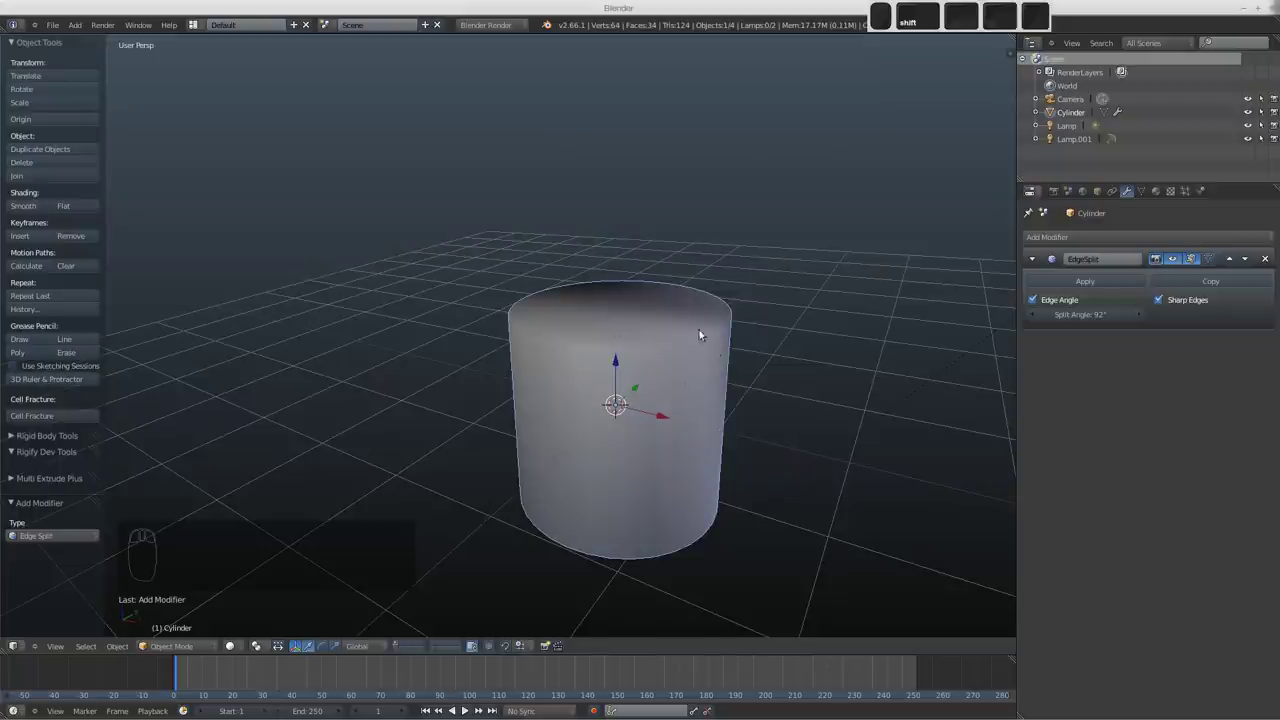
Step: Lower the Edge Split angle to 11° and check the cylinder's side edges in Edit Mode and Object Mode
shift+drag(1080, 314, 1073, 314)
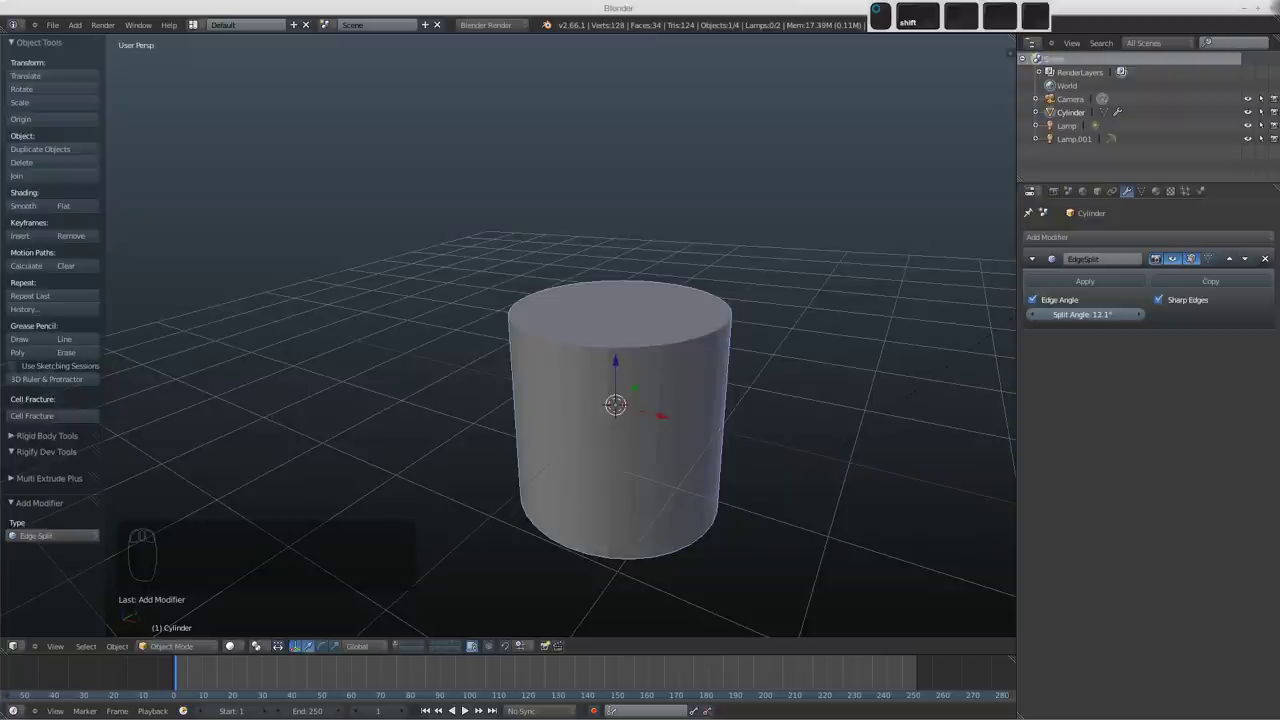
shift+drag(1073, 314, 1072, 314)
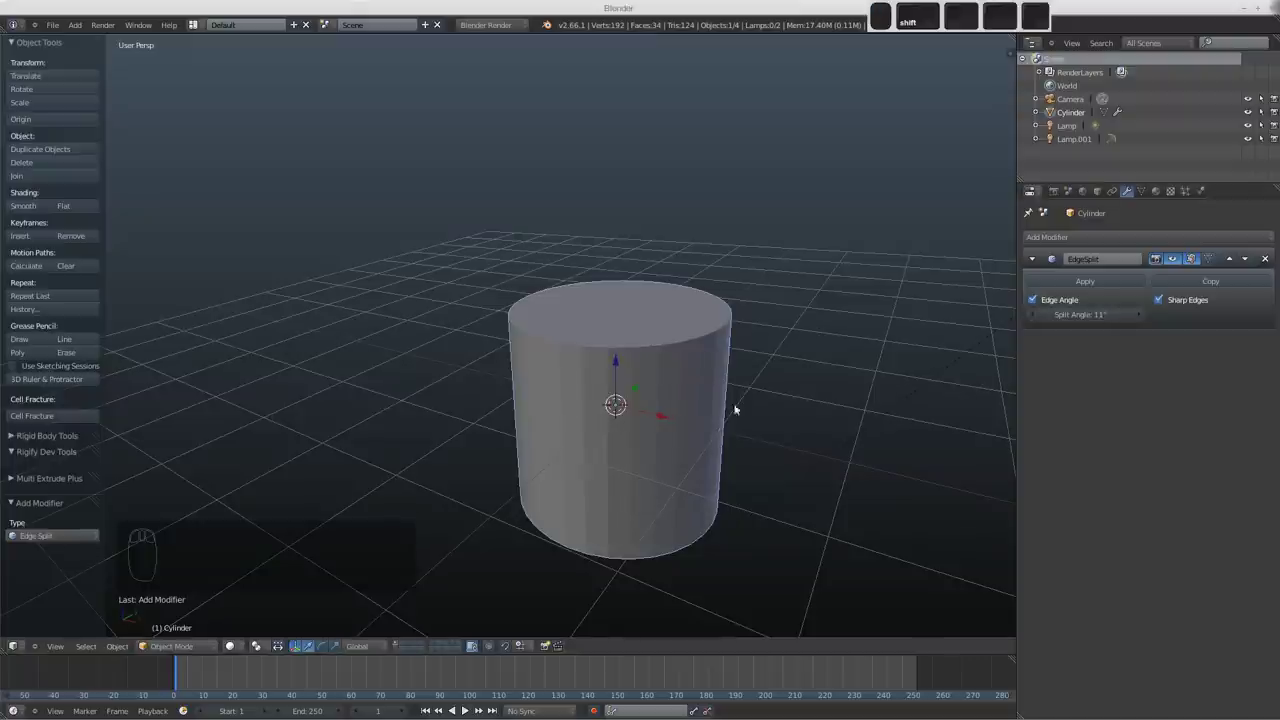
key(Tab)
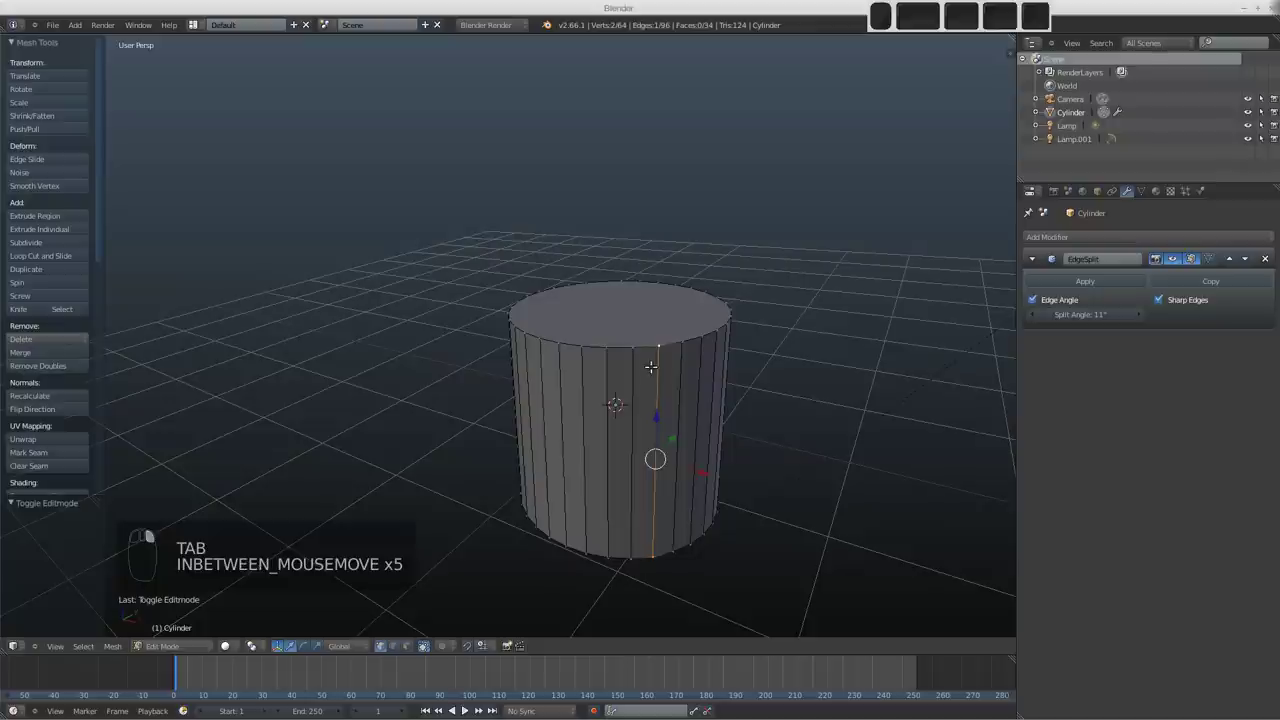
key(Tab)
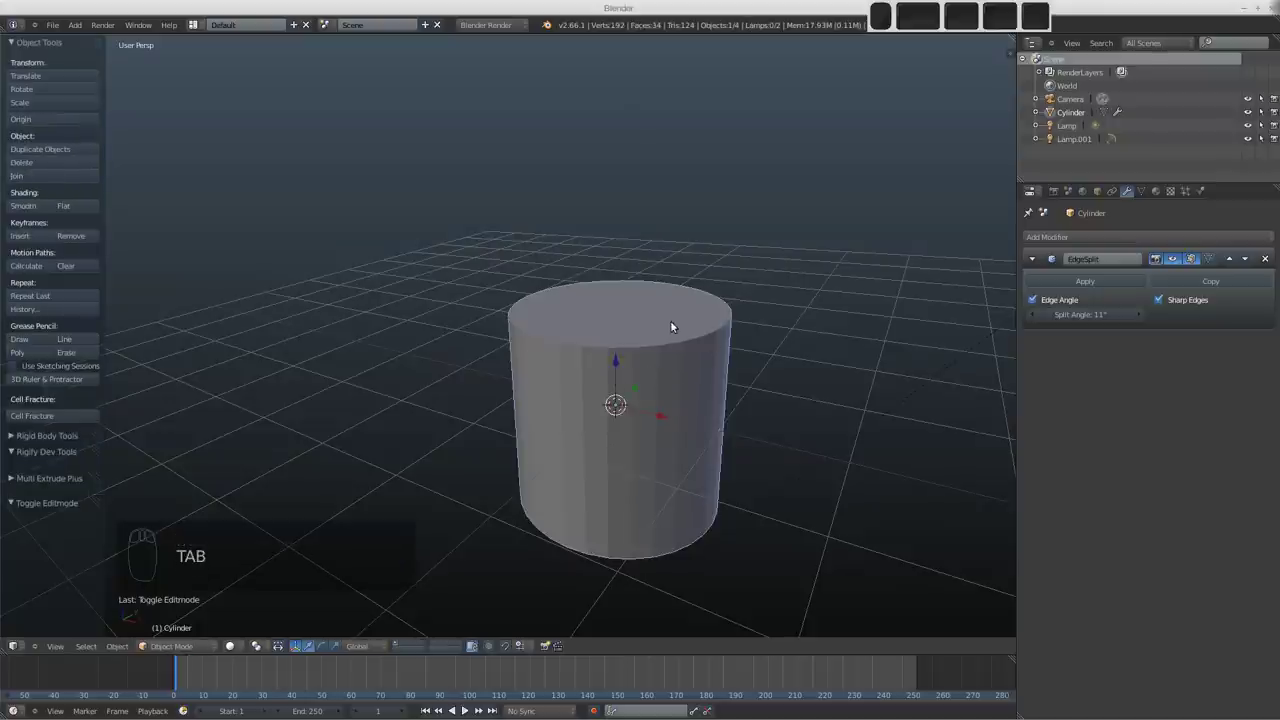
Step: Set the Edge Split angle to 70° and stay in Edit Mode on the cylinder
key(Tab)
drag(1097, 313, 1125, 313)
key(Tab)
key(Tab)
middle_drag(661, 324, 654, 290)
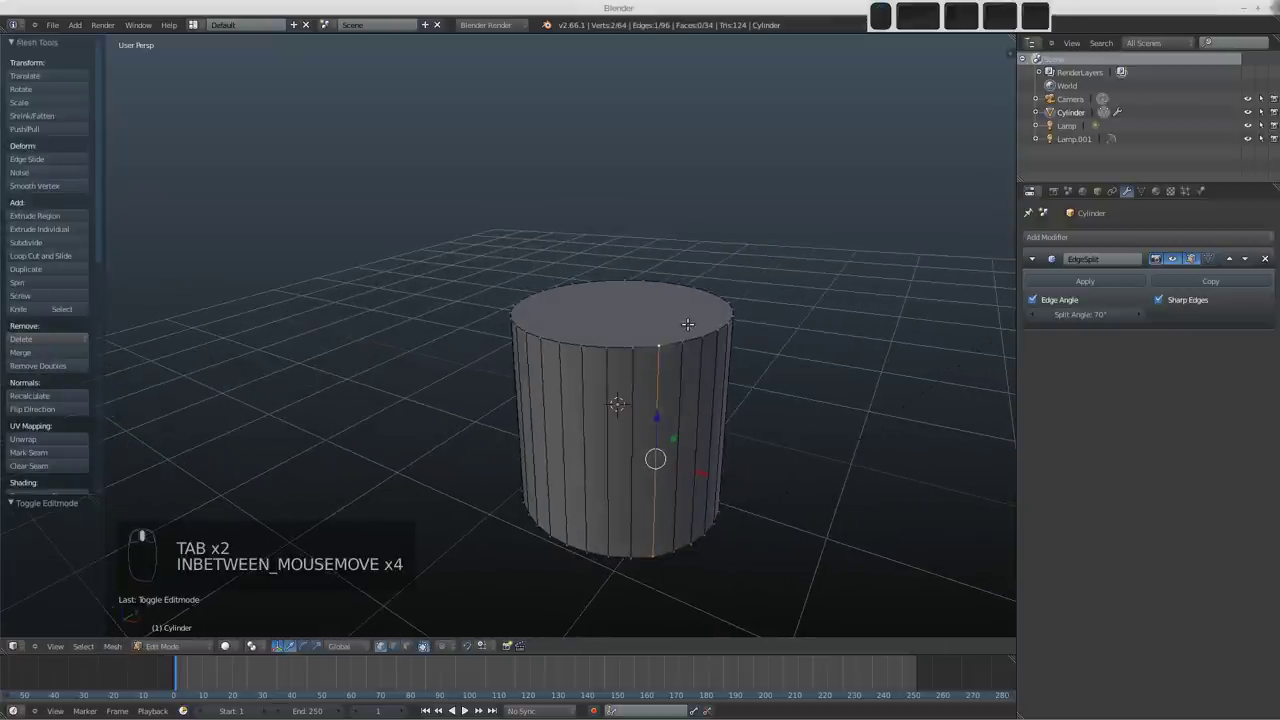
Step: Select the cylinder's top cap in face mode, round its rim with a multi-segment bevel, and return to Object Mode
key(ctrl+Tab)
click(605, 349)
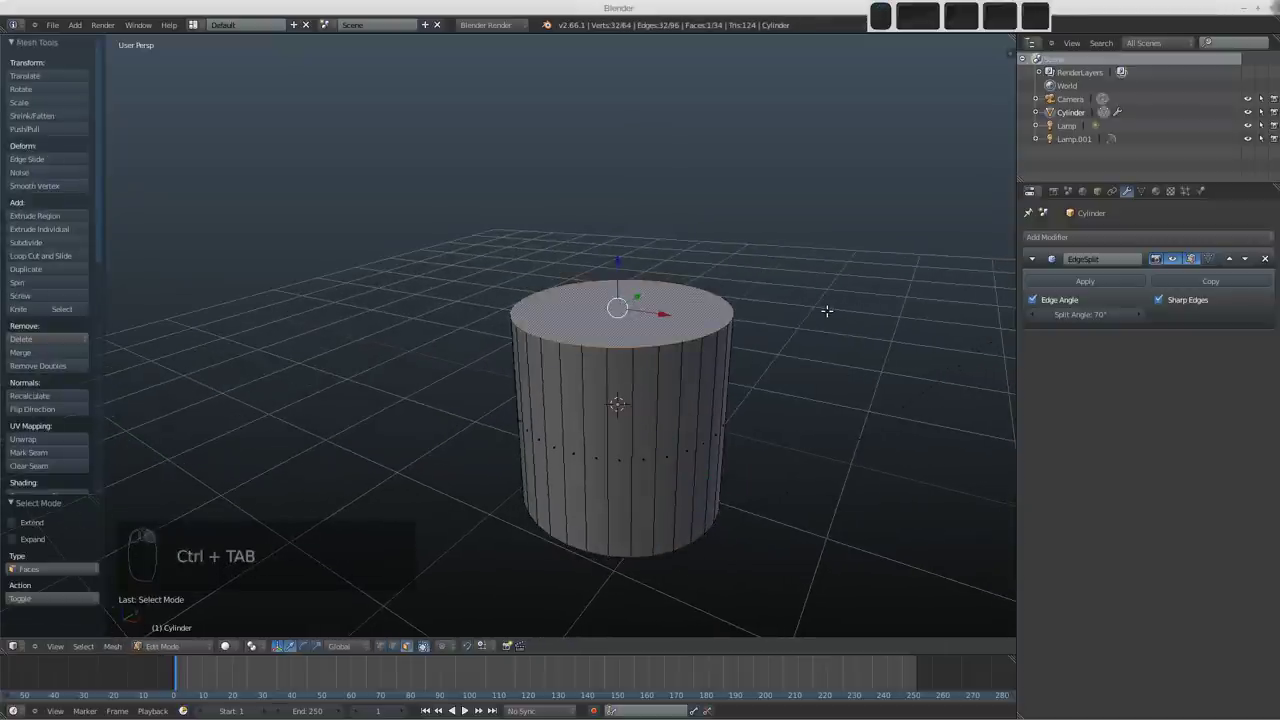
key(ctrl+b)
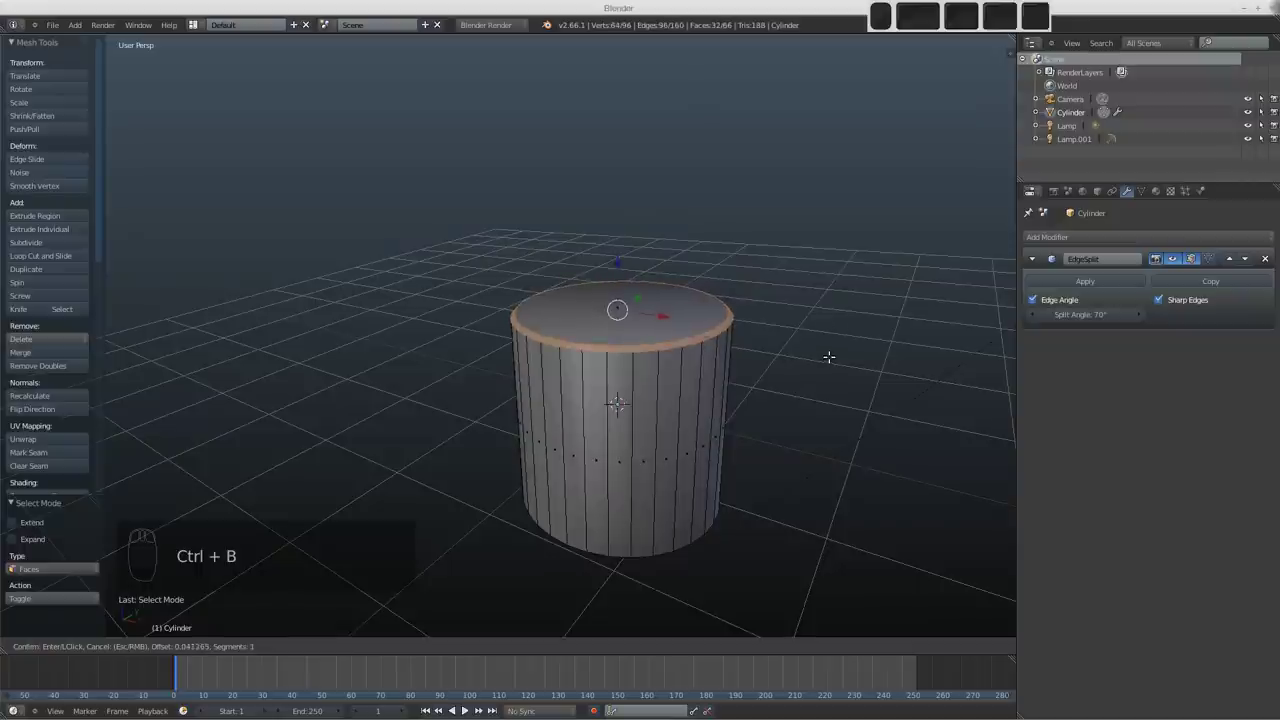
scroll(837, 377, up, 2)
click(837, 377)
key(Tab)
middle_drag(670, 380, 555, 385)
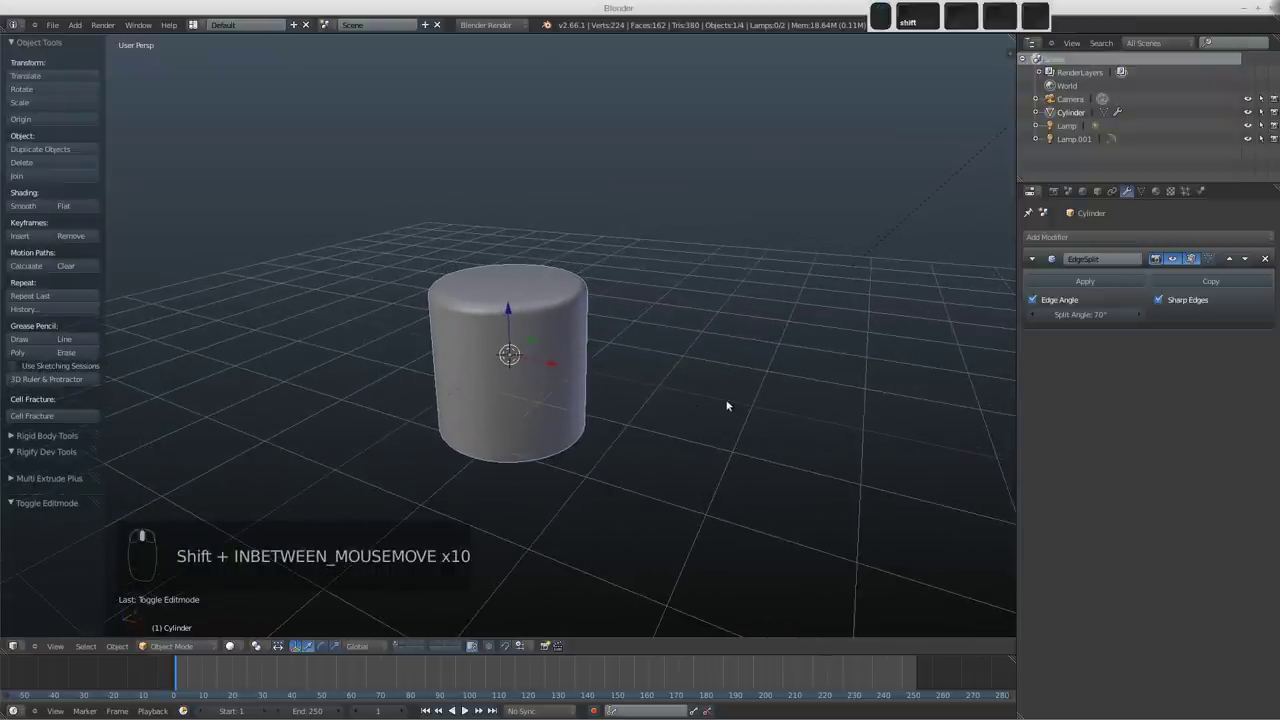
Step: Add a second cylinder mesh beside the bevelled one and set its vertex count to 16
key(shift+a)
mouse_move(763, 371)
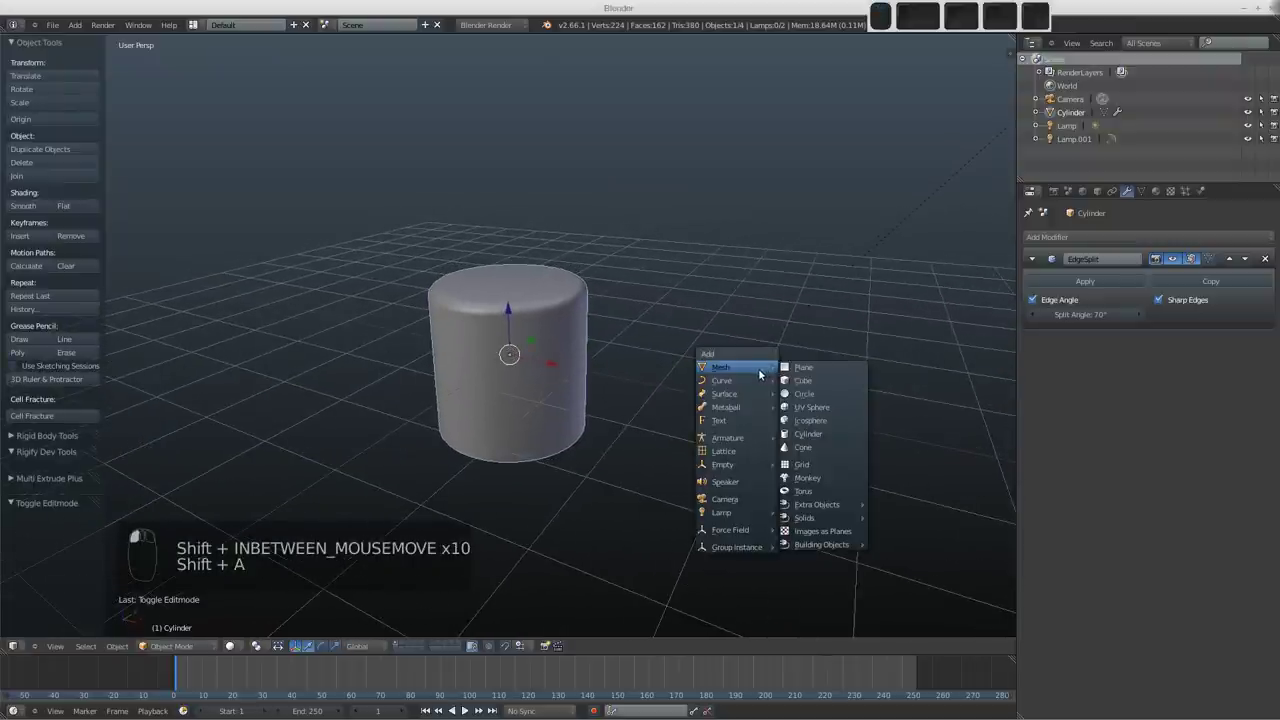
click(807, 434)
shift+middle_drag(797, 372, 709, 348)
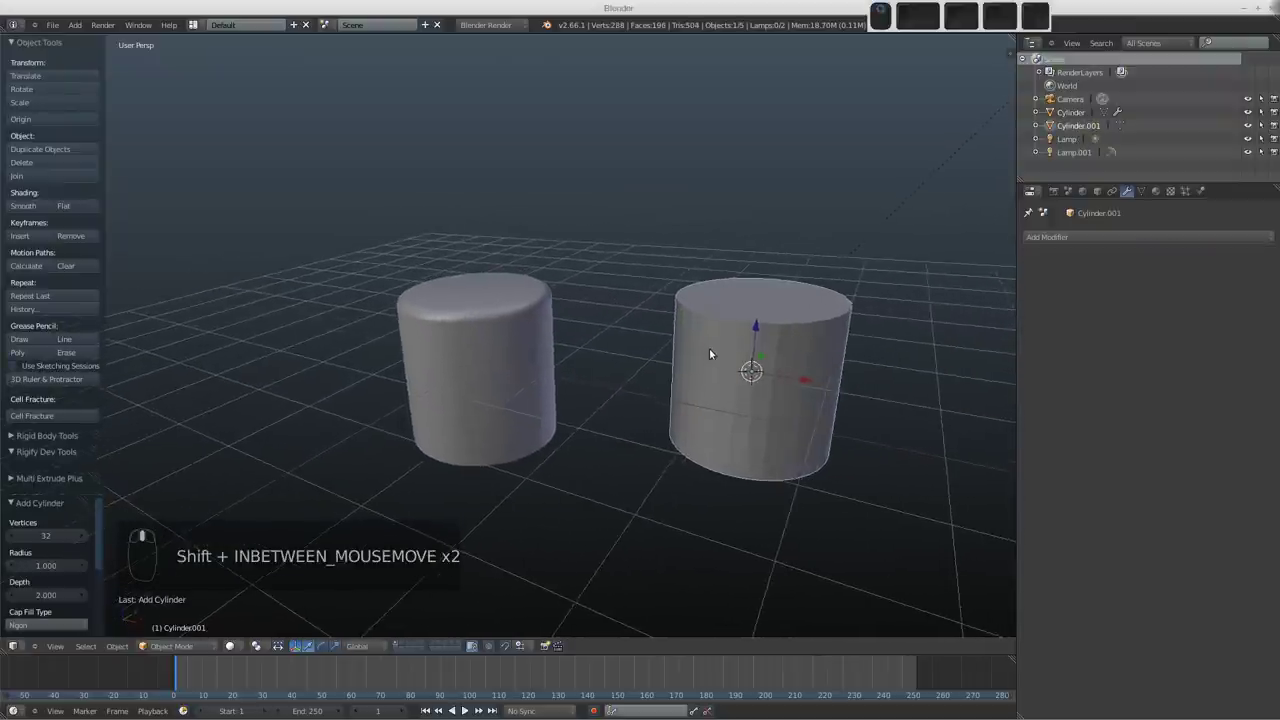
click(45, 537)
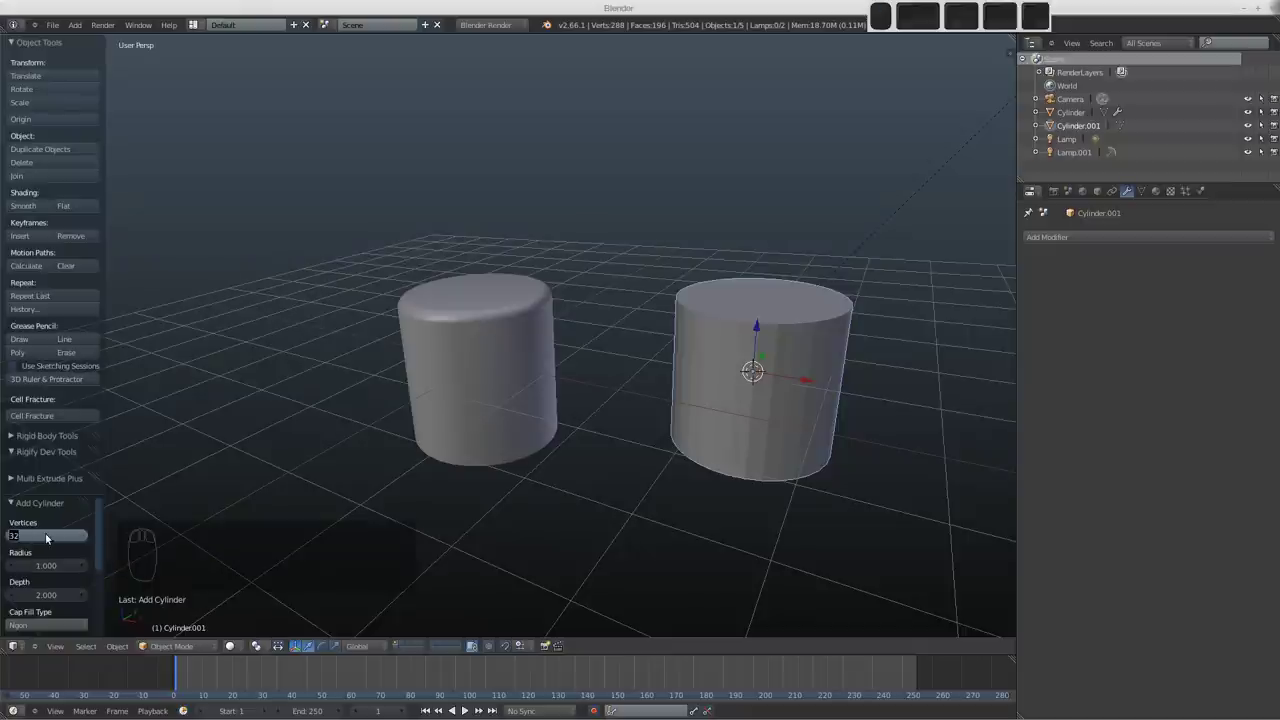
key(Return)
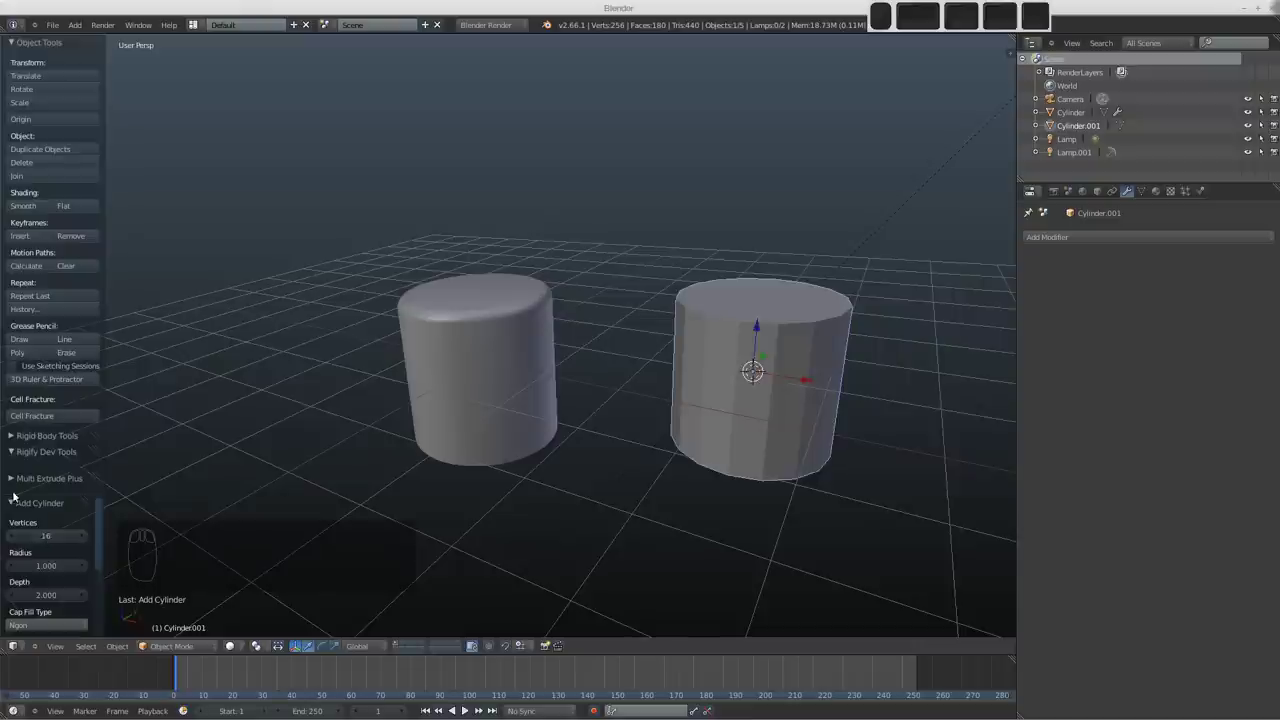
shift+middle_drag(767, 346, 741, 348)
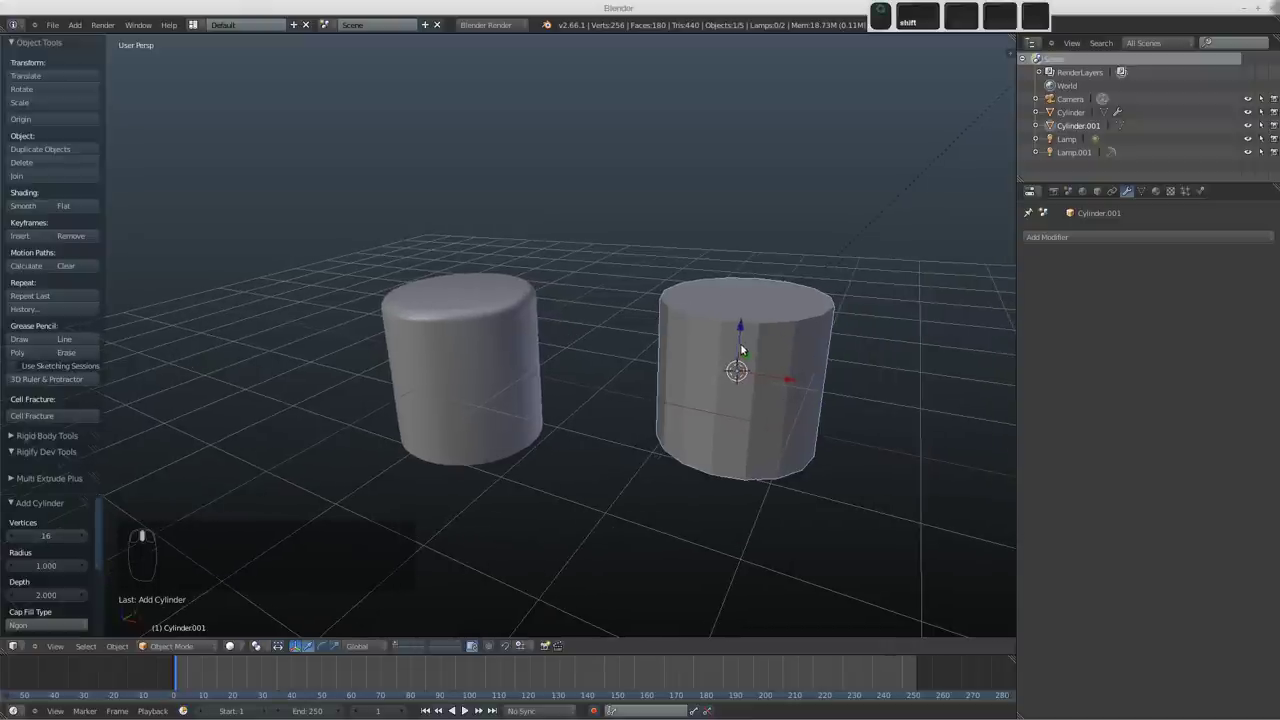
shift+middle_drag(757, 293, 631, 404)
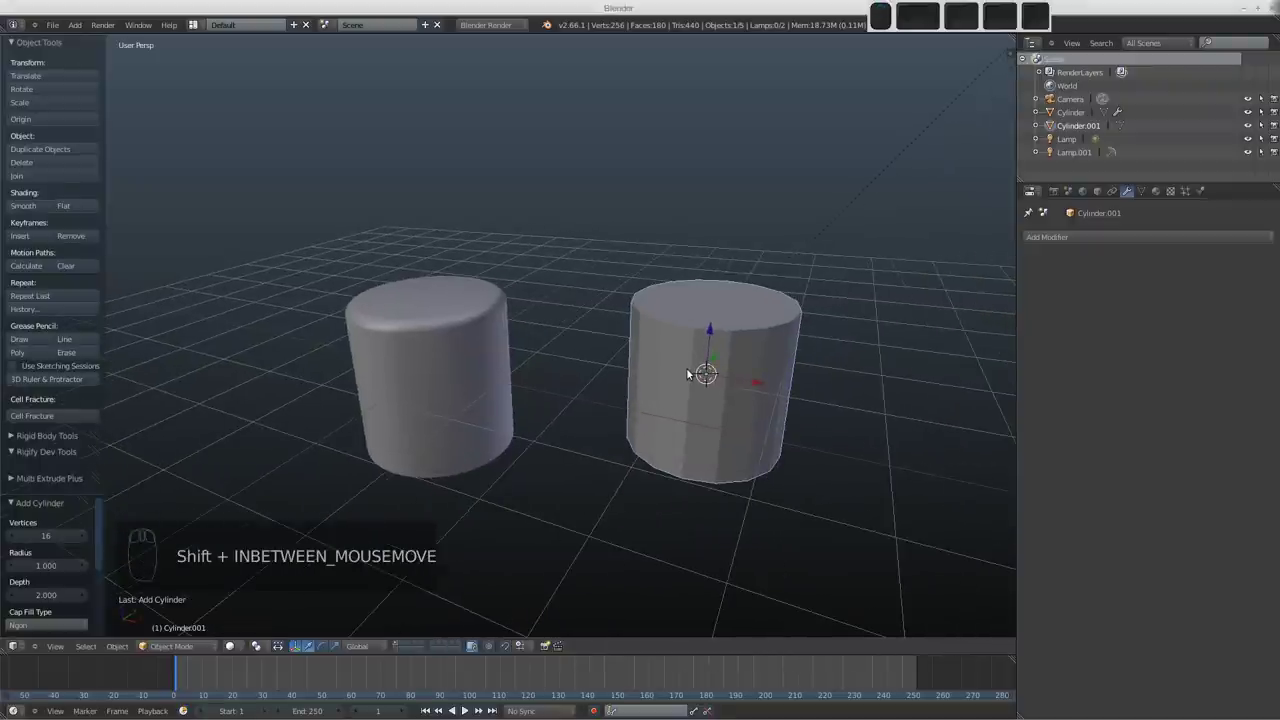
Step: Give the new cylinder a level 2 Subdivision Surface and select its top cap face in Edit Mode
key(ctrl+2)
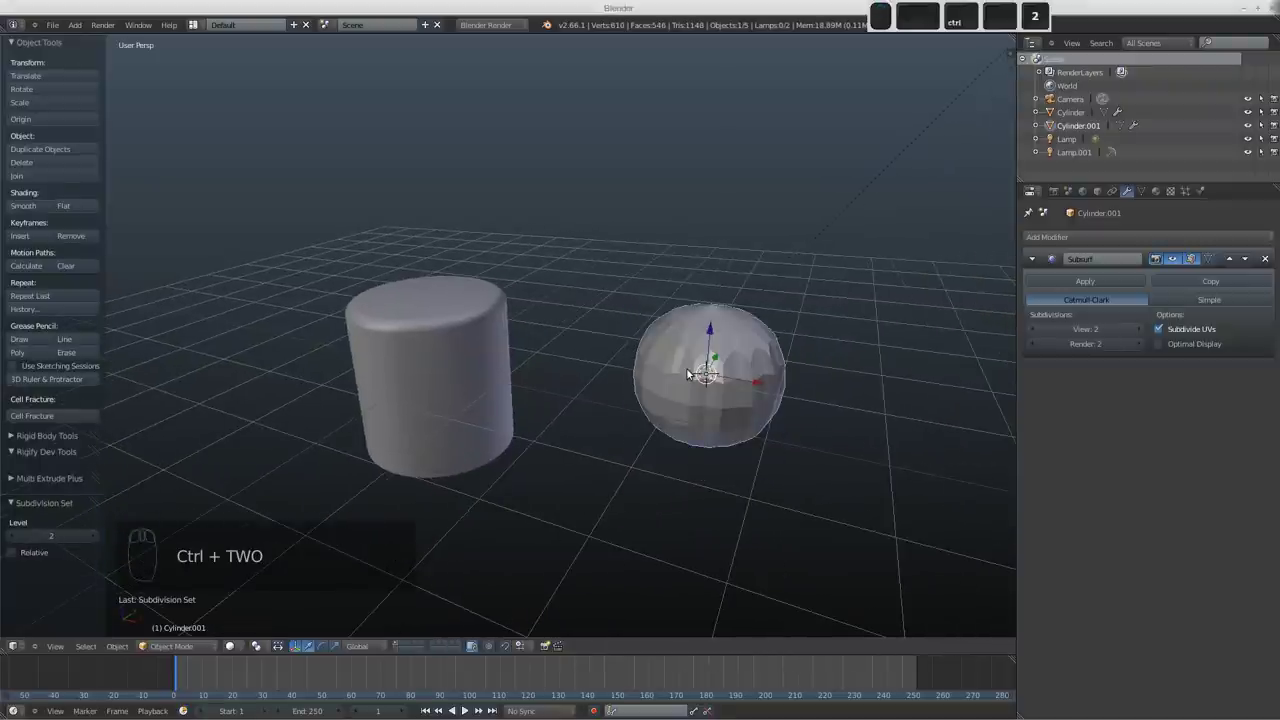
mouse_move(629, 357)
middle_down()
mouse_move(617, 334)
mouse_move(759, 368)
mouse_move(715, 359)
mouse_move(680, 322)
mouse_move(651, 359)
mouse_move(659, 351)
mouse_move(609, 363)
middle_up()
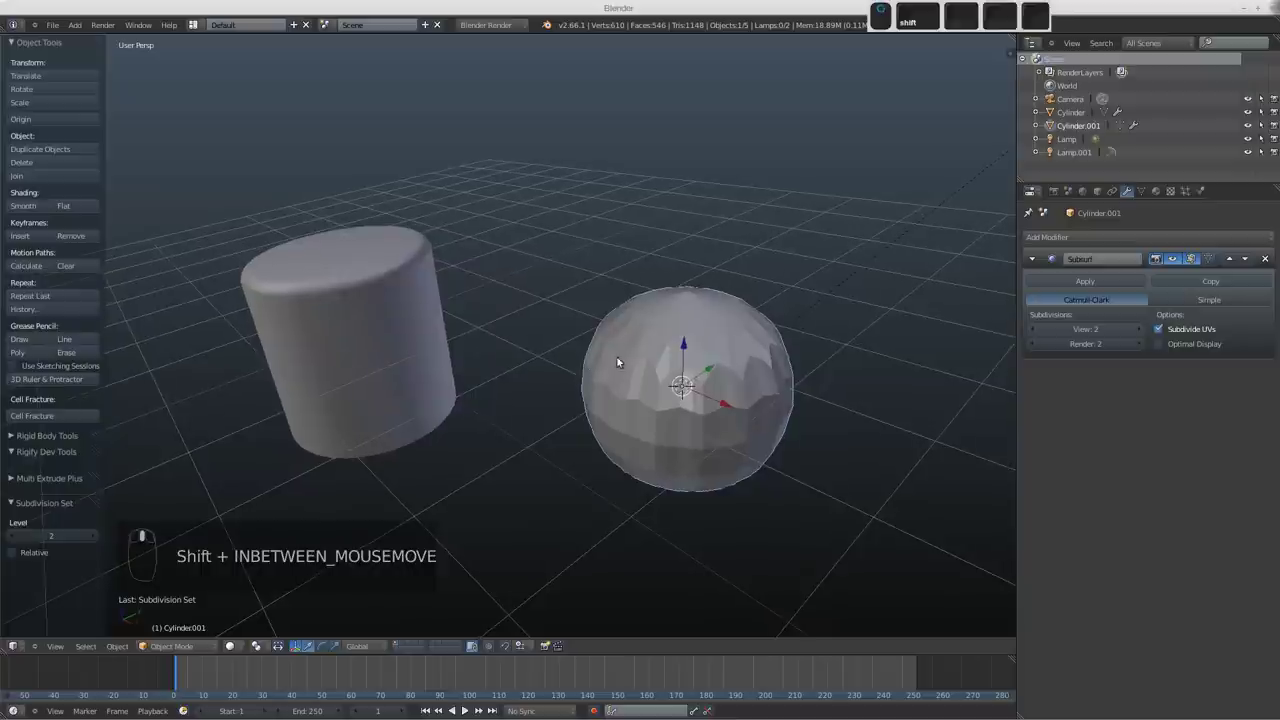
key(Tab)
key(a)
key(a)
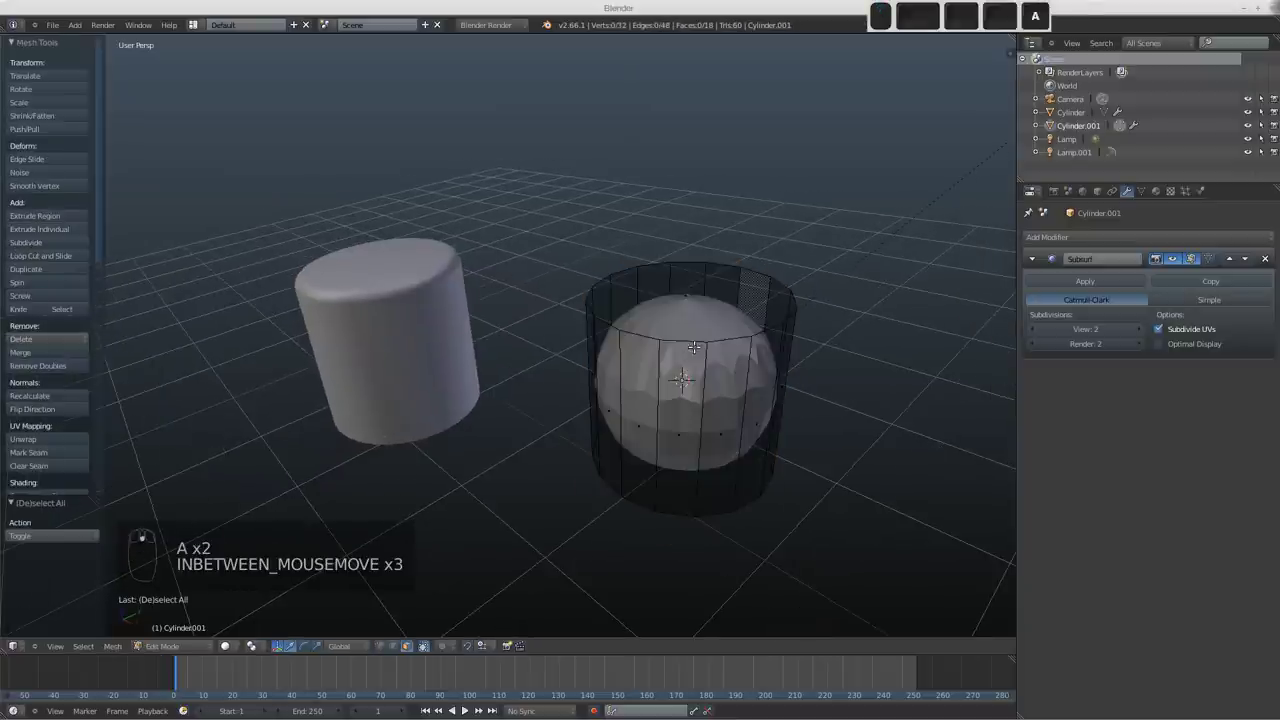
right_click(685, 298)
middle_drag(686, 291, 678, 365)
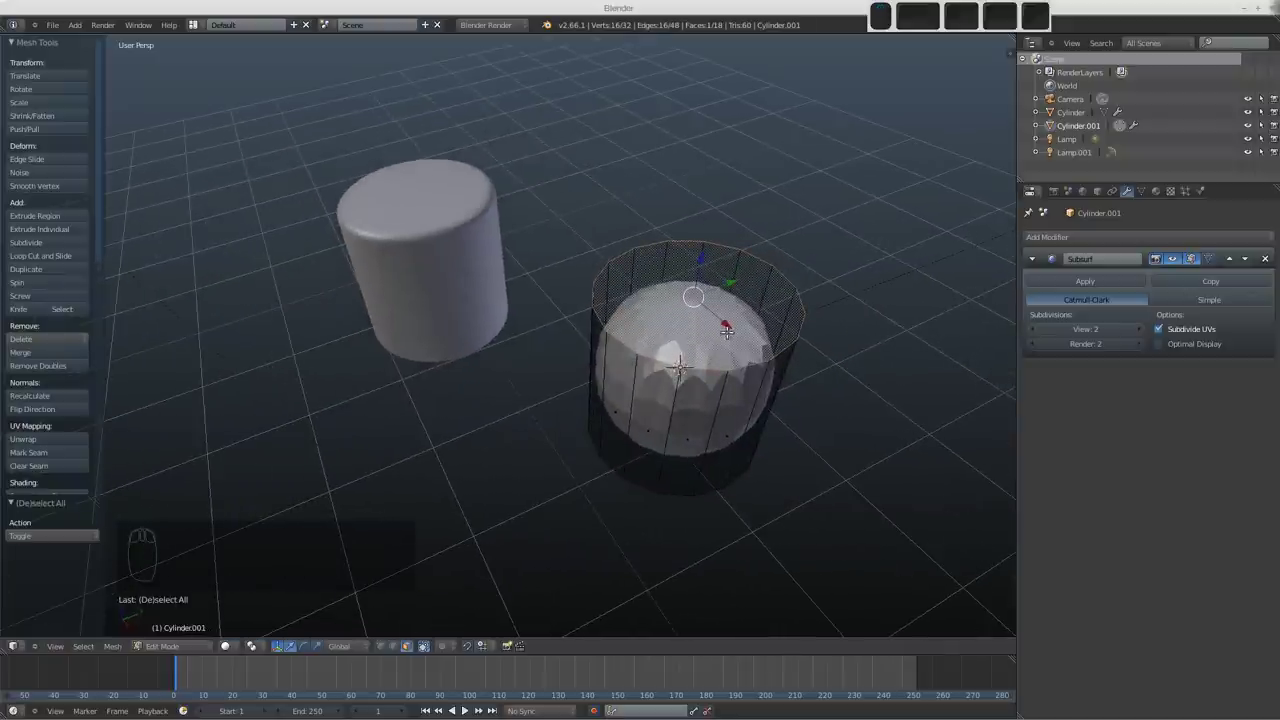
middle_drag(652, 360, 689, 330)
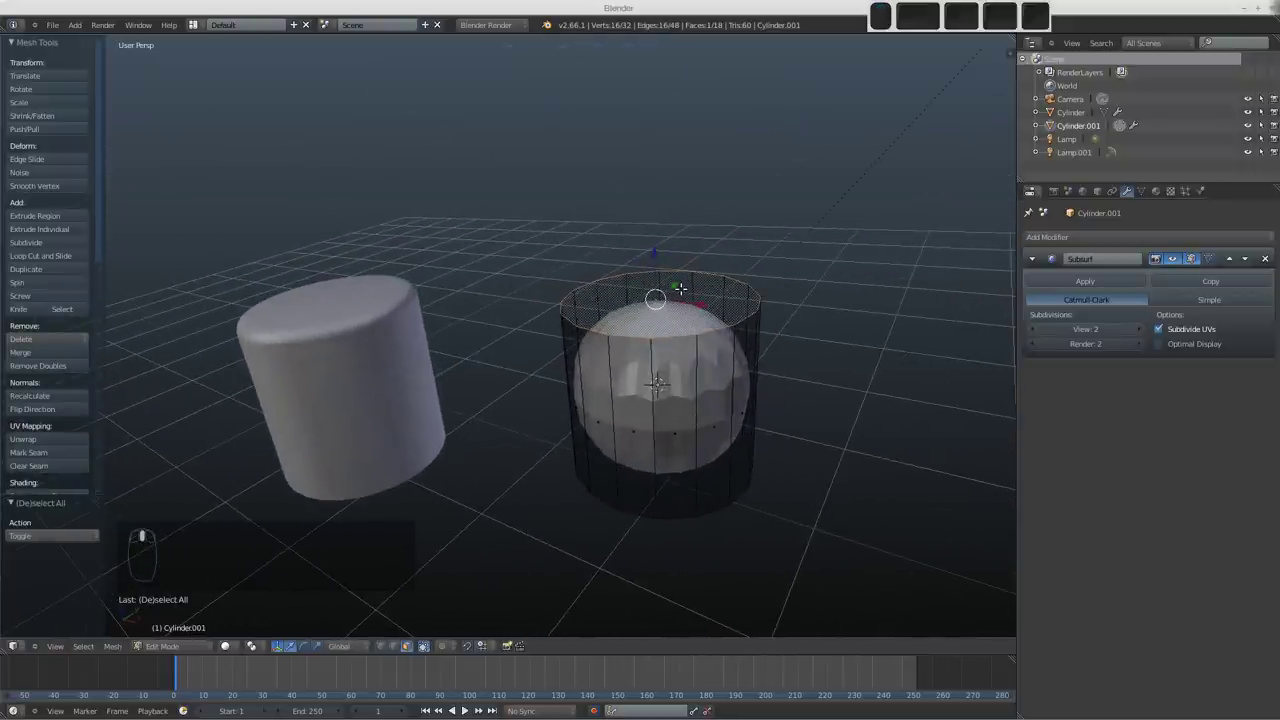
scroll(680, 289, up, 1)
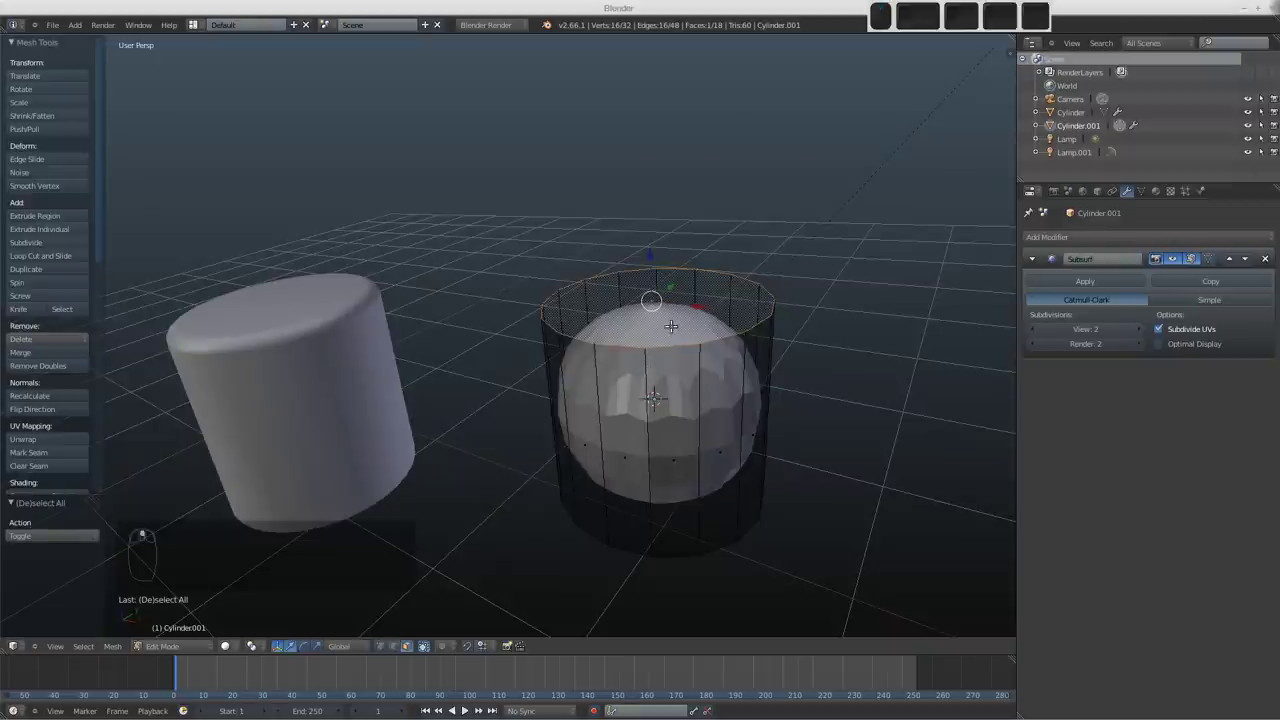
scroll(689, 340, up, 1)
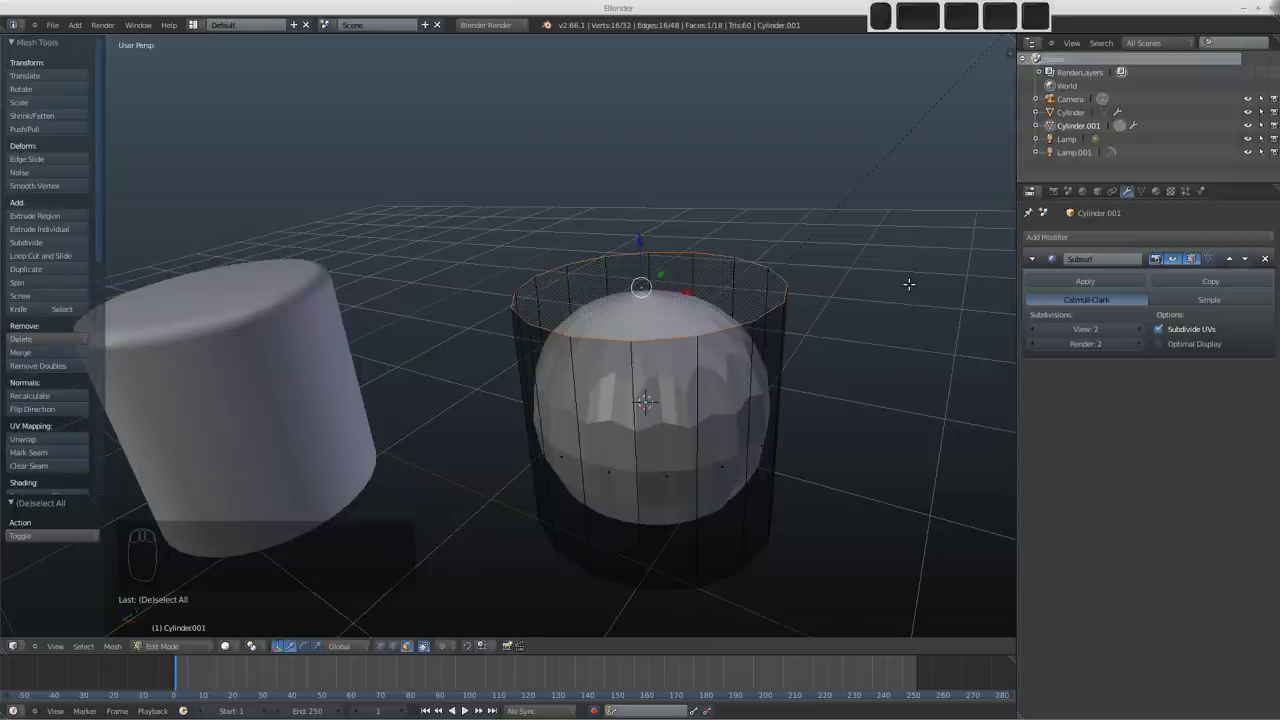
Step: Extrude the top cap face upward by 0.123 and scale it to 0.962
key(e)
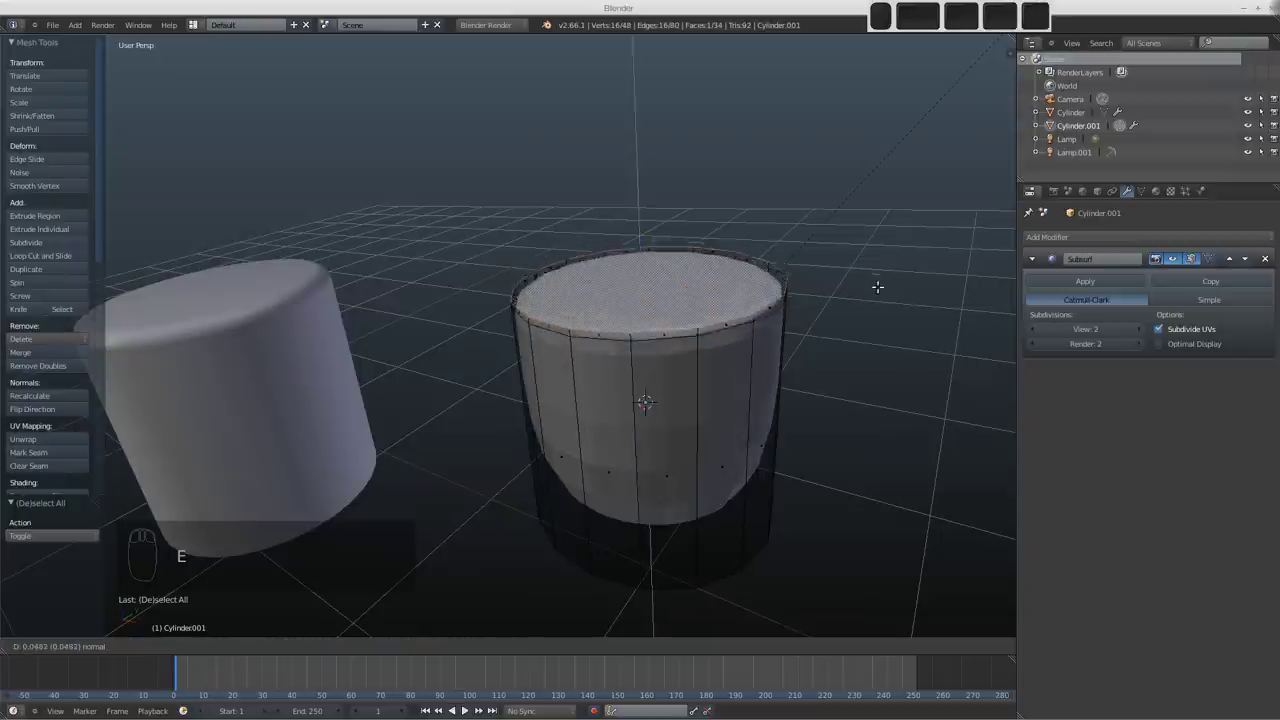
click(881, 270)
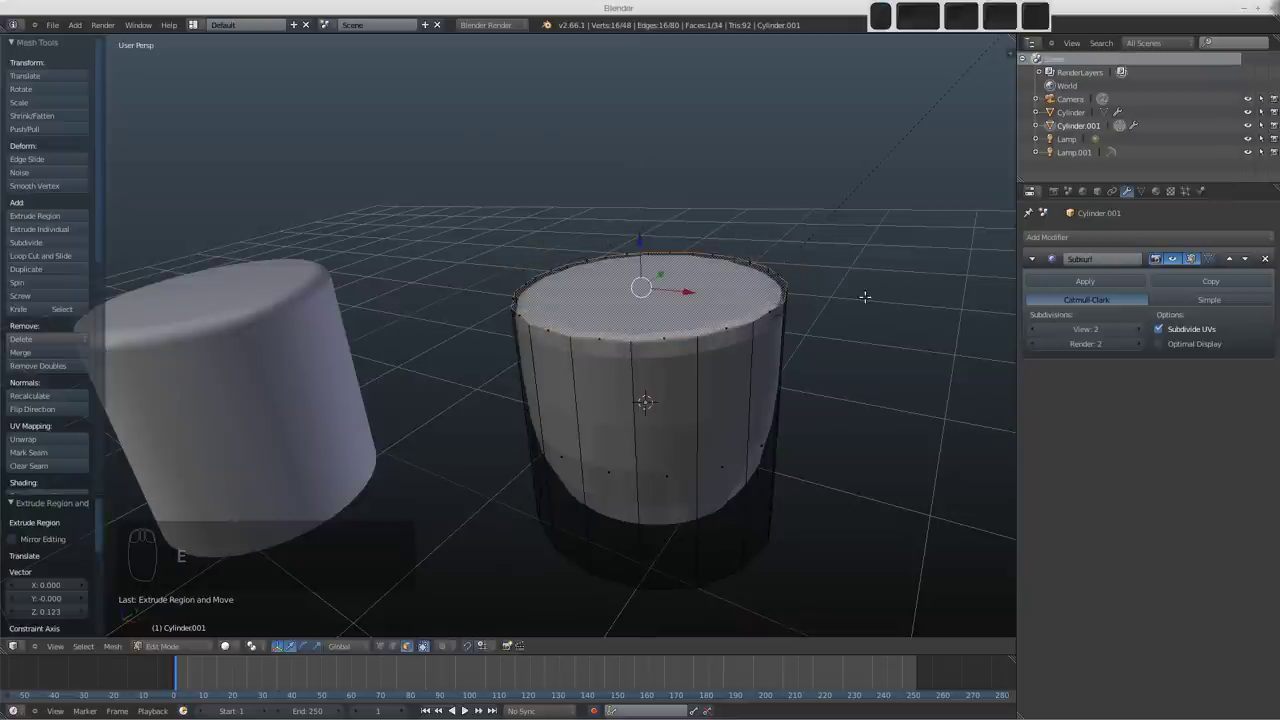
key(s)
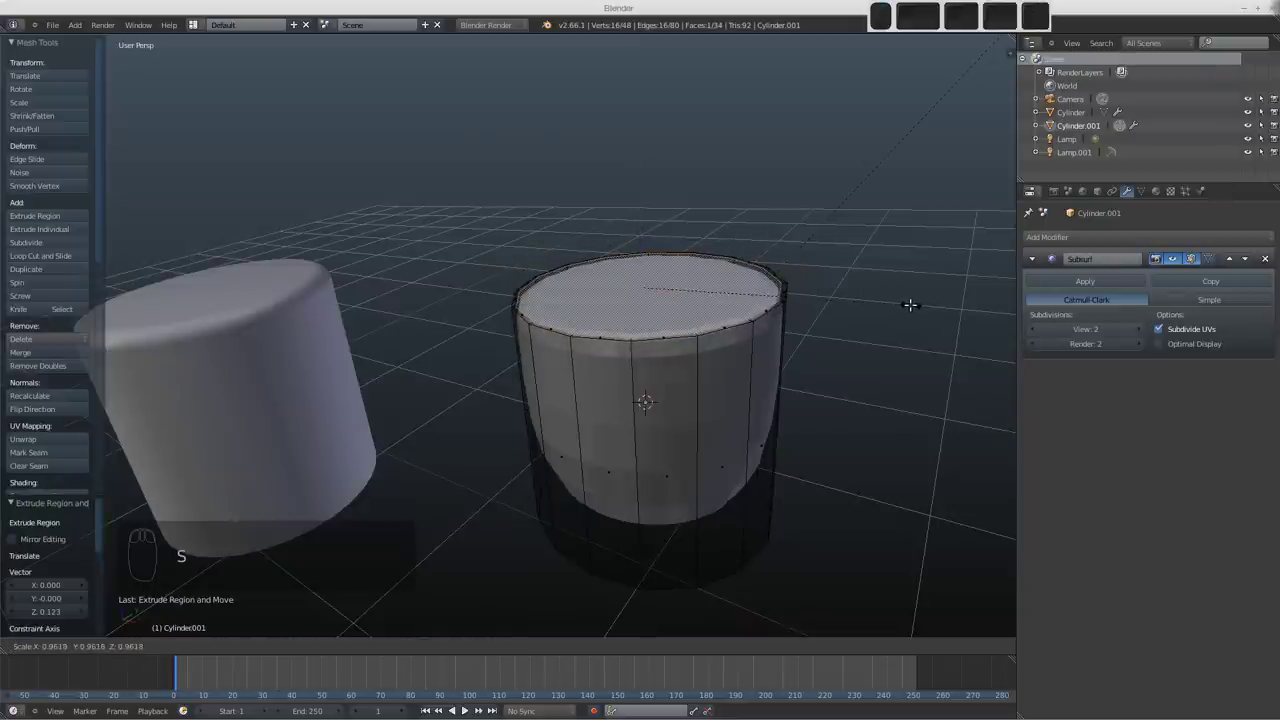
click(814, 314)
Step: Select the narrow ring of faces around the new cylinder's top rim
scroll(790, 300, up, 2)
alt+right_click(767, 293)
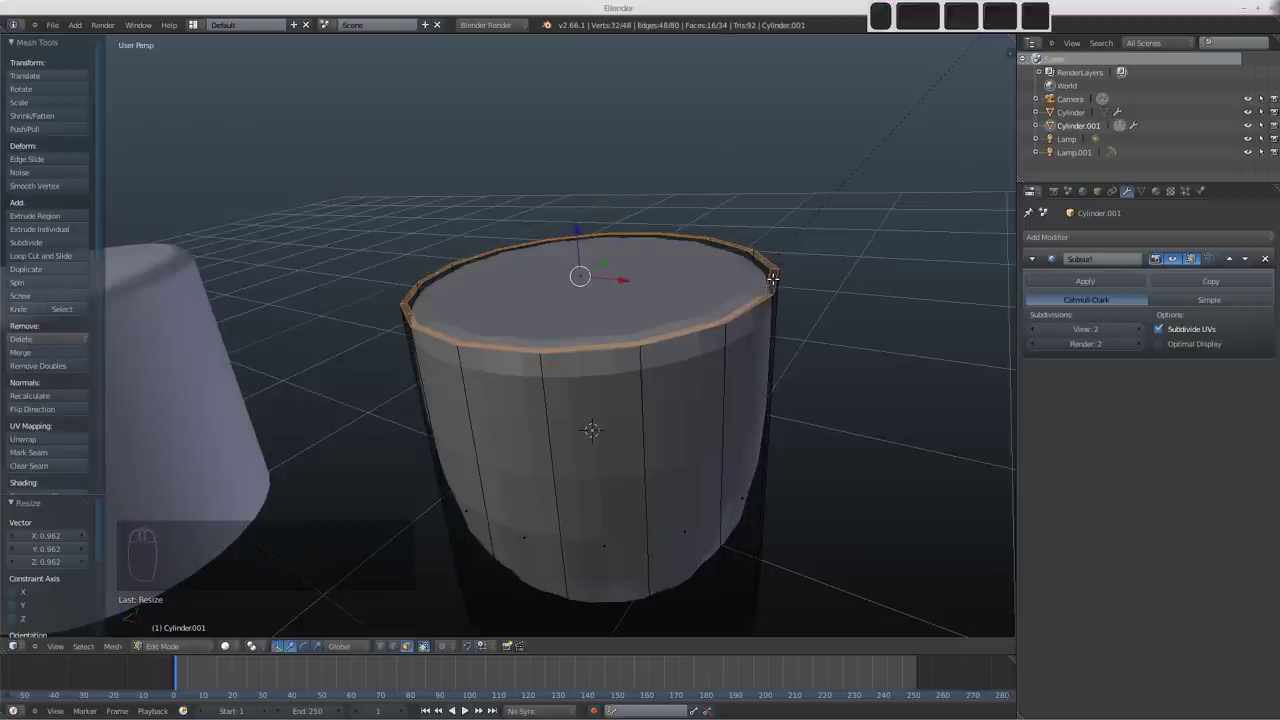
shift+middle_drag(670, 422, 682, 373)
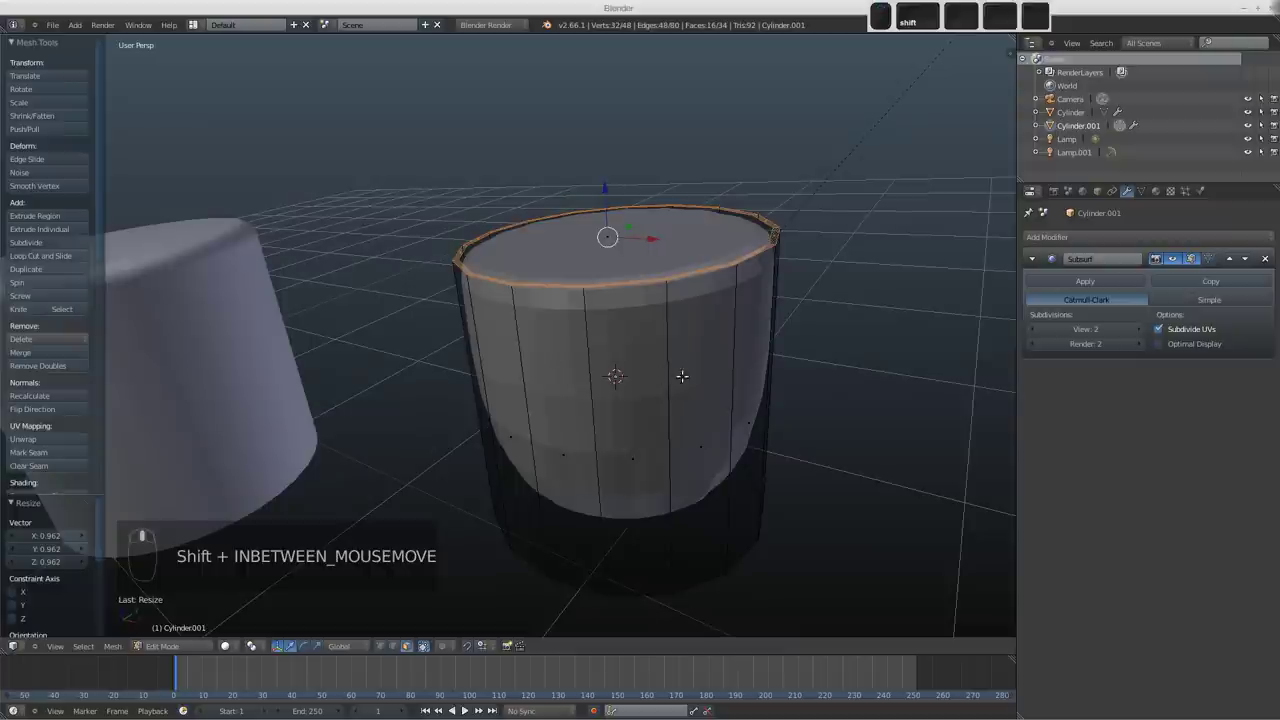
Step: Add one loop cut close to the new cylinder's top rim and another close to its bottom edge
key(ctrl+r)
click(730, 340)
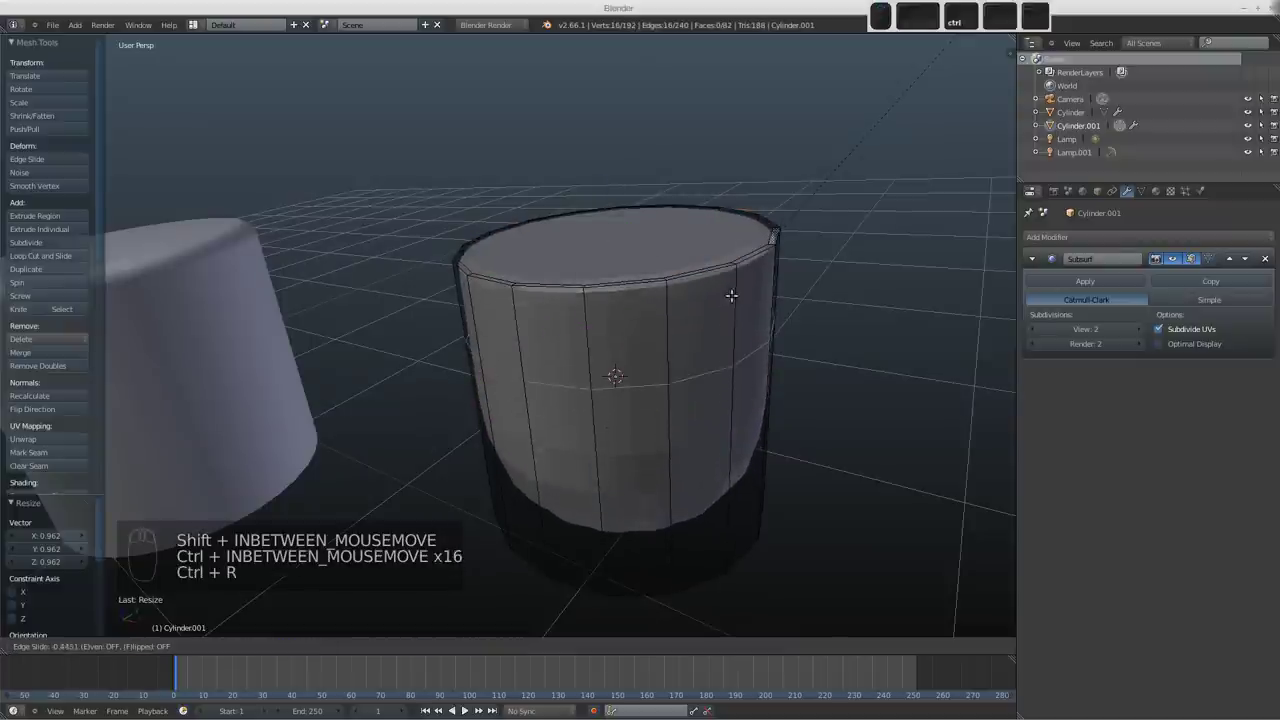
click(739, 240)
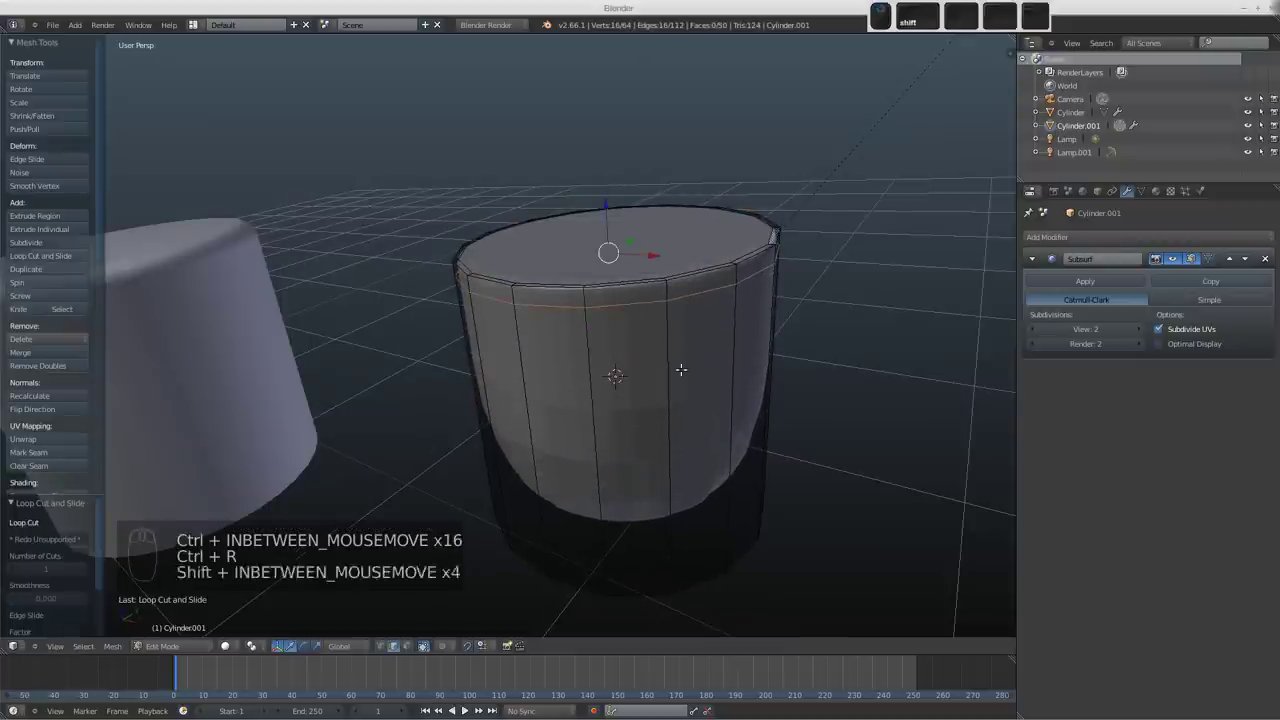
middle_drag(715, 322, 645, 378)
key(ctrl+r)
click(645, 377)
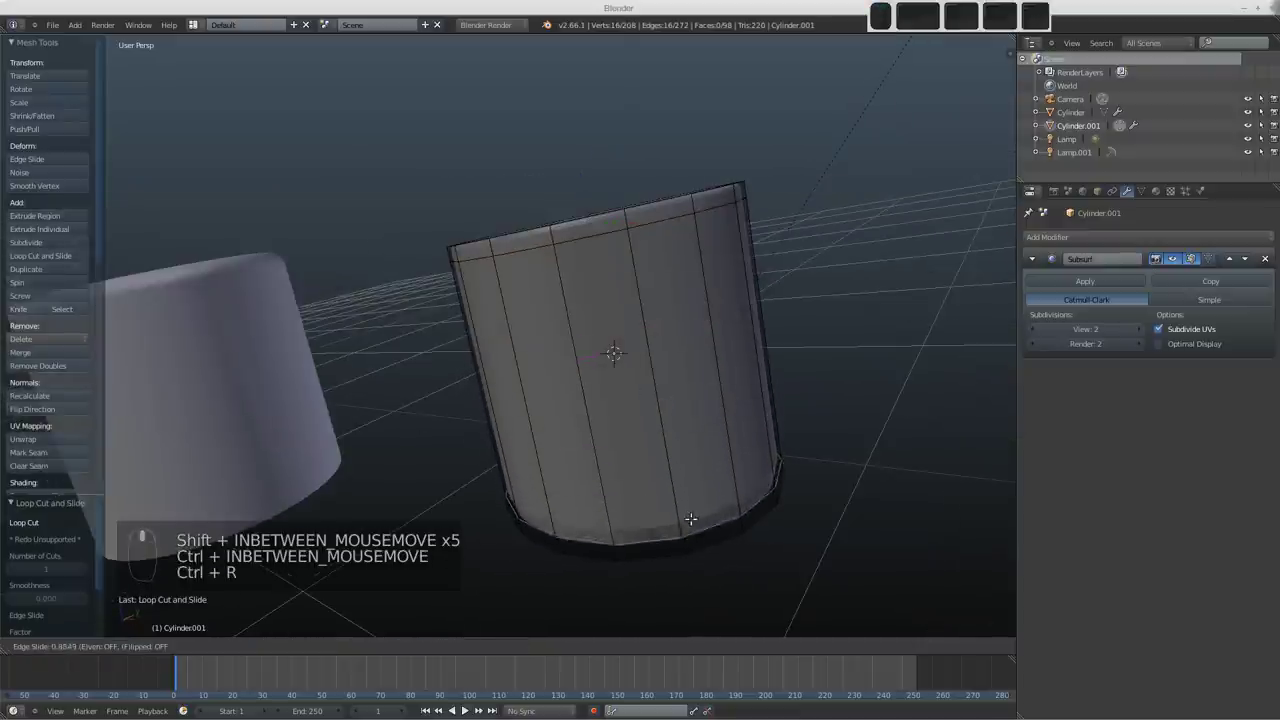
click(640, 462)
Step: Extrude the new cylinder's bottom cap face in place and scale it to 0.942
middle_drag(640, 462, 677, 240)
key(ctrl+Tab)
click(672, 258)
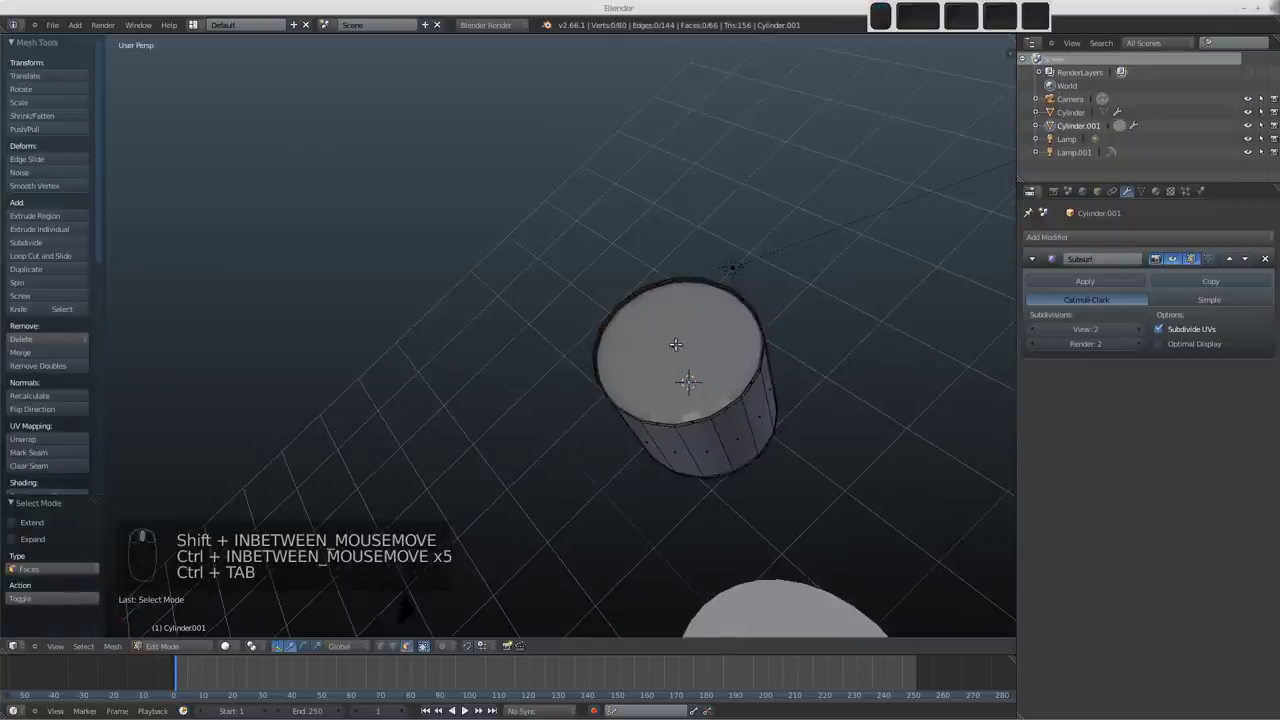
key(e)
right_click(677, 351)
key(s)
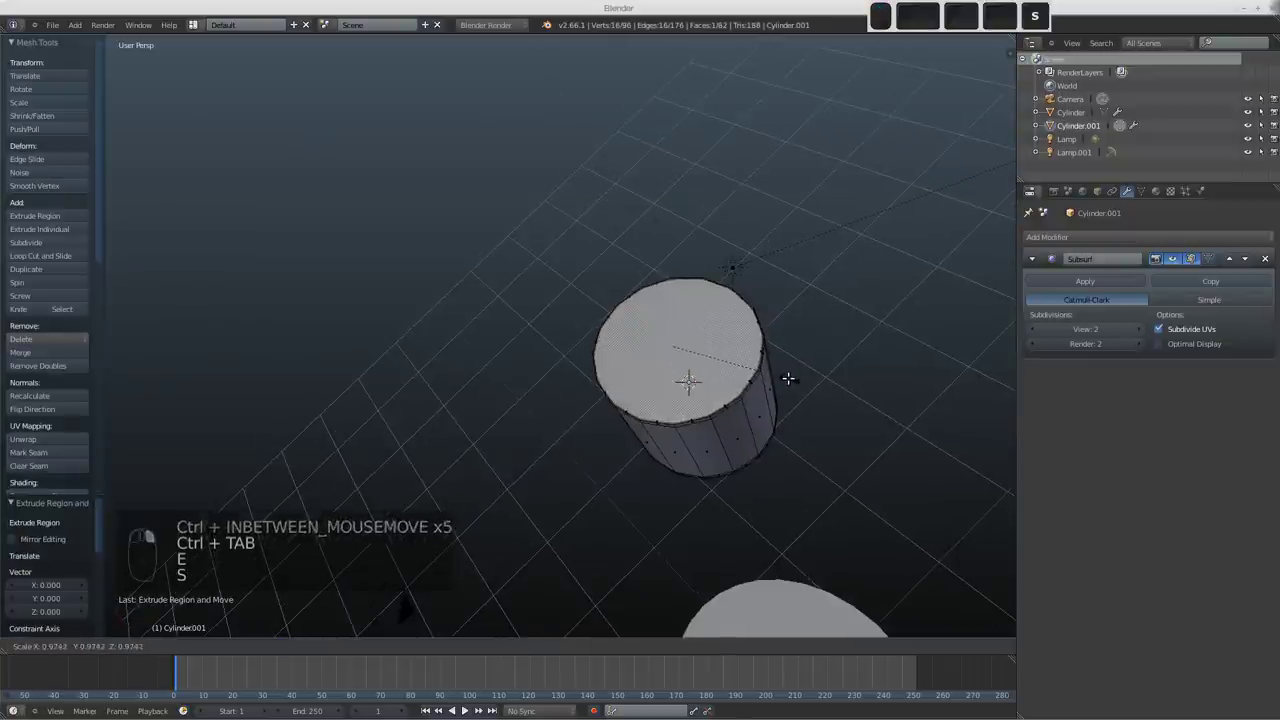
click(780, 373)
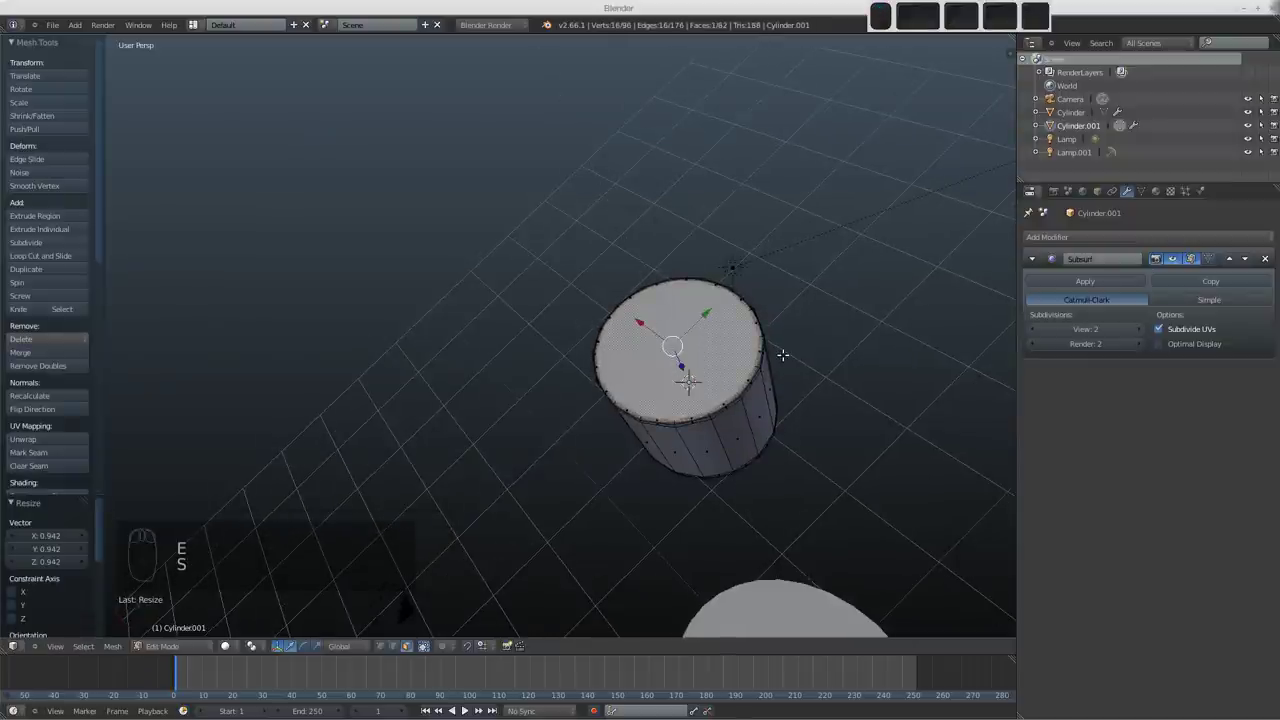
Step: Return to Object Mode and apply smooth shading to the new cylinder
key(KP_1)
shift+middle_drag(563, 289, 715, 153)
scroll(715, 153, up, 5)
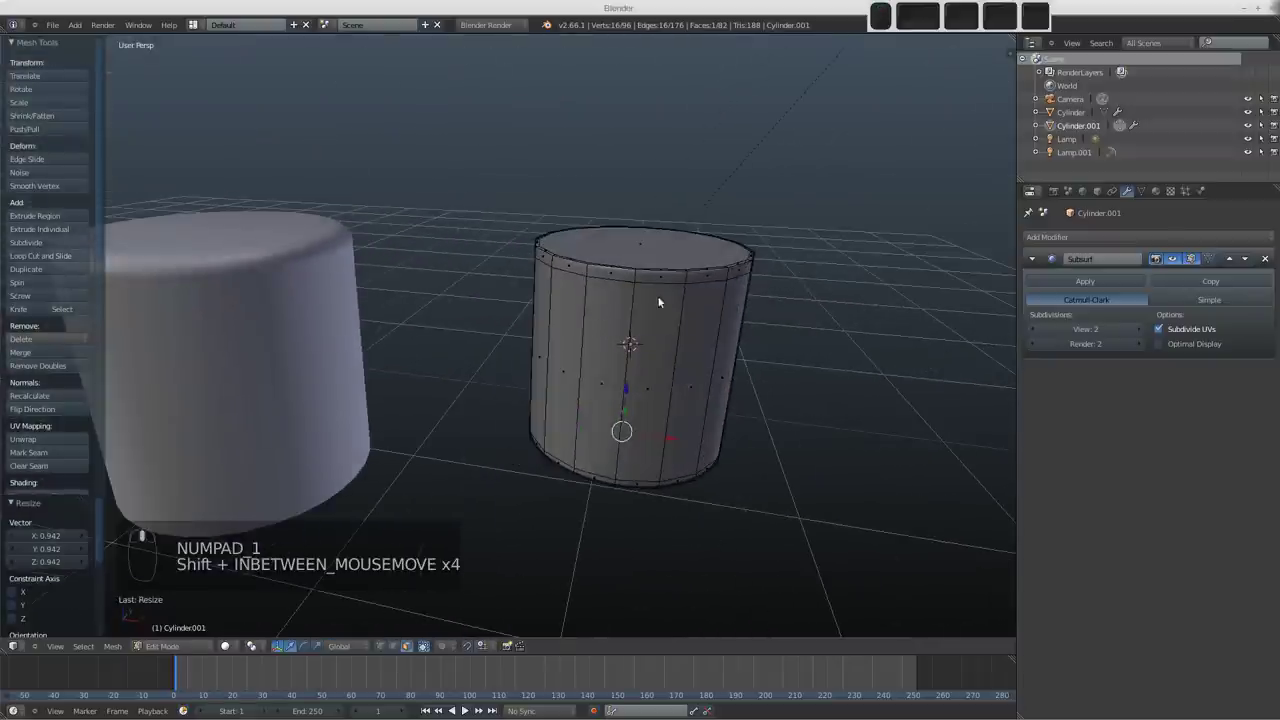
key(Tab)
middle_drag(638, 265, 381, 279)
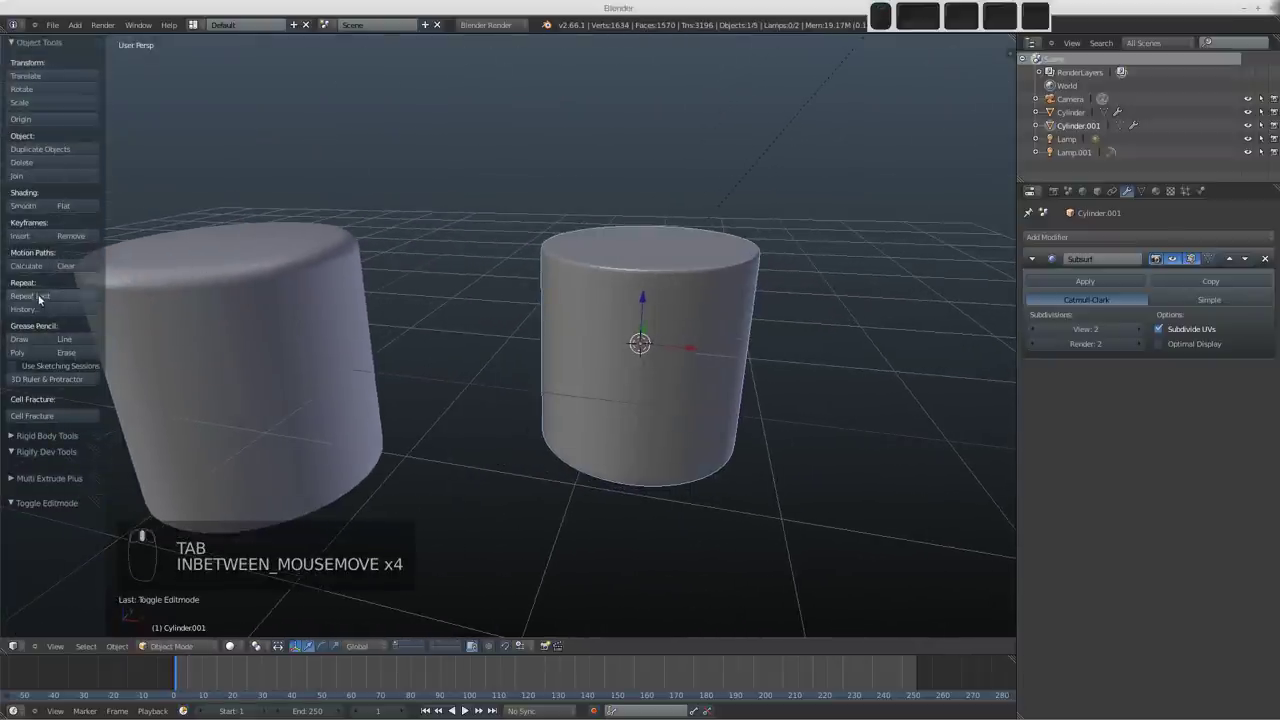
click(22, 205)
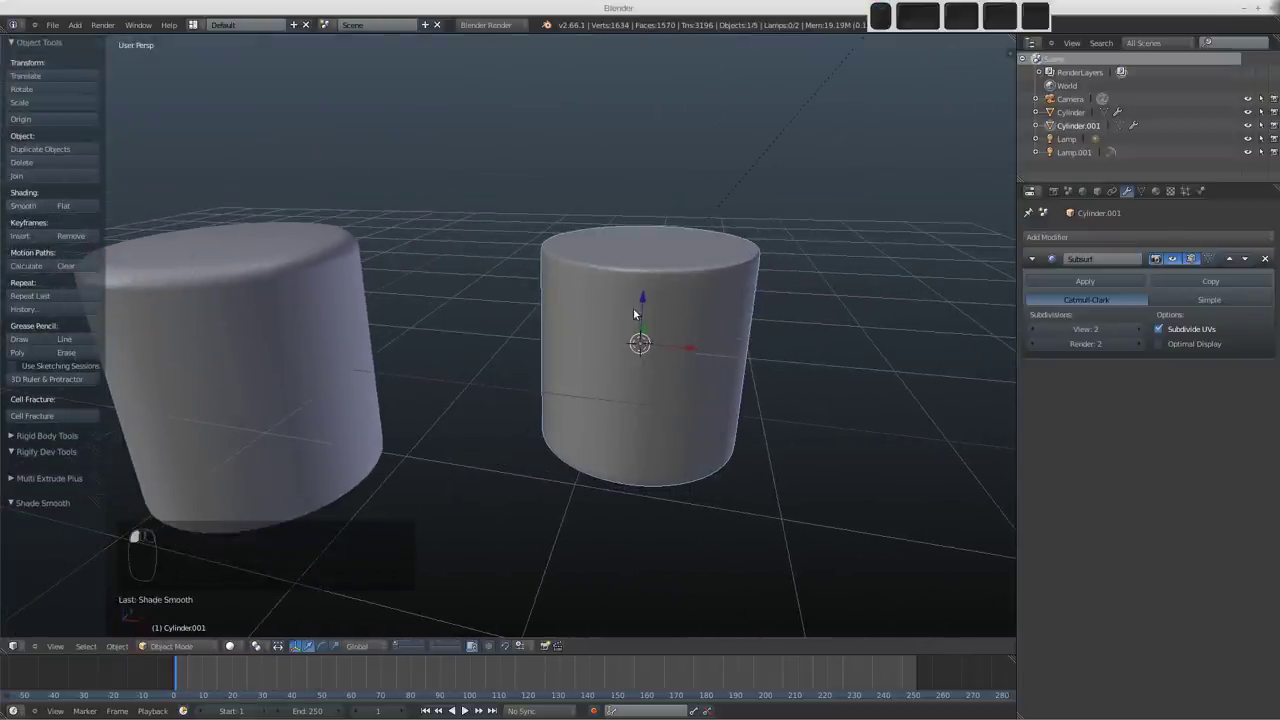
Step: Scale the new cylinder's top cap face inward in Edit Mode to soften the upper rim
shift+middle_drag(633, 313, 608, 332)
key(Tab)
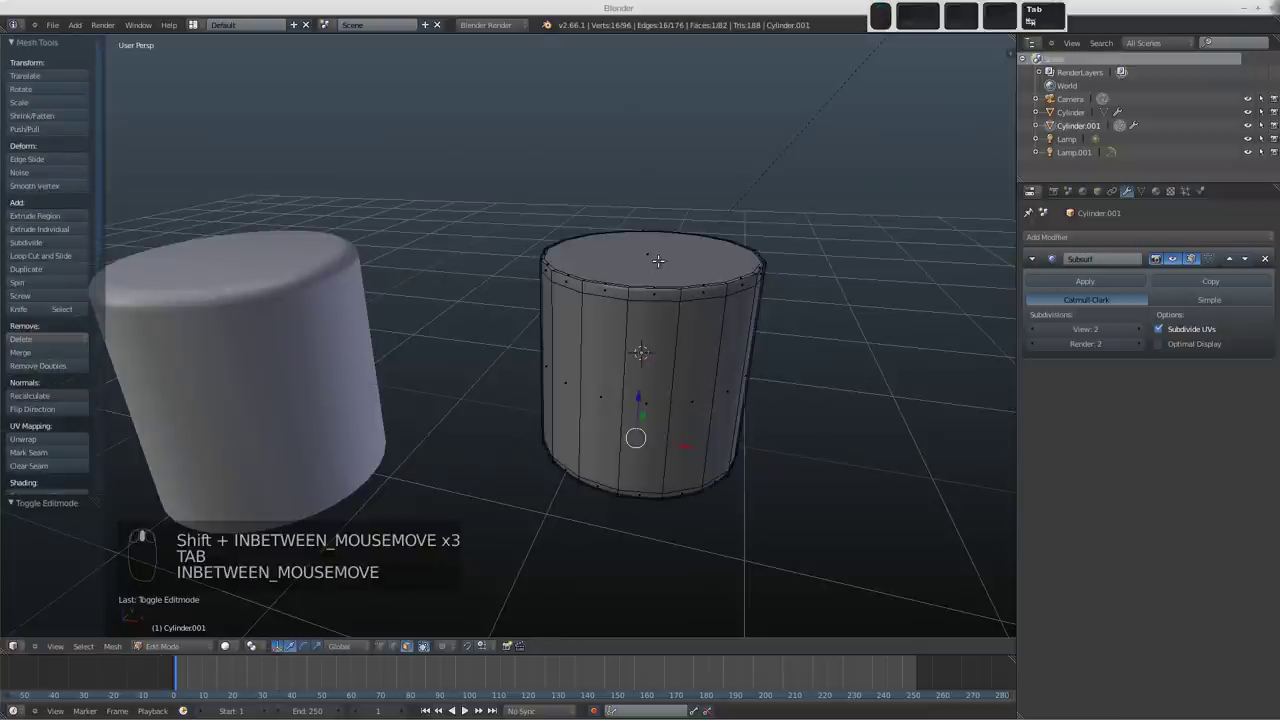
key(s)
key(s)
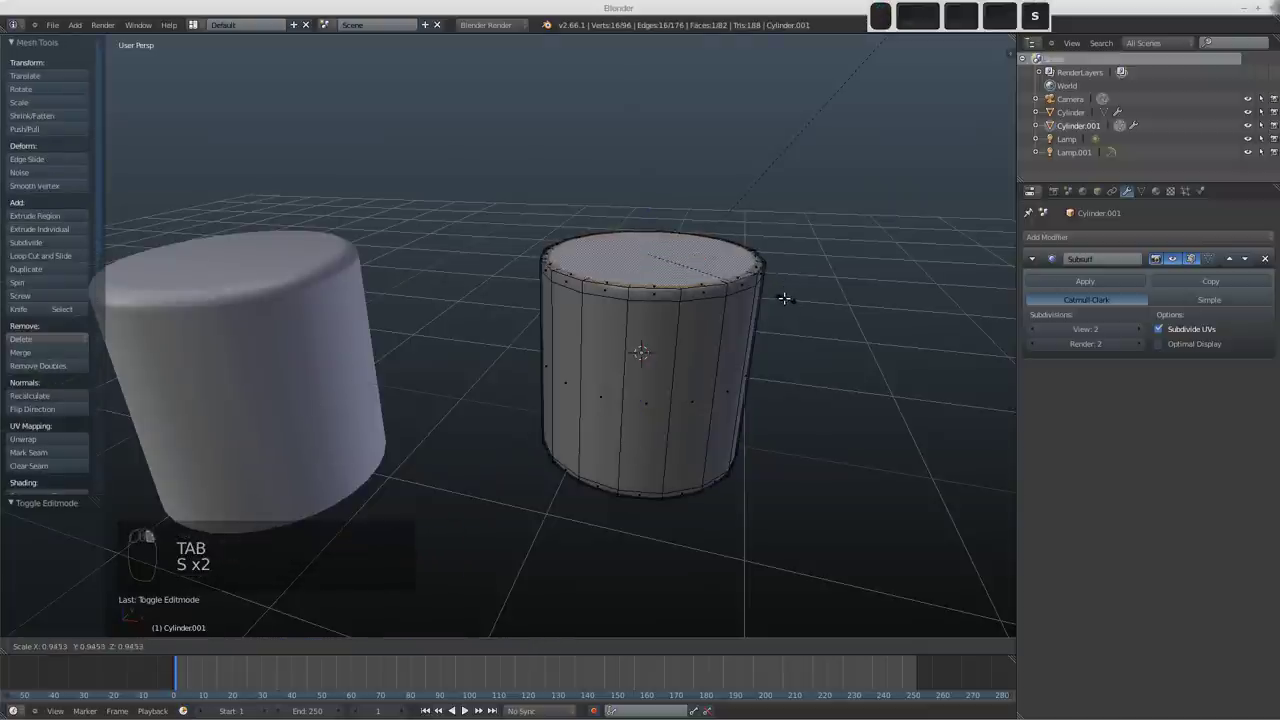
click(762, 289)
key(Tab)
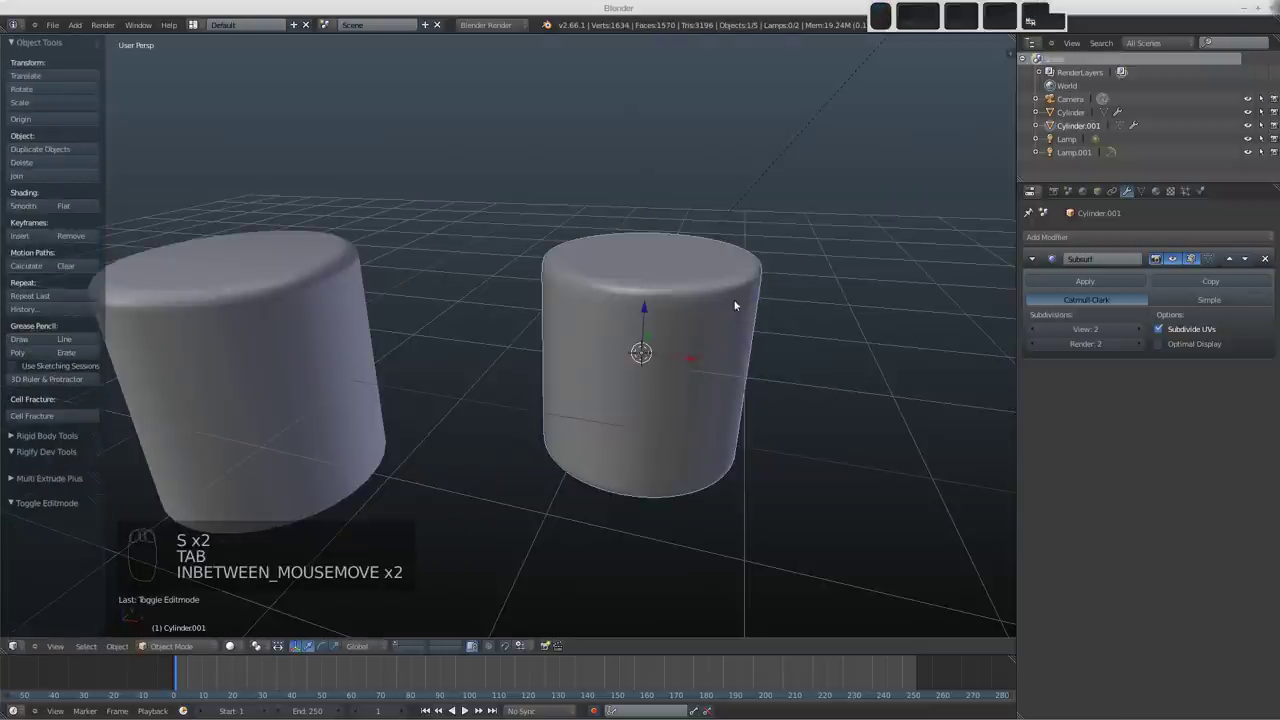
Step: Slide the supporting edge loop below the new cylinder's top rim farther down its side
key(Tab)
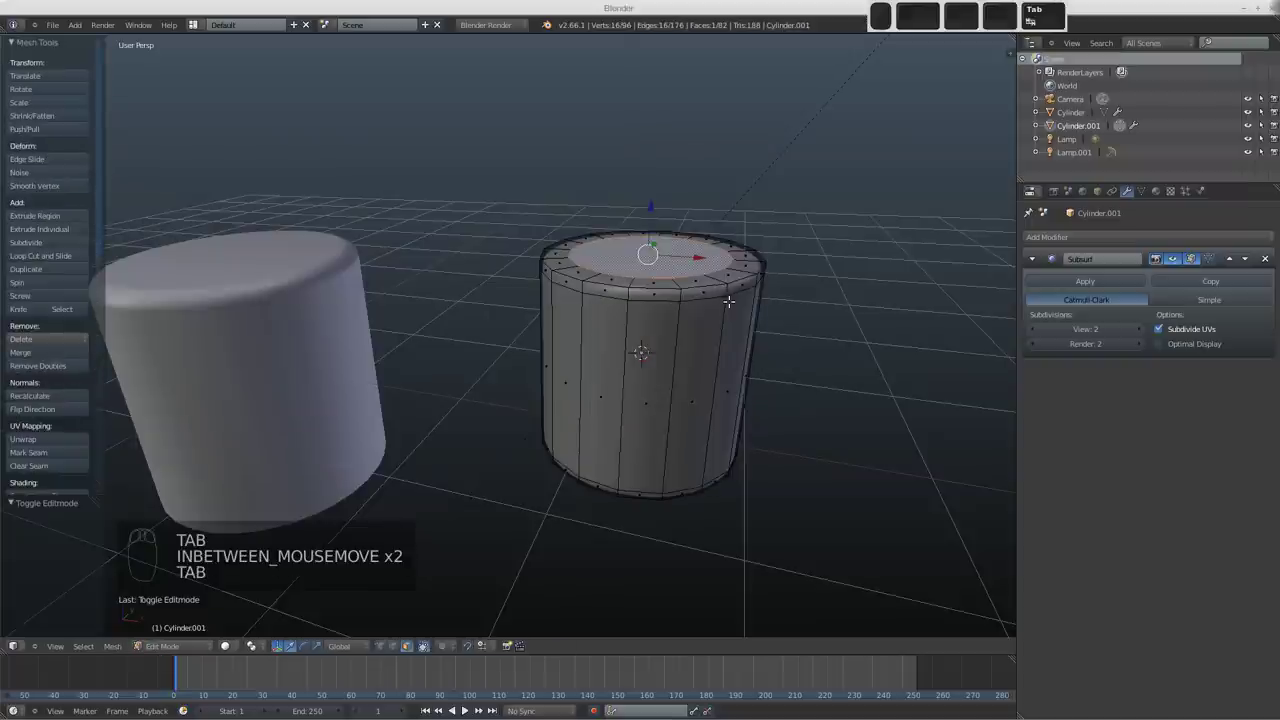
key(ctrl+Tab)
click(723, 287)
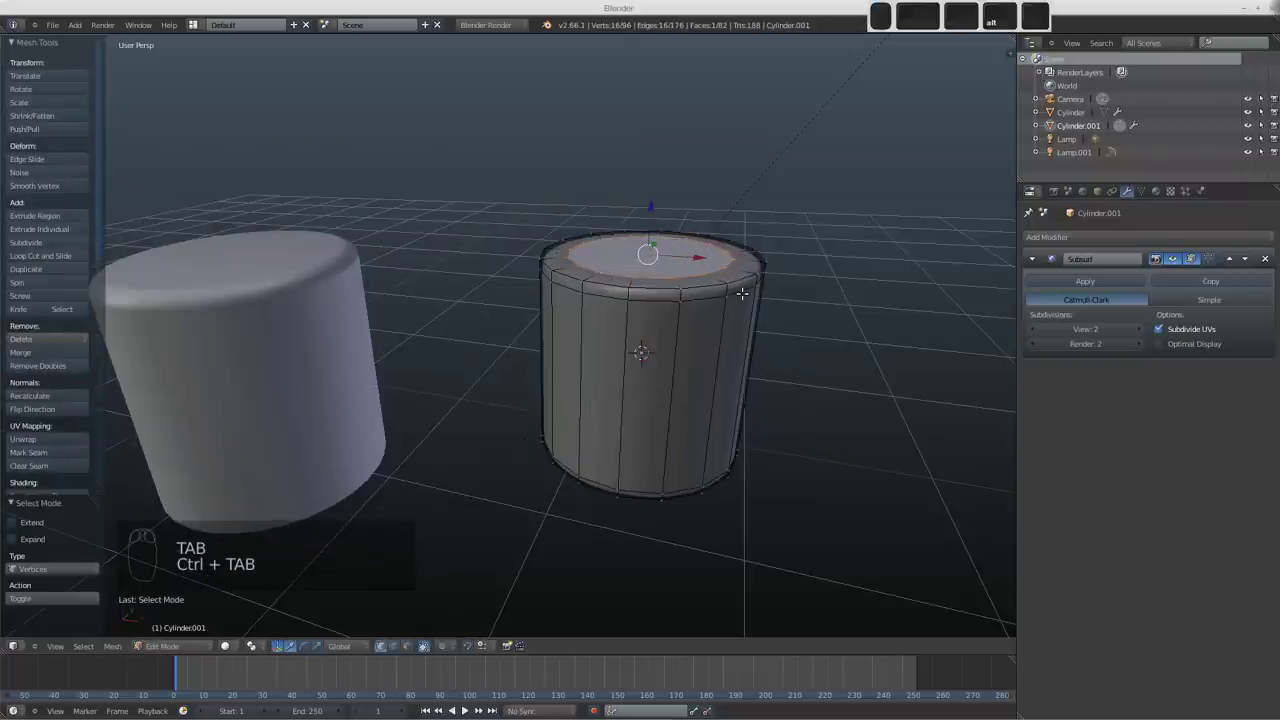
key(ctrl+r)
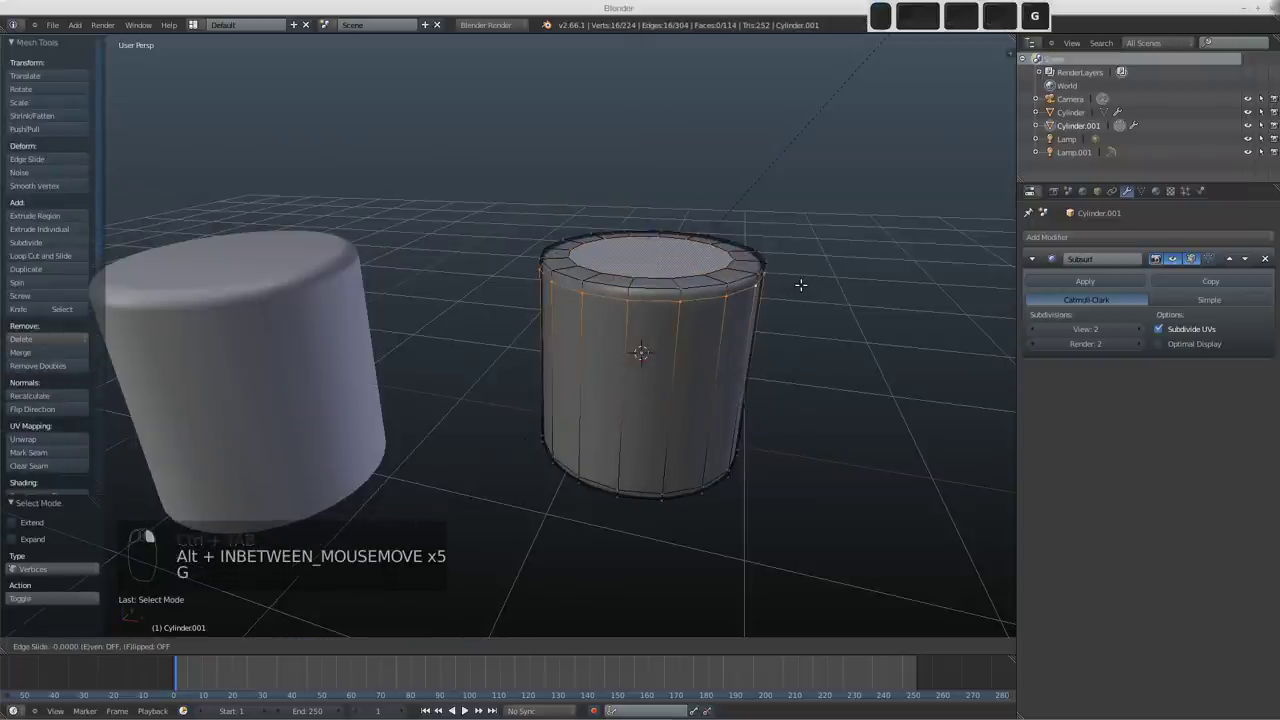
click(804, 286)
click(807, 316)
key(Tab)
Step: Slide the lowest bevel edge loop of the bevelled cylinder down its side in Edit Mode
middle_drag(696, 295, 547, 307)
right_click(557, 316)
key(Tab)
key(ctrl+r)
click(547, 307)
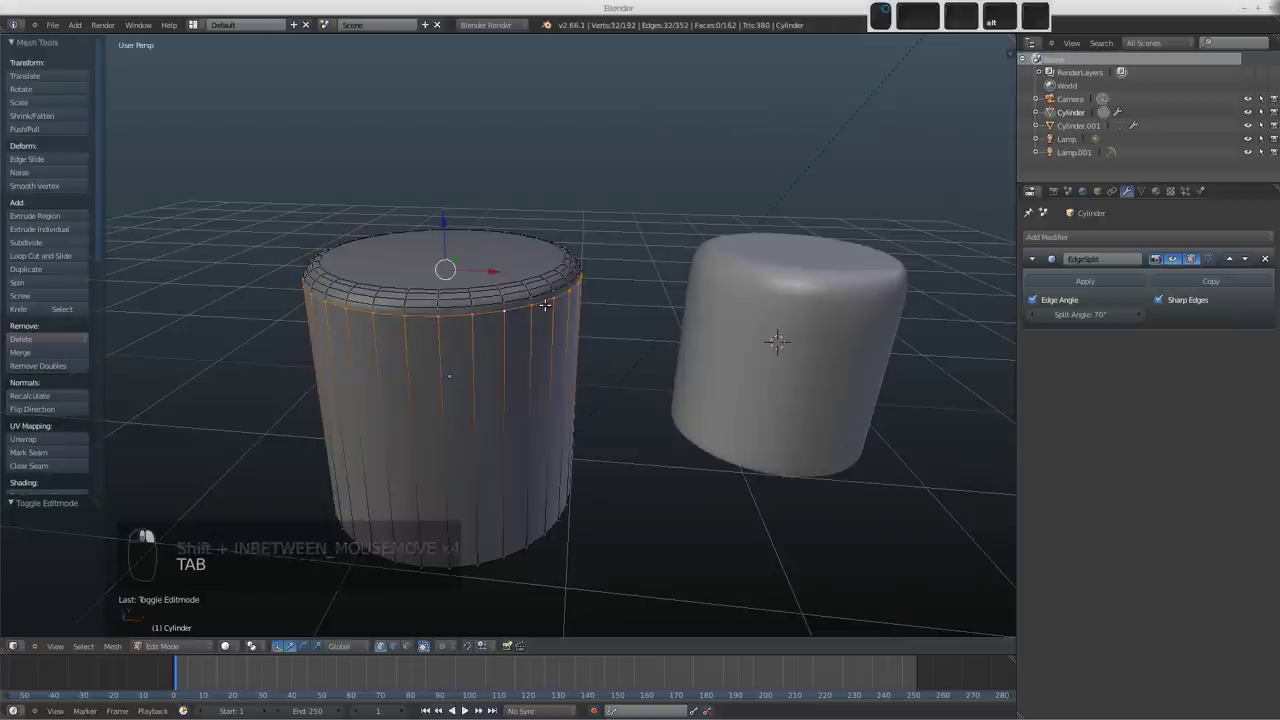
key(g)
key(g)
click(541, 300)
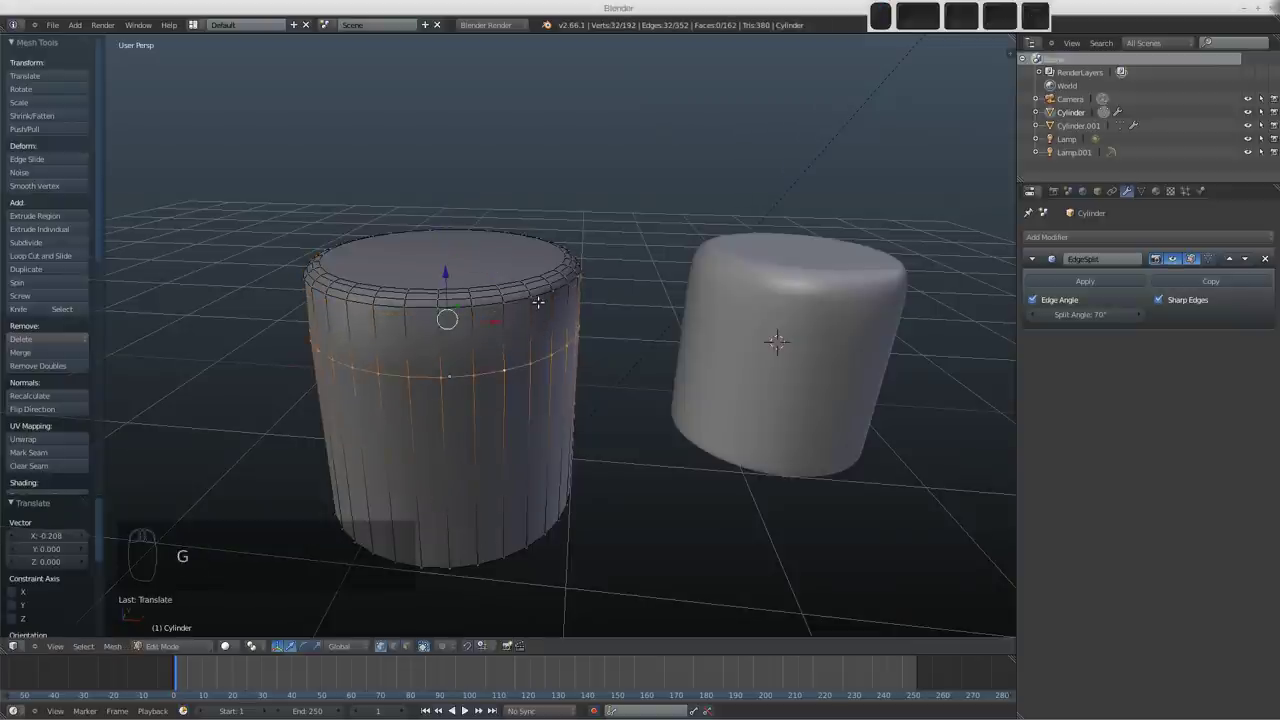
key(f)
key(f)
key(f)
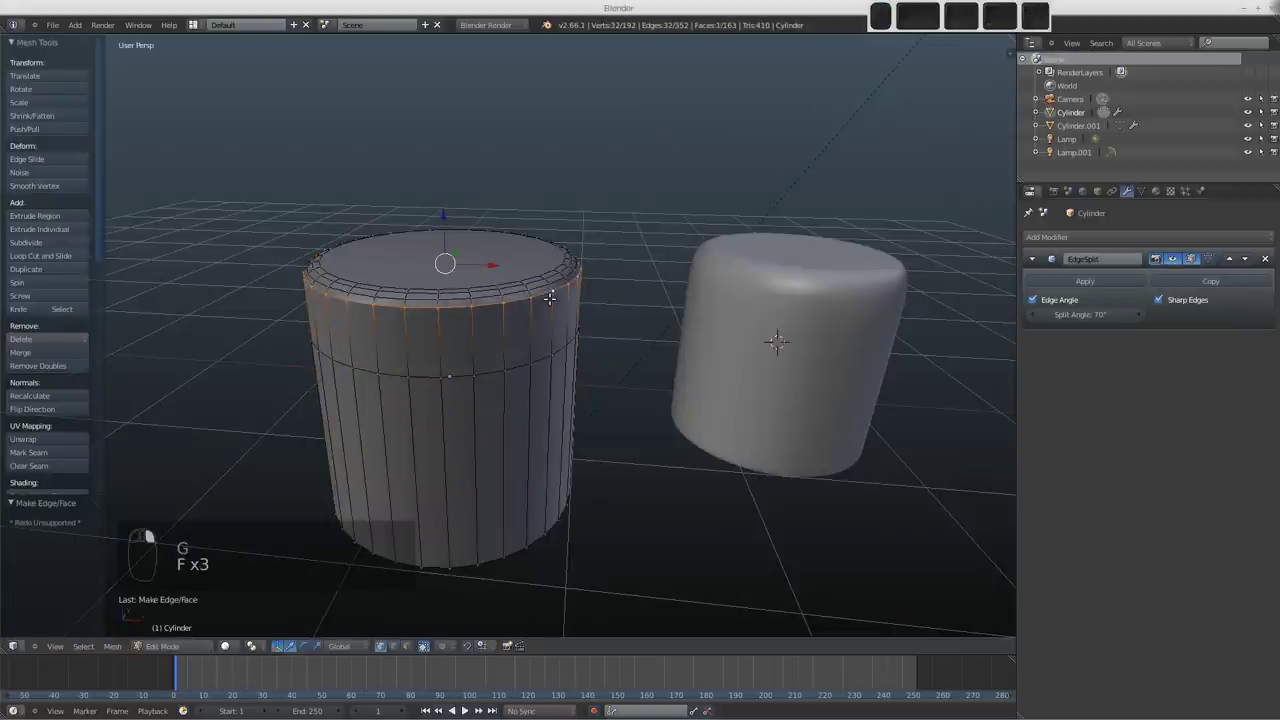
key(ctrl+z)
key(ctrl+z)
key(ctrl+z)
Step: Slide the bevelled cylinder's next edge loop down its side and scale its top cap face inward
key(g)
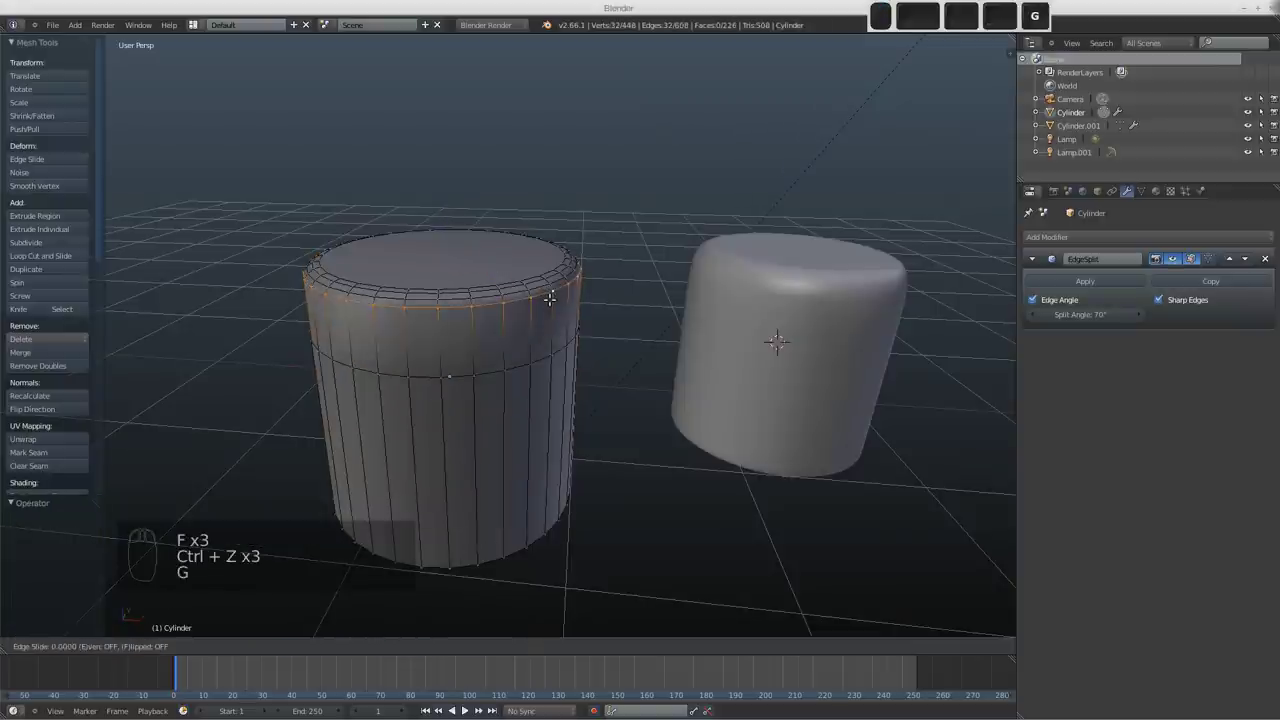
click(549, 315)
alt+right_click(533, 276)
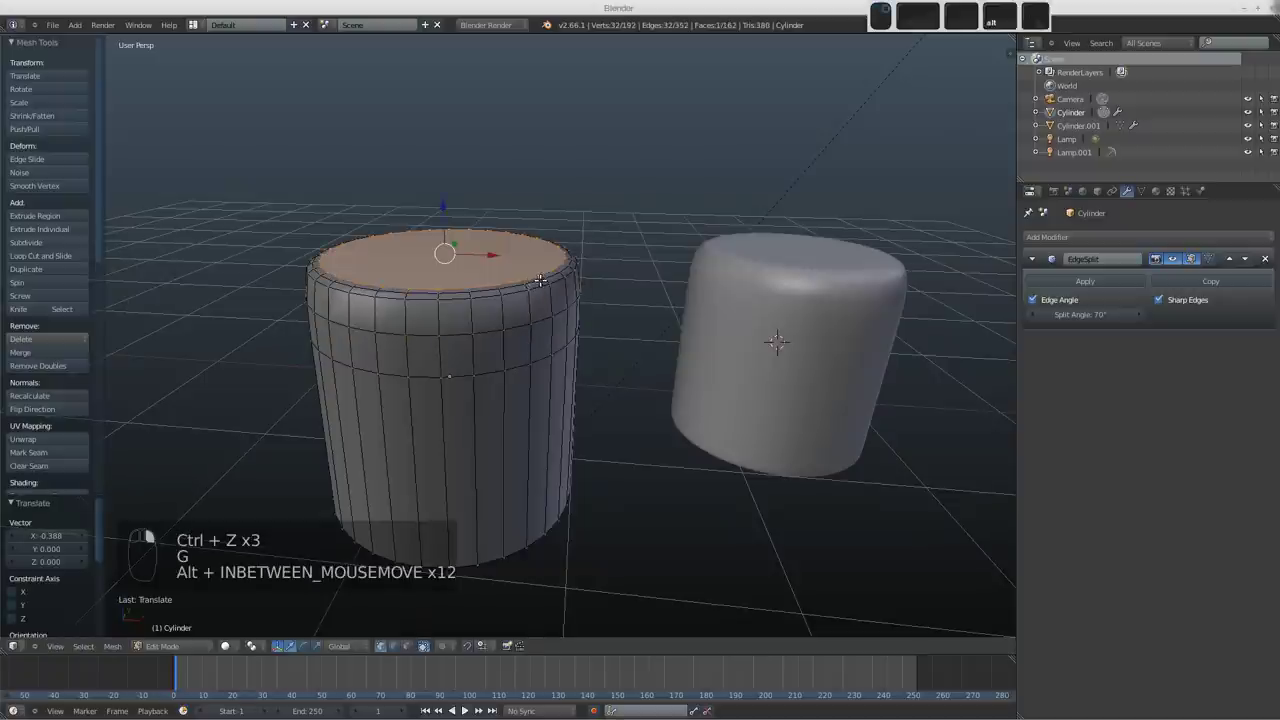
key(s)
click(544, 296)
key(Tab)
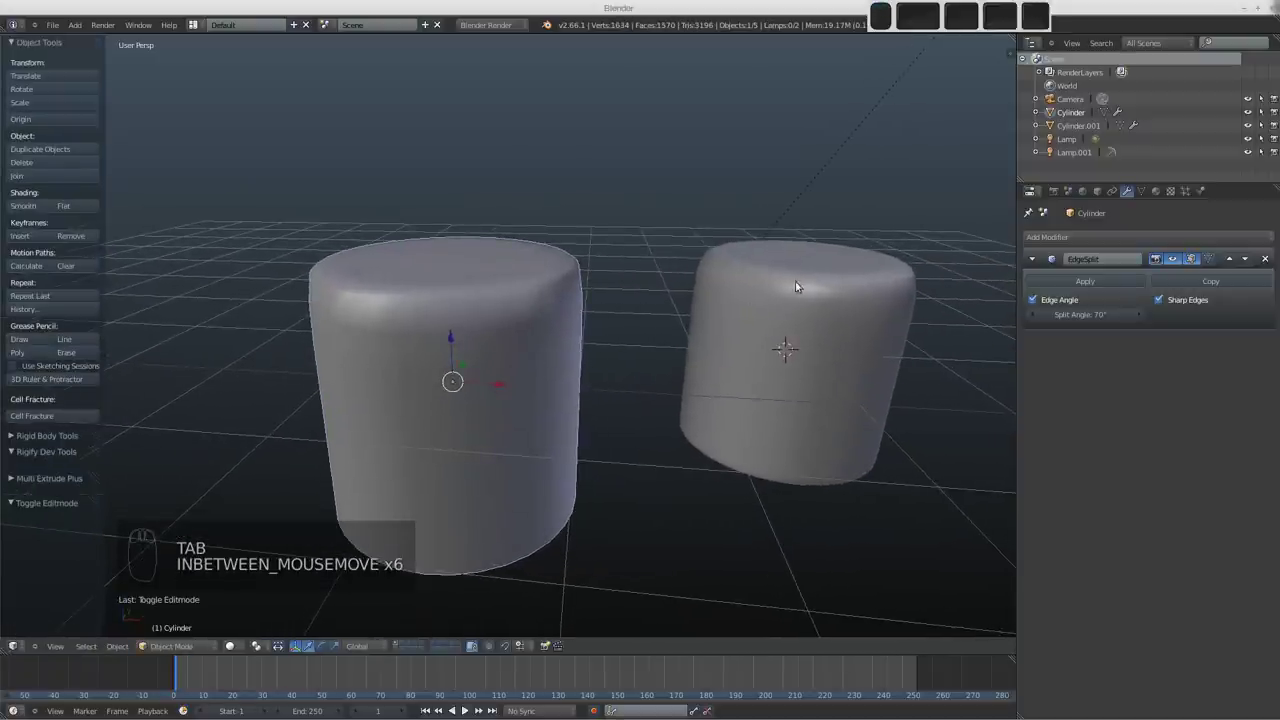
Step: Examine the bevelled cylinder's upper edge loops and compare its rounded rim with the subdivided cylinder
key(Tab)
alt+right_click(506, 288)
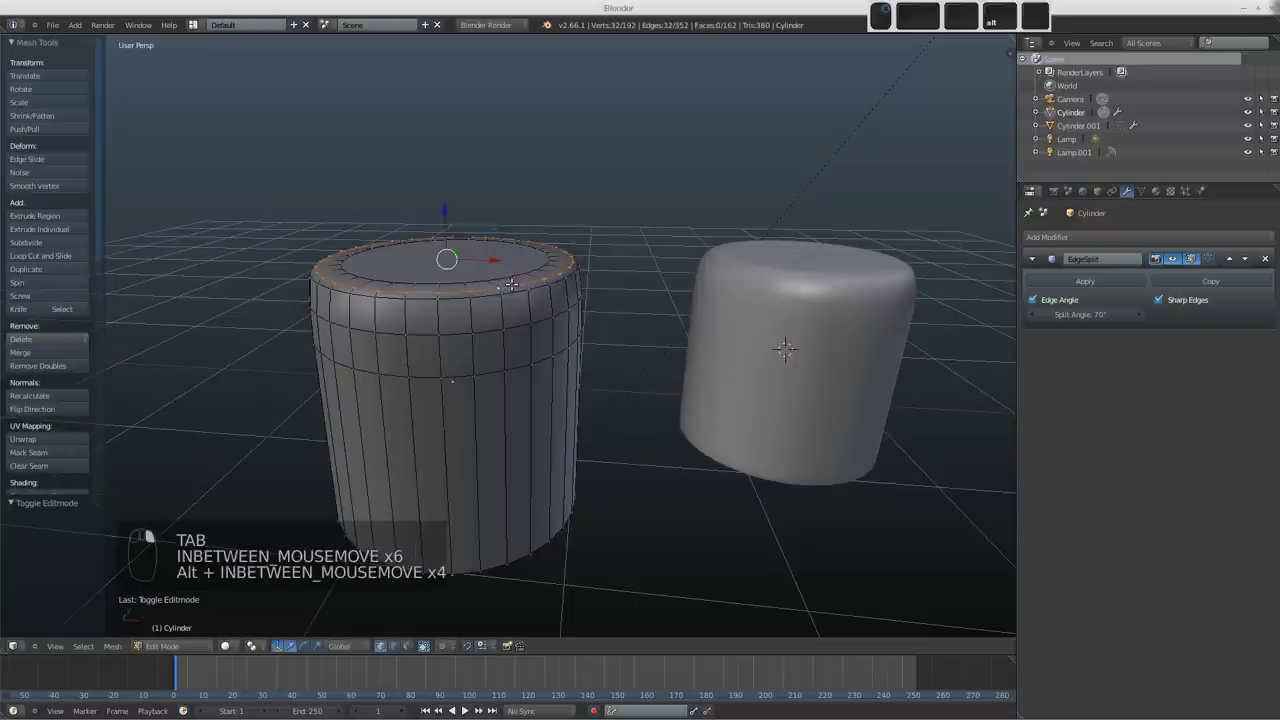
alt+right_click(515, 286)
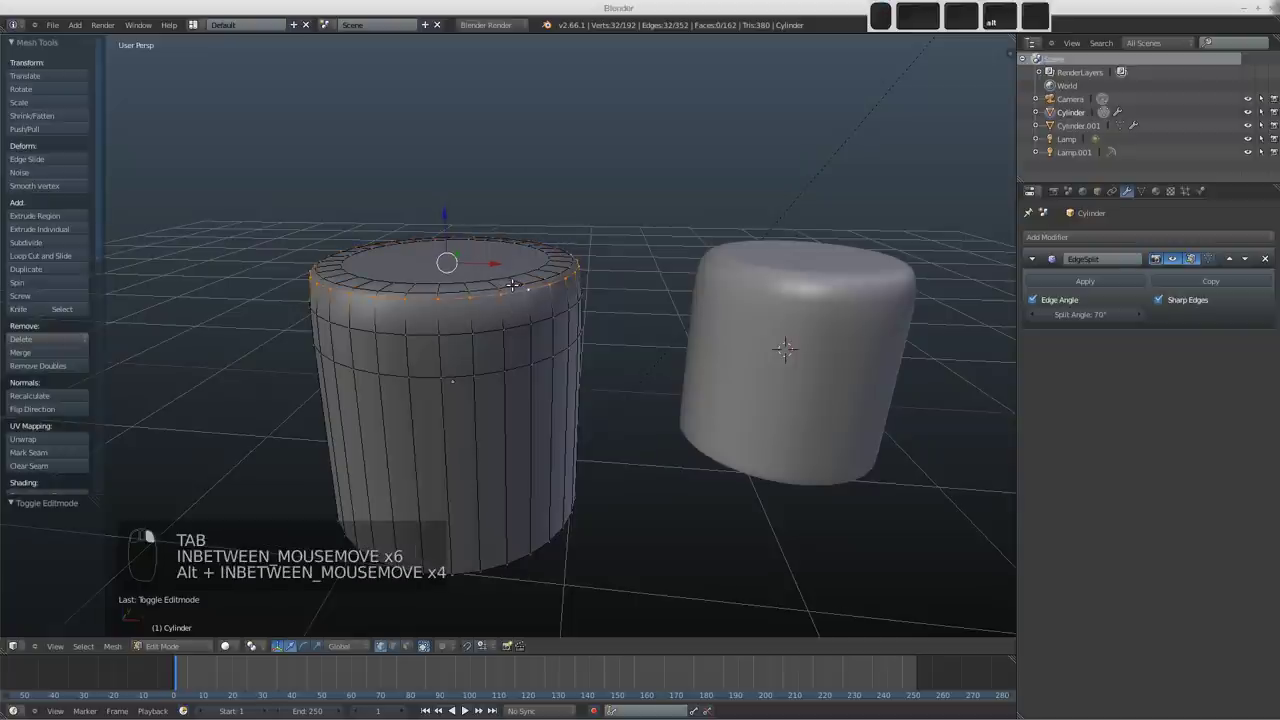
scroll(531, 363, down, 3)
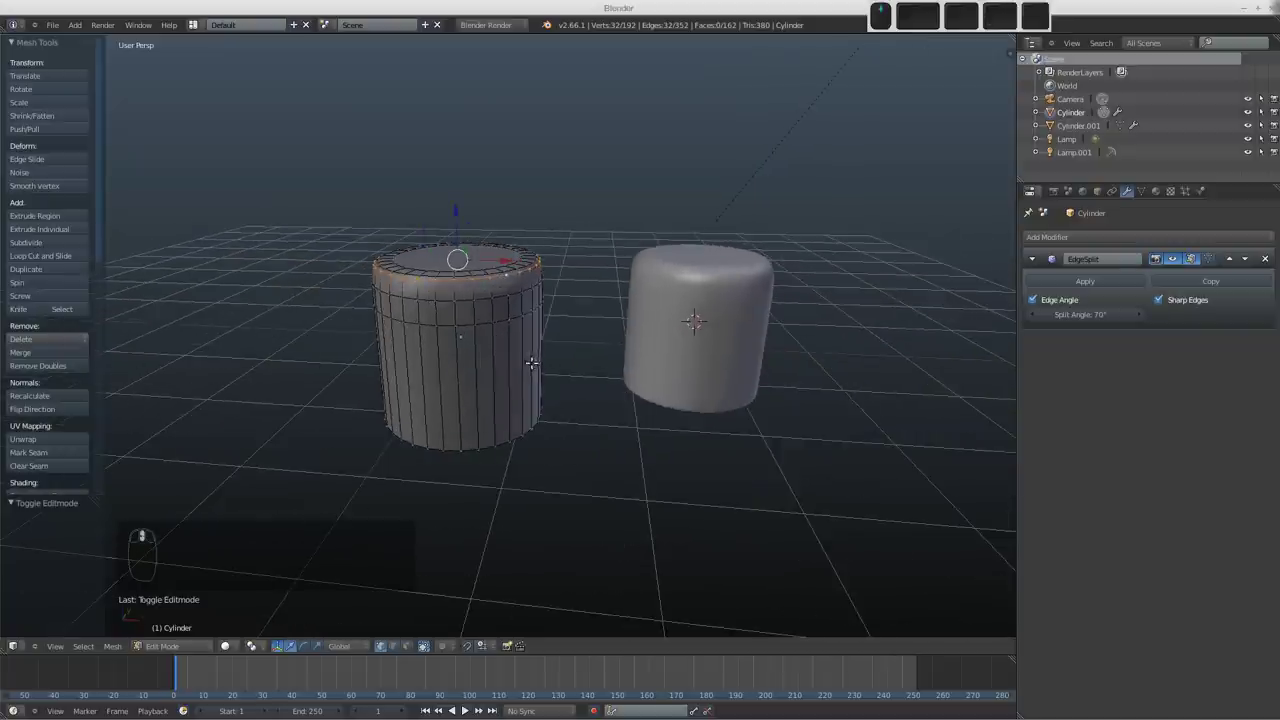
key(Tab)
middle_drag(588, 426, 577, 393)
middle_drag(504, 320, 617, 321)
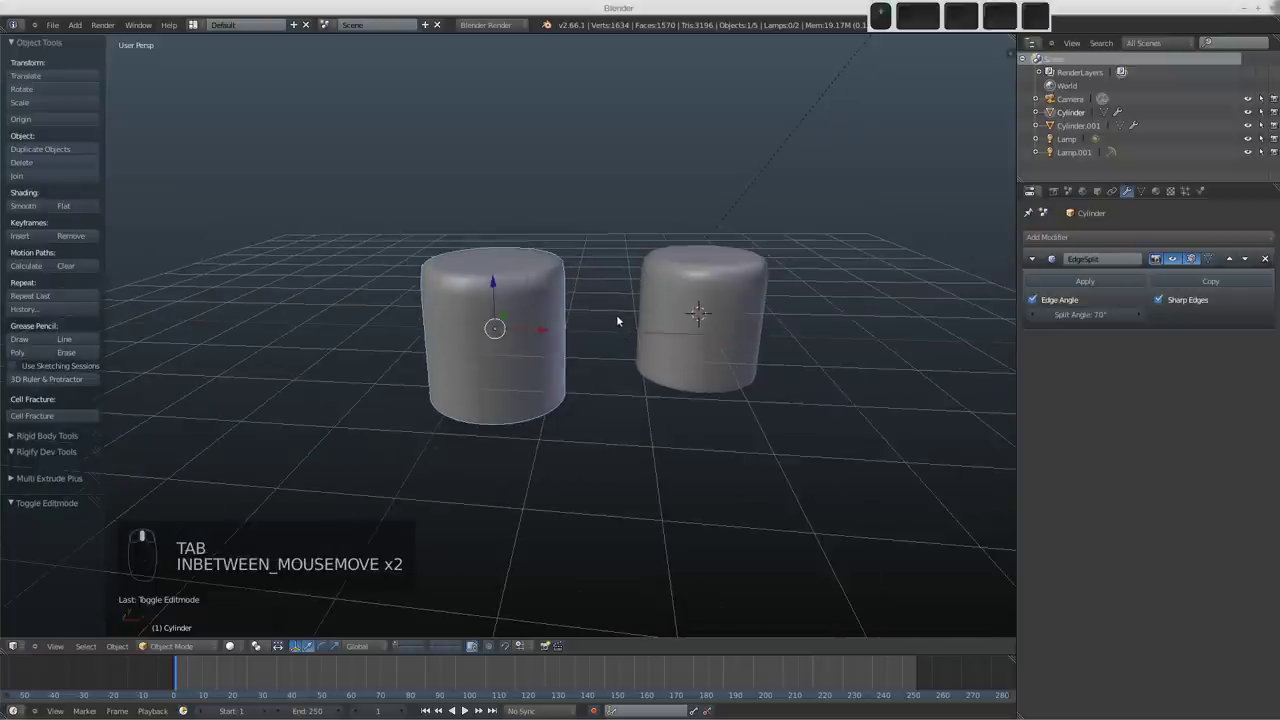
Step: Delete both cylinders from the scene
shift+right_click(689, 318)
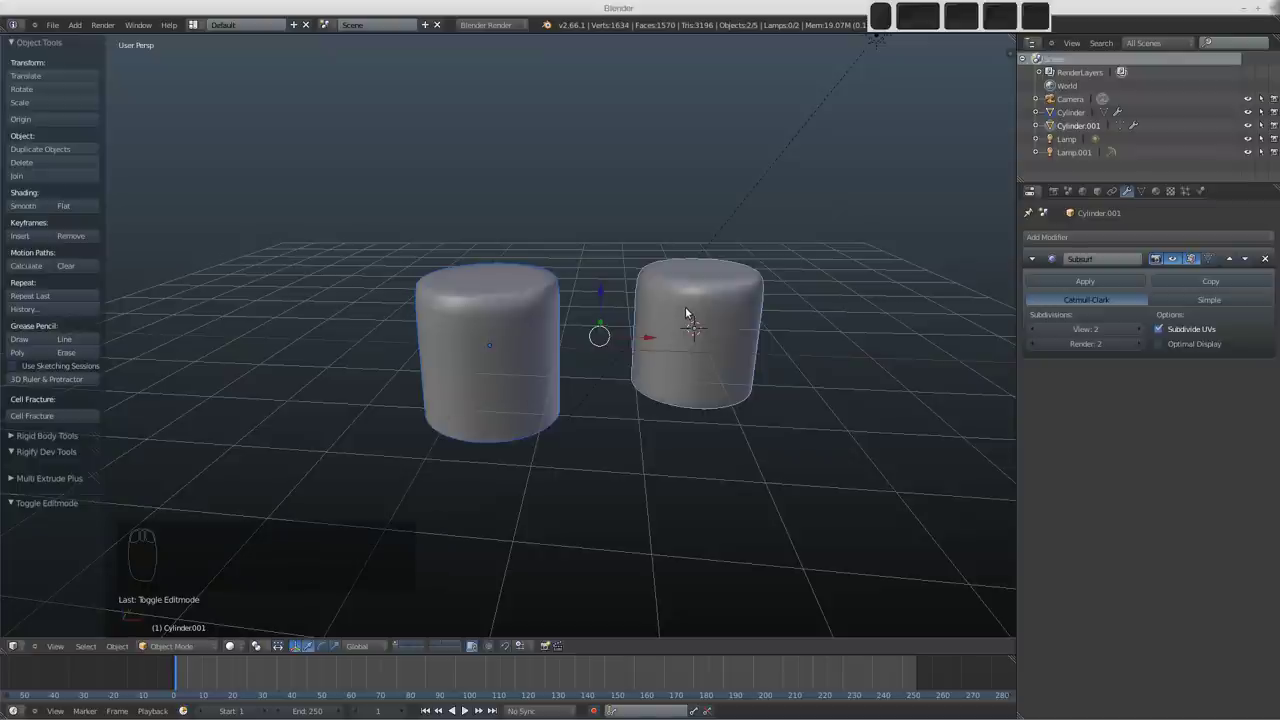
key(x)
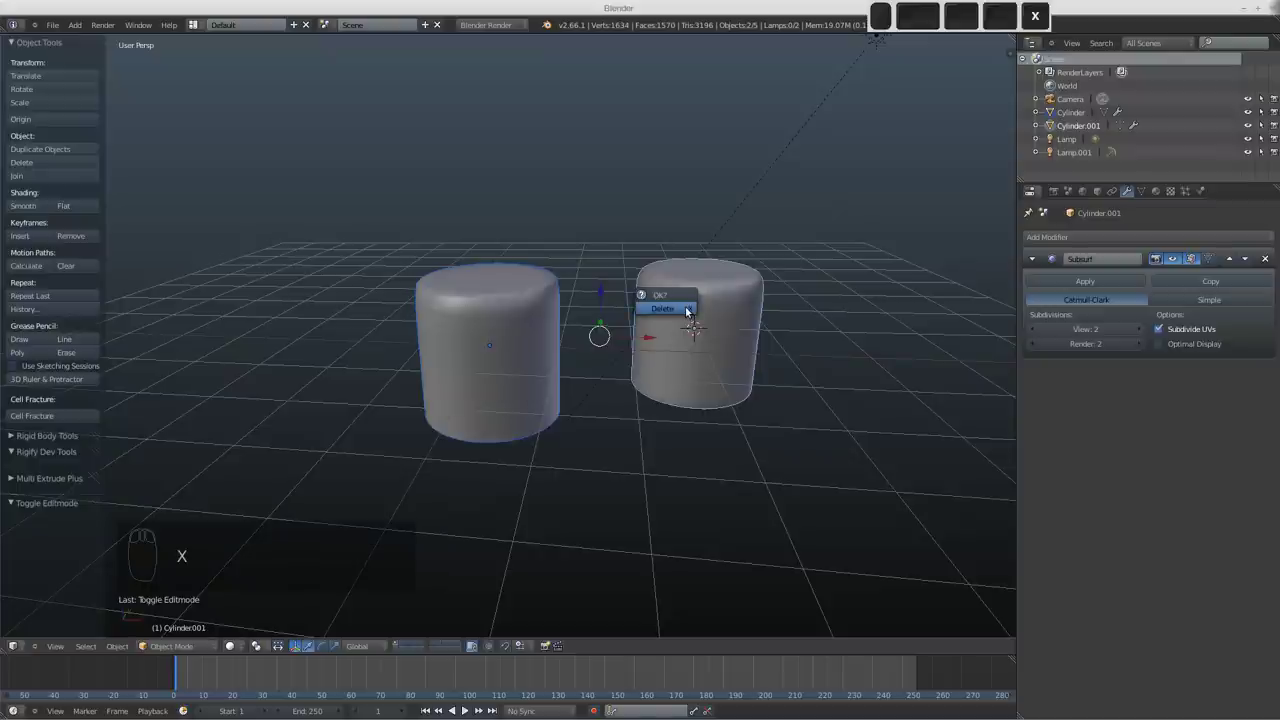
click(680, 308)
Step: Reset the 3D cursor to the origin, then add a Monkey mesh with smooth shading
key(shift+c)
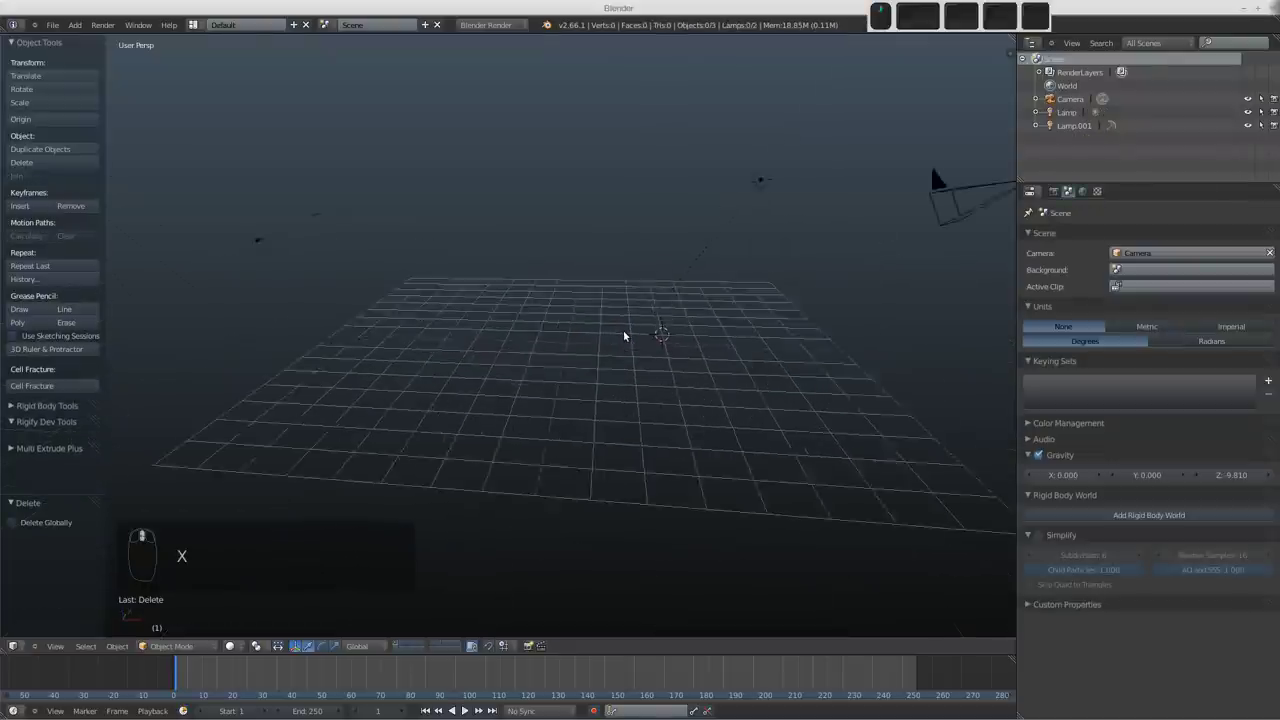
key(shift+c)
shift+middle_drag(494, 449, 555, 355)
key(shift+a)
mouse_move(571, 302)
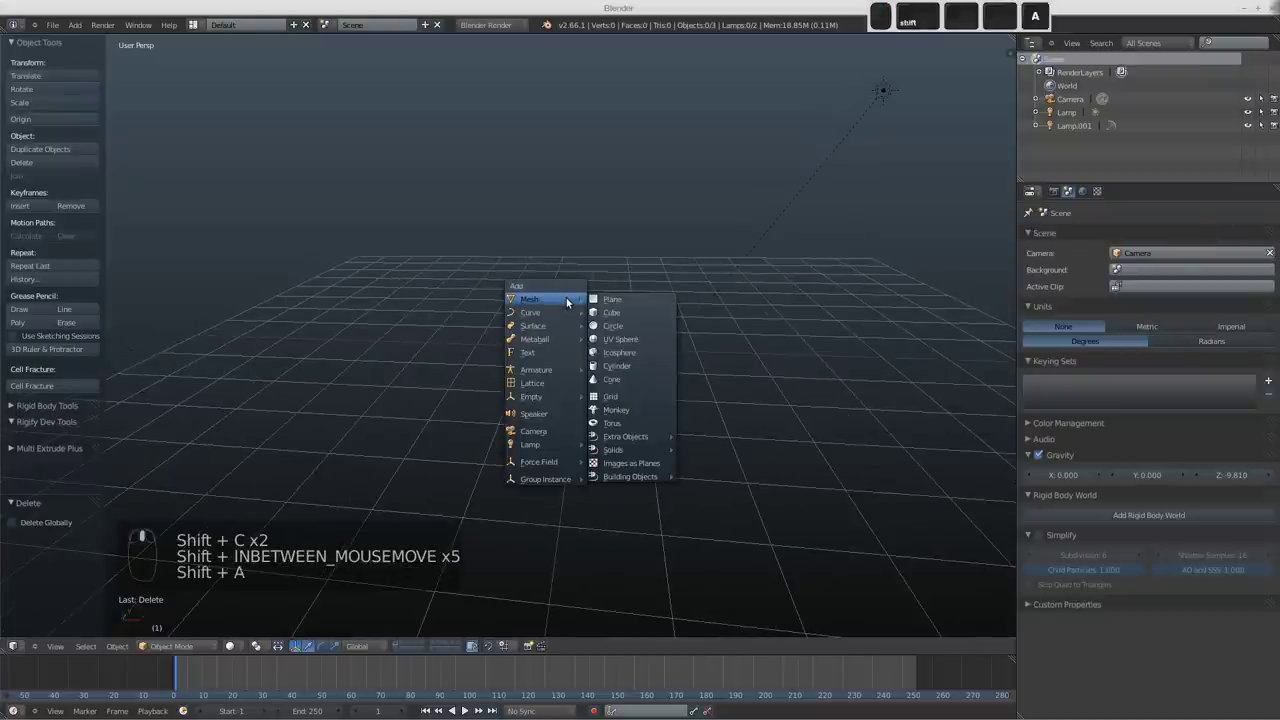
click(616, 410)
middle_drag(577, 372, 567, 372)
click(22, 206)
middle_drag(485, 380, 540, 374)
middle_drag(678, 375, 592, 385)
Step: Add an Edge Split modifier to the monkey head with a split angle of 45°
click(1131, 240)
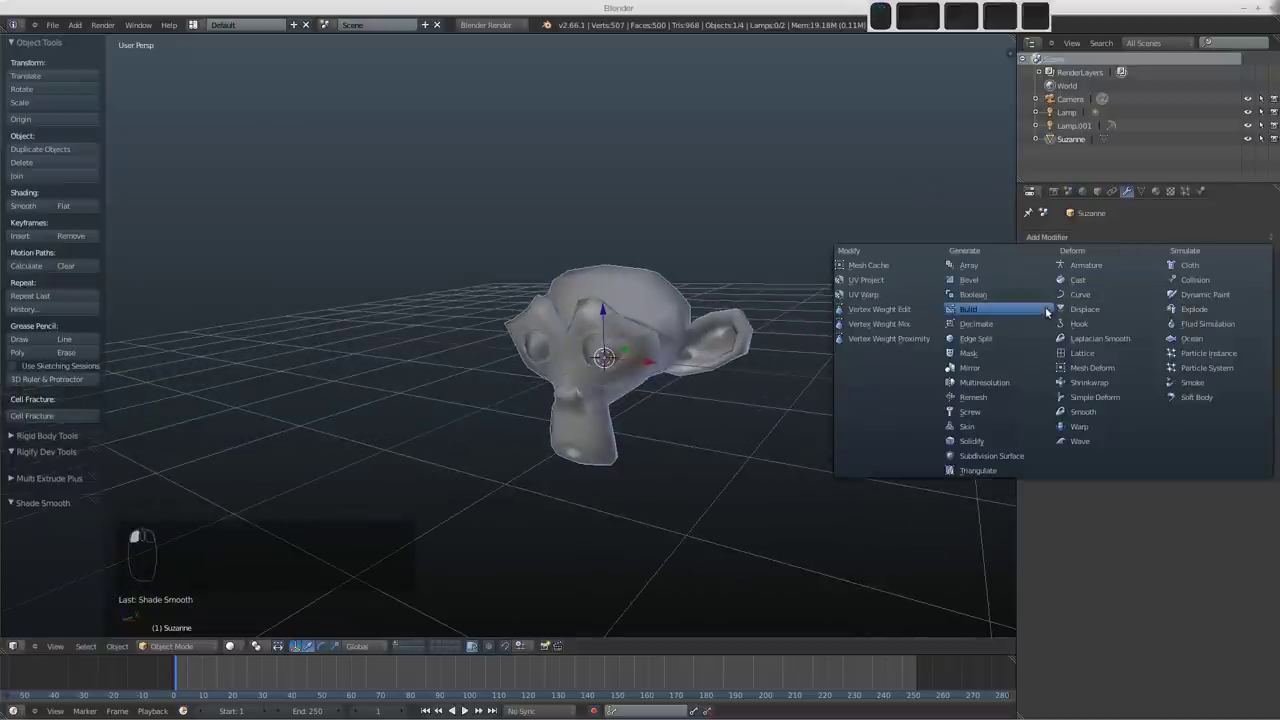
click(1012, 340)
middle_drag(640, 360, 660, 330)
shift+drag(1100, 316, 1190, 316)
Step: Replace the monkey head's Edge Split modifier with a level 2 Subdivision Surface
key(KP_1)
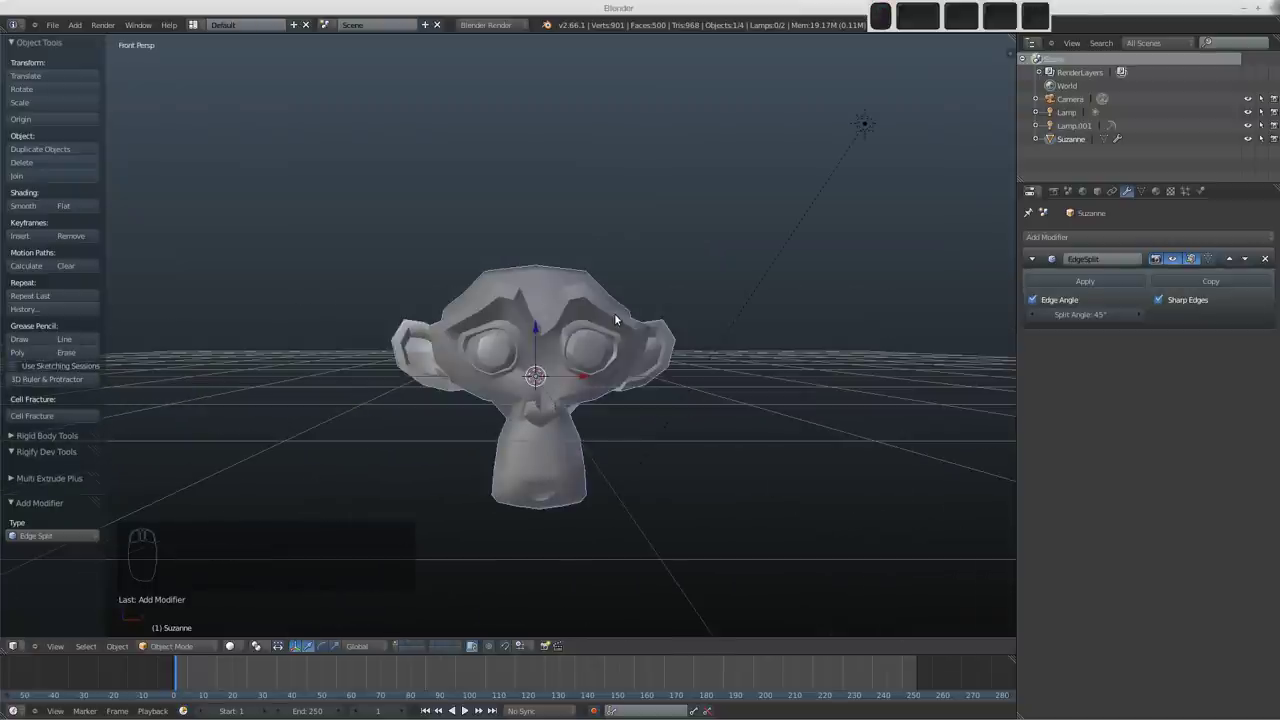
key(KP_5)
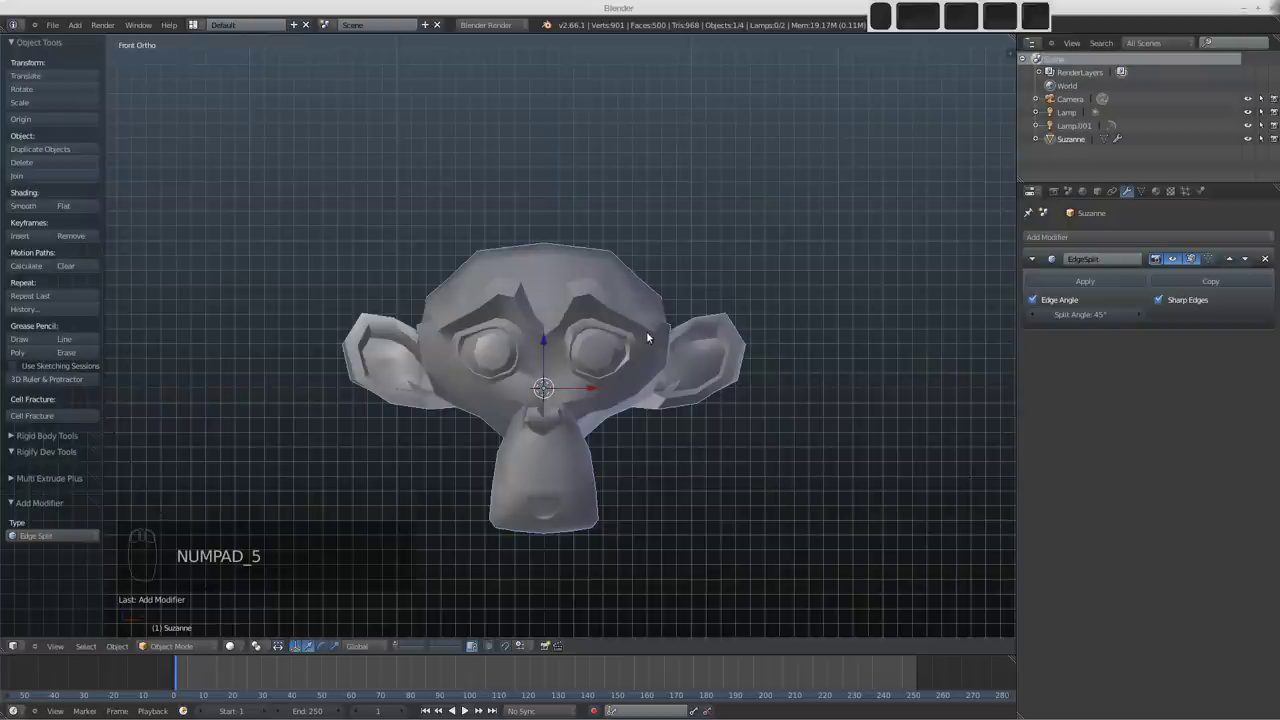
scroll(646, 338, up, 3)
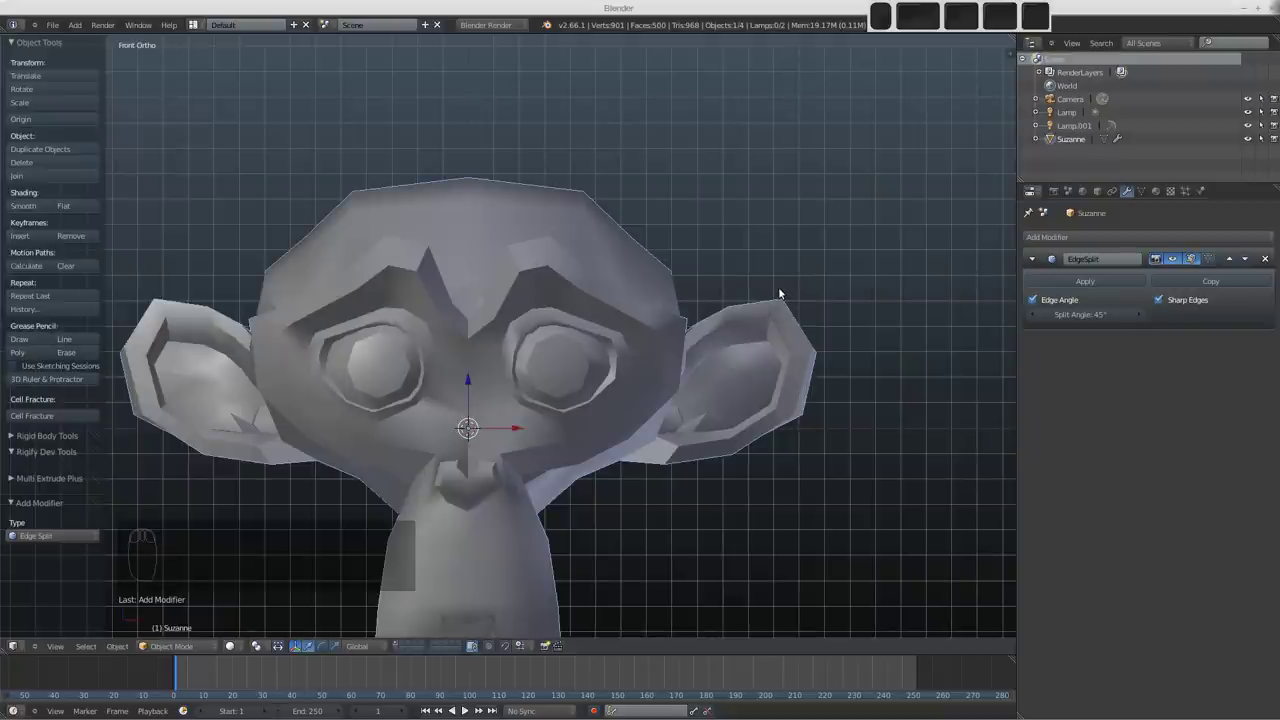
click(1266, 259)
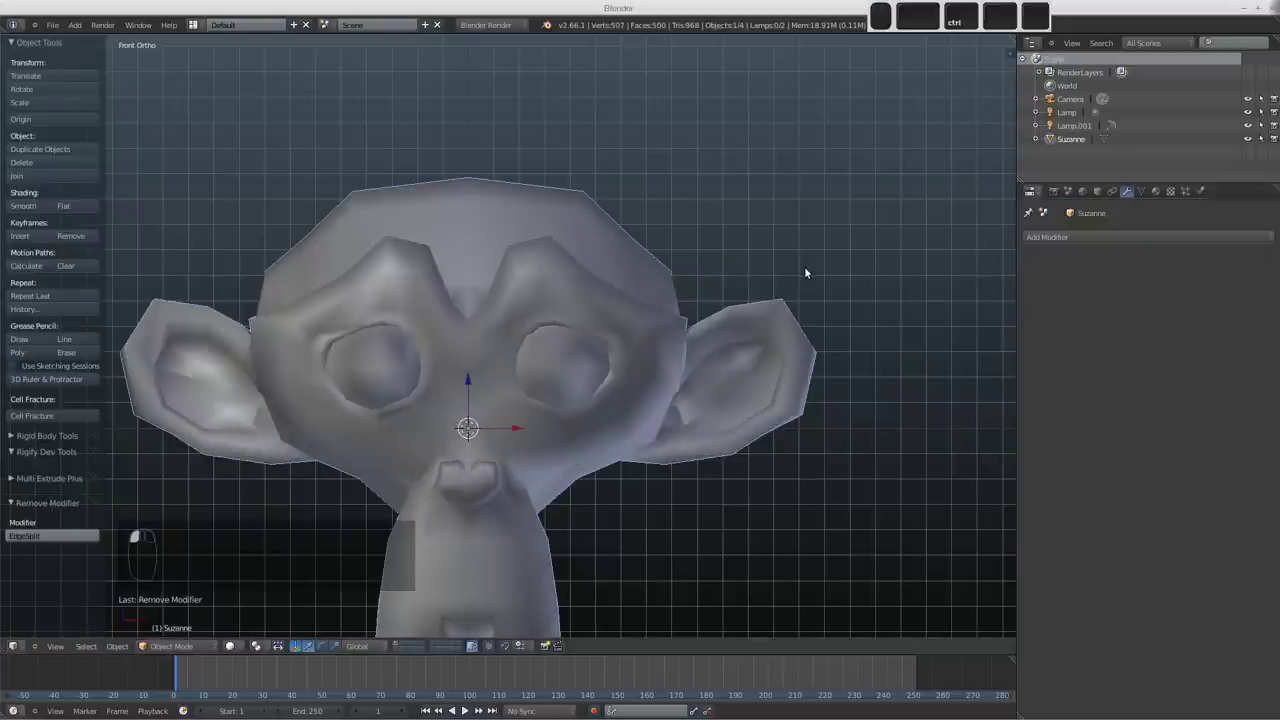
key(ctrl+2)
shift+middle_drag(655, 384, 733, 314)
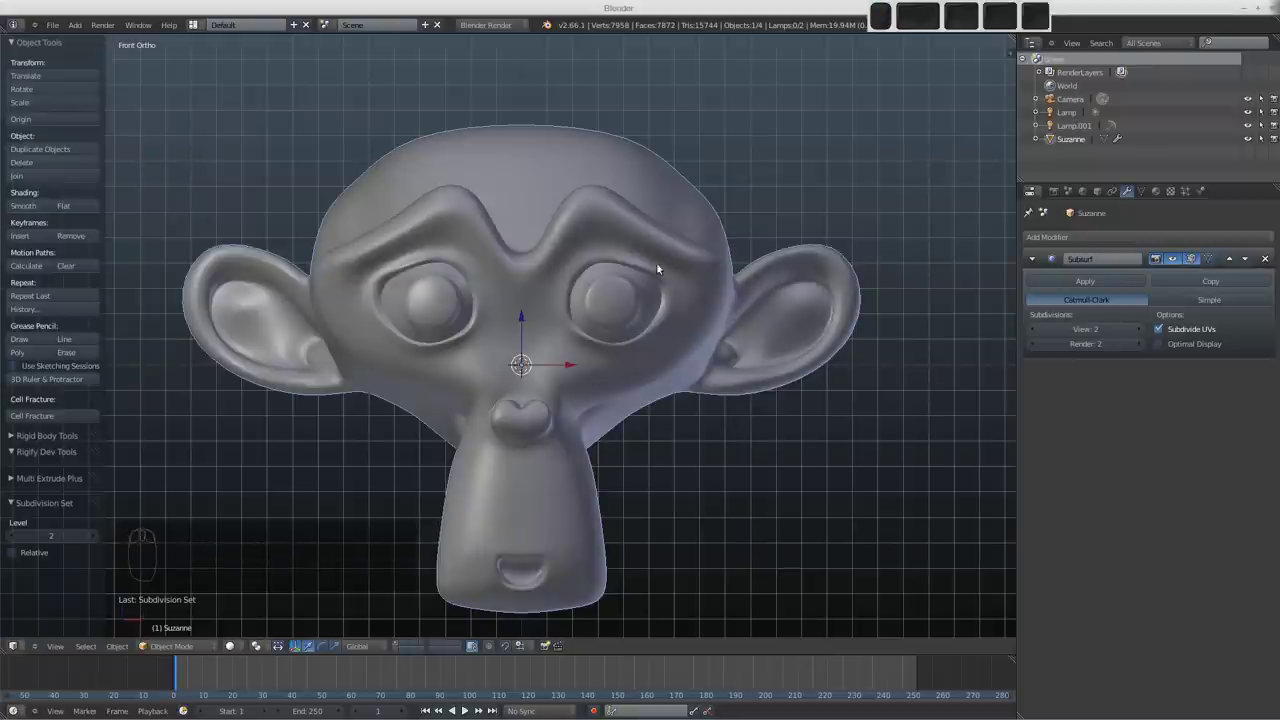
Step: Examine the mesh topology around the monkey head's ear in Edit Mode and compare it with the smoothed surface
middle_drag(623, 356, 584, 333)
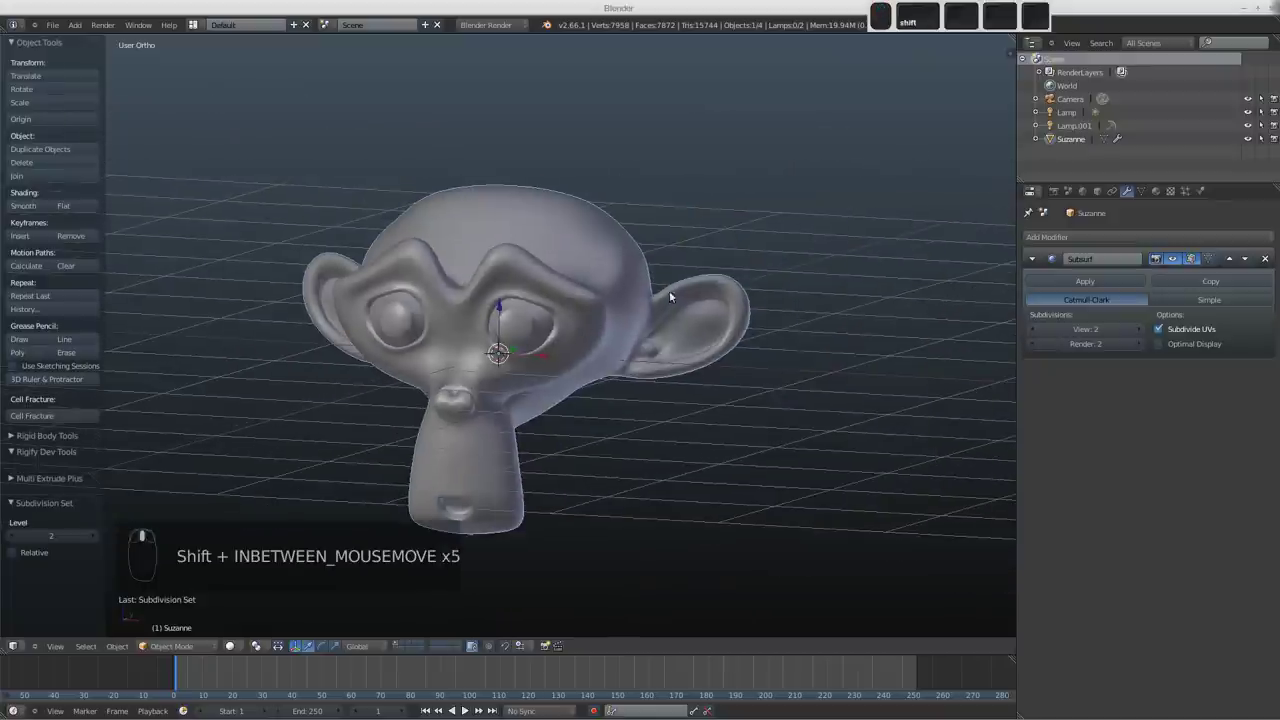
scroll(668, 291, up, 3)
scroll(640, 310, down, 1)
key(Tab)
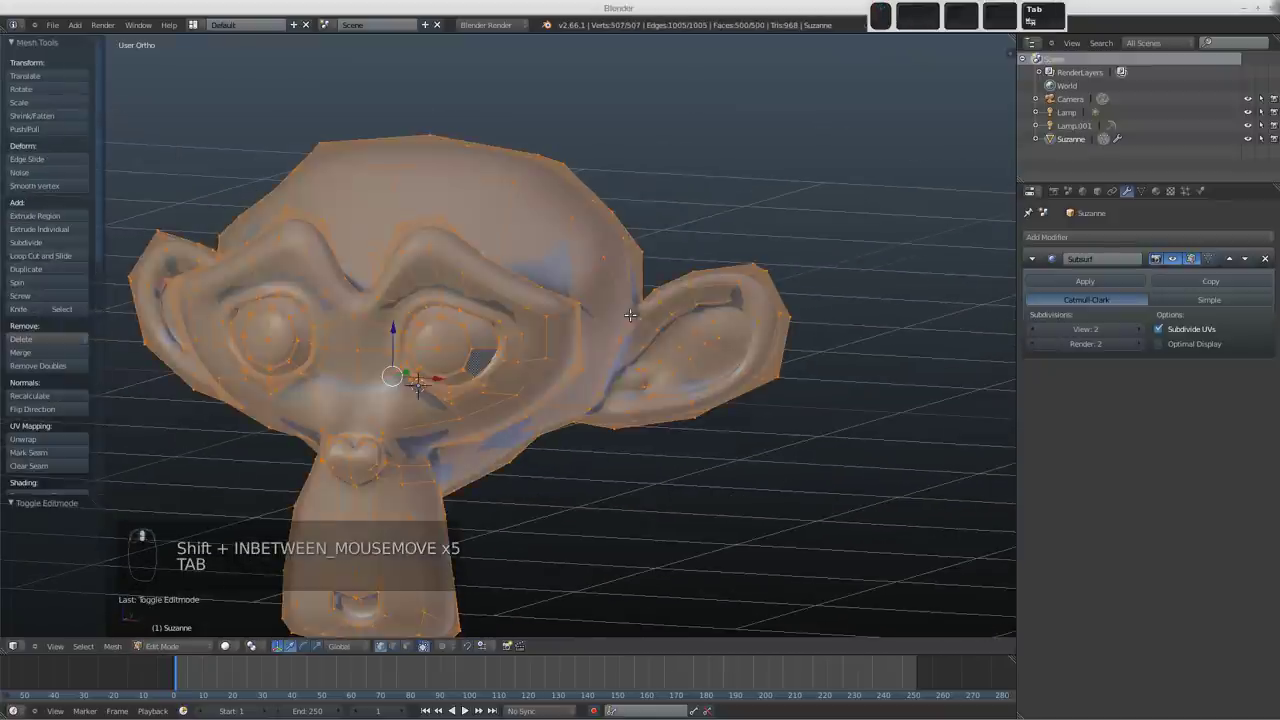
key(a)
key(a)
scroll(653, 301, up, 2)
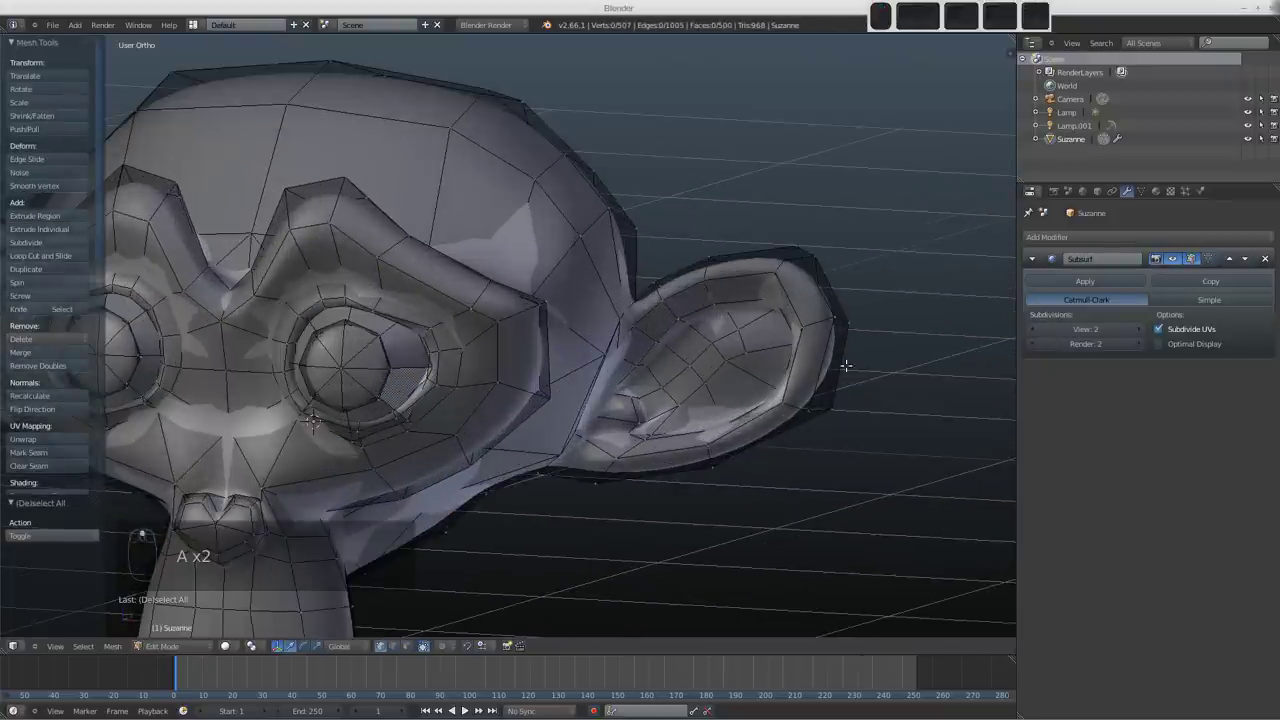
key(Tab)
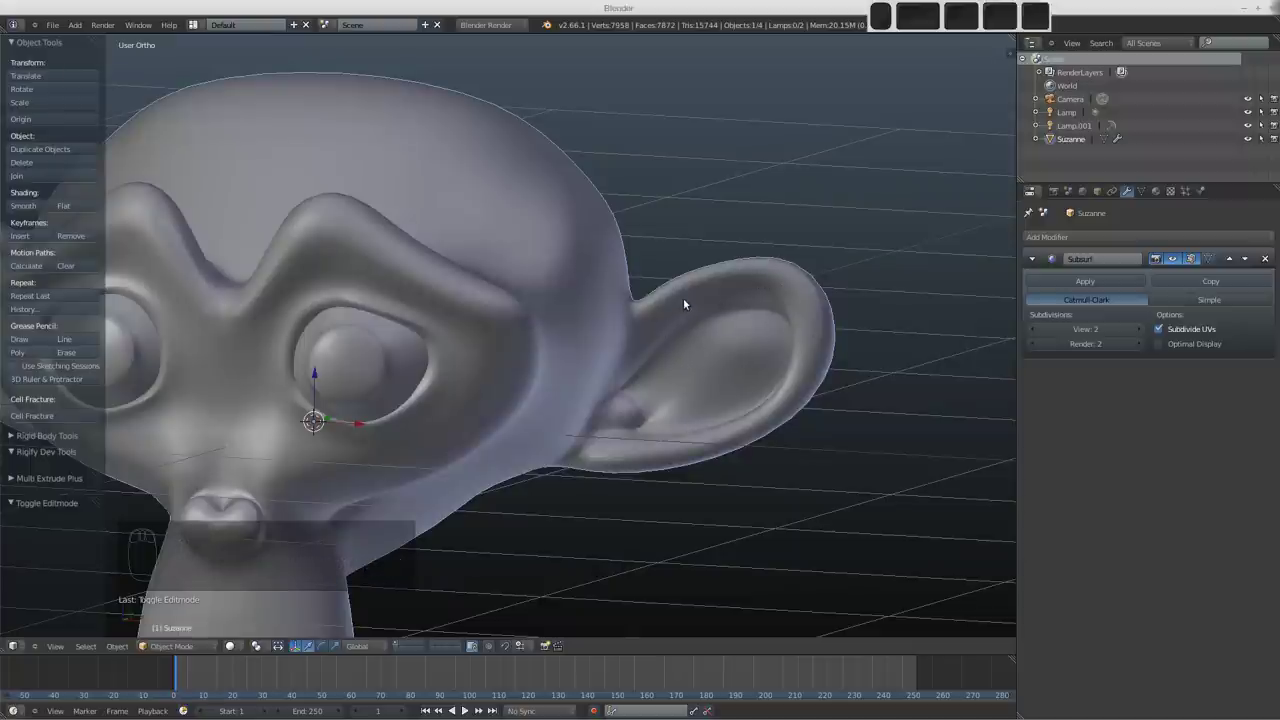
scroll(683, 297, up, 1)
Step: Hide the Subdivision Surface modifier in the viewport and test where a loop cut would run around the ear
key(Tab)
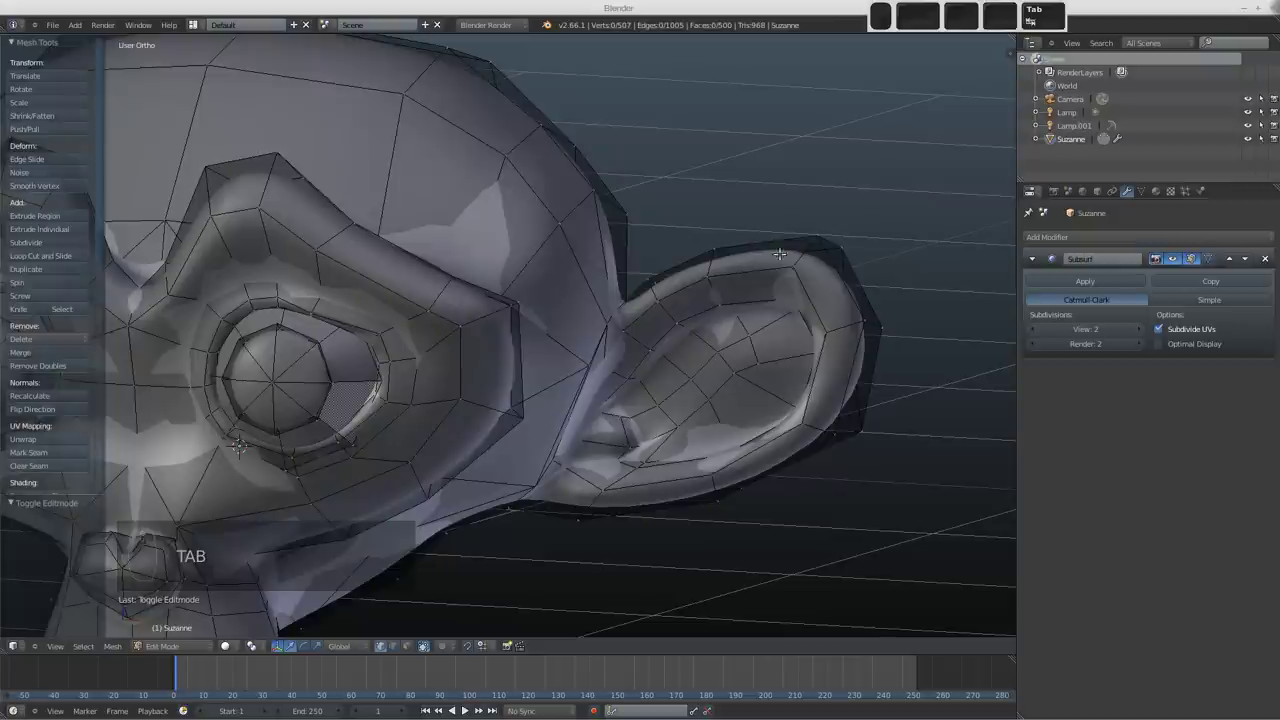
key(ctrl+r)
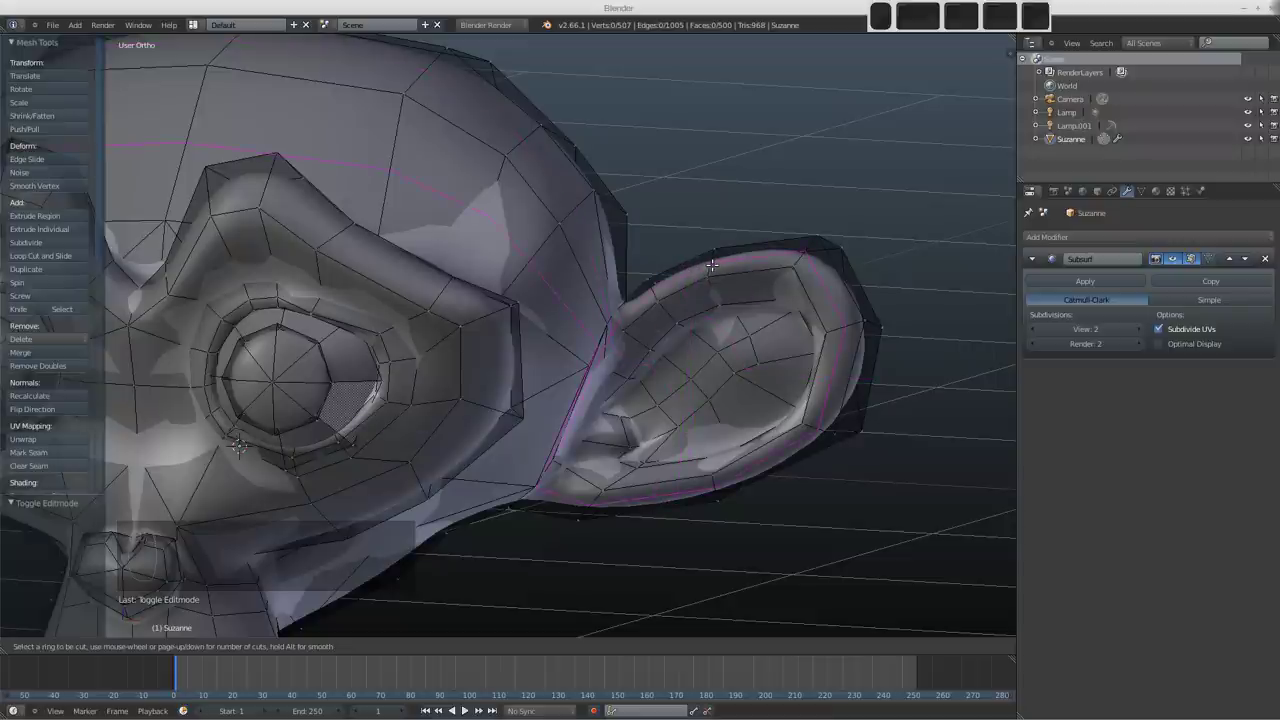
click(711, 265)
mouse_move(623, 334)
middle_down()
mouse_move(653, 327)
mouse_move(597, 340)
mouse_move(610, 325)
middle_up()
click(1175, 260)
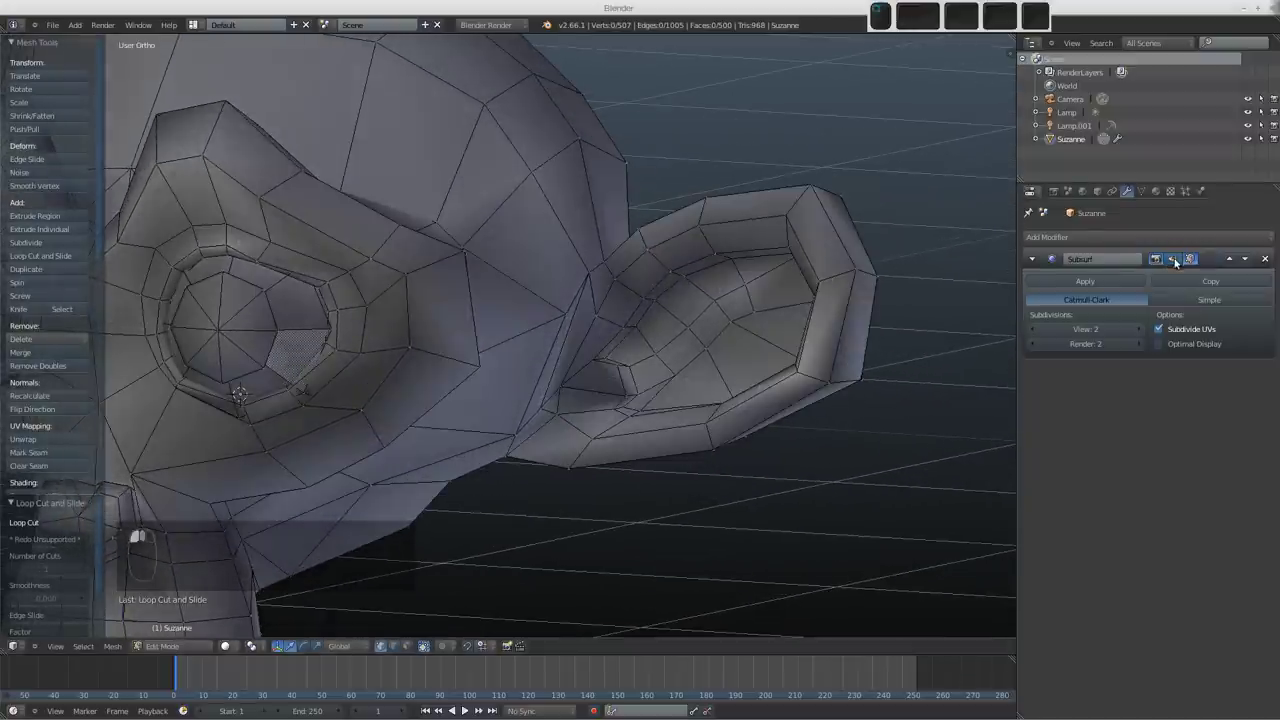
middle_drag(536, 352, 640, 360)
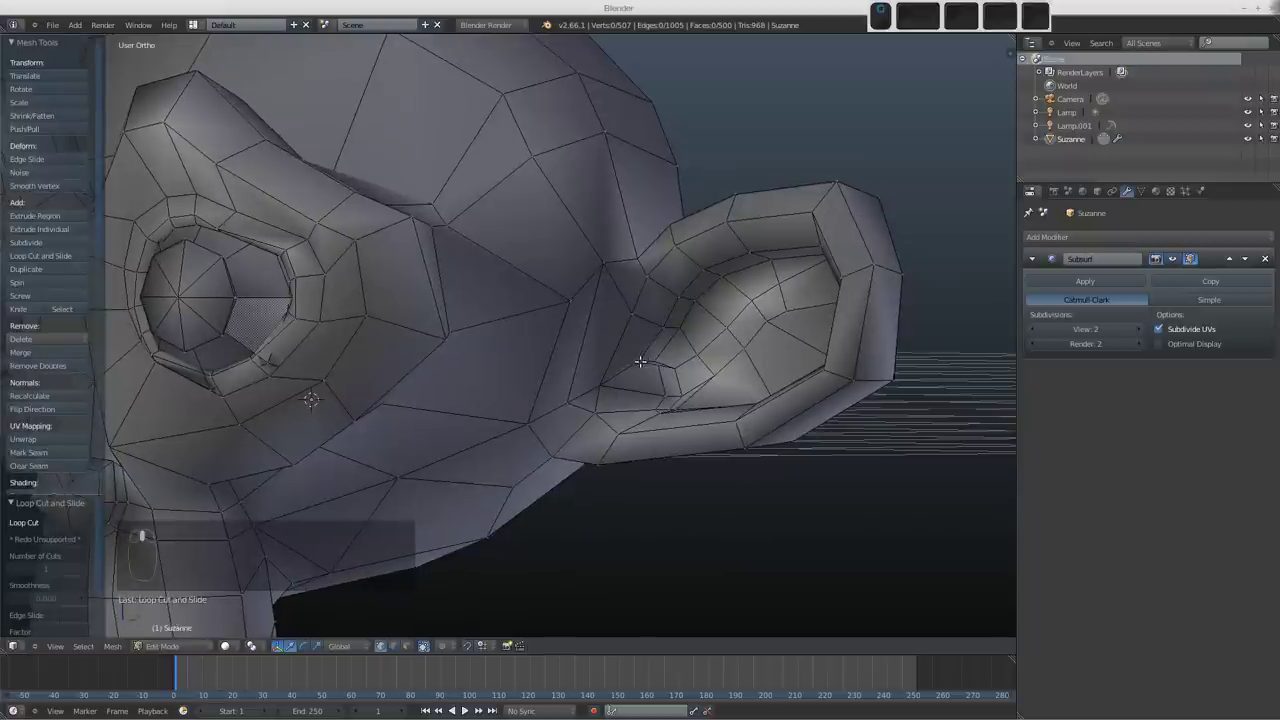
key(ctrl+r)
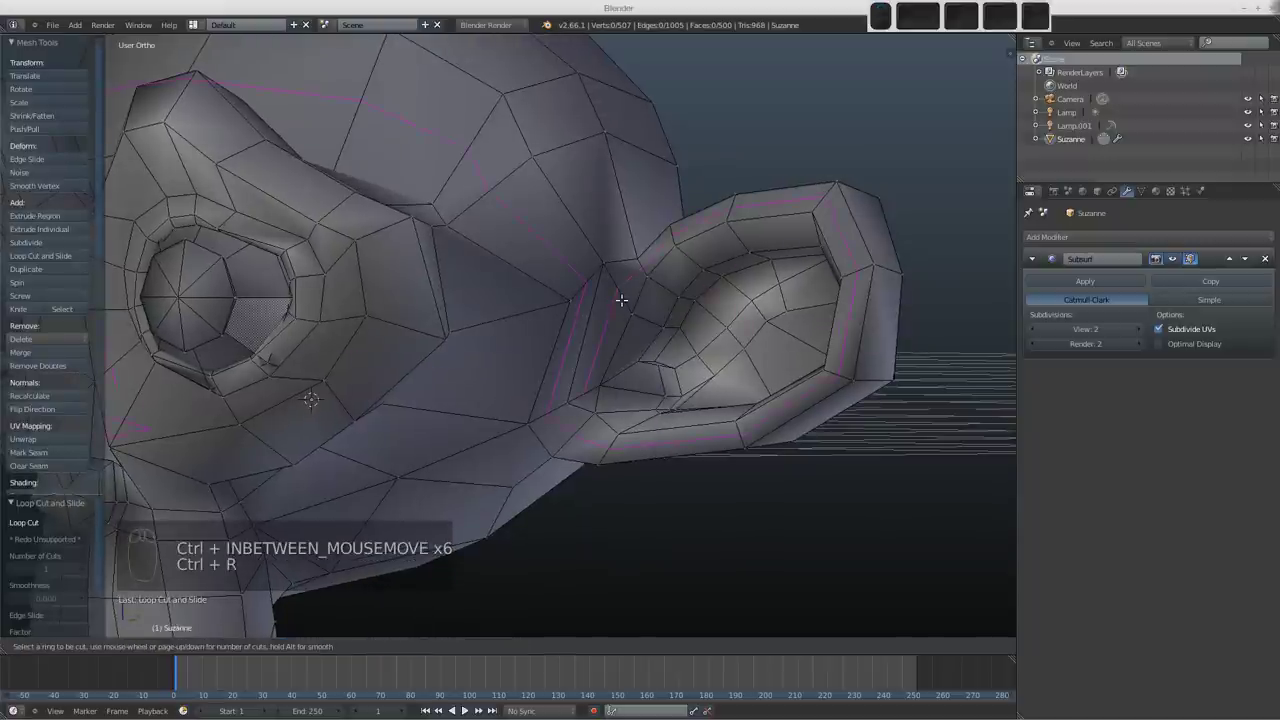
right_click(605, 330)
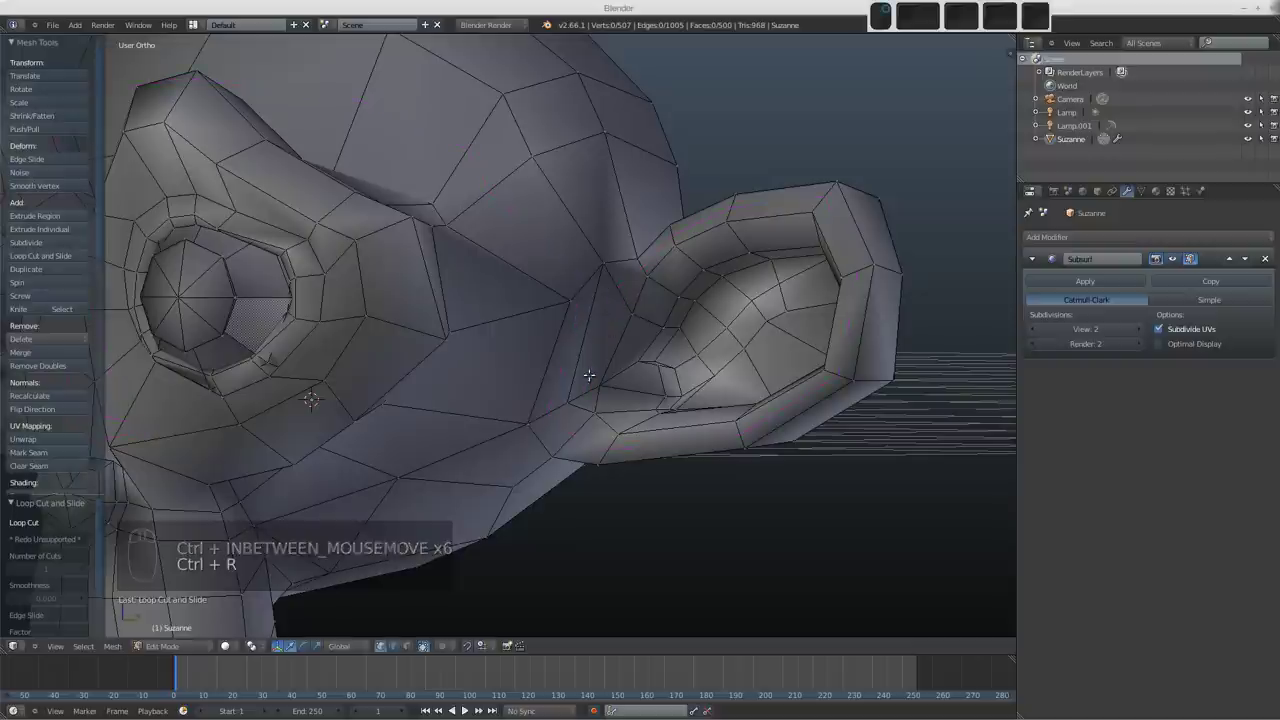
middle_drag(580, 402, 608, 388)
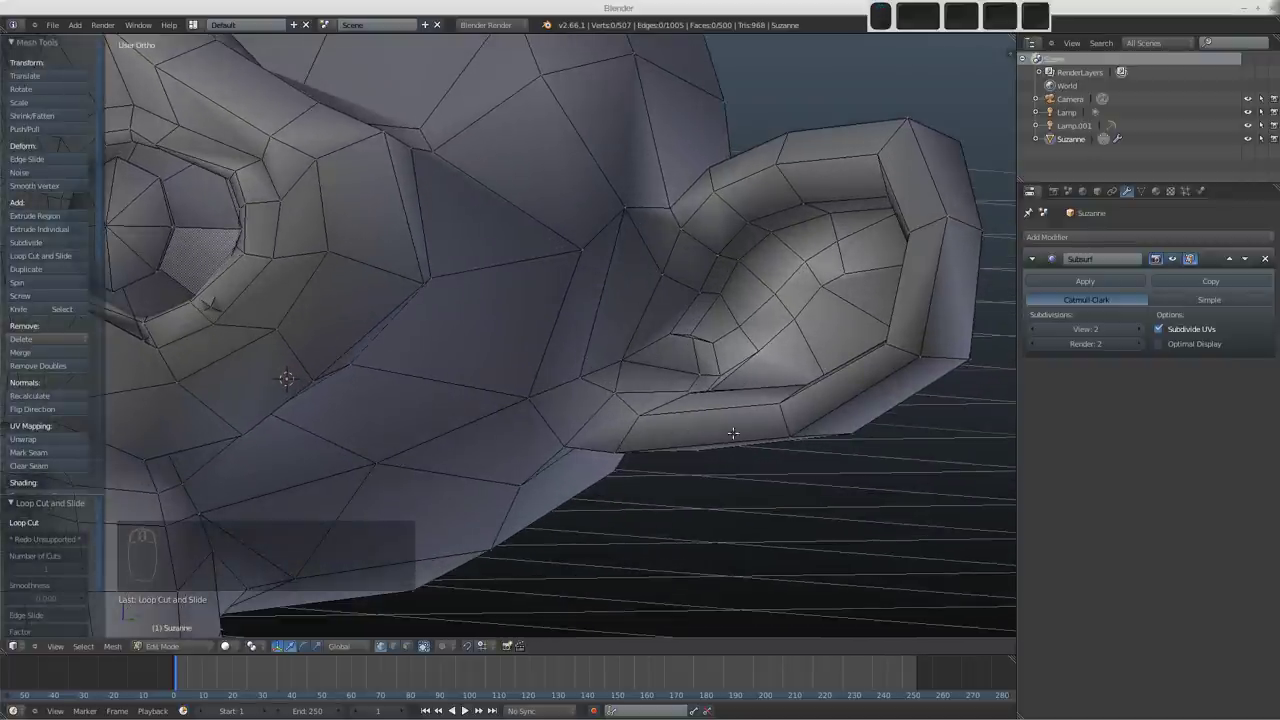
Step: Merge two neighbouring vertices at the lower base of the ear at their center
key(ctrl+r)
right_click(620, 357)
shift+right_click(616, 366)
key(w)
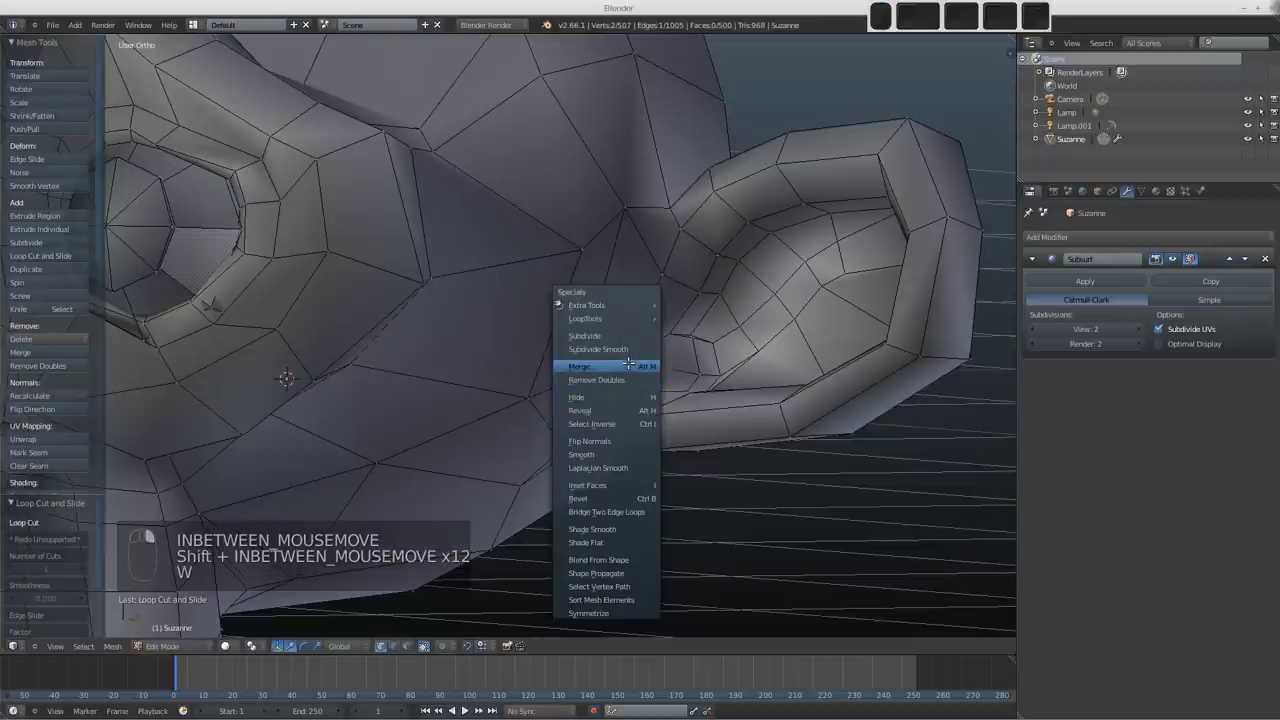
click(627, 366)
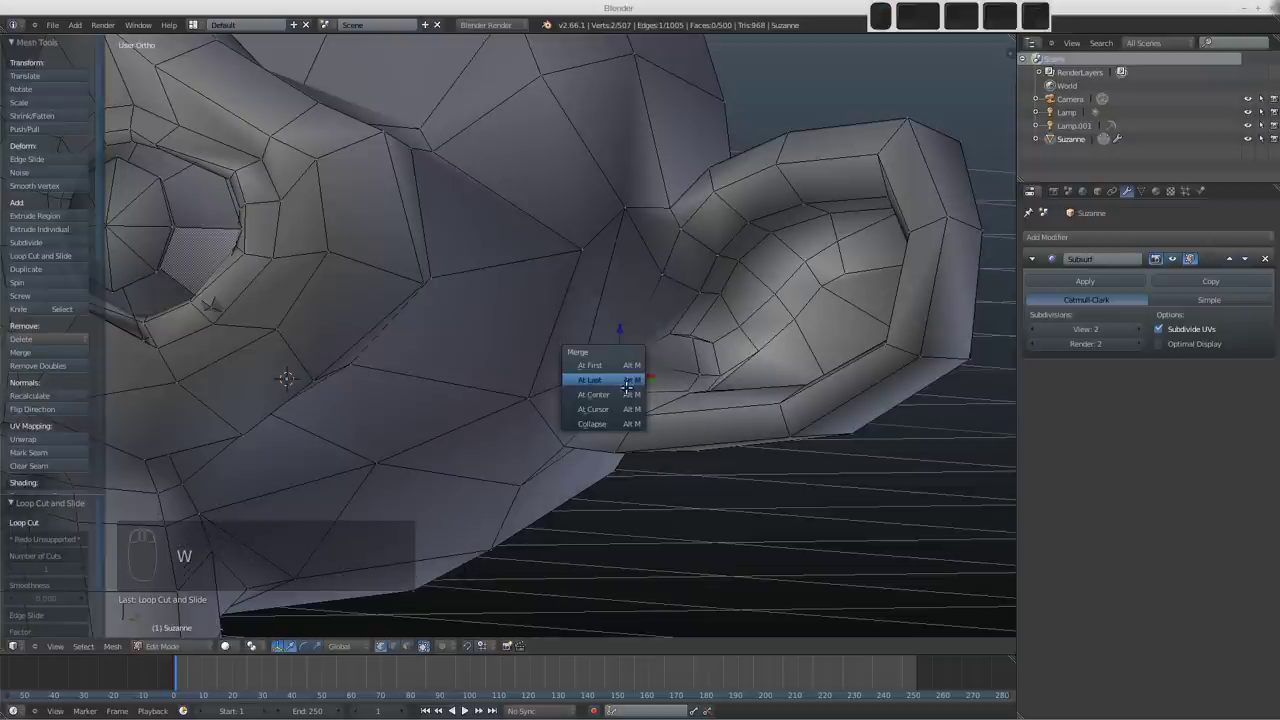
click(626, 392)
Step: Merge the next pair of vertices, where the lower ear meets the head, at their center
shift+middle_drag(626, 392, 630, 360)
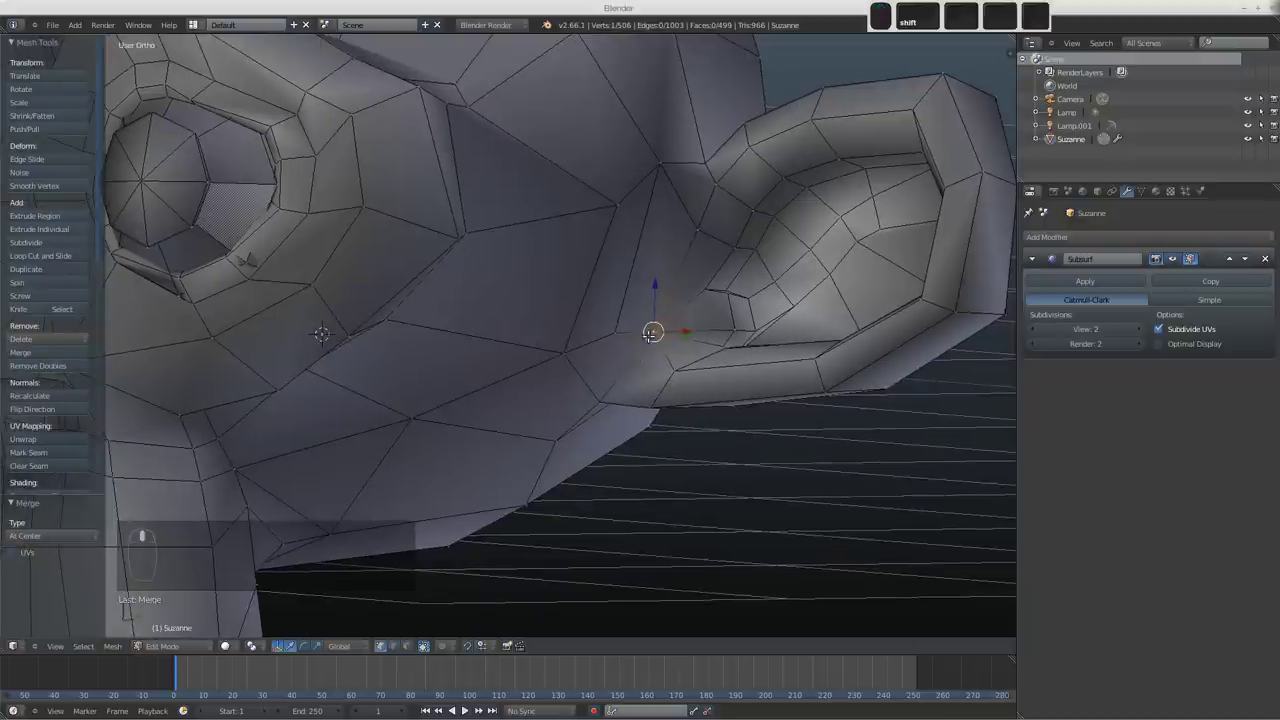
right_click(613, 336)
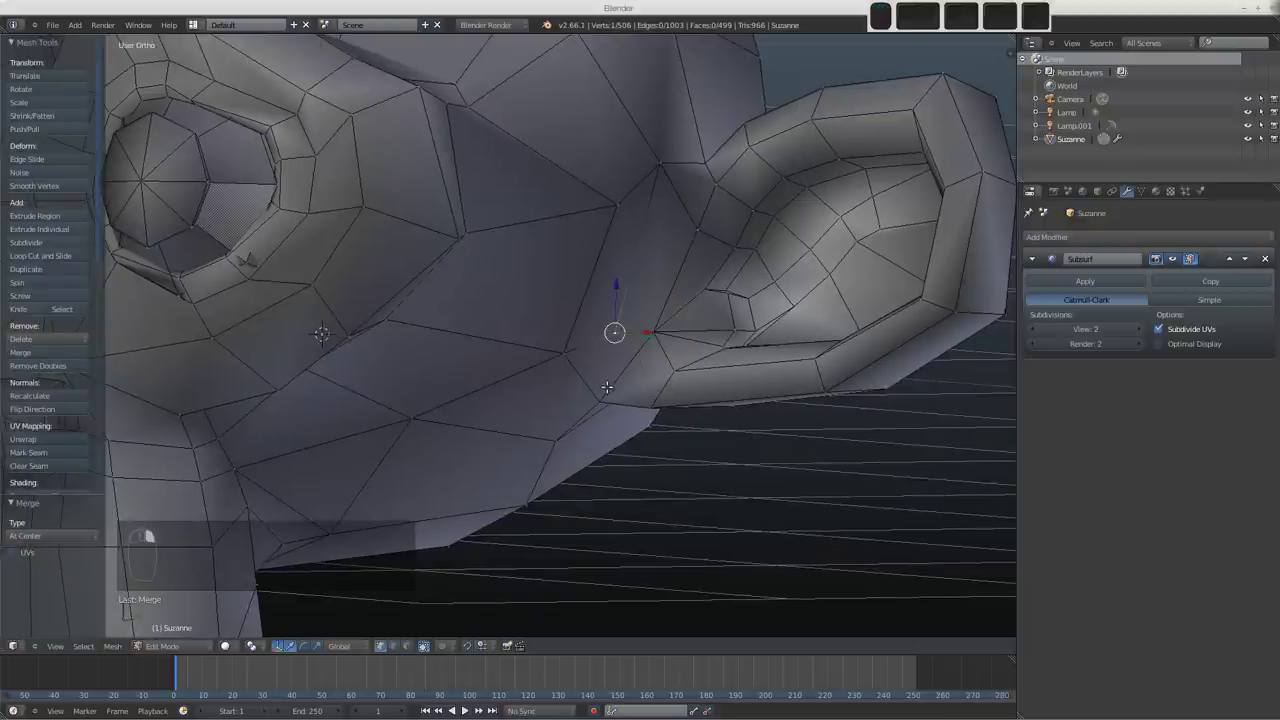
shift+right_click(607, 387)
key(w)
click(620, 369)
click(620, 369)
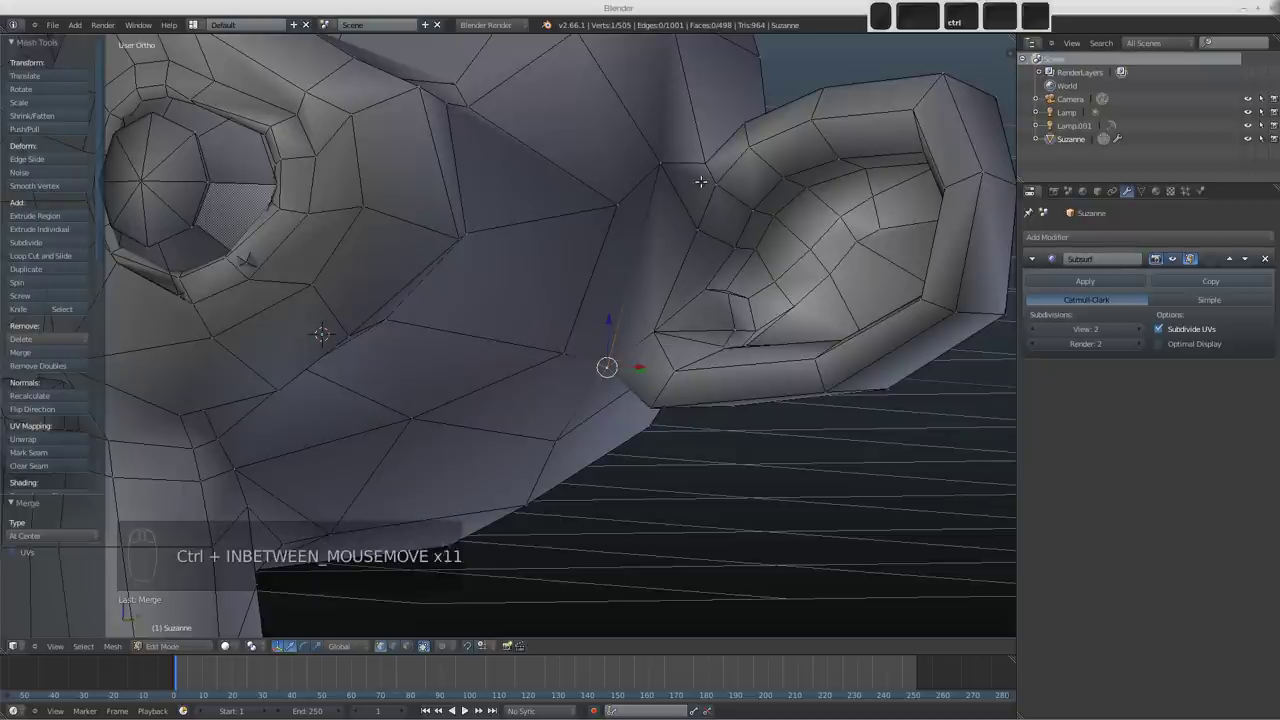
Step: Test a loop cut around the ear's rim, then turn the Subdivision Surface viewport display back on and check the head
key(ctrl+r)
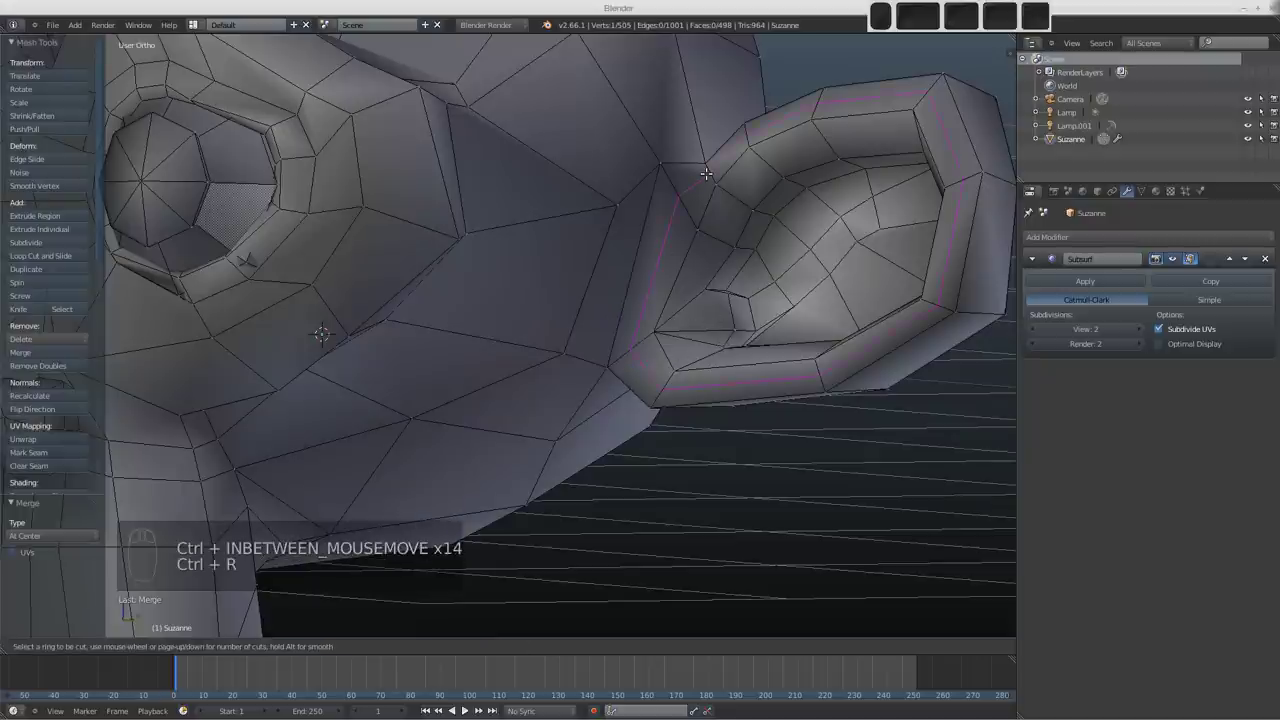
click(706, 174)
right_click(777, 206)
click(1173, 259)
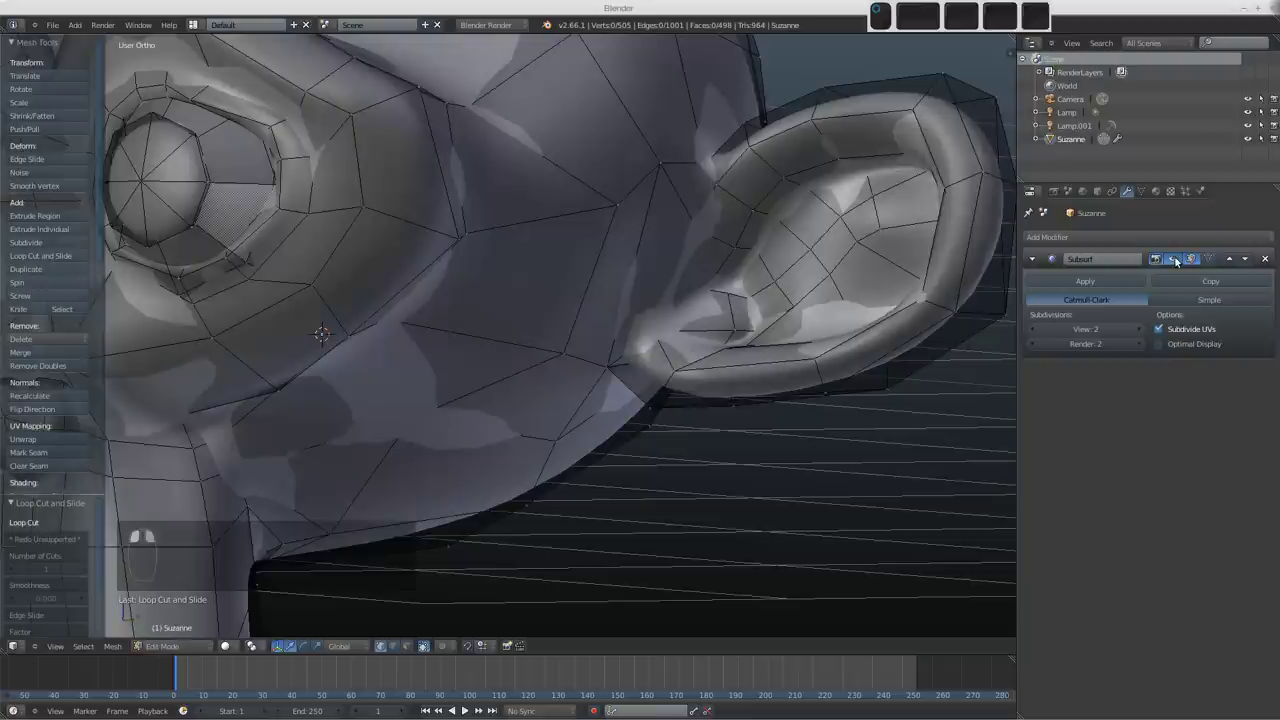
scroll(600, 330, down, 3)
shift+middle_drag(620, 300, 726, 297)
scroll(725, 310, up, 3)
key(Tab)
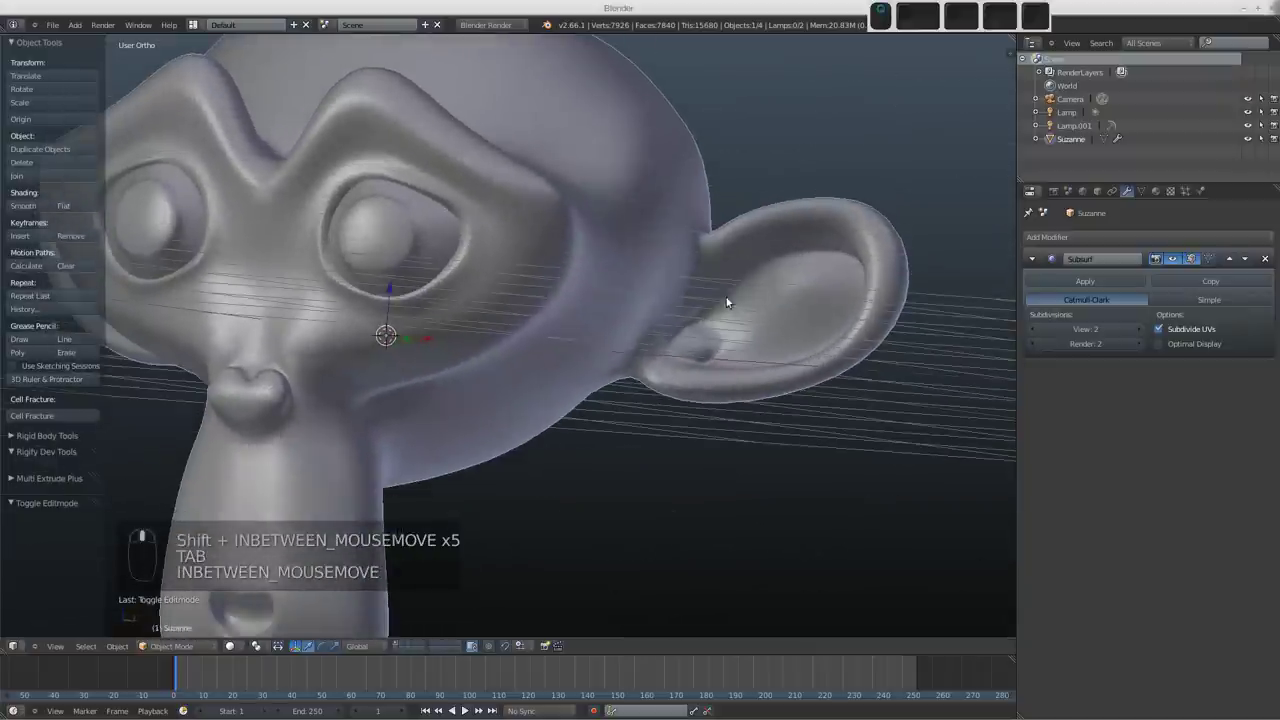
Step: Cut two edge loops around the ear's rim, one slid towards its outer edge and one towards its inner edge
key(Tab)
scroll(746, 237, up, 2)
key(ctrl+r)
click(816, 170)
click(813, 167)
key(ctrl+r)
click(800, 180)
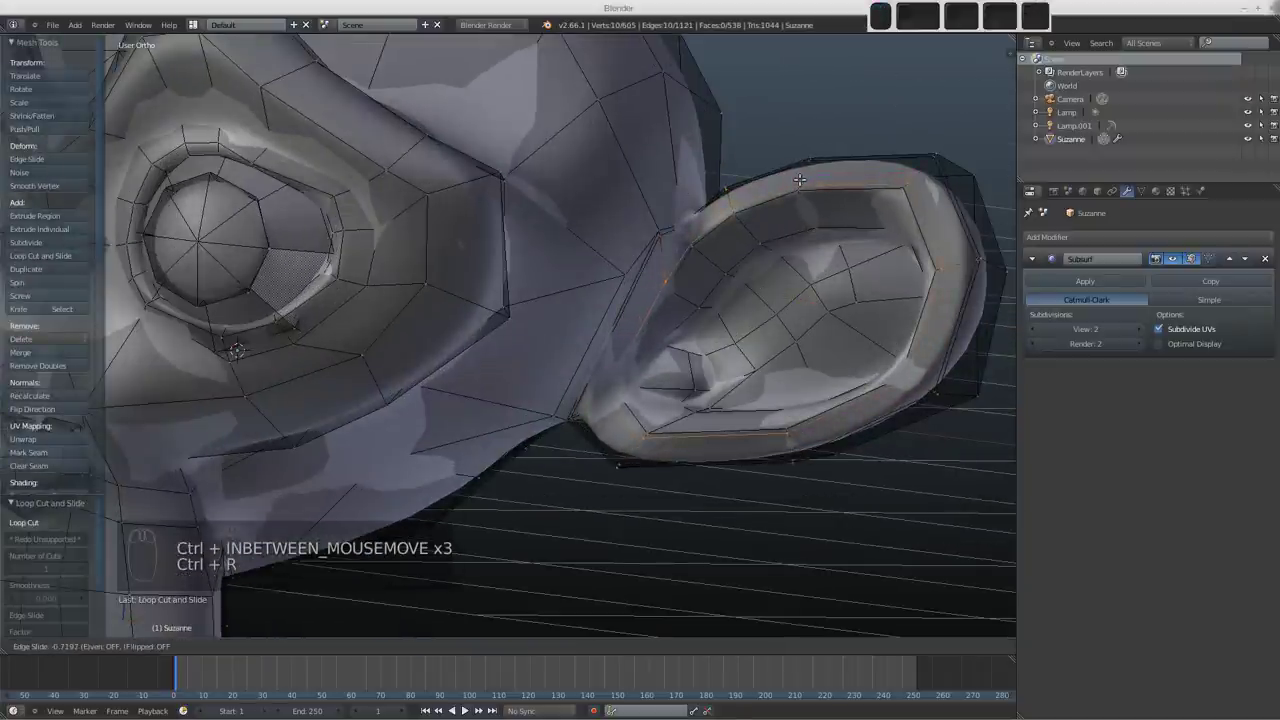
click(800, 180)
scroll(618, 321, down, 5)
key(Tab)
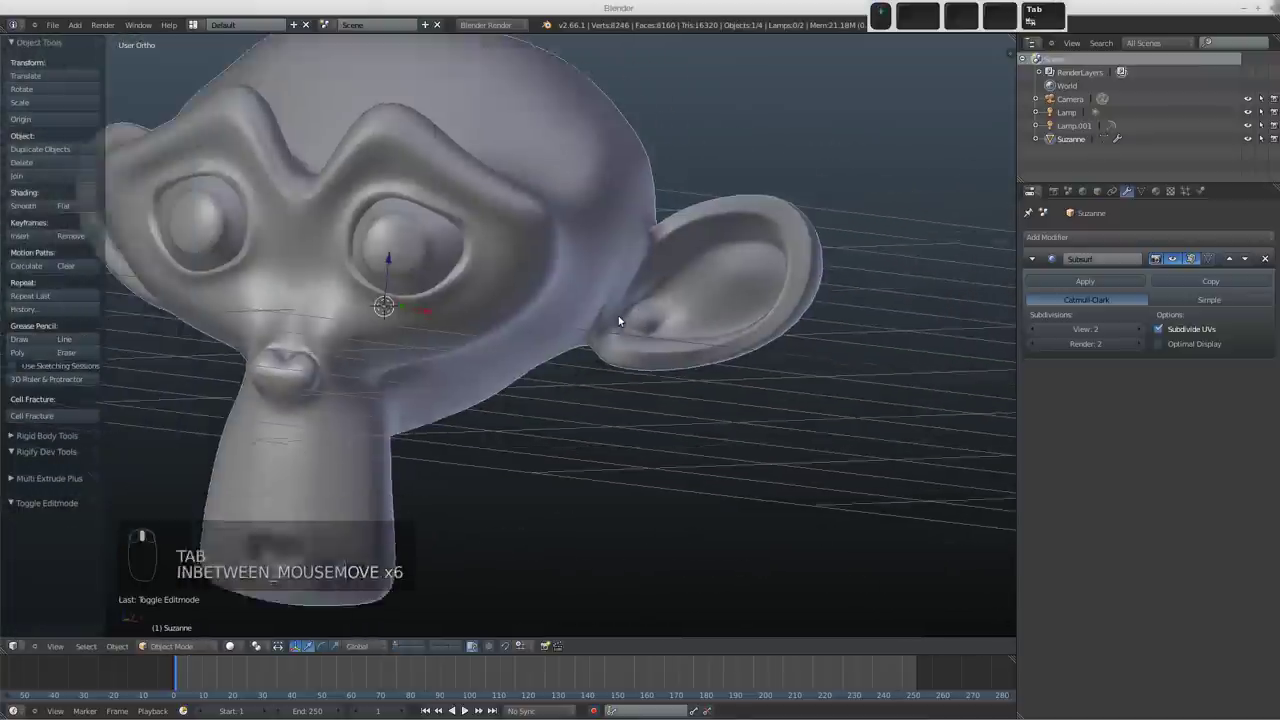
Step: Inspect the smoothed head and compare the edited ear's rim with the other ear from several angles
shift+middle_drag(618, 317, 757, 281)
middle_drag(611, 338, 505, 290)
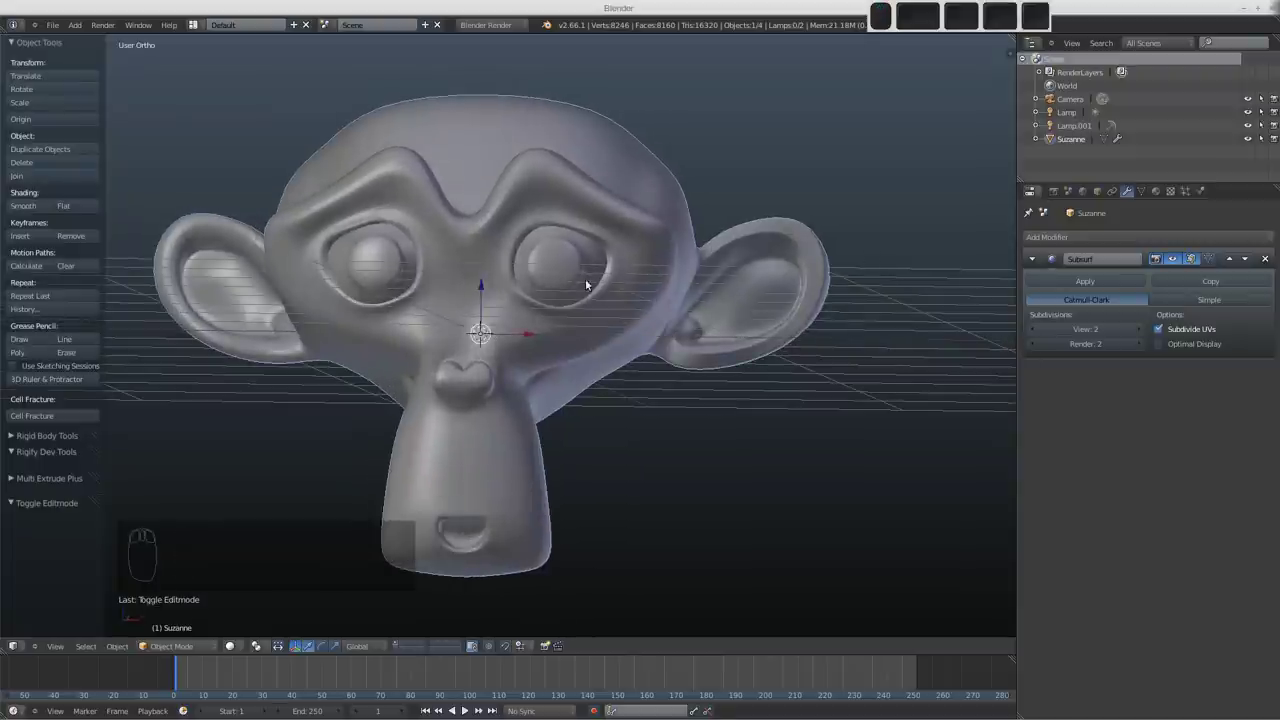
scroll(582, 266, up, 2)
key(Tab)
key(Tab)
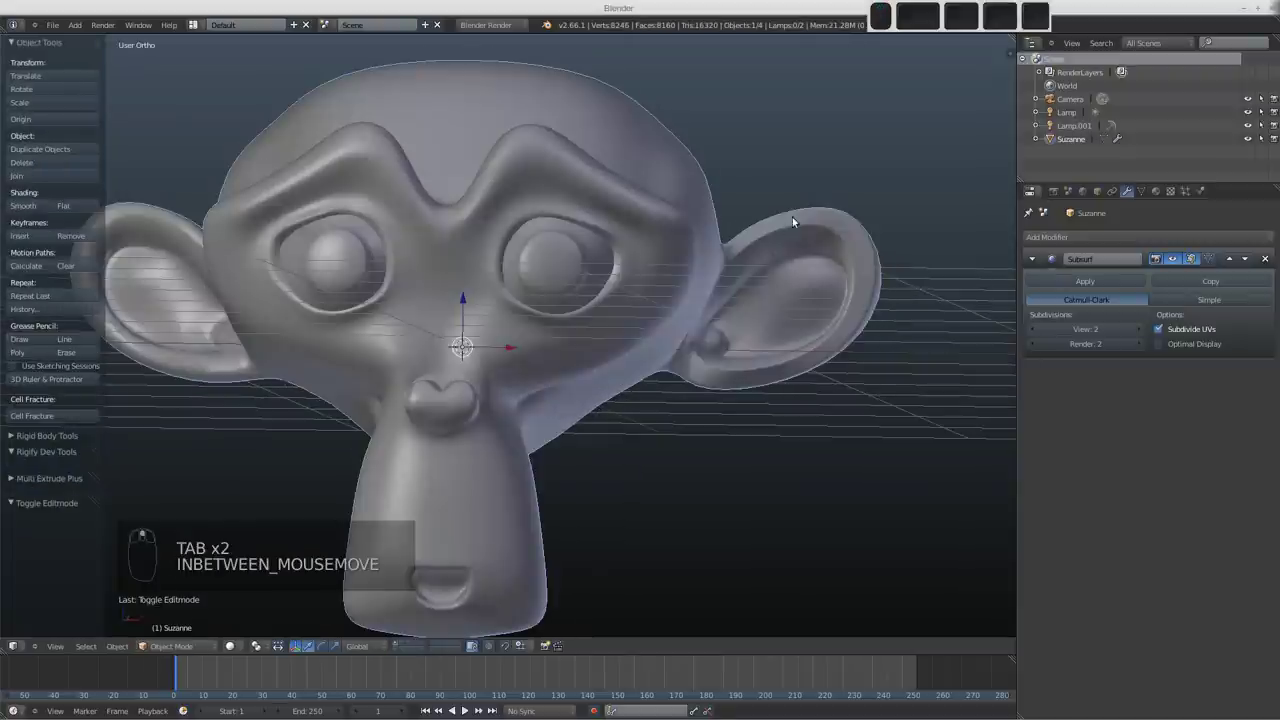
middle_drag(689, 297, 661, 318)
middle_drag(814, 209, 742, 282)
middle_drag(857, 282, 851, 251)
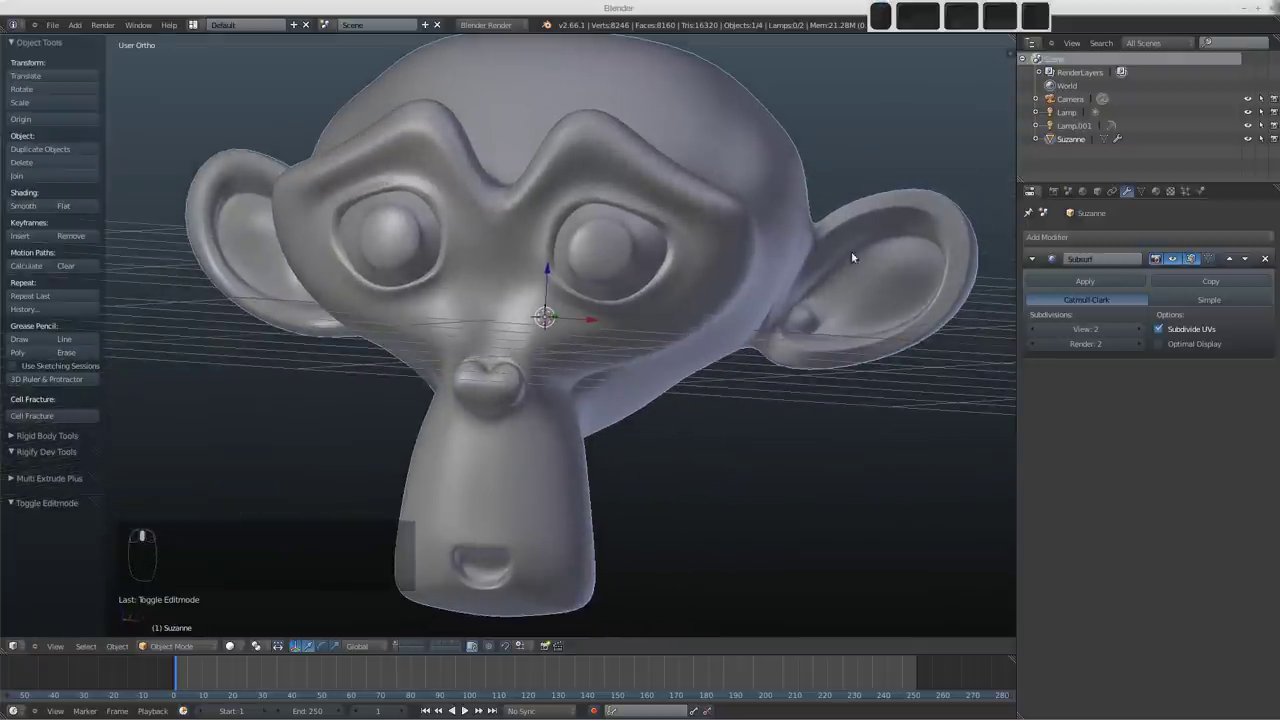
middle_drag(760, 240, 705, 208)
Step: Cut an edge loop around the eye socket beside the edited ear, slid outward by a factor of about 0.83
key(Tab)
key(ctrl+r)
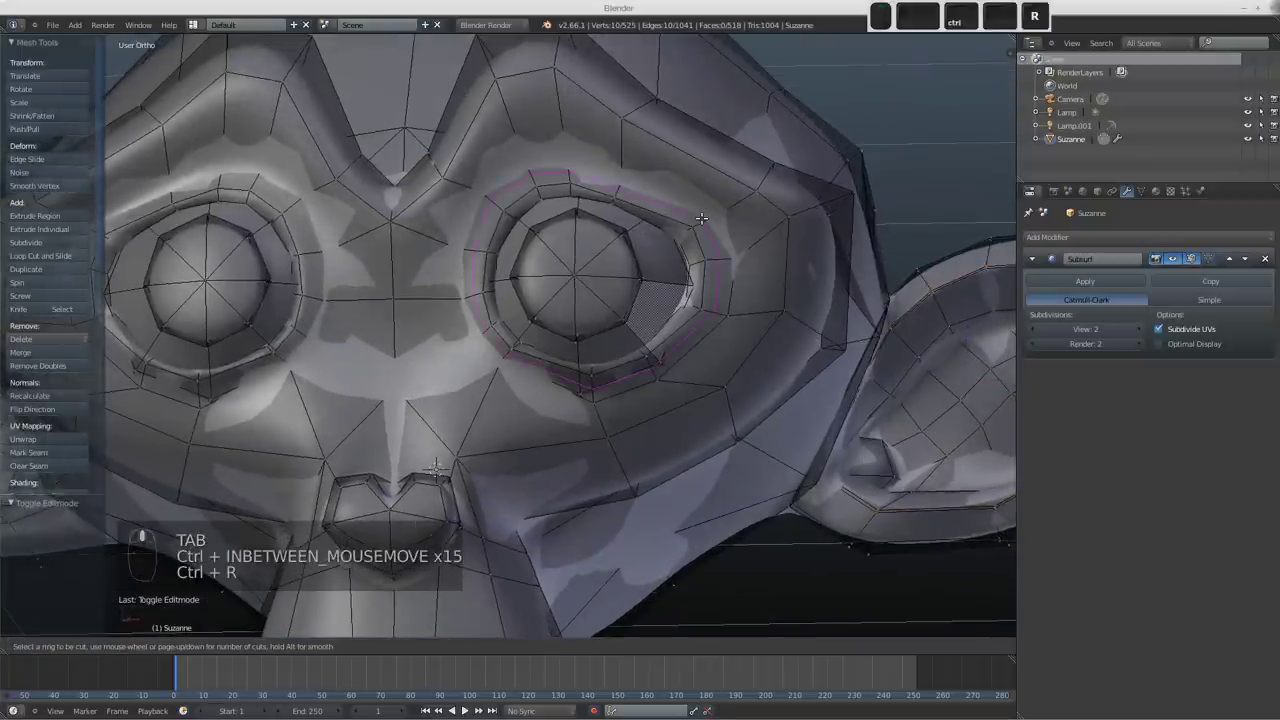
click(702, 217)
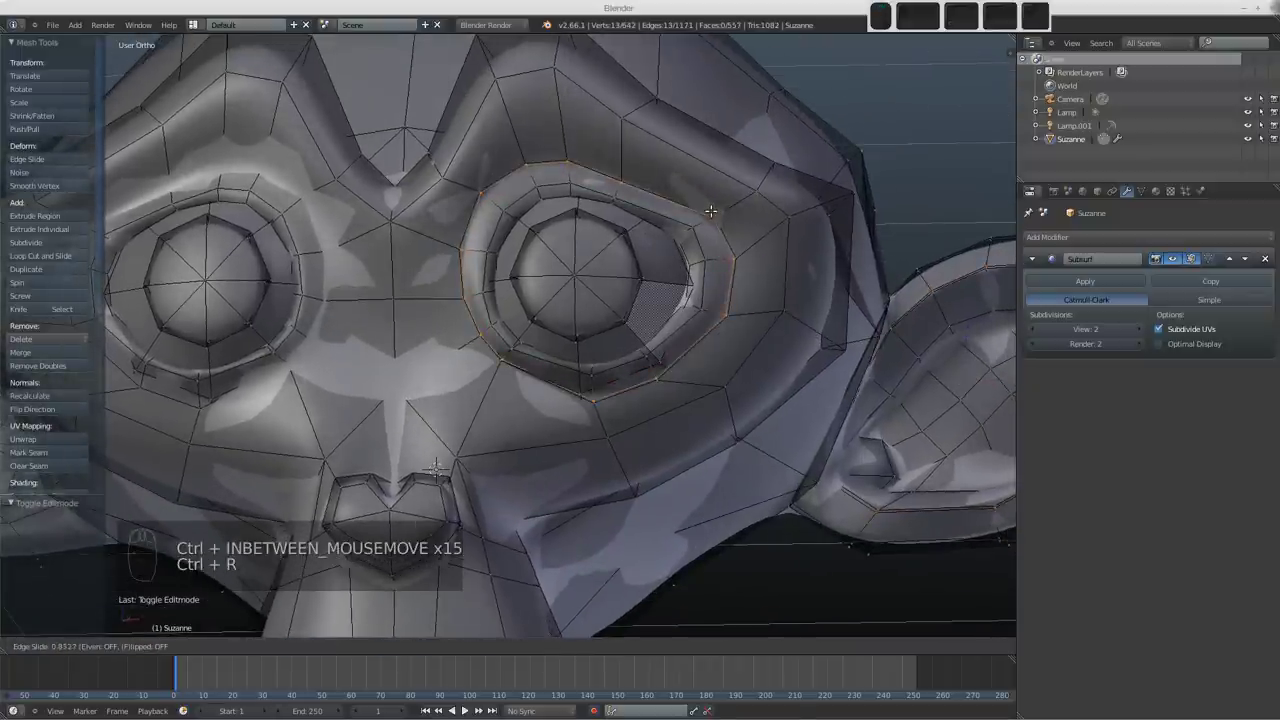
click(710, 212)
Step: Cut more edge loops along the inside of the same eye socket and shrink/fatten them by about 0.018
key(ctrl+r)
click(742, 264)
click(747, 266)
key(alt+s)
click(738, 260)
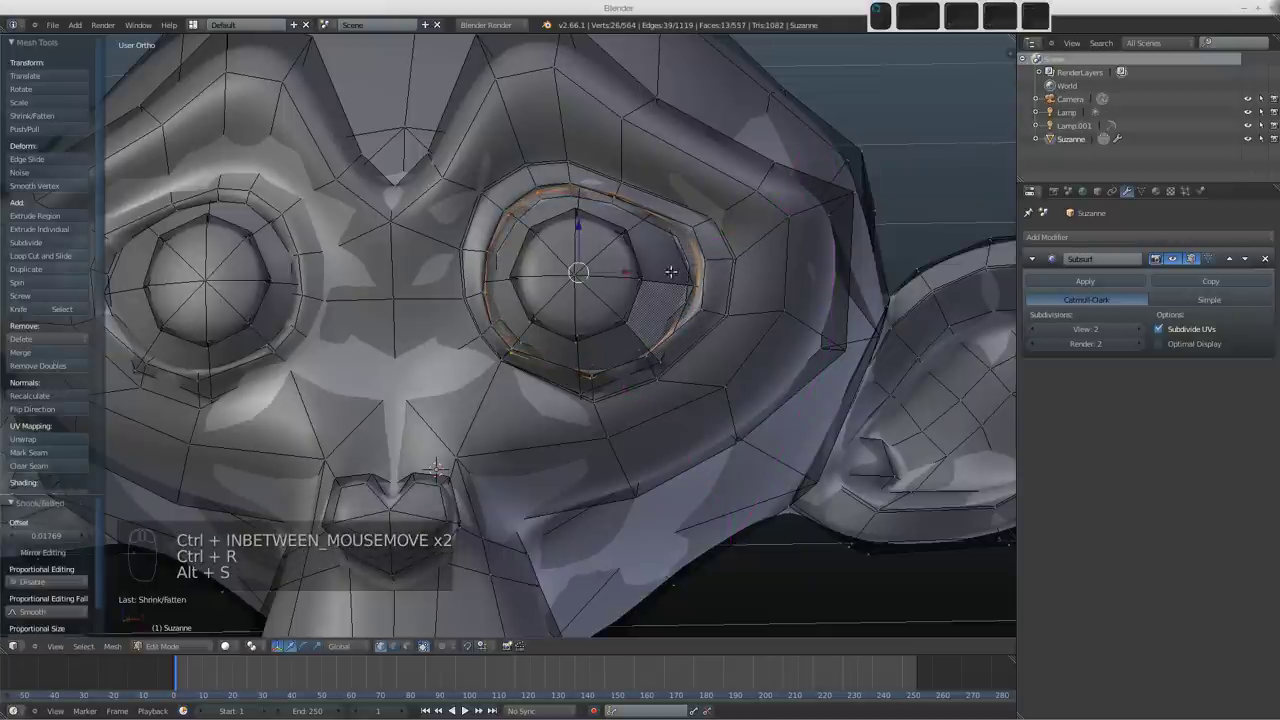
Step: Inspect the edited eye socket in Object Mode, undoing and redoing the last change to compare
key(Tab)
middle_drag(572, 298, 711, 235)
key(ctrl+z)
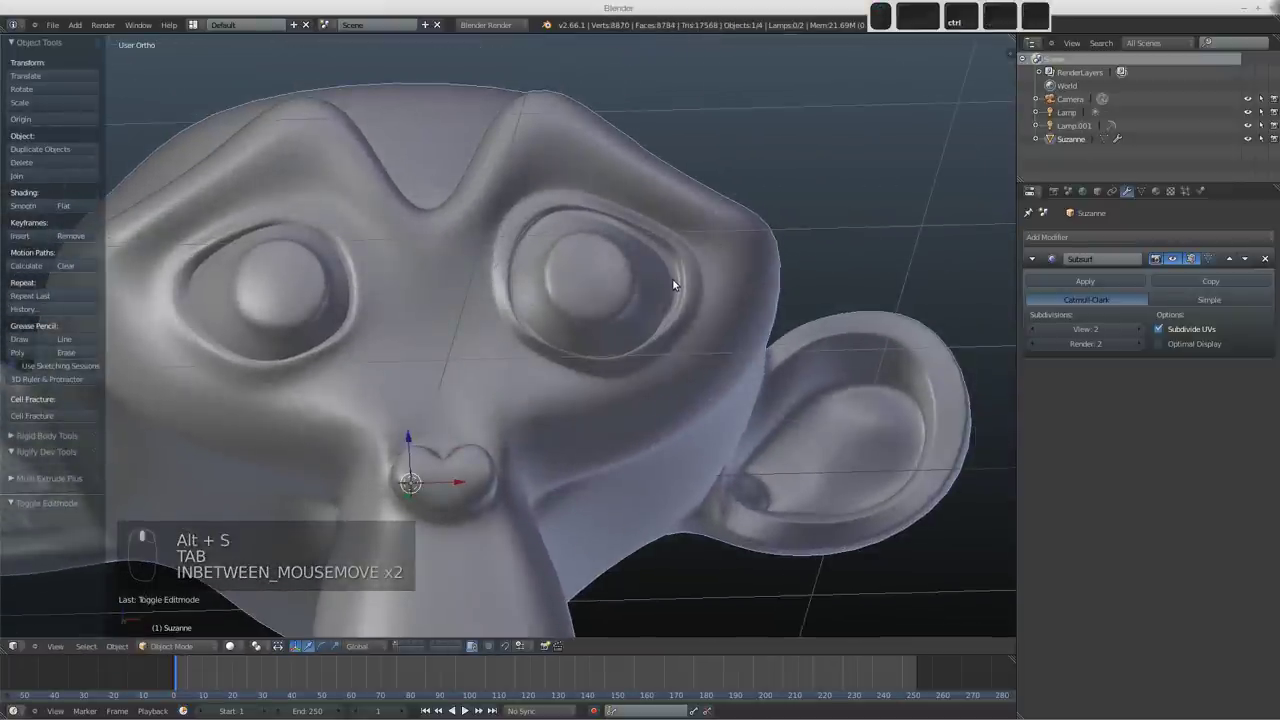
key(ctrl+shift+z)
middle_drag(672, 279, 570, 253)
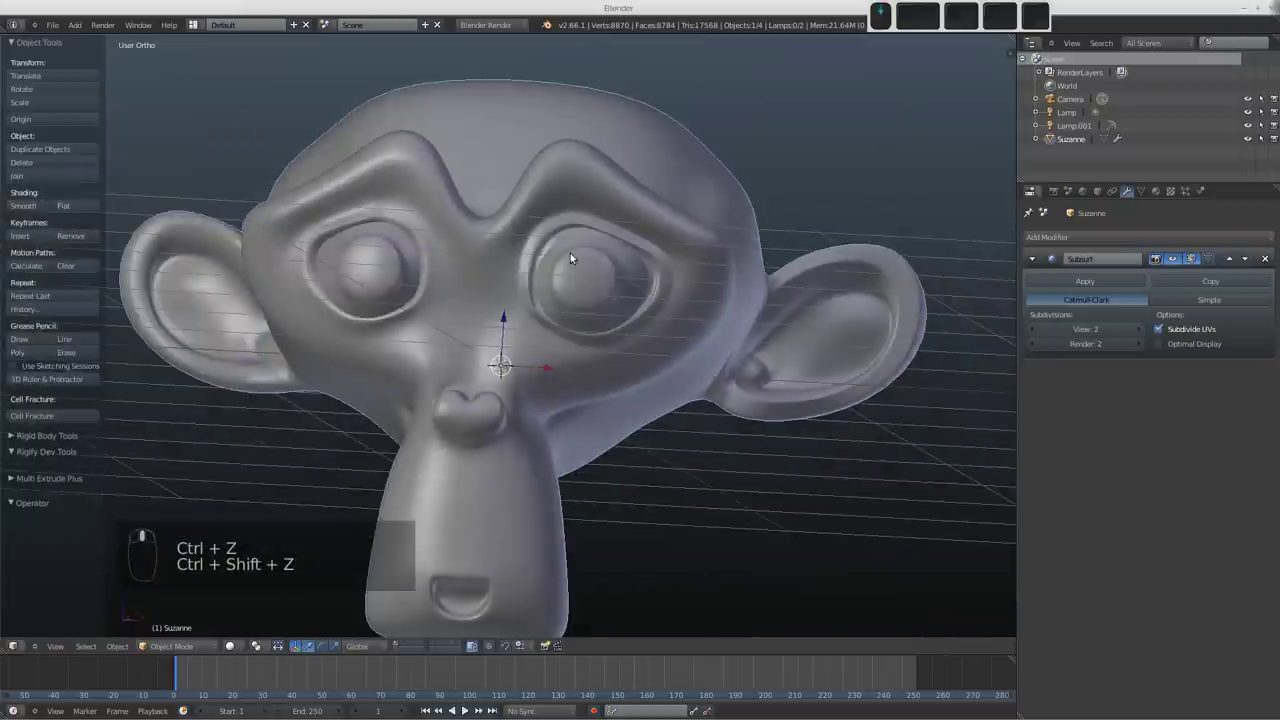
scroll(446, 301, up, 2)
scroll(650, 320, down, 2)
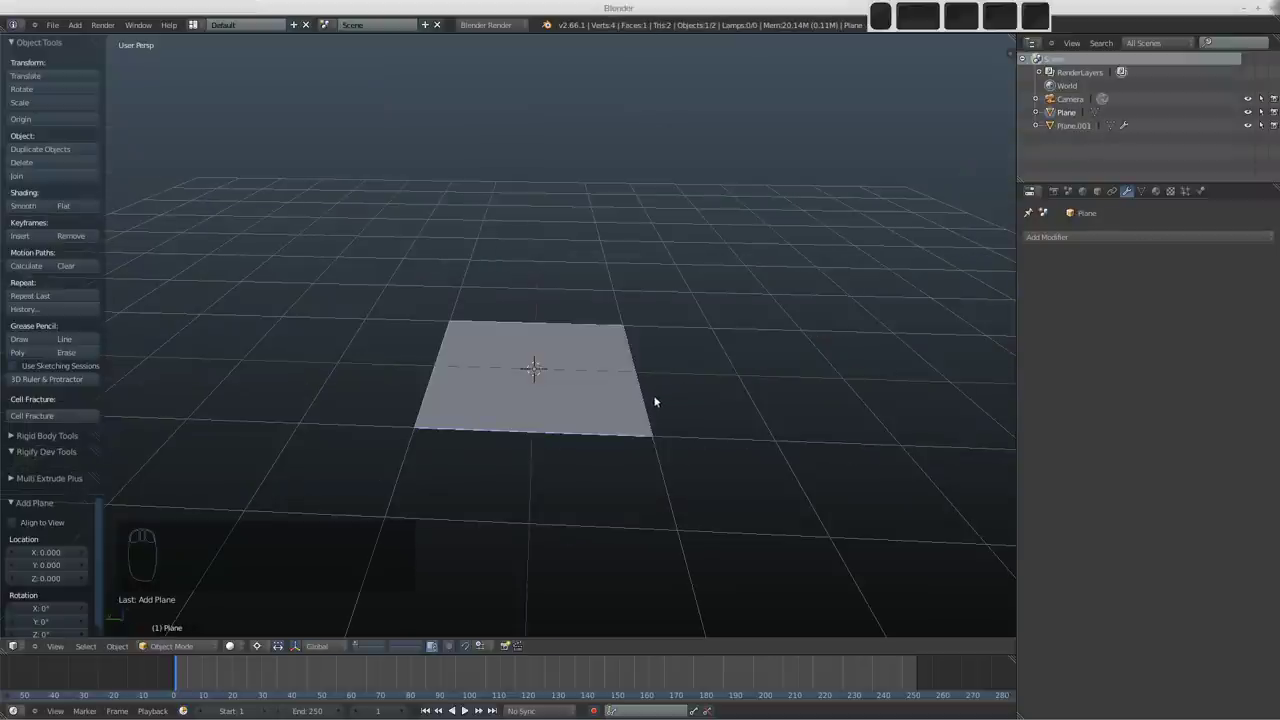
Step: Subdivide the whole plane four times in Edit Mode to make a 16 by 16 grid
shift+middle_drag(588, 447, 600, 414)
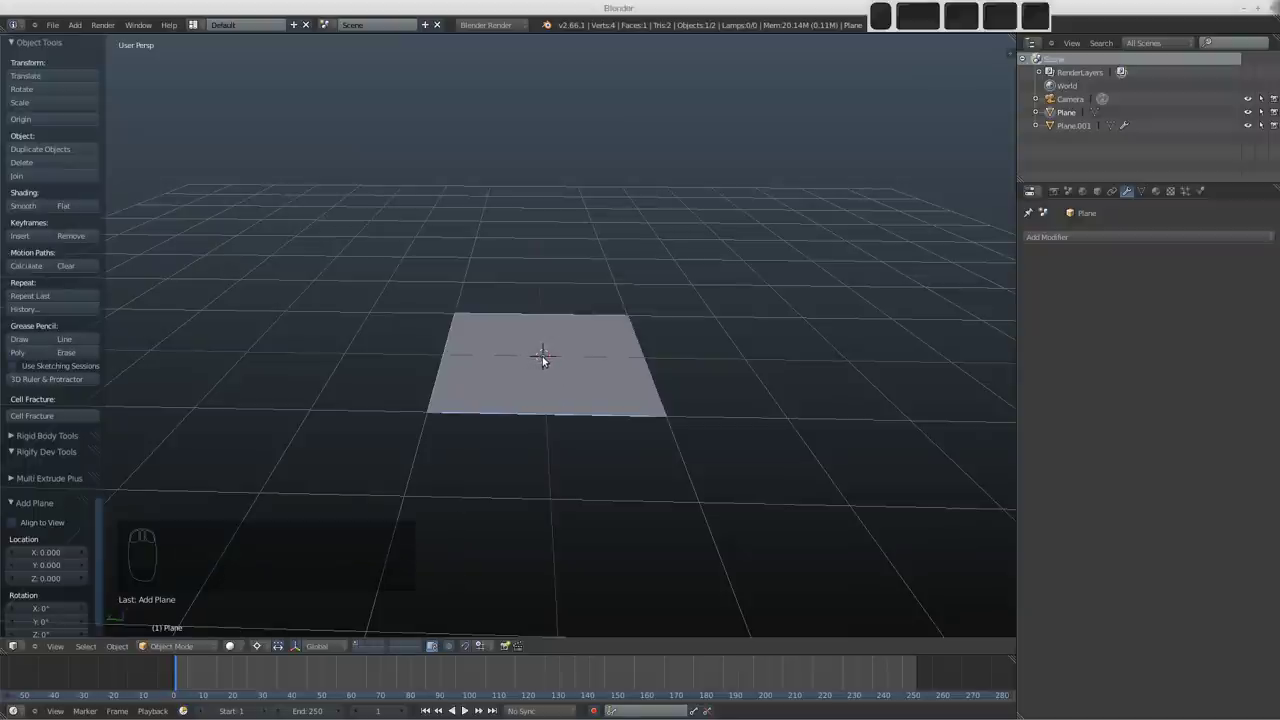
key(Tab)
middle_drag(541, 360, 541, 376)
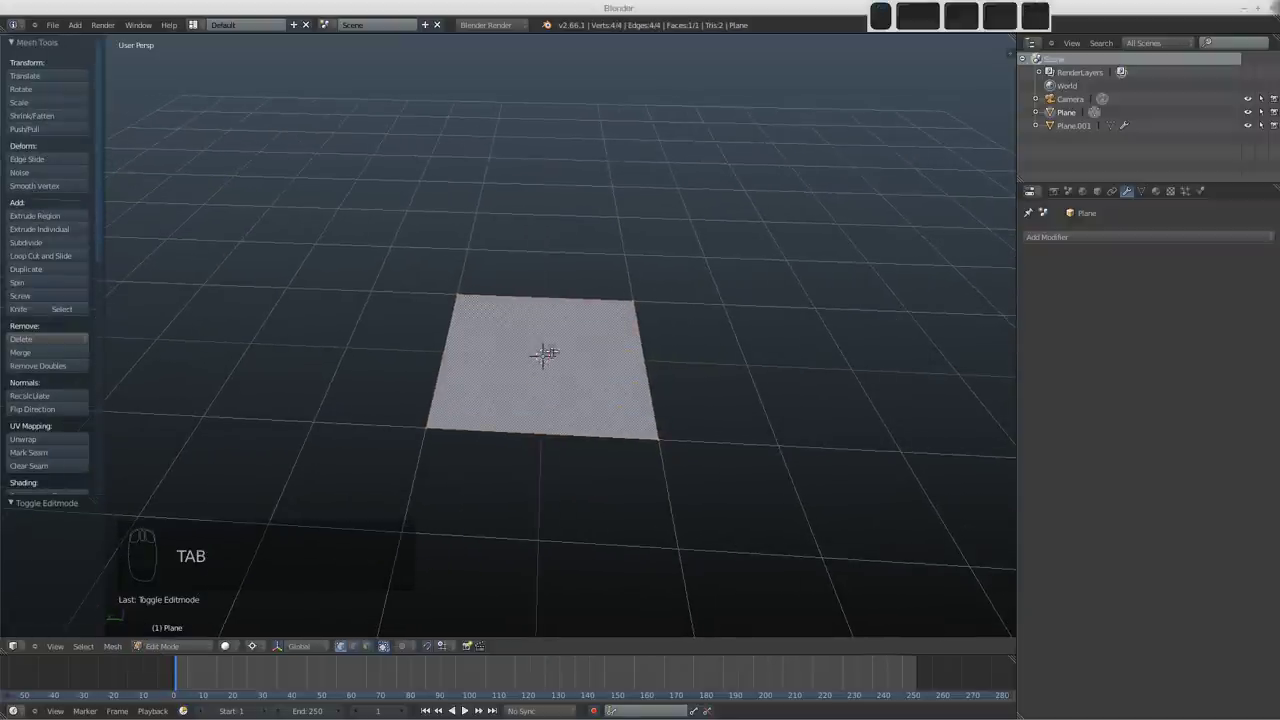
key(w)
click(550, 350)
key(w)
click(554, 351)
key(w)
click(554, 351)
key(w)
click(554, 351)
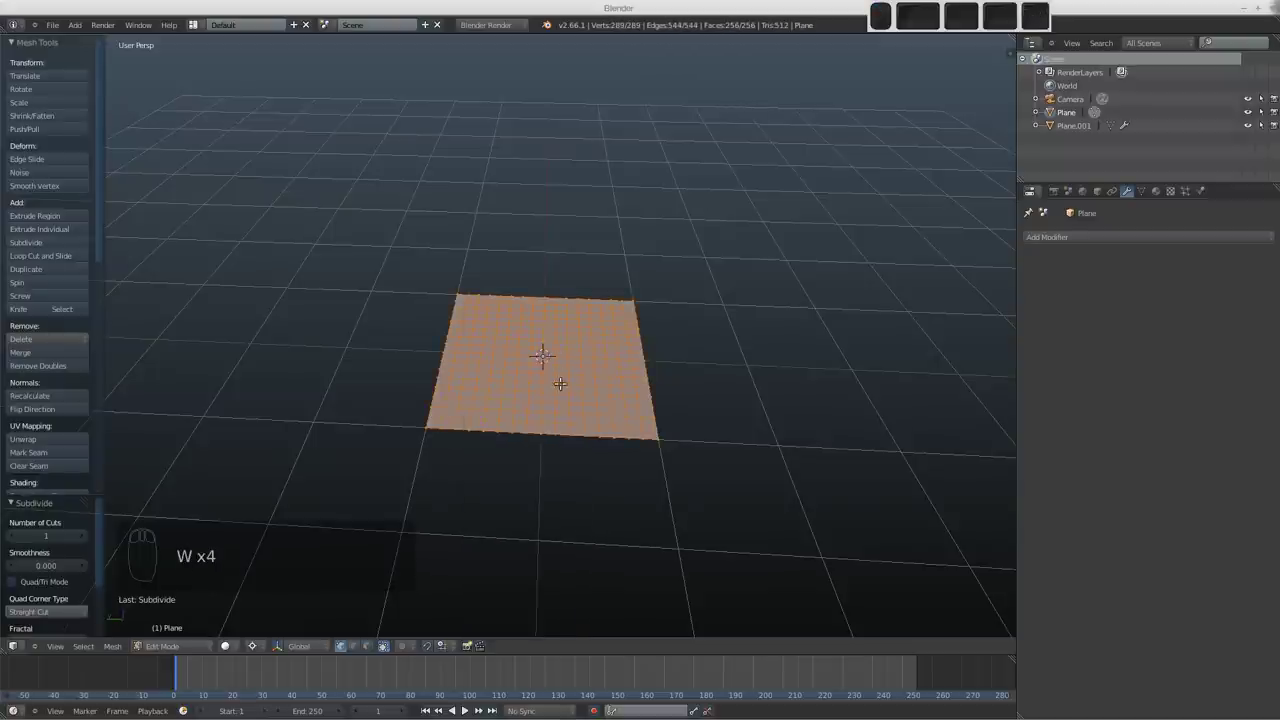
Step: Deselect all of the subdivided plane's geometry and turn on the 3D manipulator
scroll(541, 371, up, 3)
middle_drag(528, 405, 514, 364)
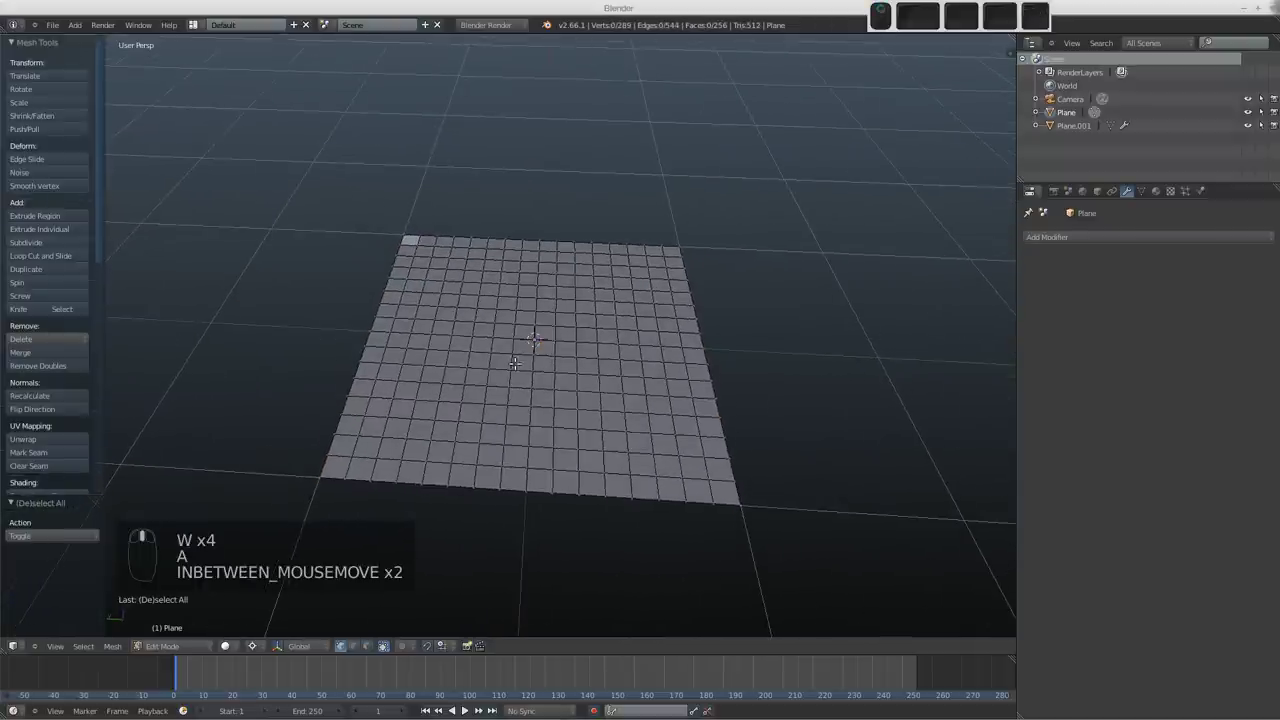
key(ctrl+space)
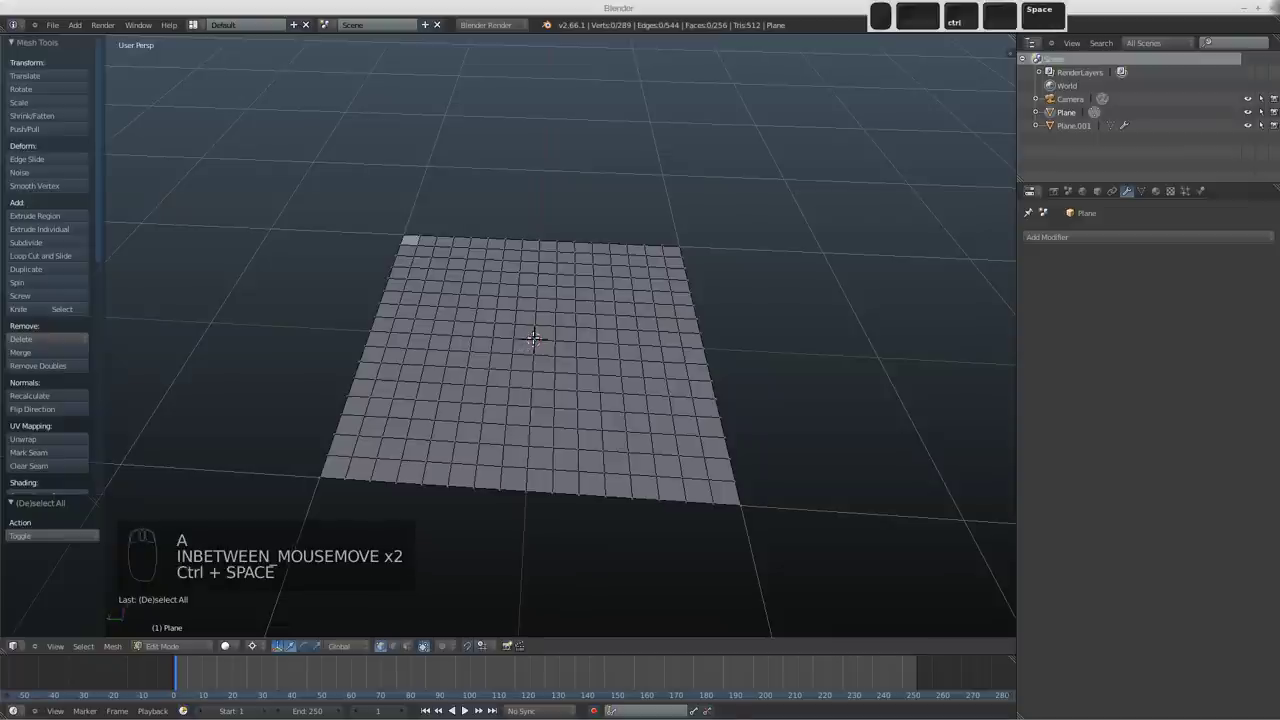
Step: Try two other pivot point options and turn the 3D manipulator off
key(comma)
key(period)
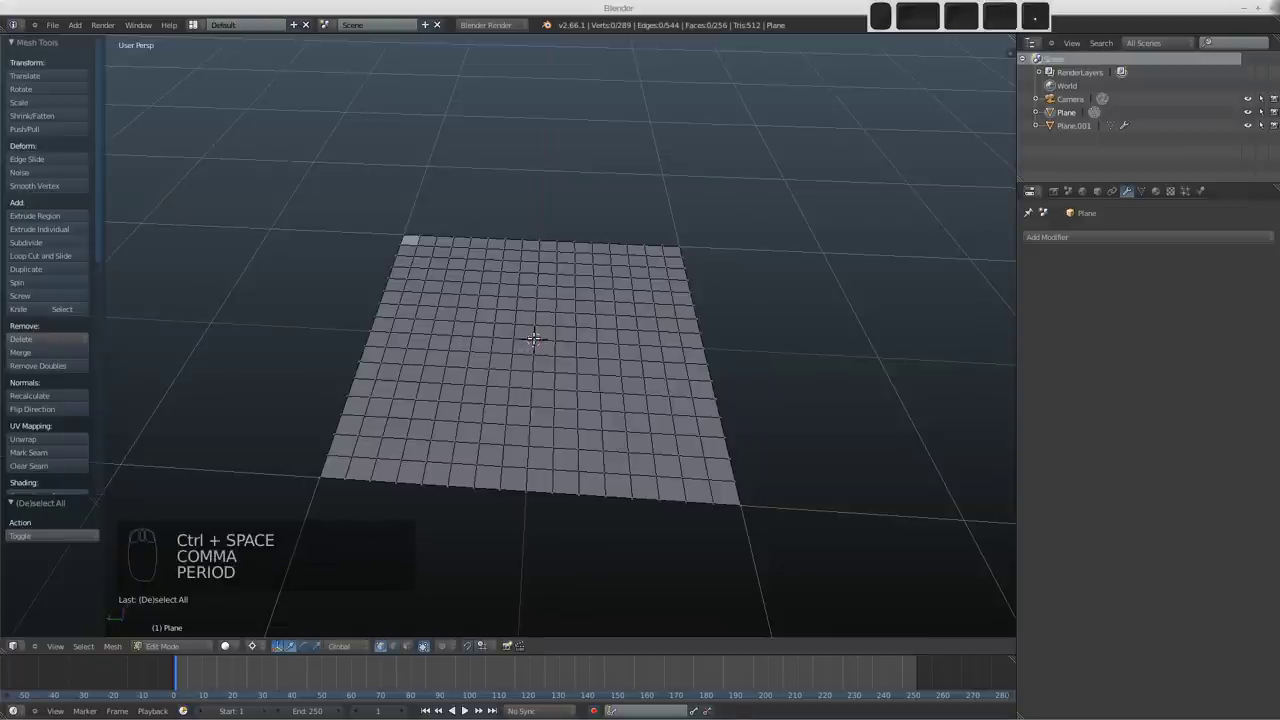
key(ctrl+space)
mouse_move(527, 366)
middle_down()
mouse_move(522, 395)
mouse_move(540, 368)
middle_up()
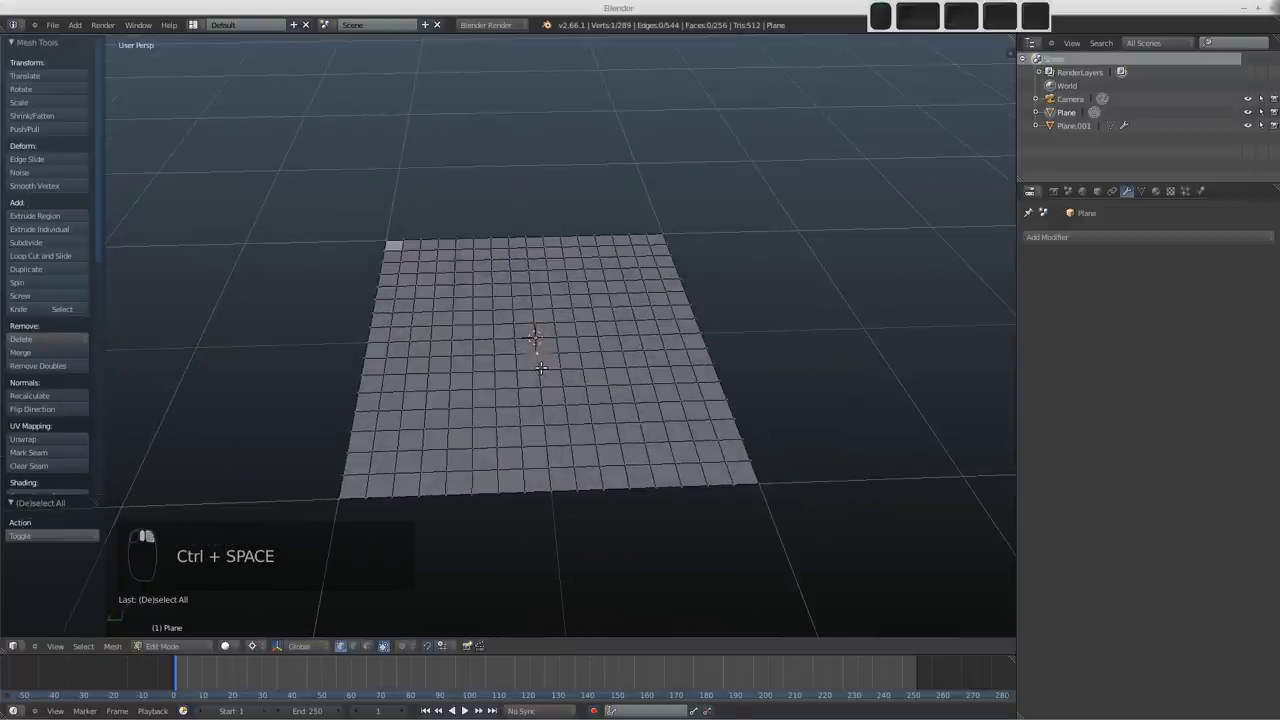
key(ctrl+space)
key(ctrl+space)
Step: Select a lengthwise edge loop slightly off the plane's centre in vertex mode, comparing it with a single-vertex selection
middle_drag(513, 403, 572, 390)
alt+right_click(568, 386)
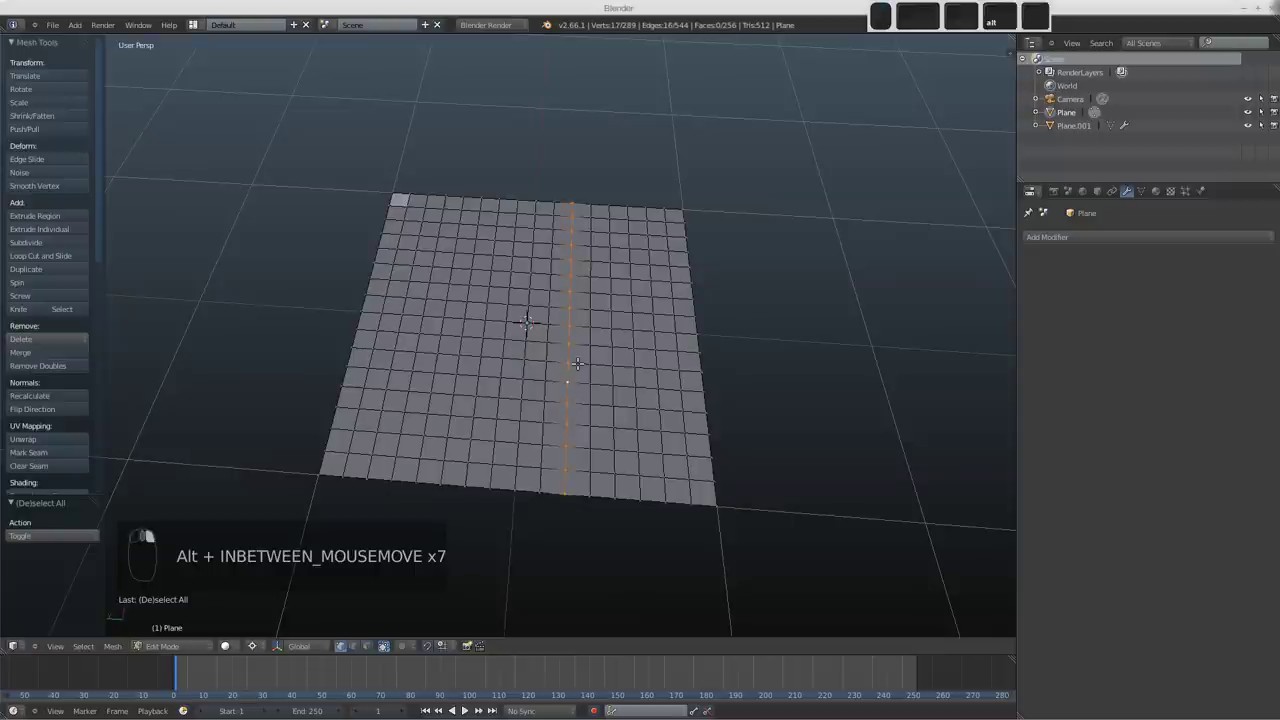
middle_drag(586, 416, 629, 377)
scroll(597, 390, up, 2)
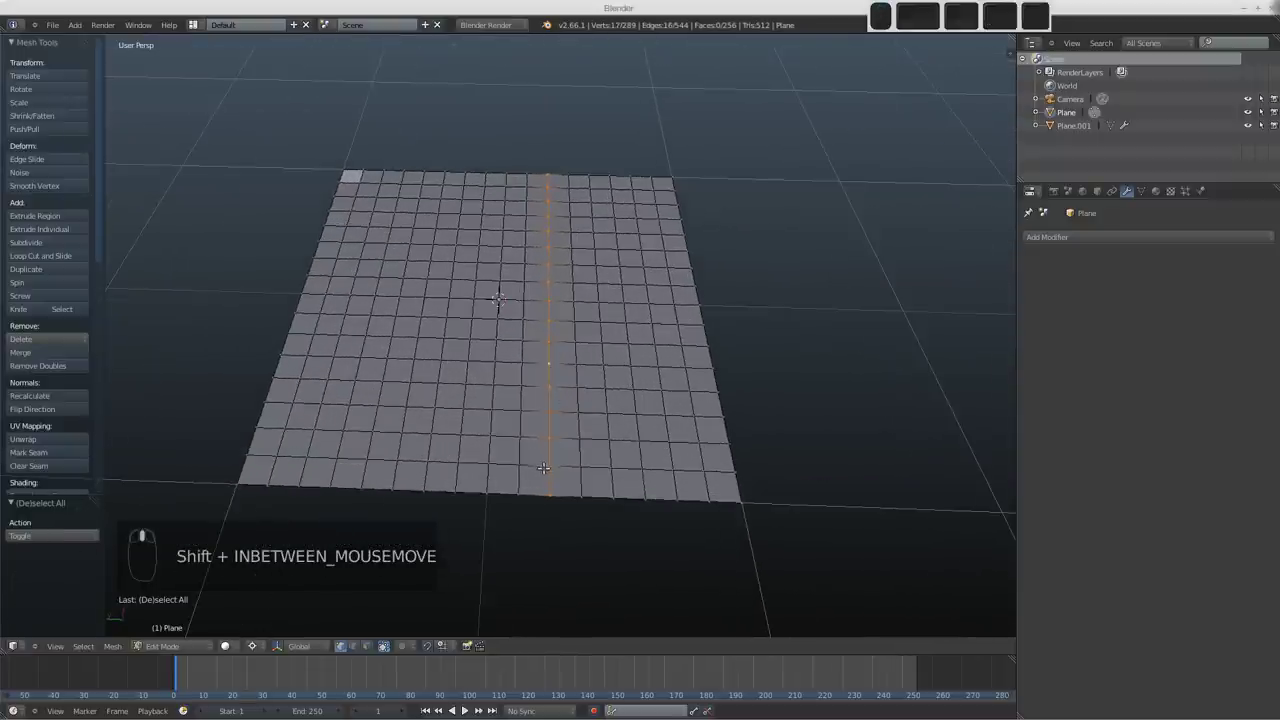
right_click(548, 387)
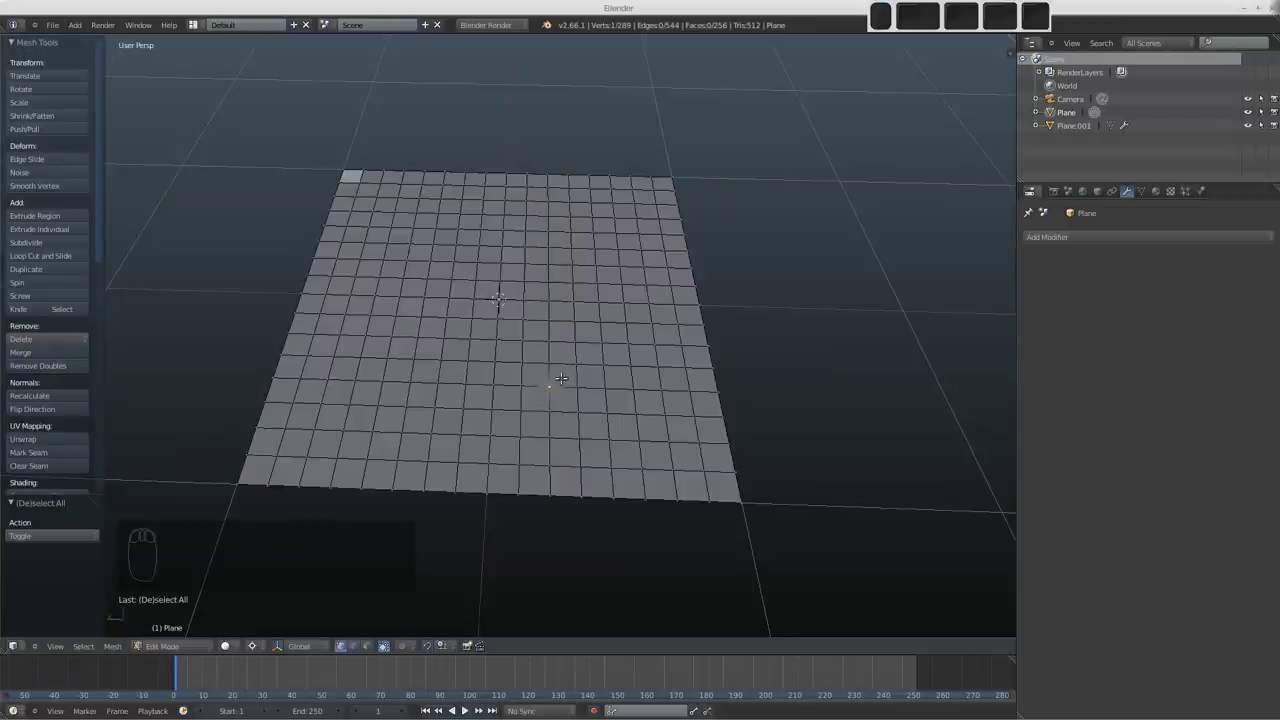
alt+right_click(553, 459)
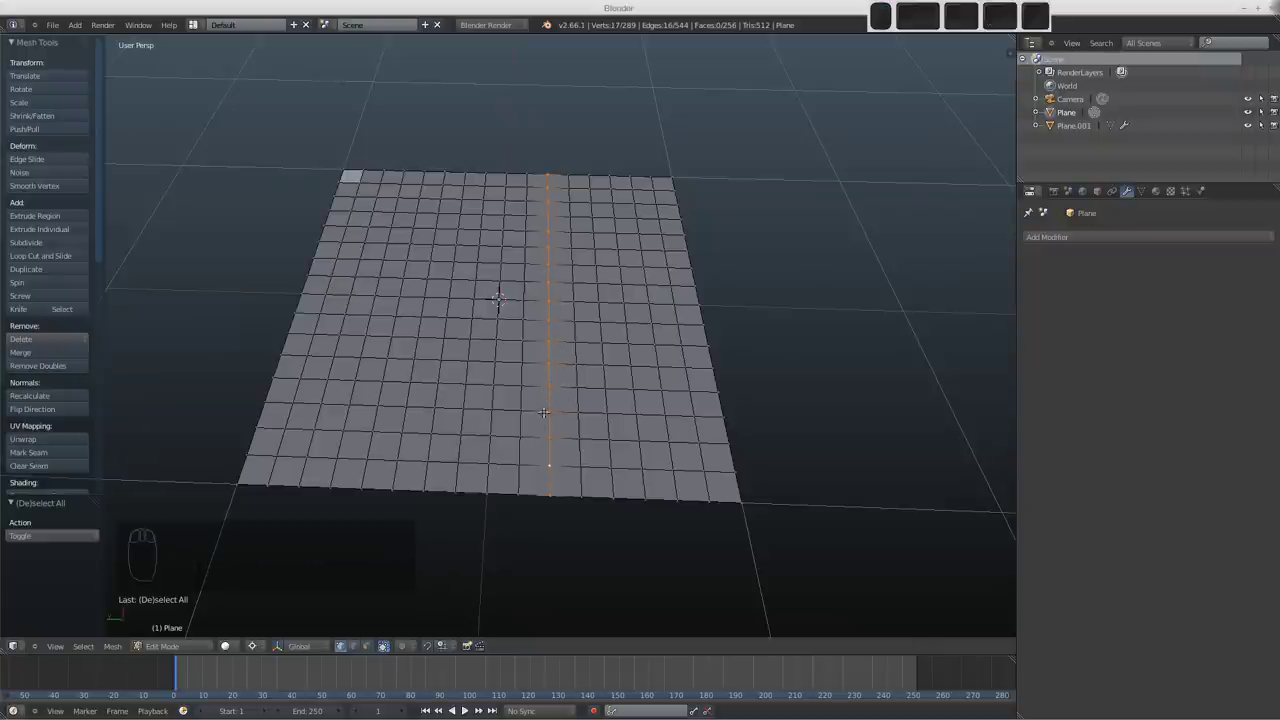
mouse_move(572, 362)
middle_down()
mouse_move(548, 344)
mouse_move(573, 330)
mouse_move(557, 320)
mouse_move(547, 347)
mouse_move(560, 364)
middle_up()
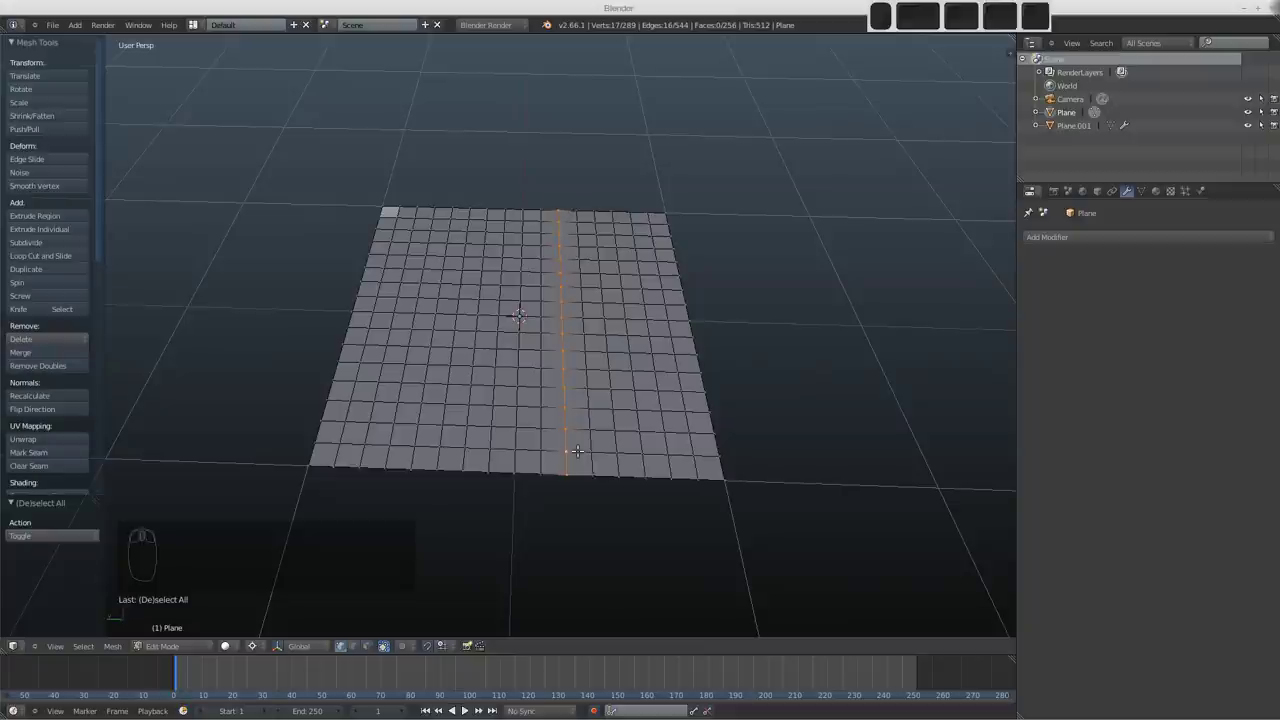
scroll(556, 355, up, 1)
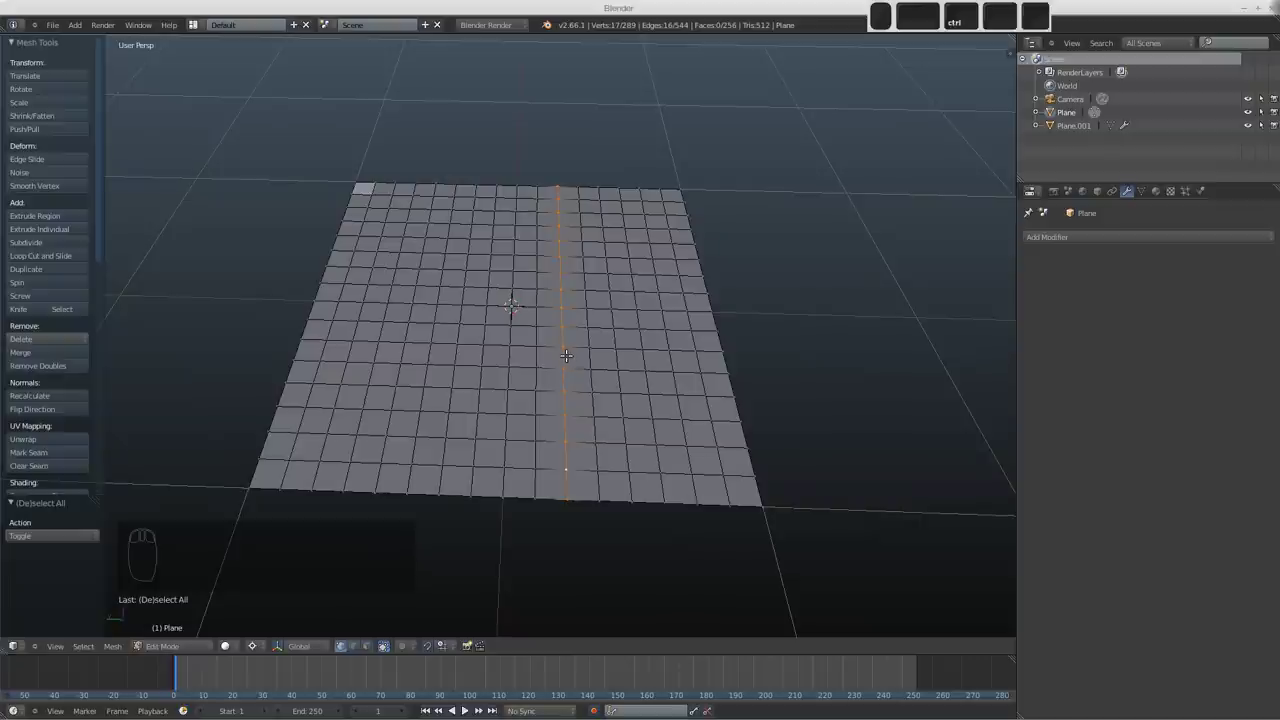
Step: Switch to edge selection and select the ring of crosswise edges in the column beside the loop
key(ctrl+Tab)
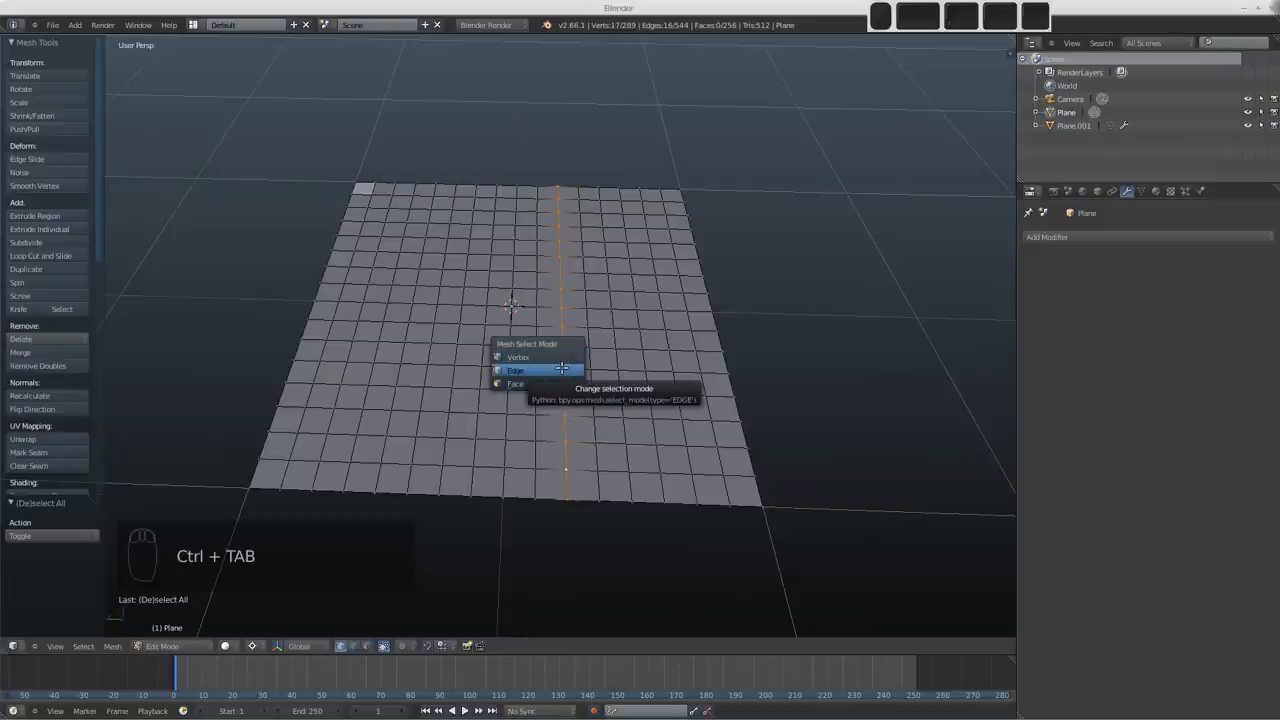
click(562, 369)
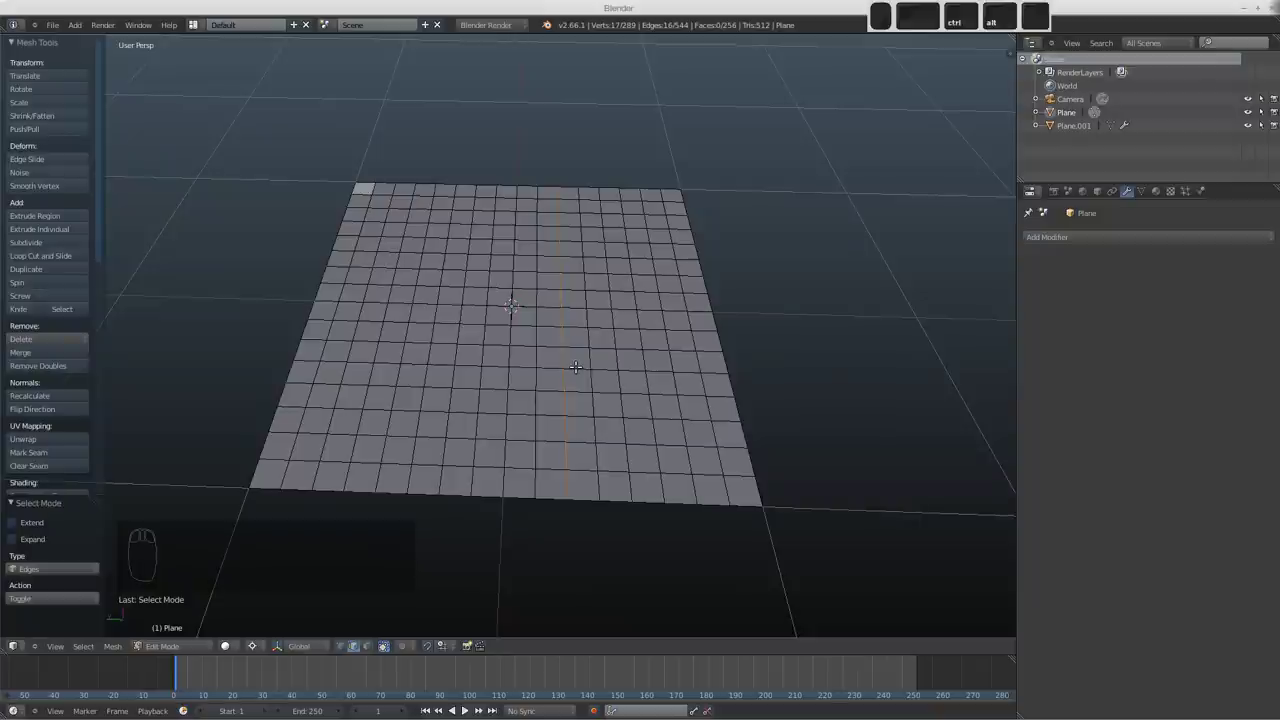
ctrl+alt+click(577, 369)
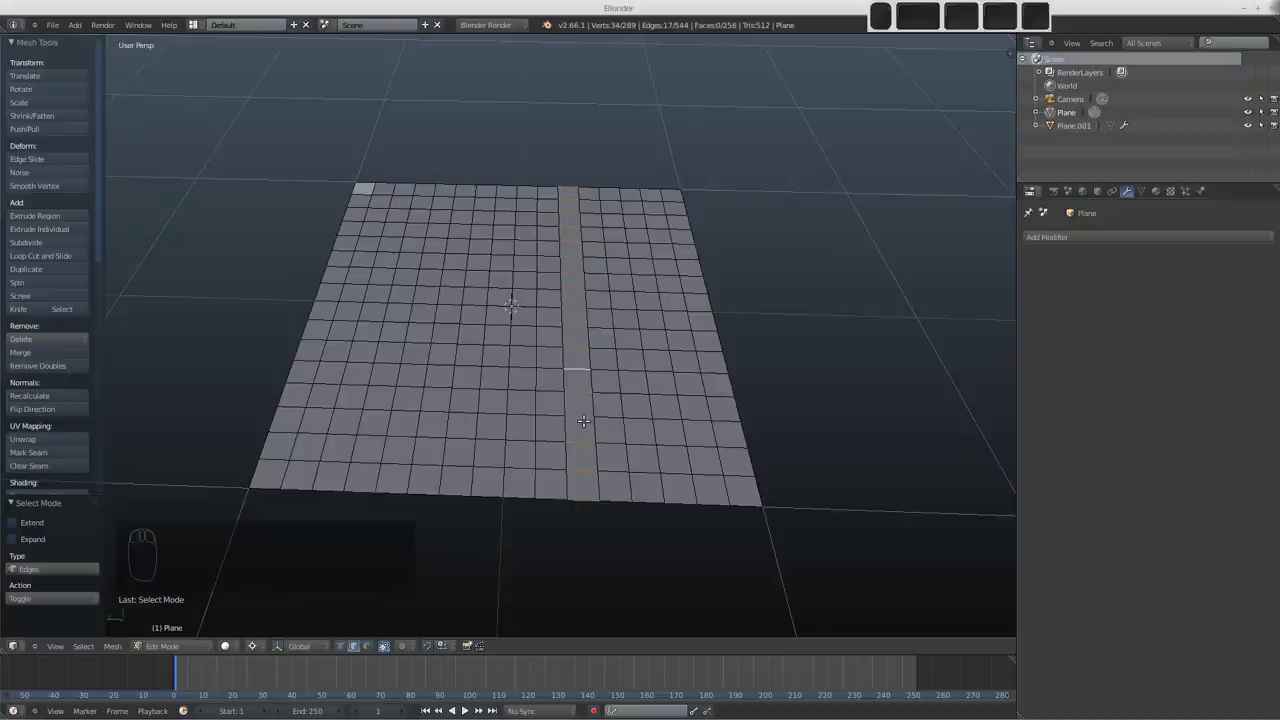
Step: Try a loop cut along the adjacent column and reselect the crosswise edge ring
key(ctrl+r)
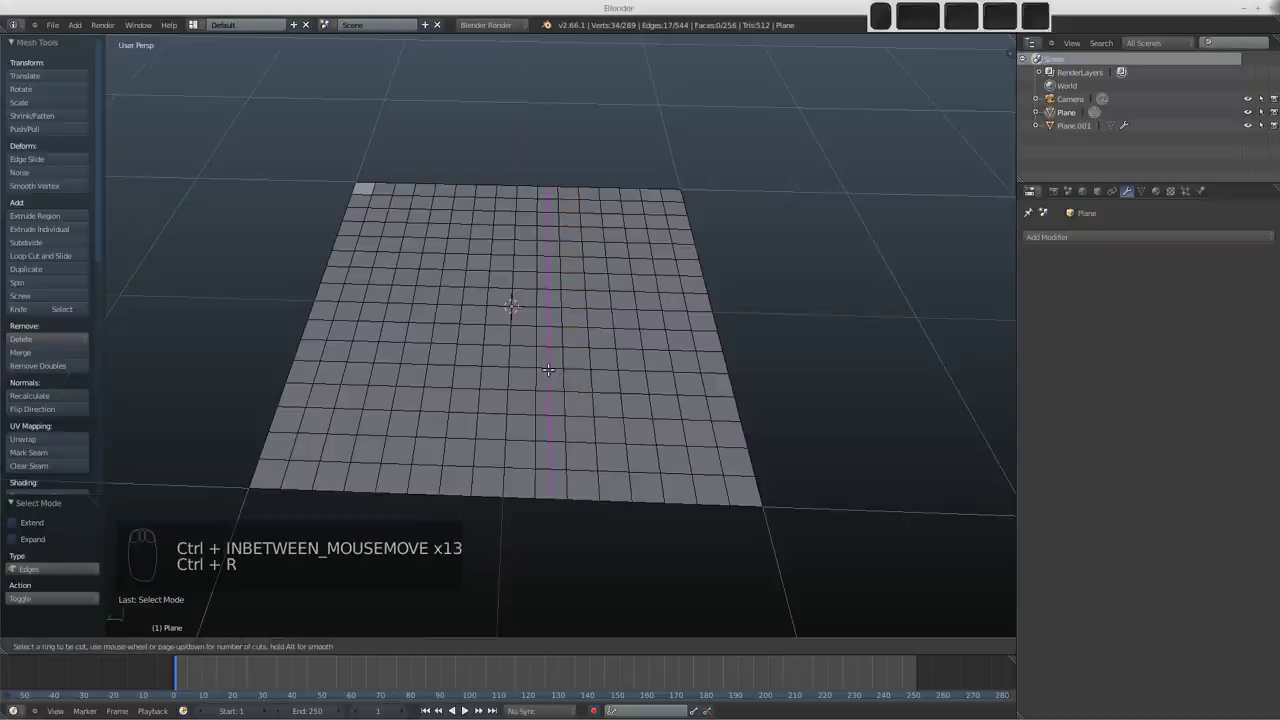
click(548, 370)
right_click(552, 372)
ctrl+alt+right_click(579, 391)
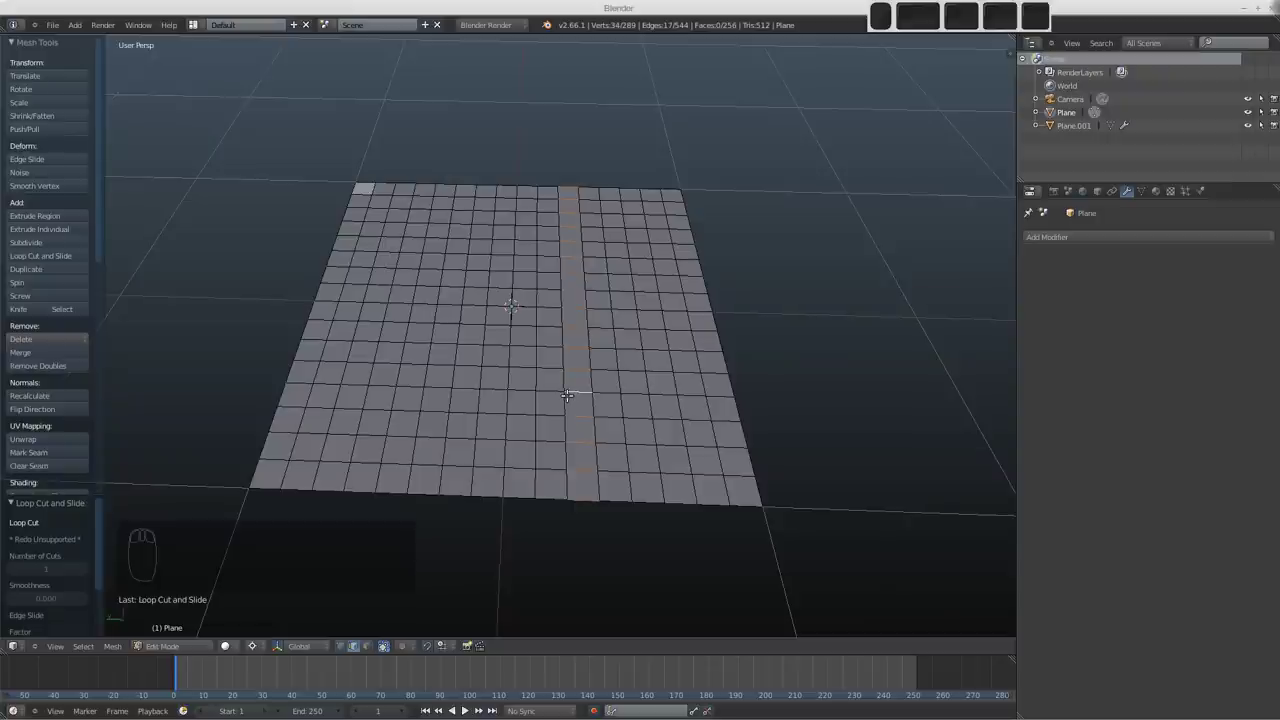
Step: Switch to face selection and select the full lengthwise face loop in the same column
key(ctrl+Tab)
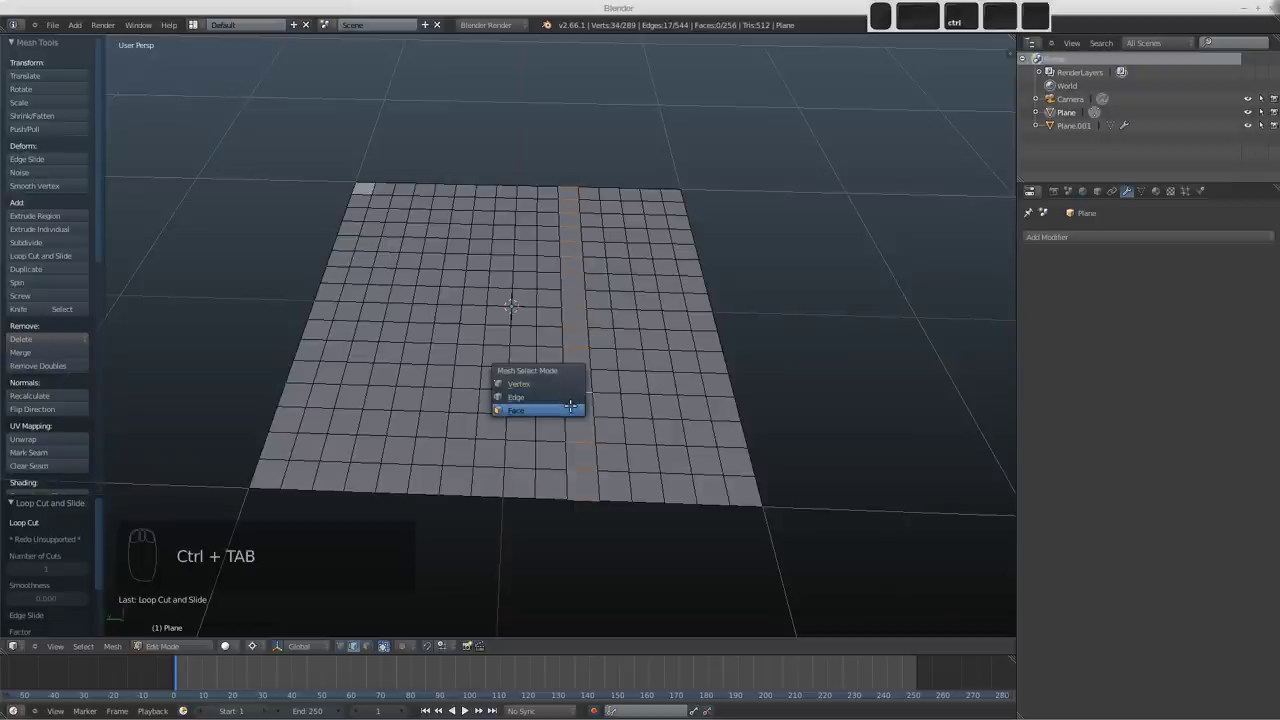
click(571, 406)
alt+click(577, 386)
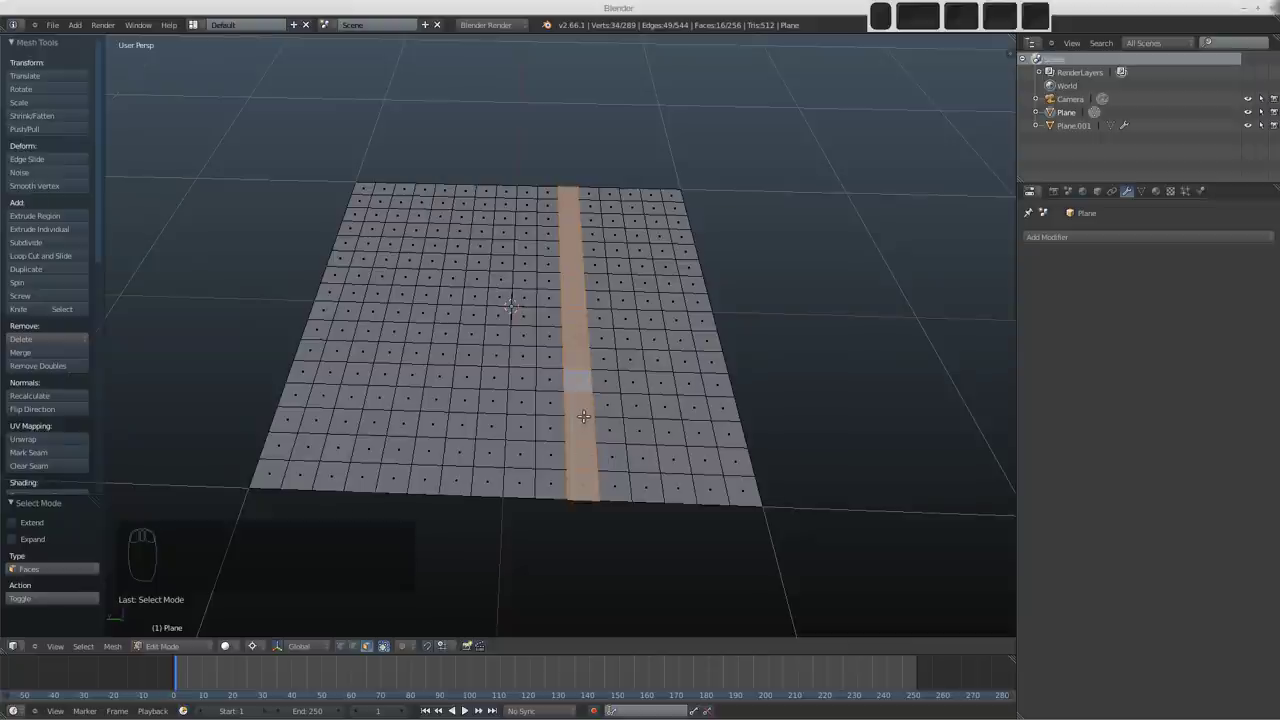
Step: Return to vertex selection, select the two edge loops bordering that column, and deselect everything
key(ctrl+Tab)
click(565, 357)
alt+right_click(566, 375)
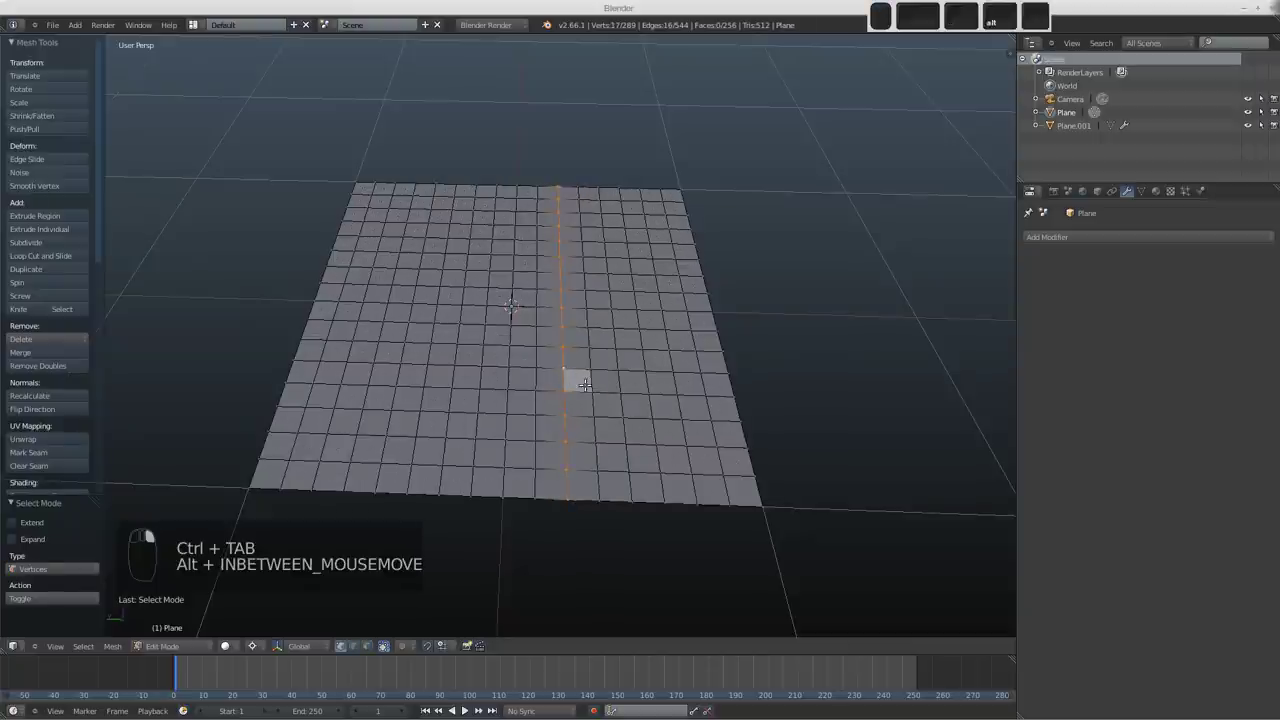
alt+shift+right_click(592, 382)
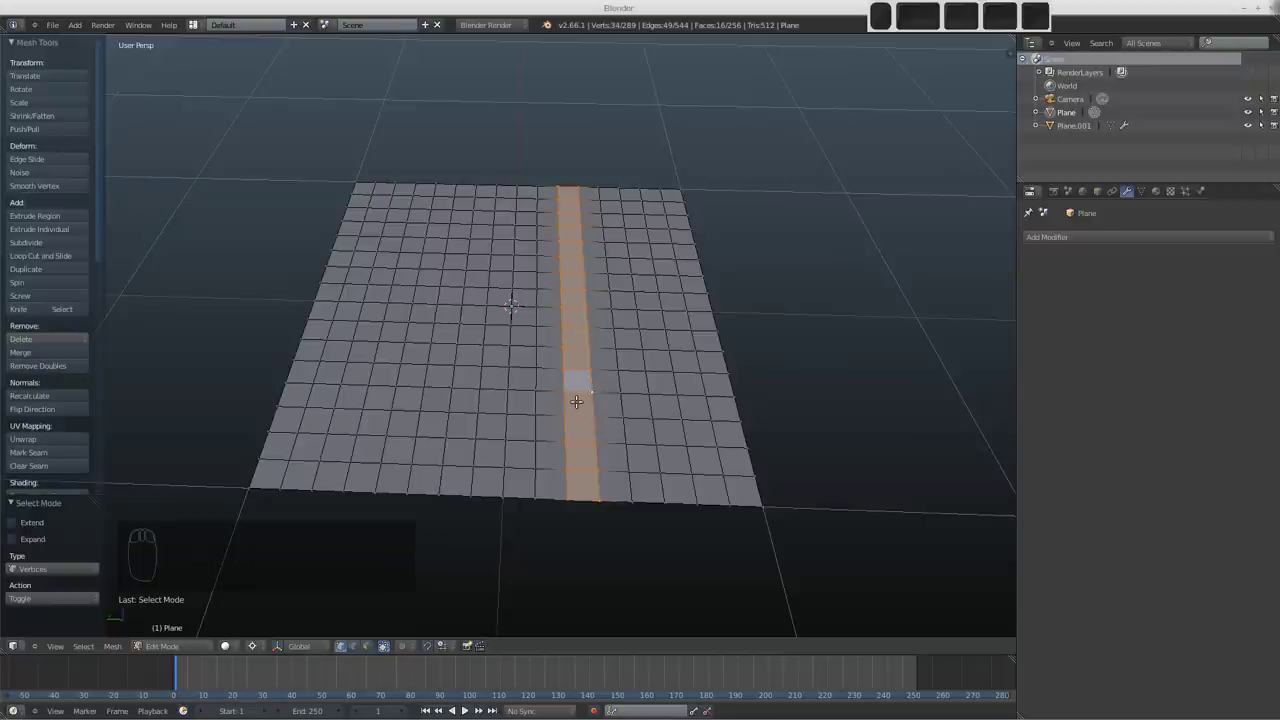
middle_drag(571, 380, 562, 407)
key(a)
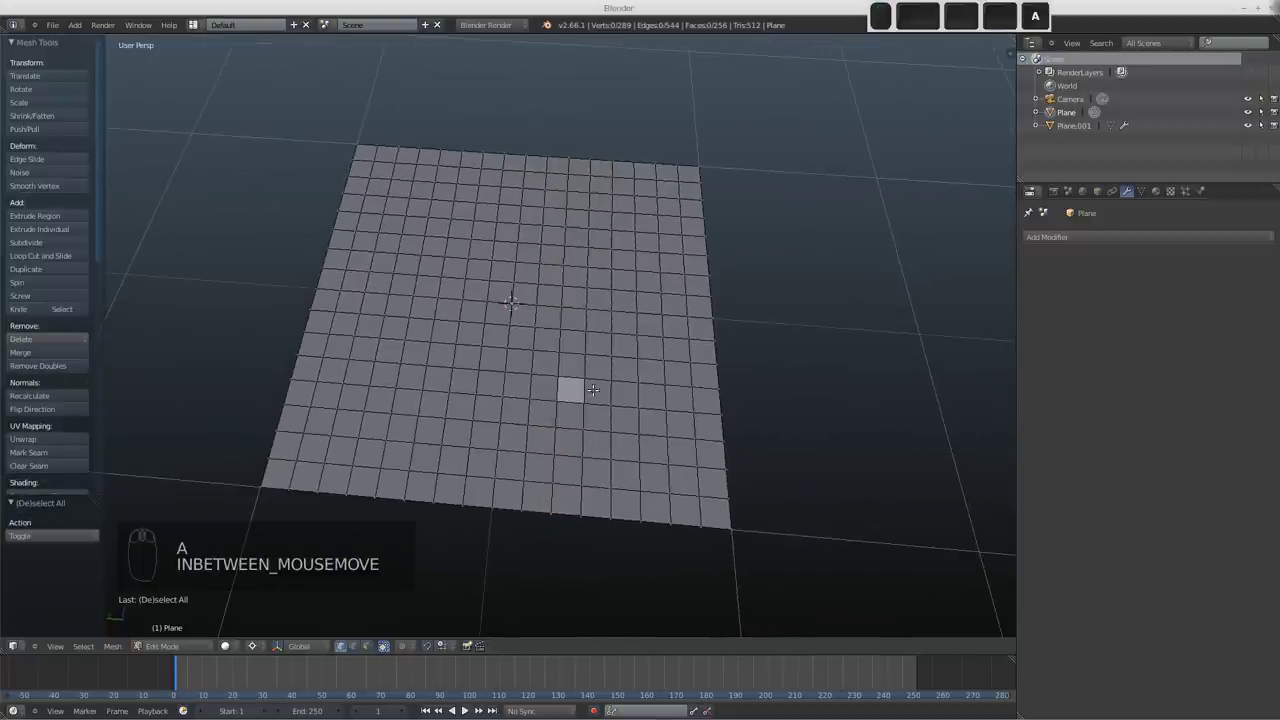
Step: Connect two diagonally opposite vertices of one grid face with an edge, splitting it into two triangles
middle_drag(597, 417, 582, 388)
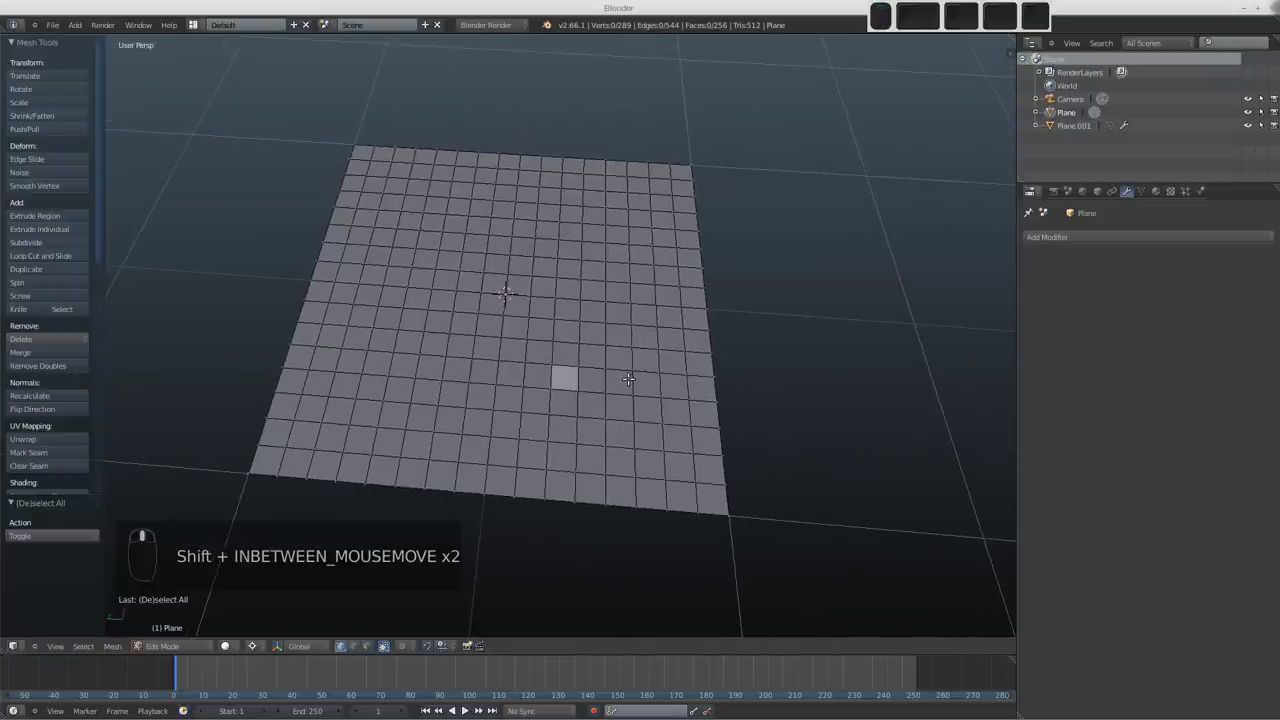
shift+right_click(626, 354)
key(j)
shift+middle_drag(603, 366, 566, 338)
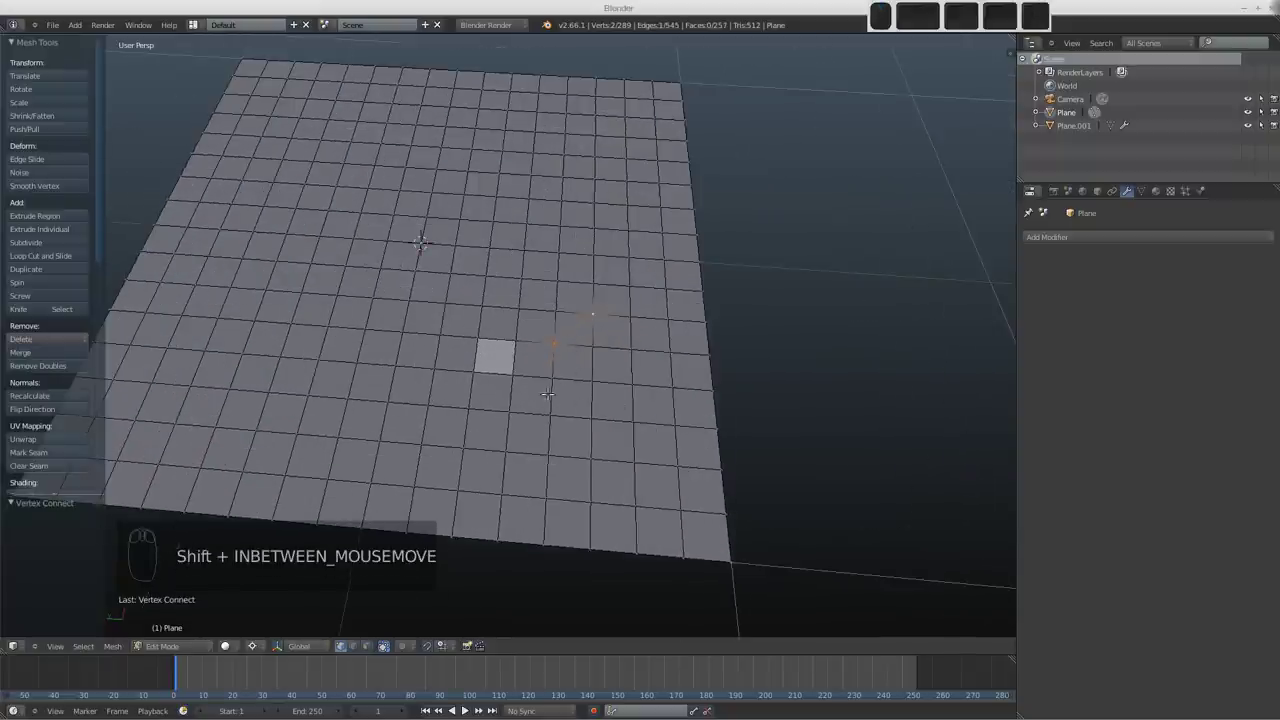
Step: Select the edge loop running from the plane's near edge to the diagonal, and reduce the selection to the diagonal's end vertex
alt+right_click(550, 396)
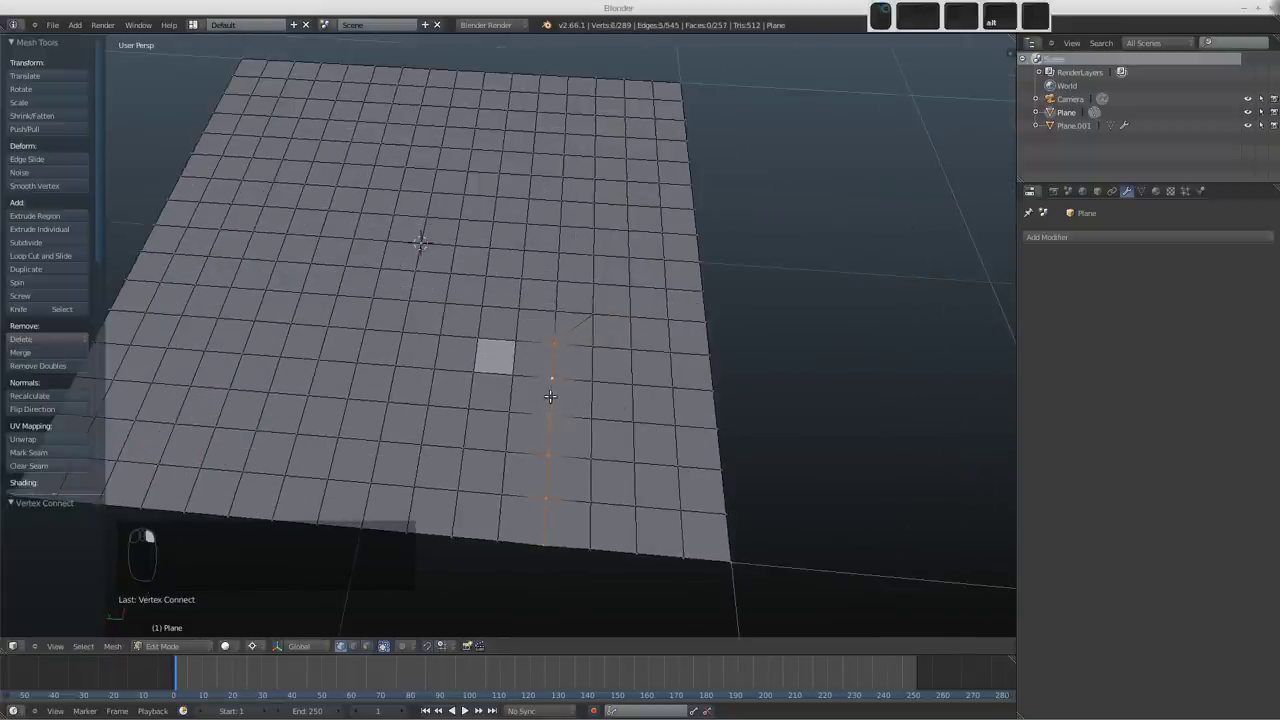
right_click(557, 343)
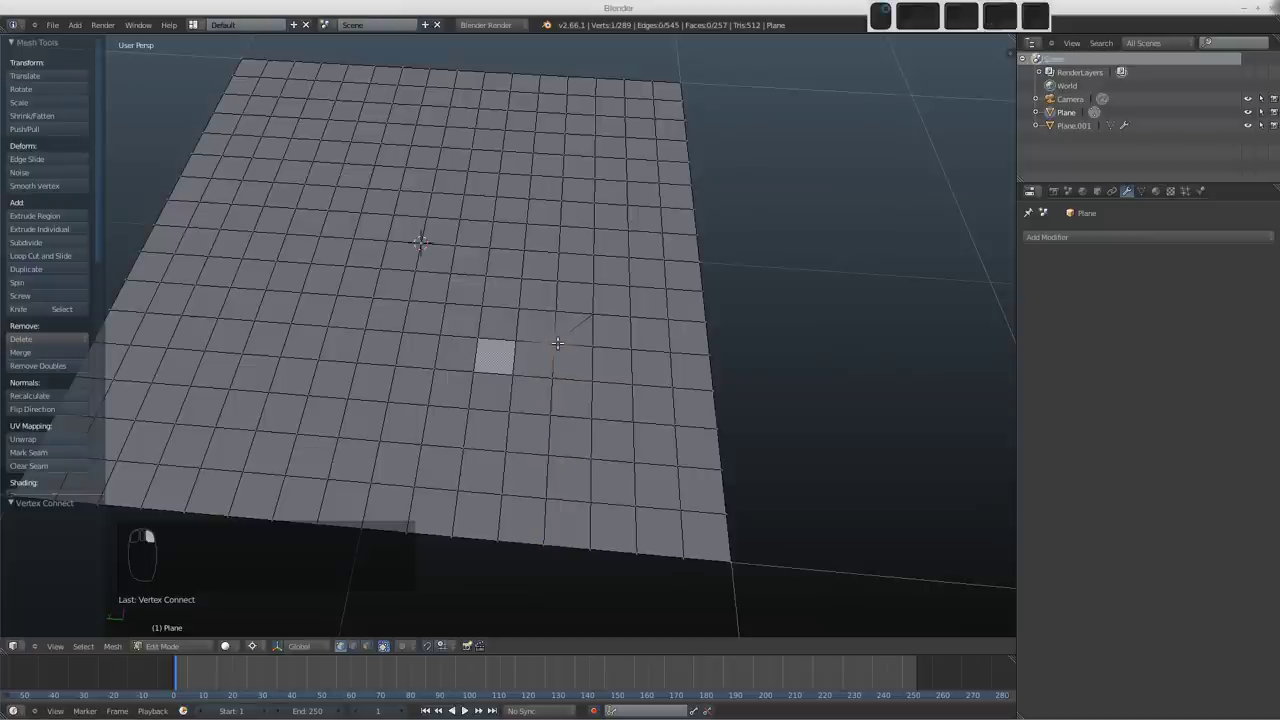
scroll(557, 370, up, 2)
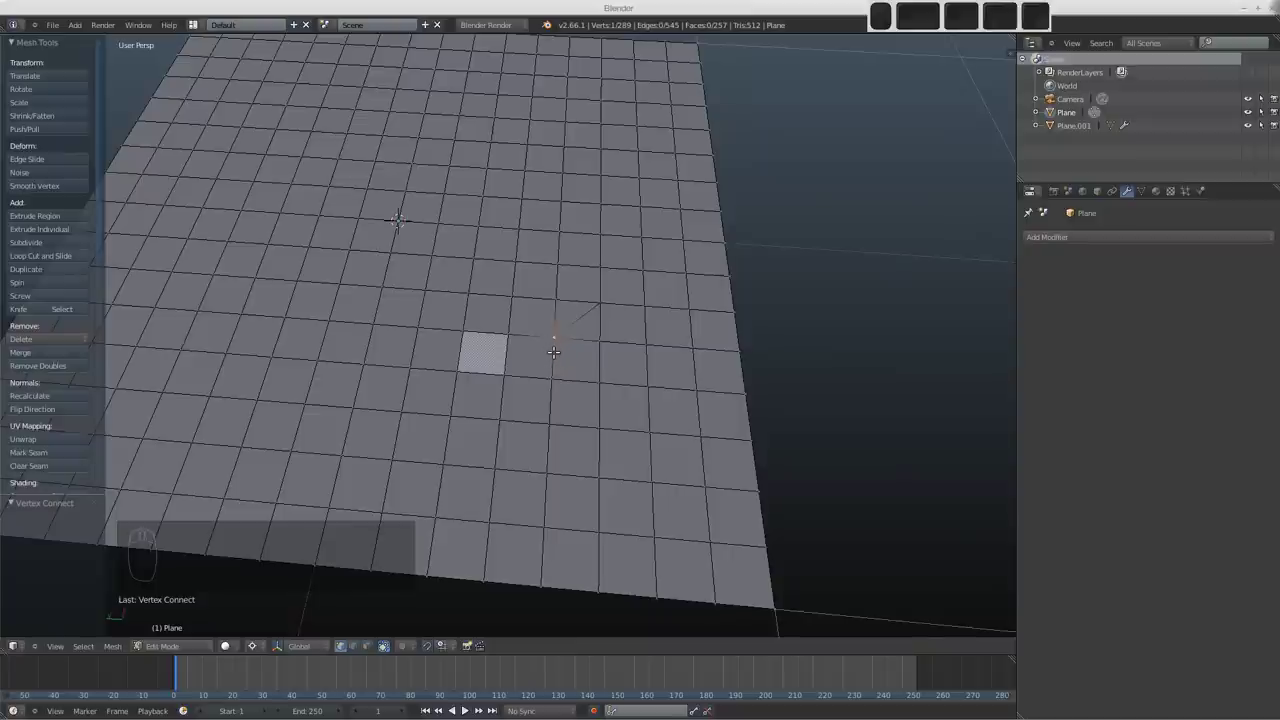
Step: Draw a grease pencil mark around the diagonal's end vertex and erase it again
mouse_move(553, 353)
mouse_down()
mouse_move(542, 325)
mouse_move(529, 336)
mouse_move(579, 337)
mouse_up()
mouse_move(549, 347)
right_down()
mouse_move(566, 337)
mouse_move(563, 309)
mouse_move(639, 361)
right_up()
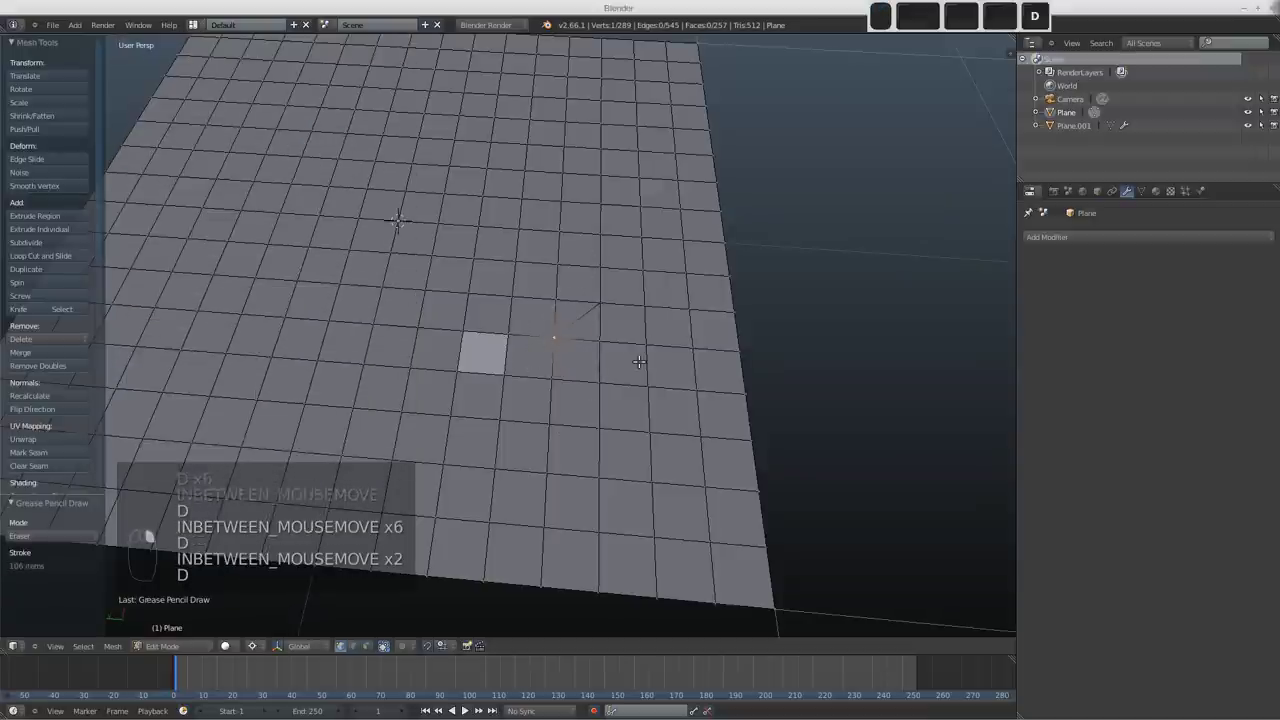
middle_drag(639, 361, 553, 322)
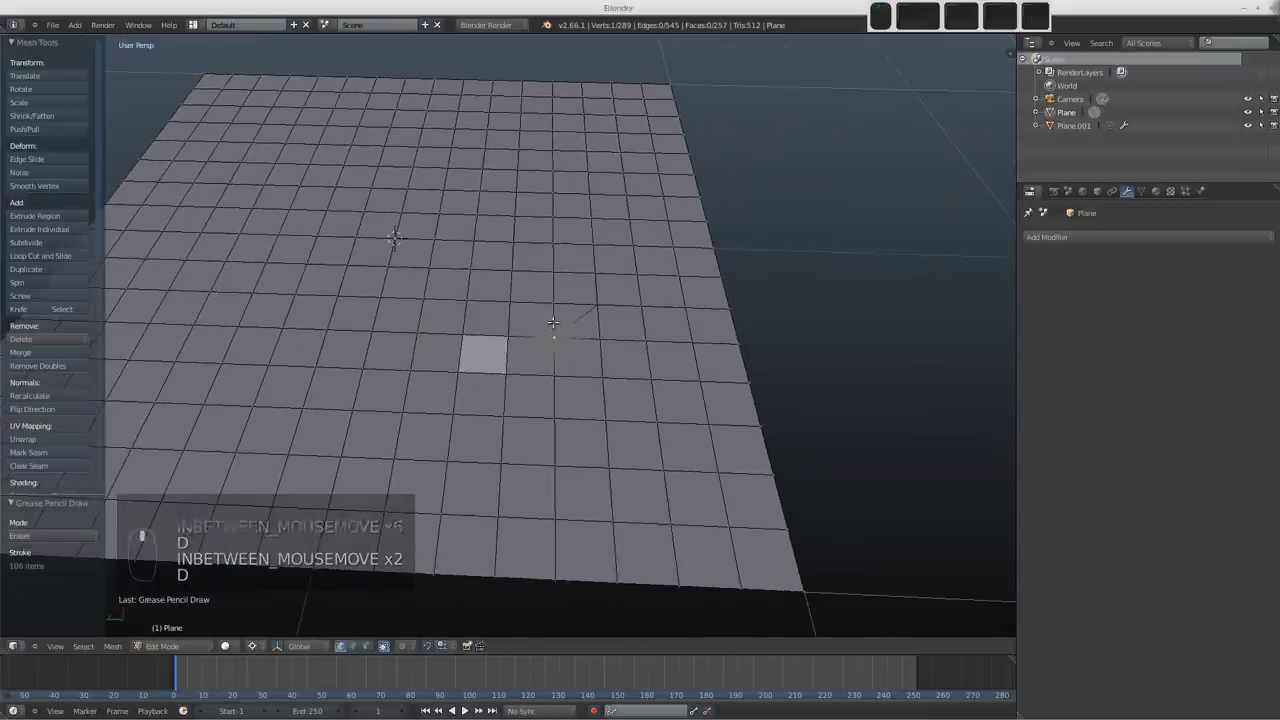
Step: Try a loop cut through the faces adjoining the triangulated face to test where the cut stops
key(ctrl)
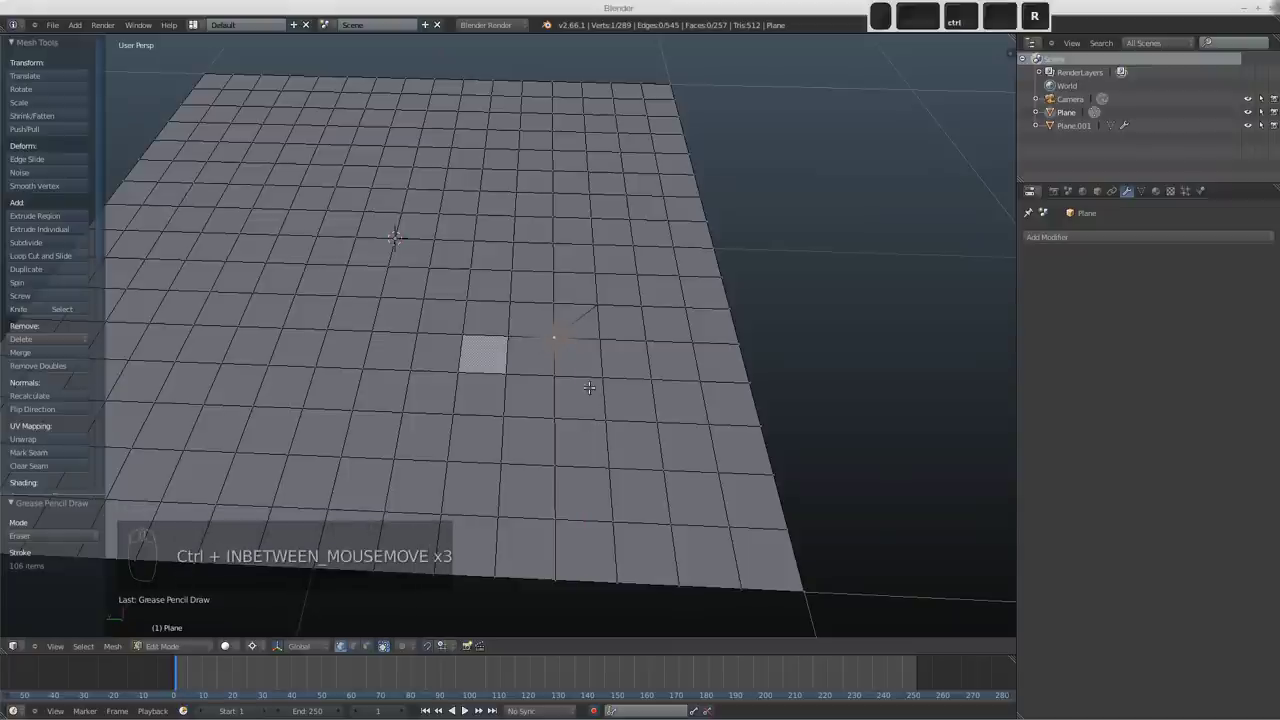
key(ctrl+r)
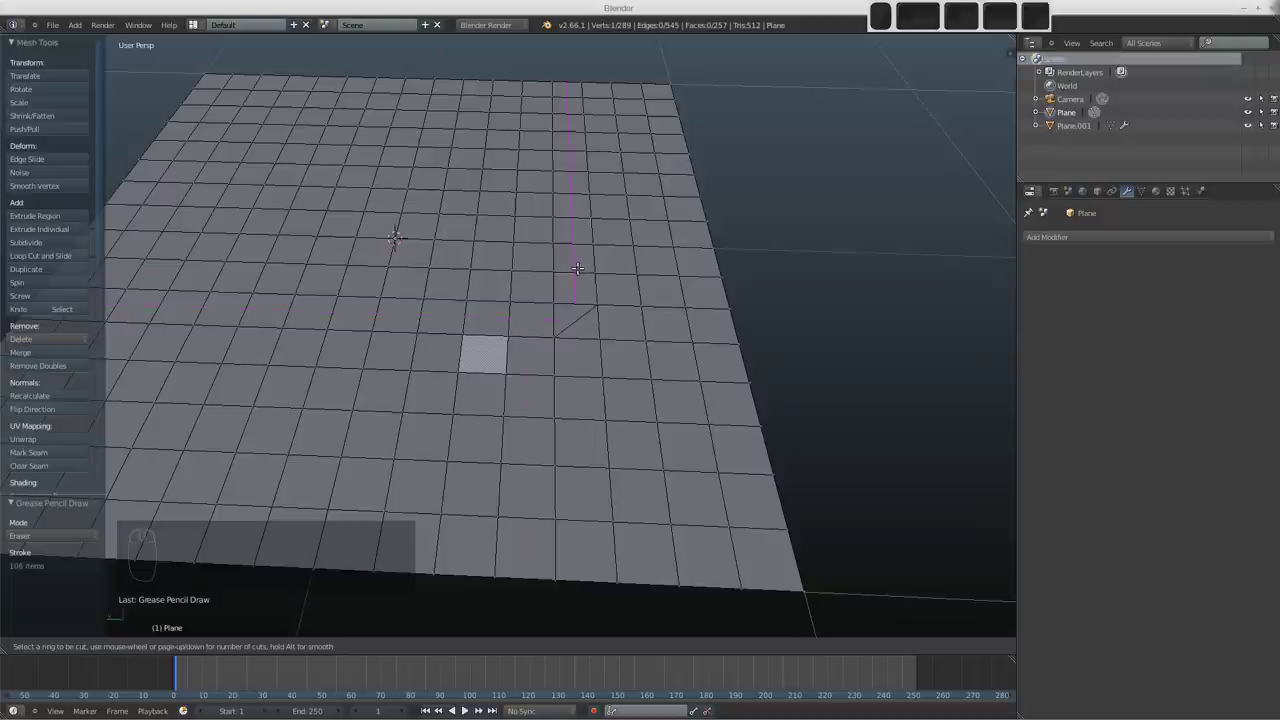
right_click(500, 319)
Step: Try merging the two selected triangles into one face in face selection mode, and undo the merge
shift+middle_drag(489, 354, 653, 391)
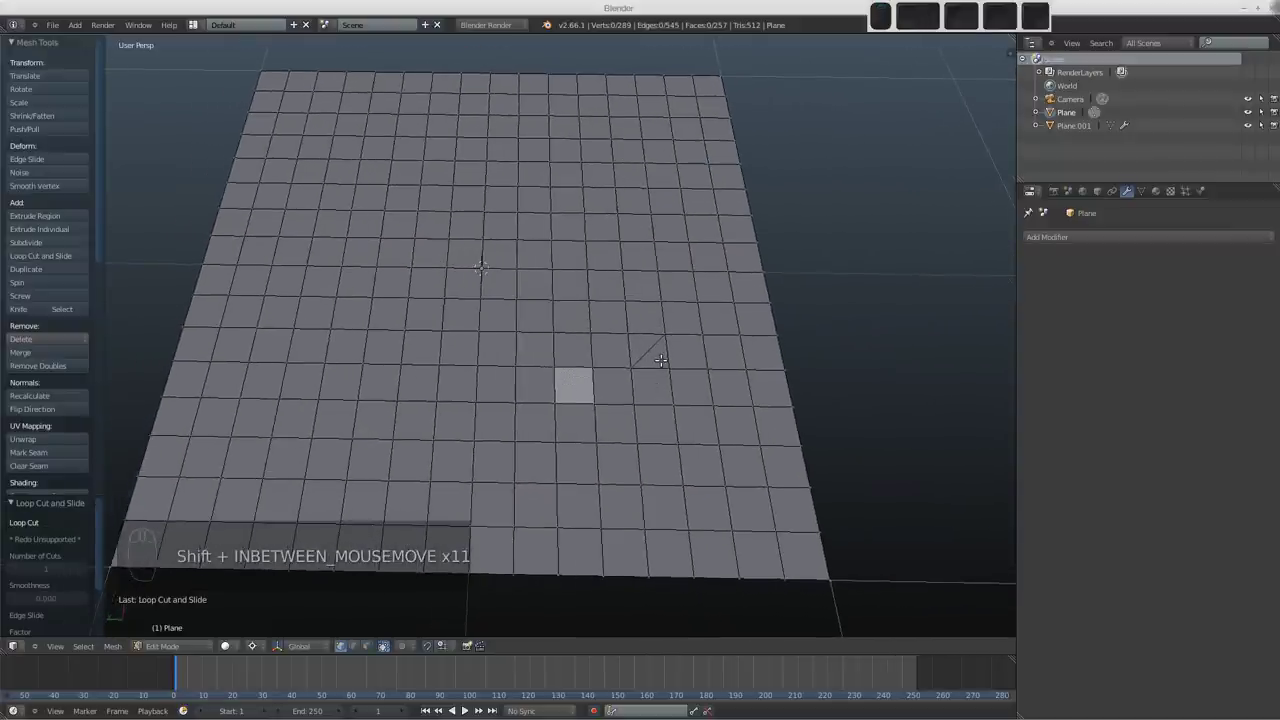
key(ctrl+Tab)
key(ctrl+Tab)
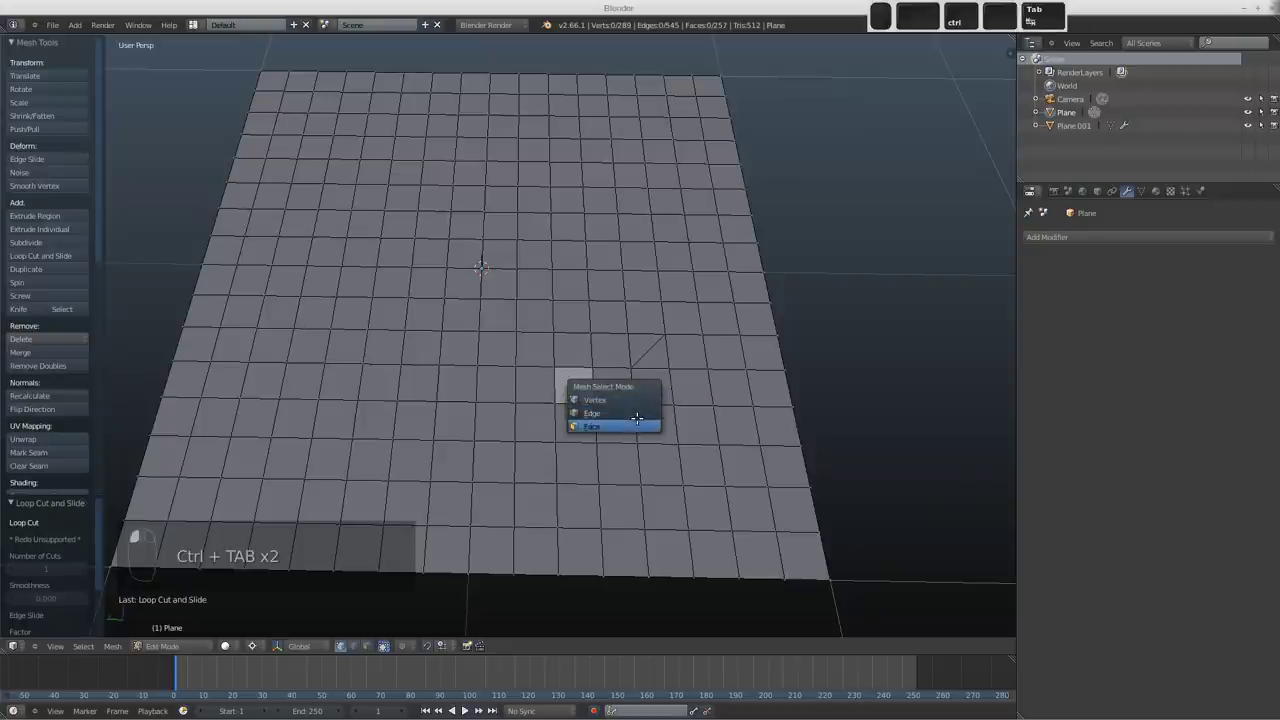
click(637, 418)
shift+right_click(650, 358)
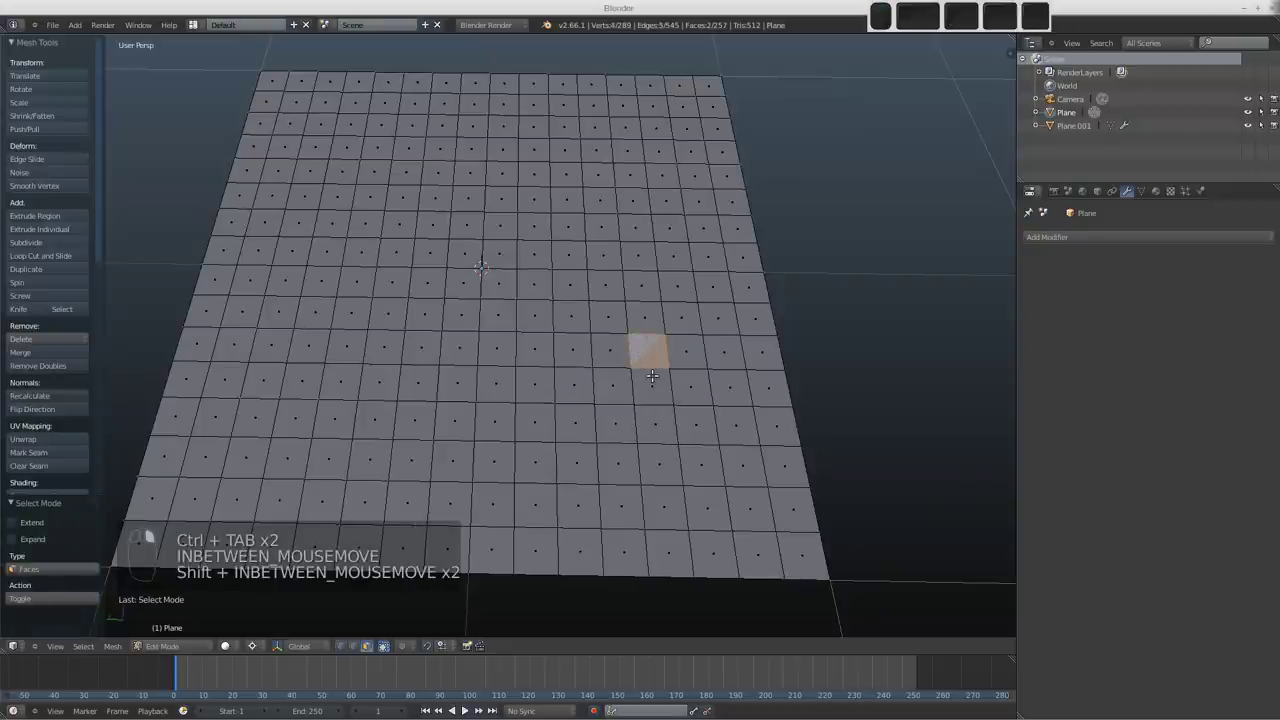
key(f)
key(ctrl+z)
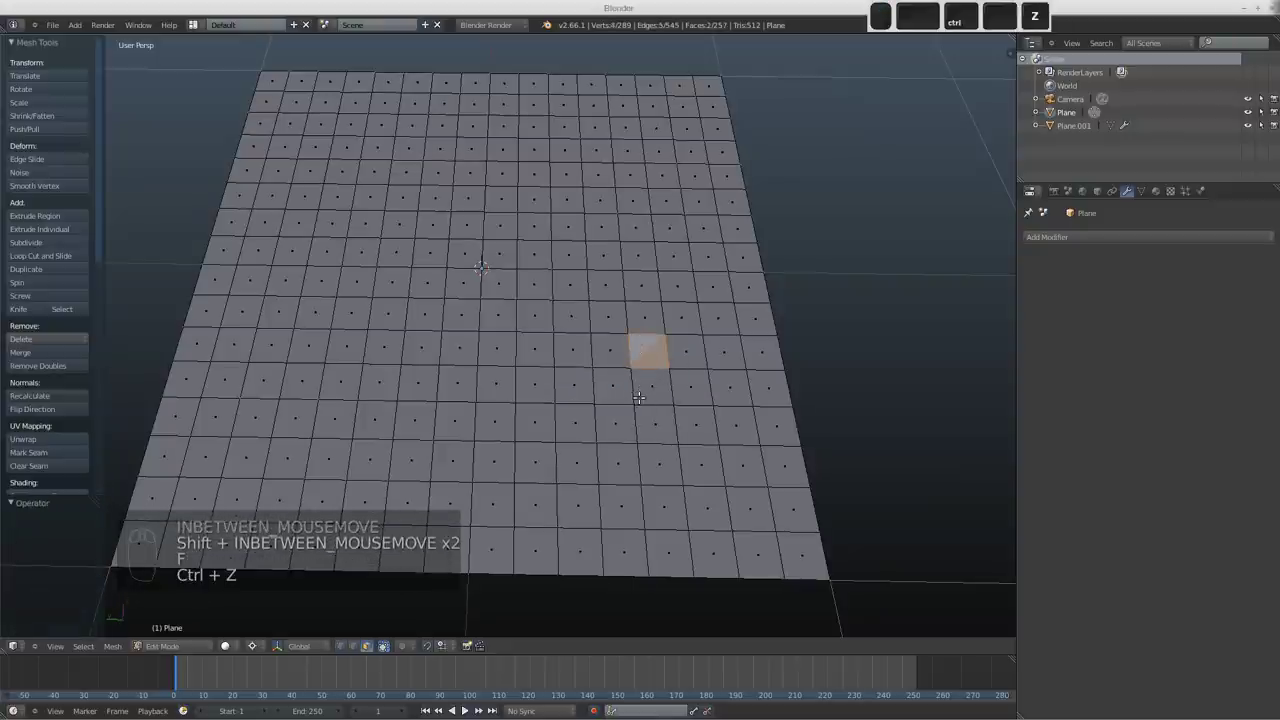
Step: Switch back to vertex selection and deselect all of the plane's geometry
key(ctrl+Tab)
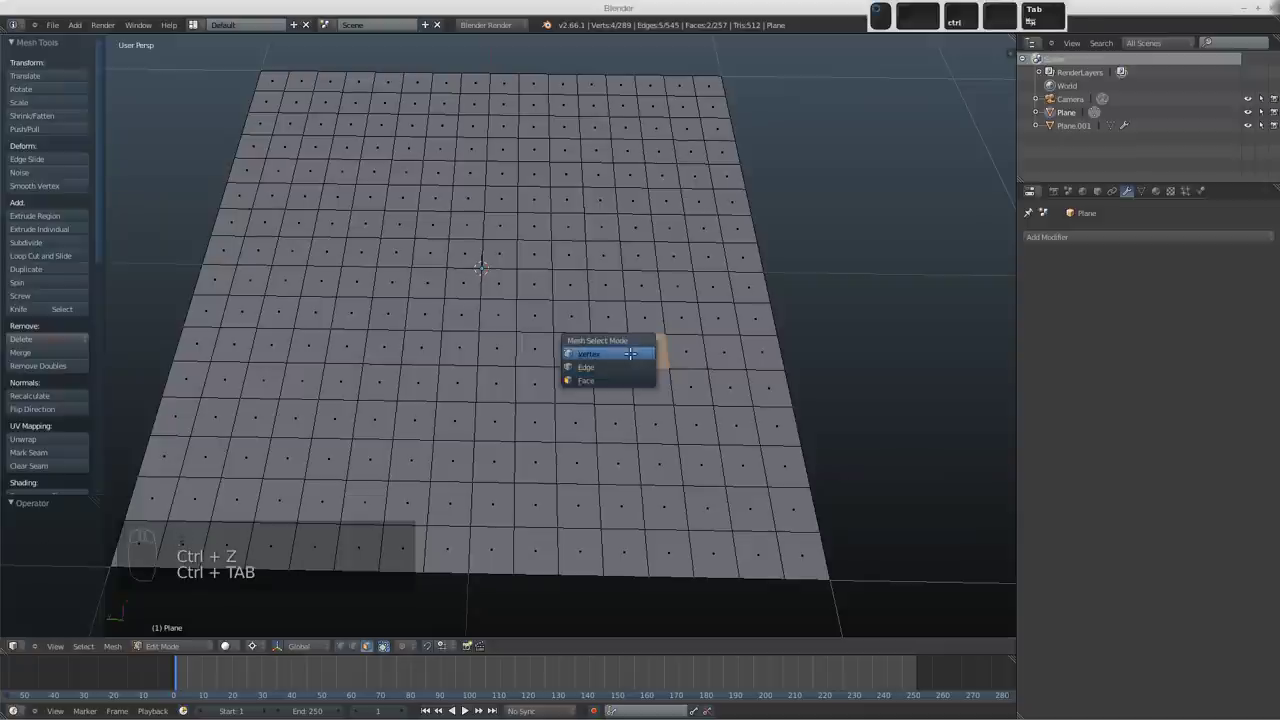
click(630, 354)
shift+scroll(619, 382, up, 2)
shift+scroll(619, 381, down, 1)
key(a)
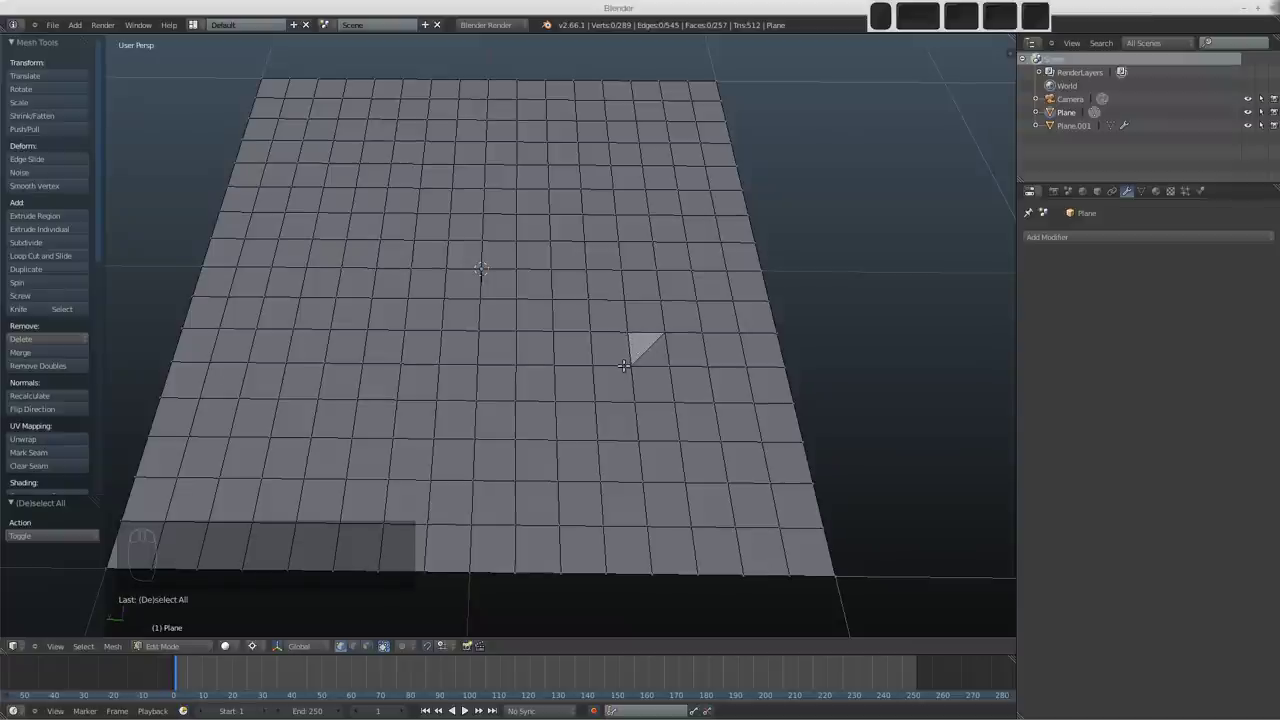
Step: Add a loop cut along the row of faces that ends at the triangulated face
middle_drag(623, 366, 634, 358)
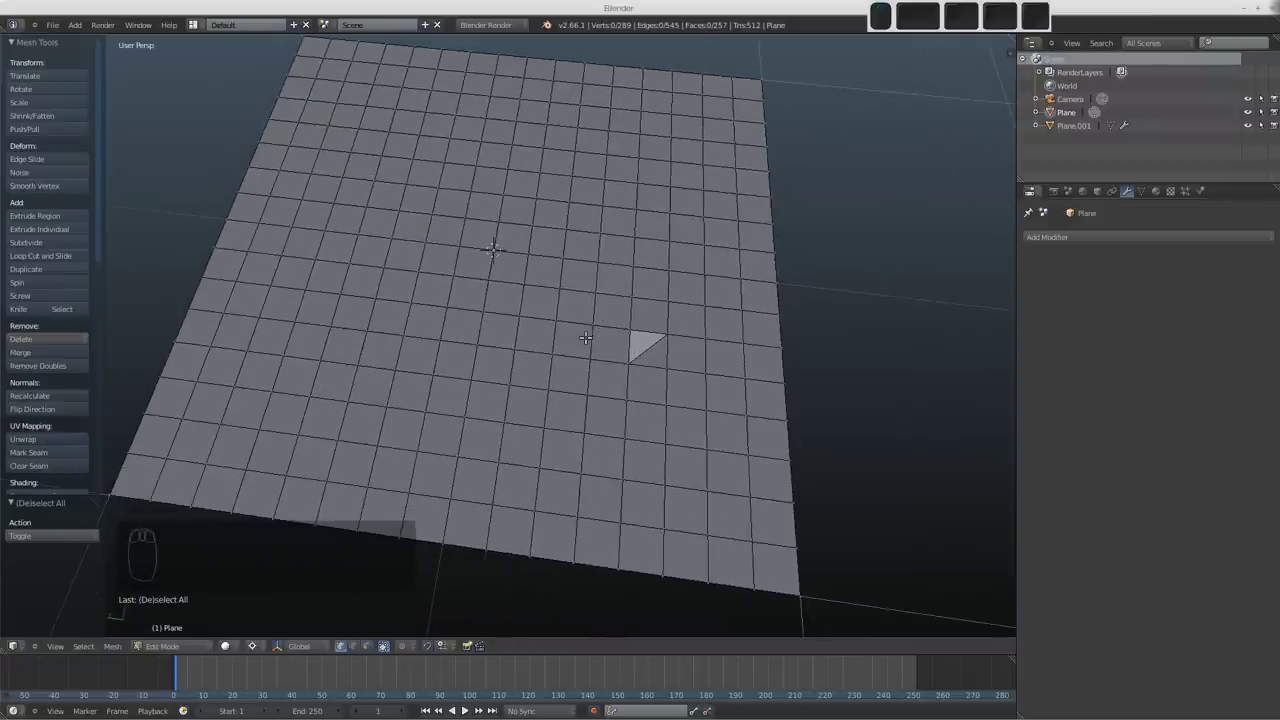
key(ctrl+r)
click(516, 331)
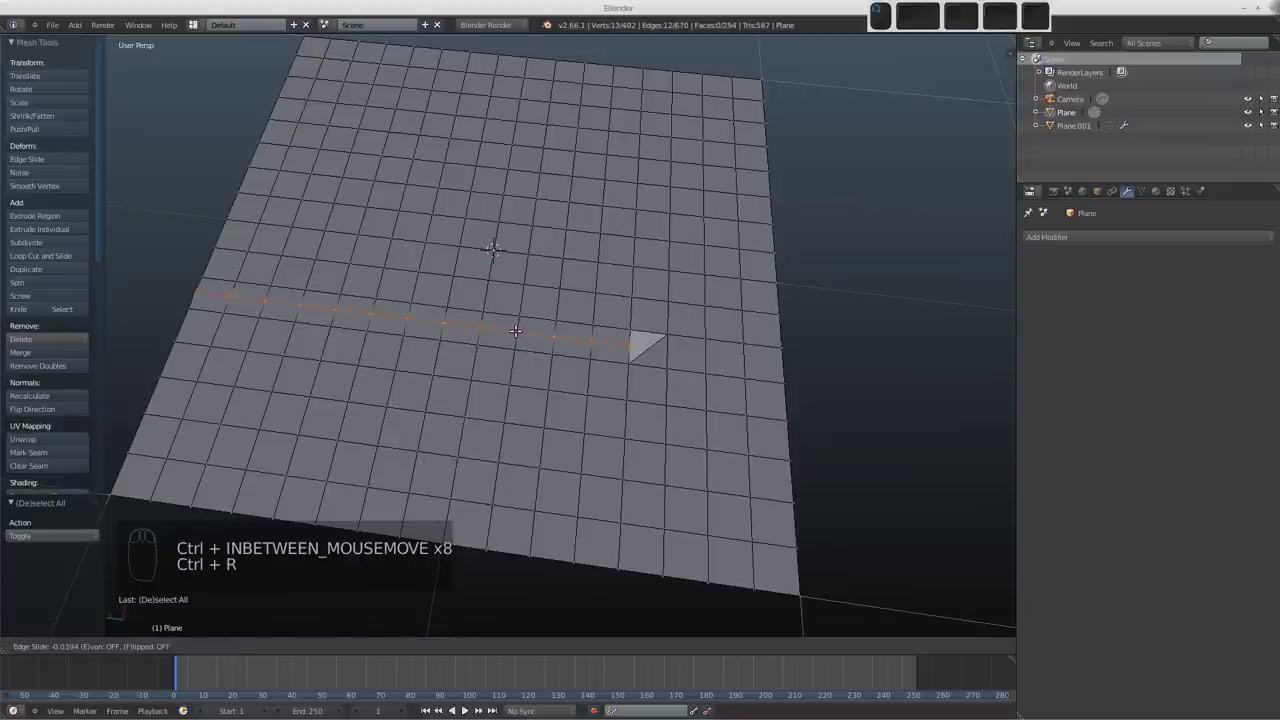
click(525, 325)
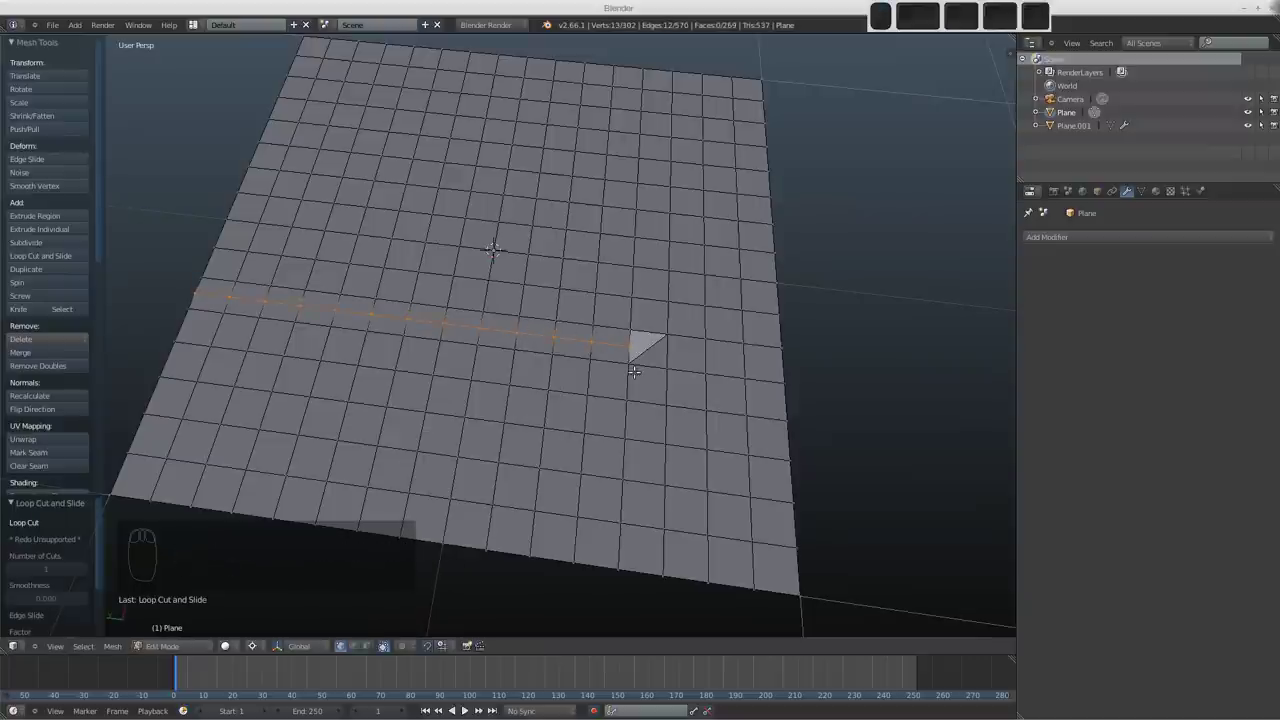
Step: Vertex-slide the new cut's end vertex away from the triangle along its edge, reshaping the triangle into a quad
middle_drag(680, 356, 660, 320)
scroll(660, 320, up, 3)
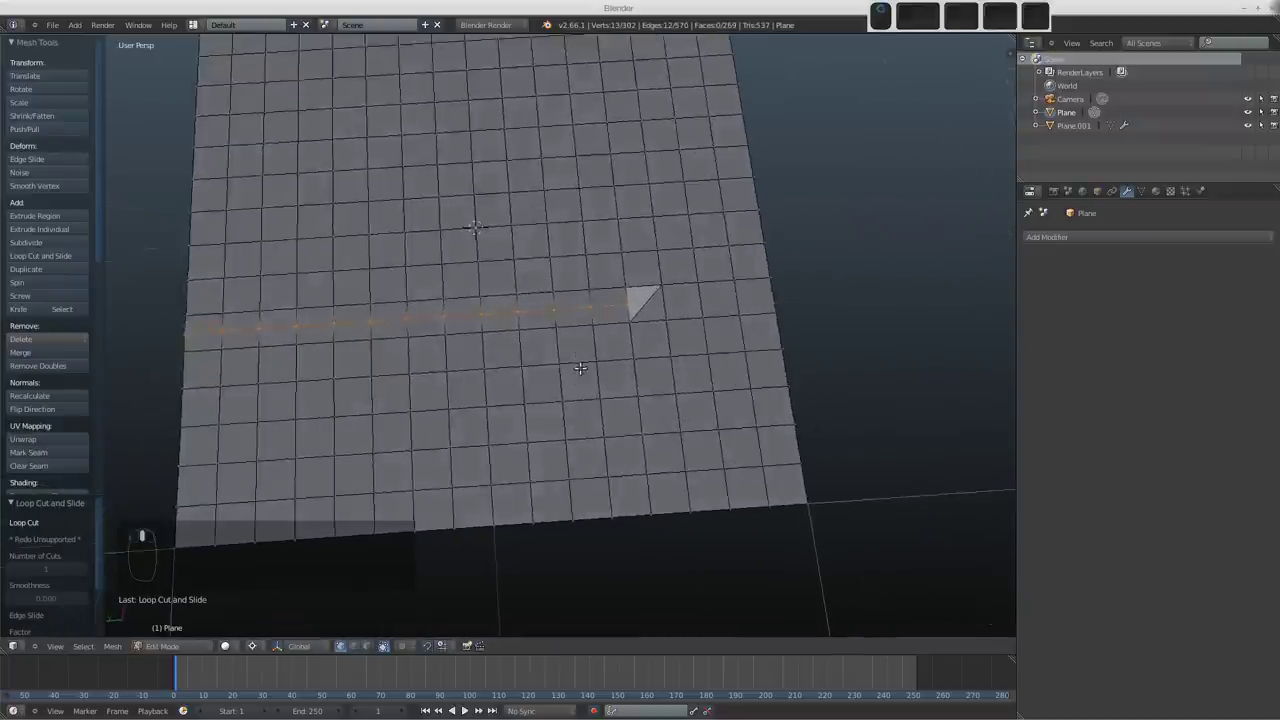
right_click(641, 289)
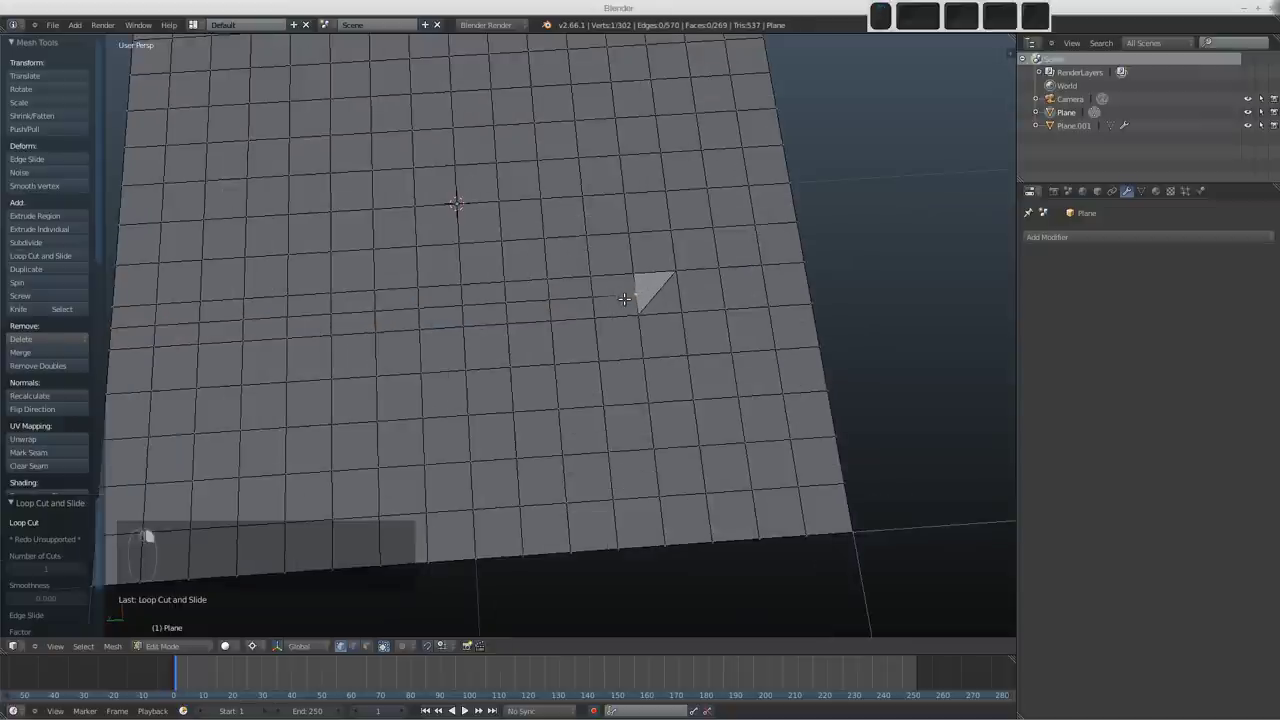
key(g)
key(g)
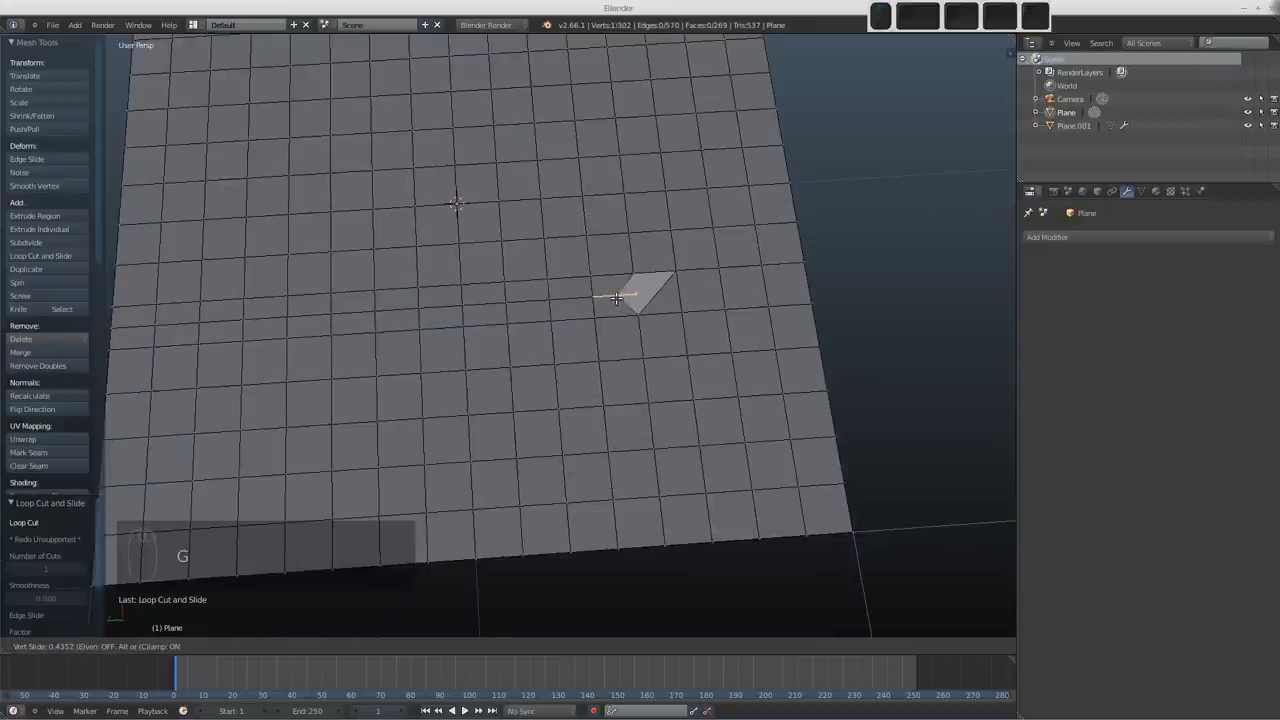
click(614, 298)
Step: Try a loop cut along the row beside the reshaped quad to preview how it turns at the diagonal
mouse_move(609, 380)
middle_down()
mouse_move(605, 343)
mouse_move(595, 376)
middle_up()
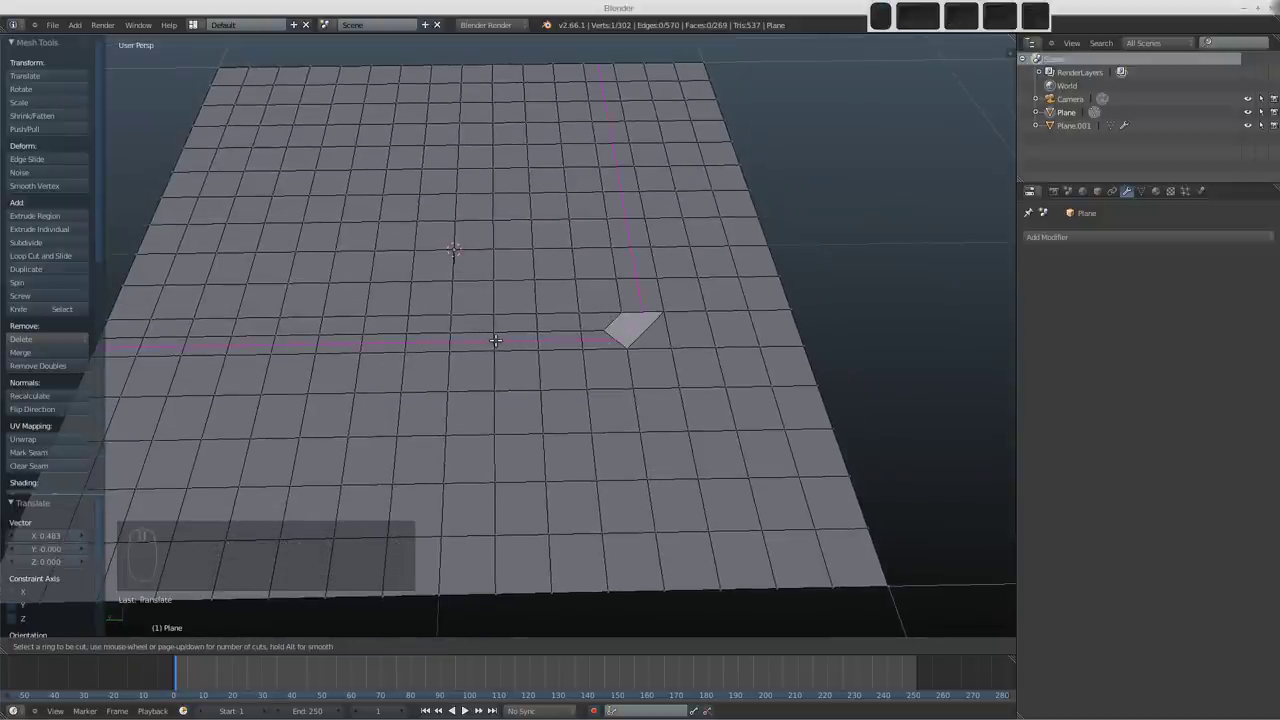
click(495, 341)
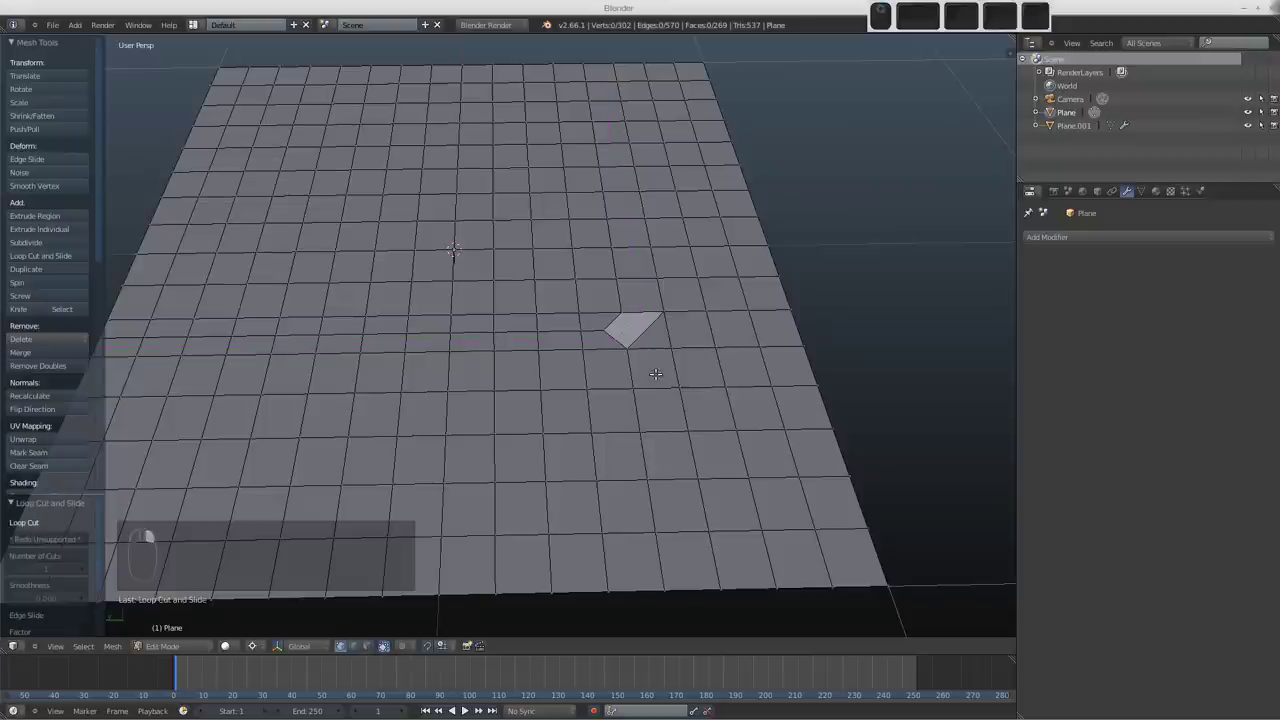
middle_drag(655, 373, 647, 393)
Step: Loop cut the column of faces below the remaining triangle and vertex-slide the cut's end vertex away from the diagonal
key(ctrl+r)
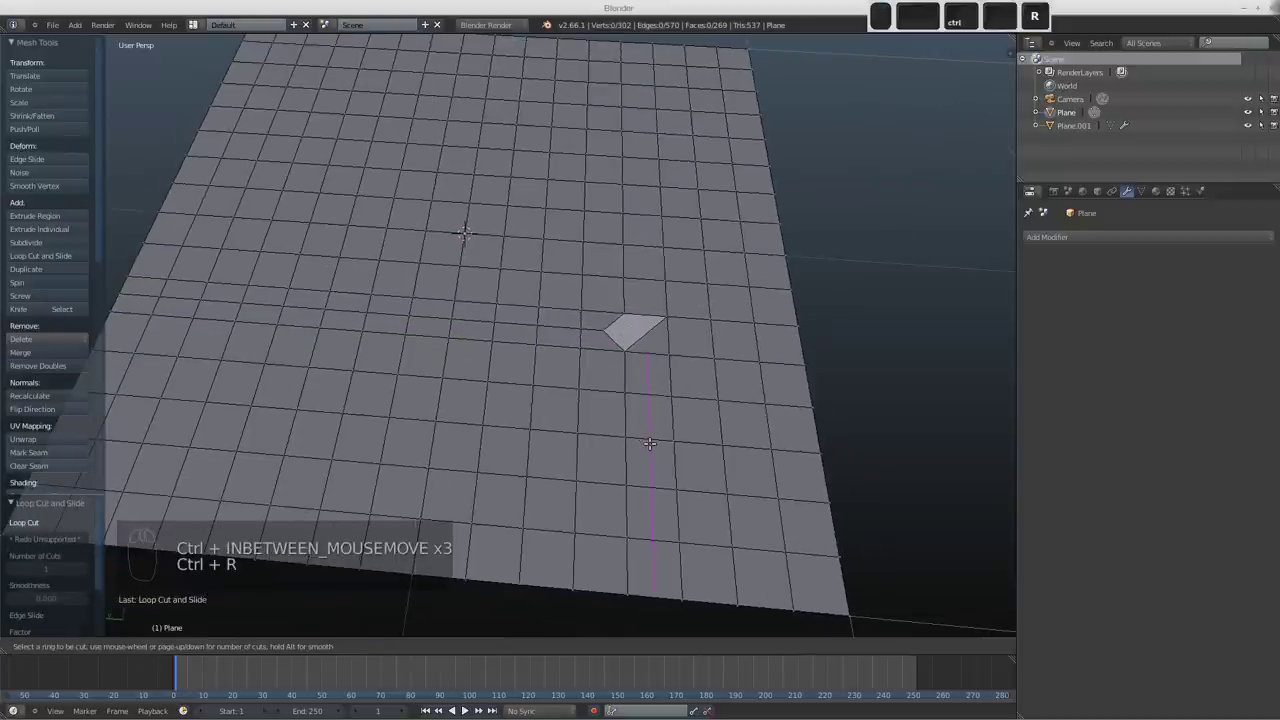
click(650, 441)
key(g)
key(g)
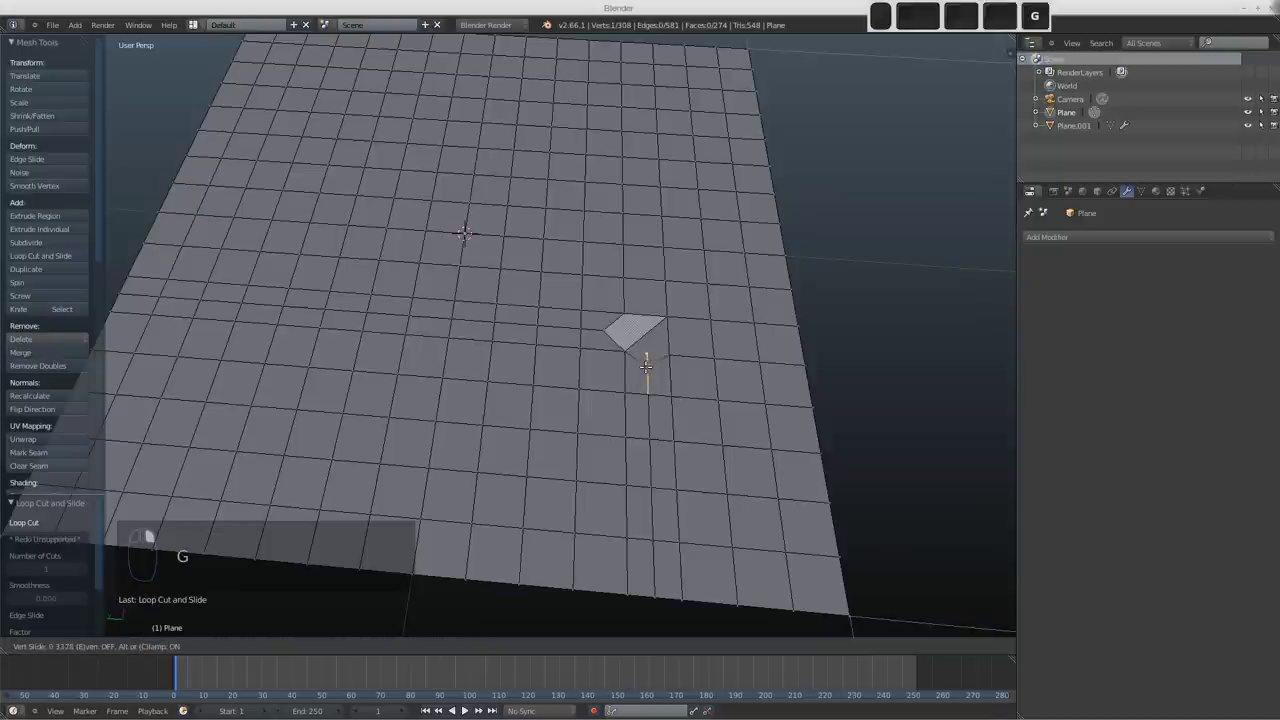
click(649, 372)
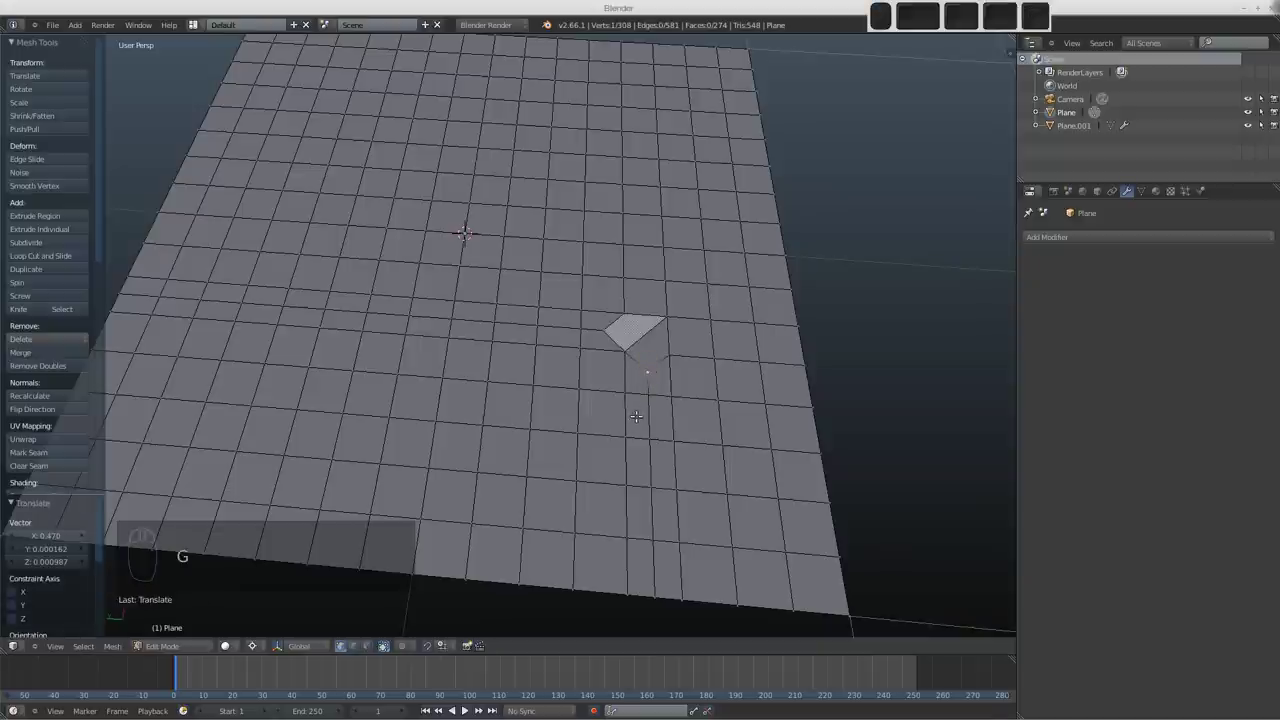
Step: Add one loop cut through each of the two face strips that turn a corner at the diagonal
key(ctrl+r)
click(638, 398)
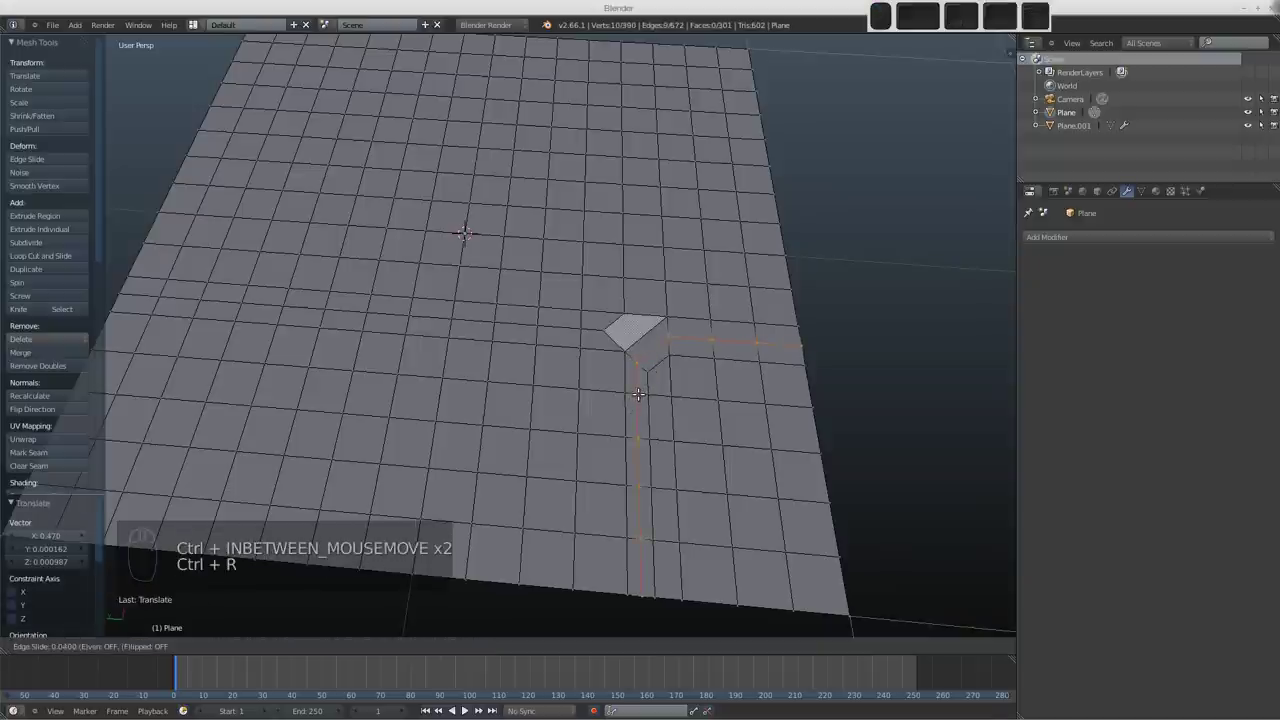
click(638, 394)
key(ctrl+r)
click(587, 338)
click(587, 338)
Step: Delete the two edge loops just cut around the diagonal's corners
key(x)
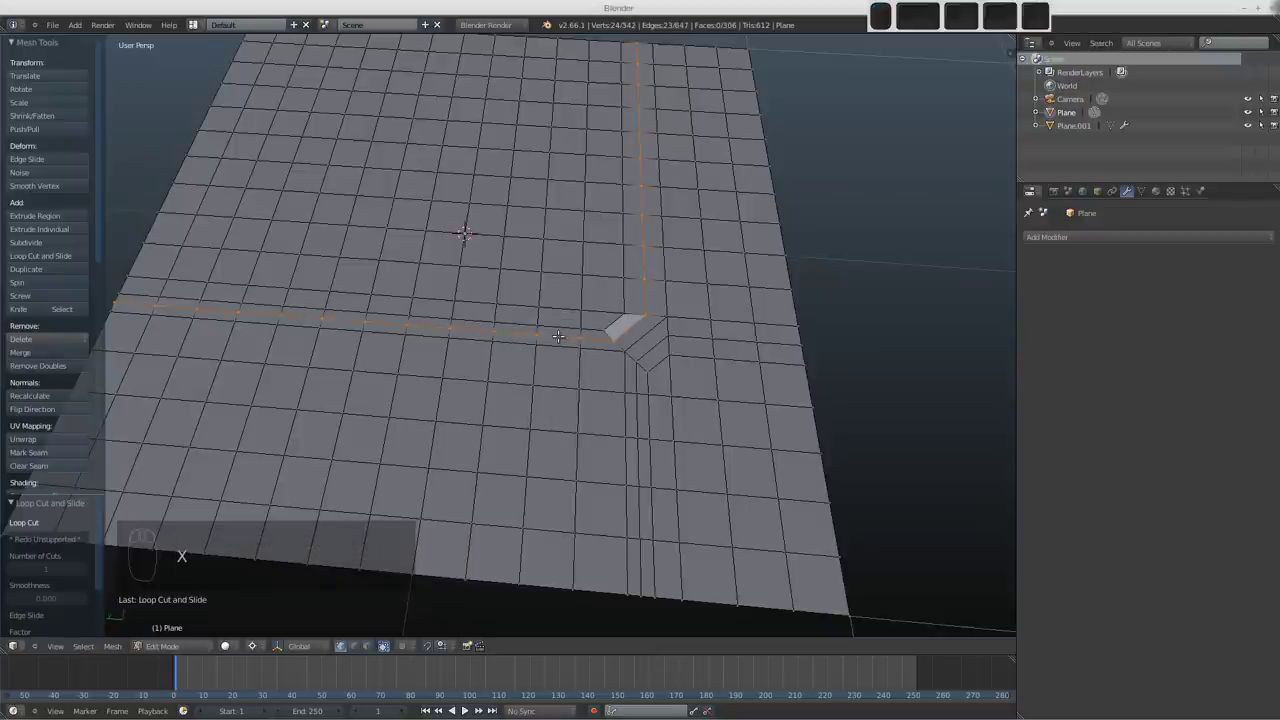
key(x)
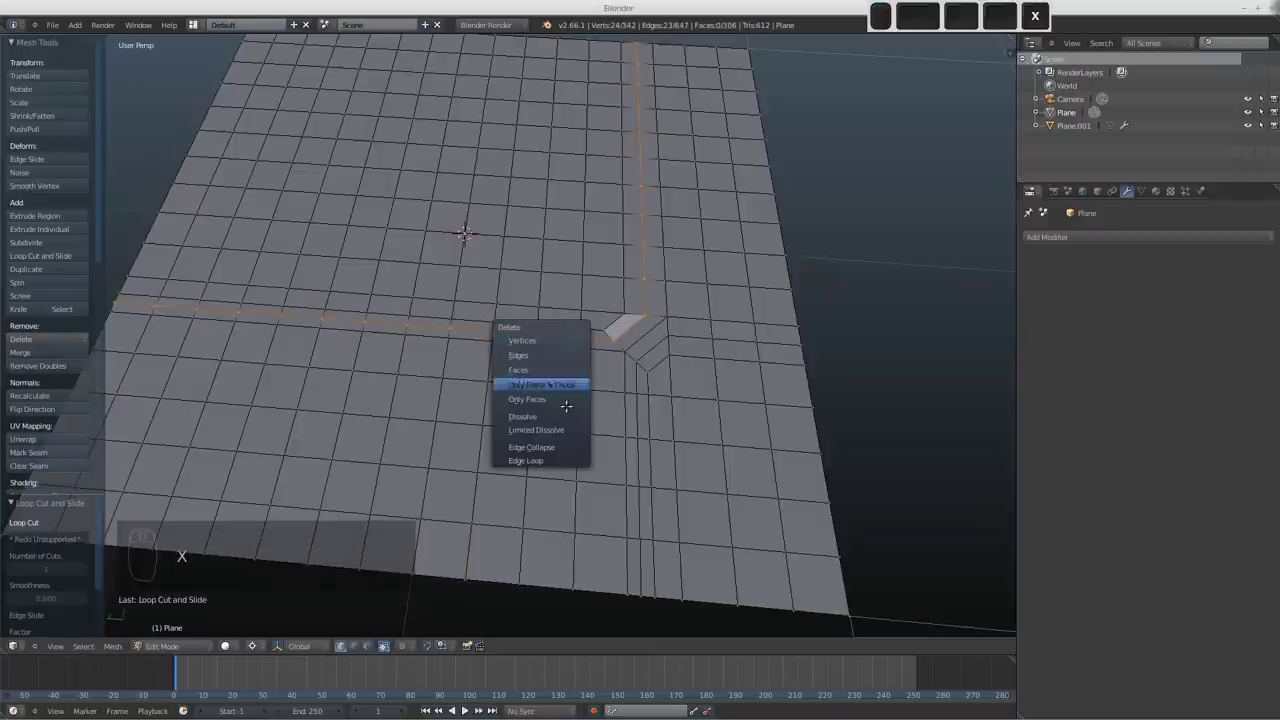
click(555, 457)
alt+click(634, 446)
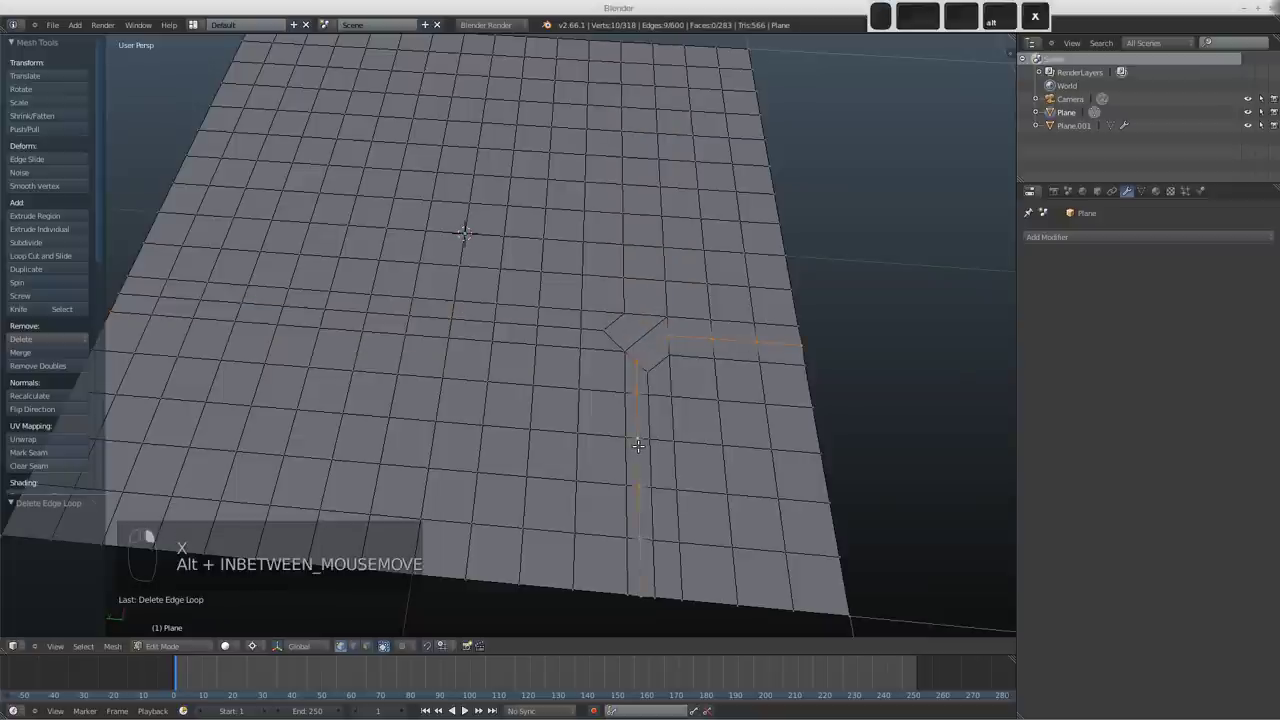
key(x)
click(638, 447)
Step: Try a loop cut across an untouched straight row above the diagonal to preview its path
scroll(638, 447, down, 5)
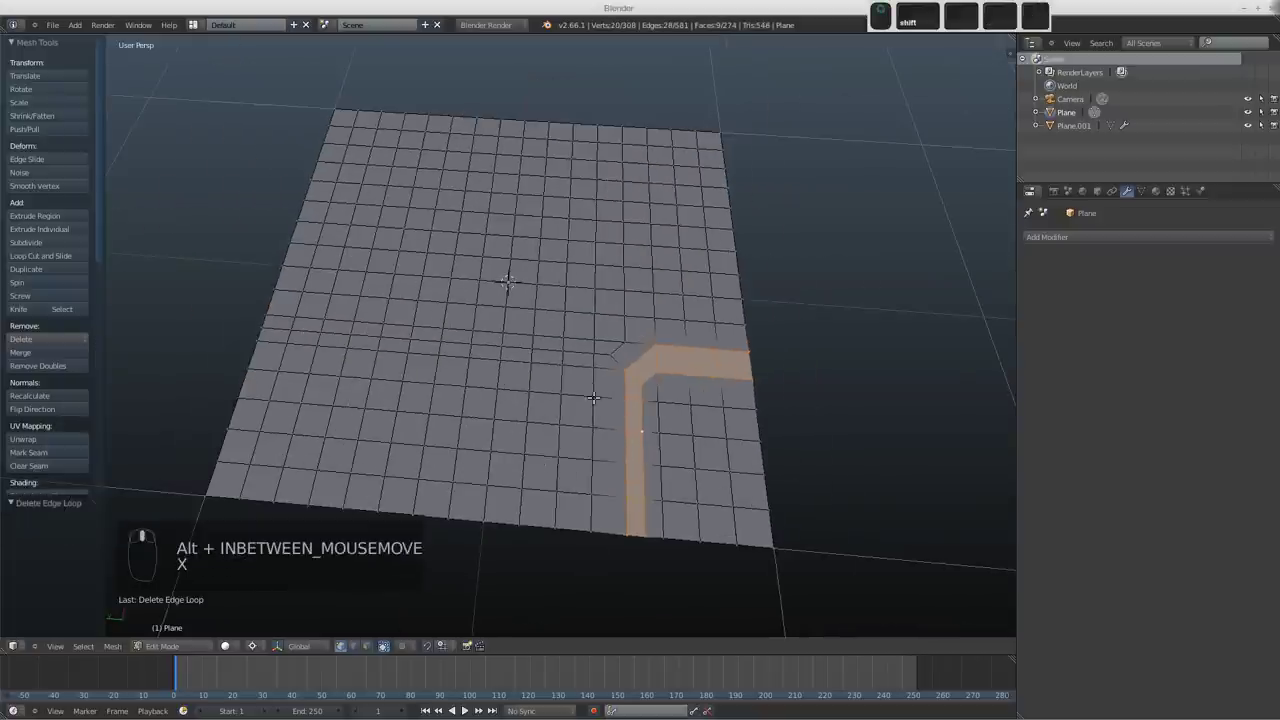
shift+middle_drag(725, 379, 602, 398)
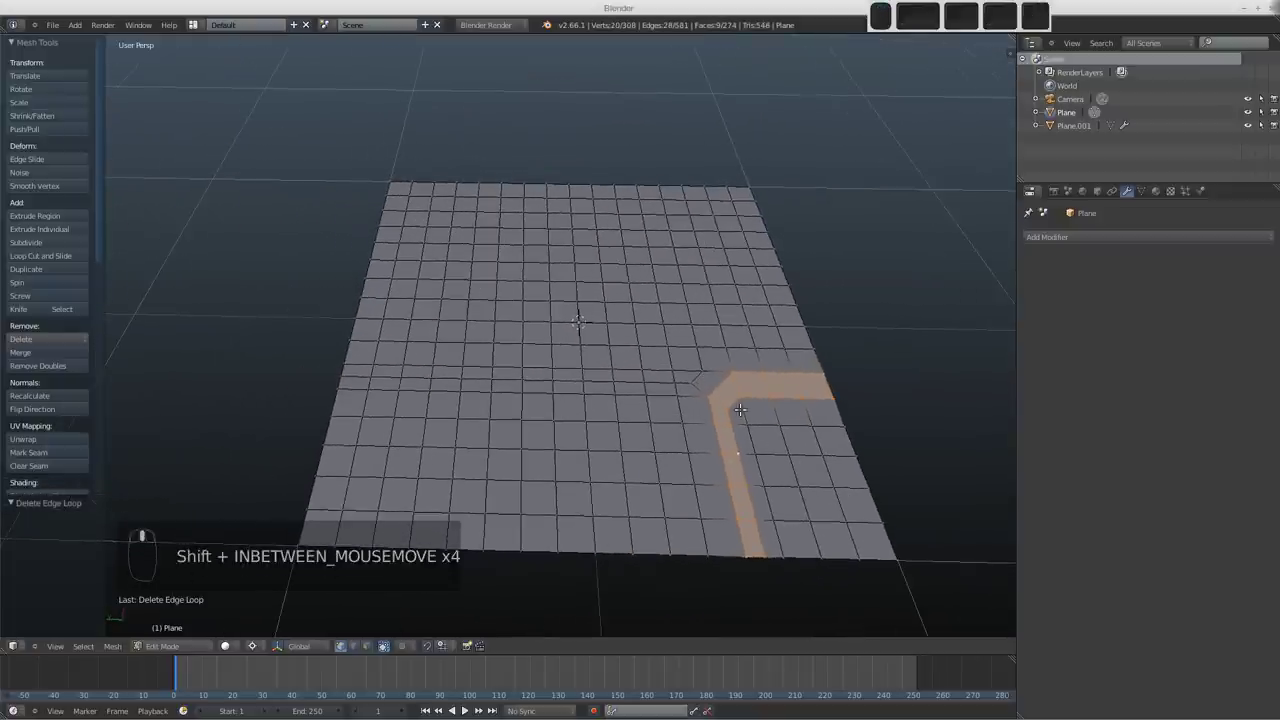
shift+middle_drag(632, 415, 571, 382)
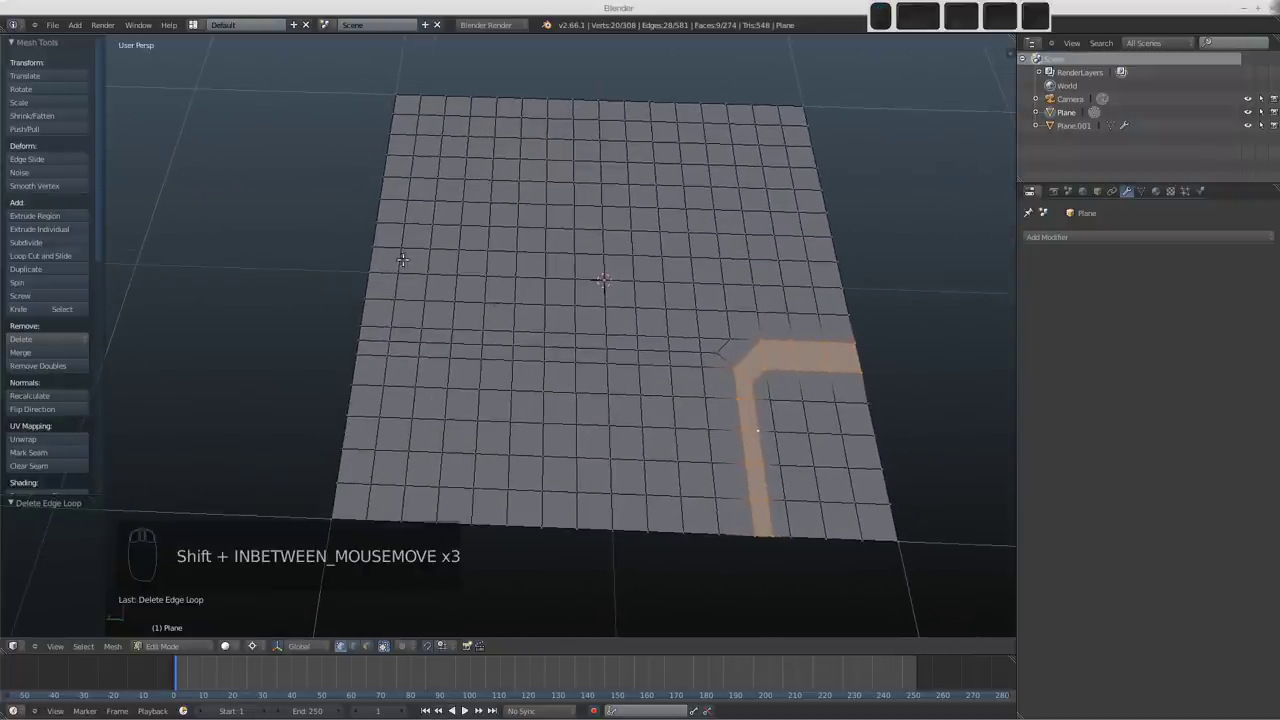
key(ctrl+r)
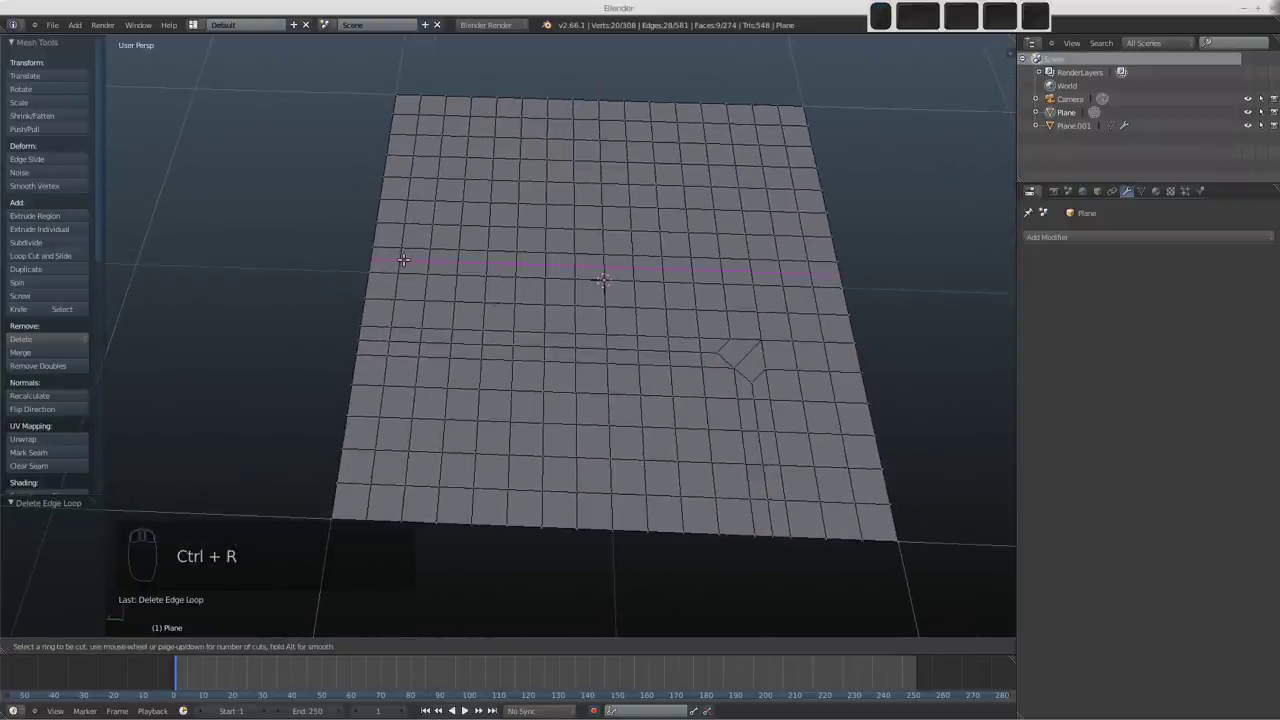
click(403, 260)
Step: In edge selection mode, select an edge between two quads near the plane's centre and rotate it clockwise
key(ctrl+Tab)
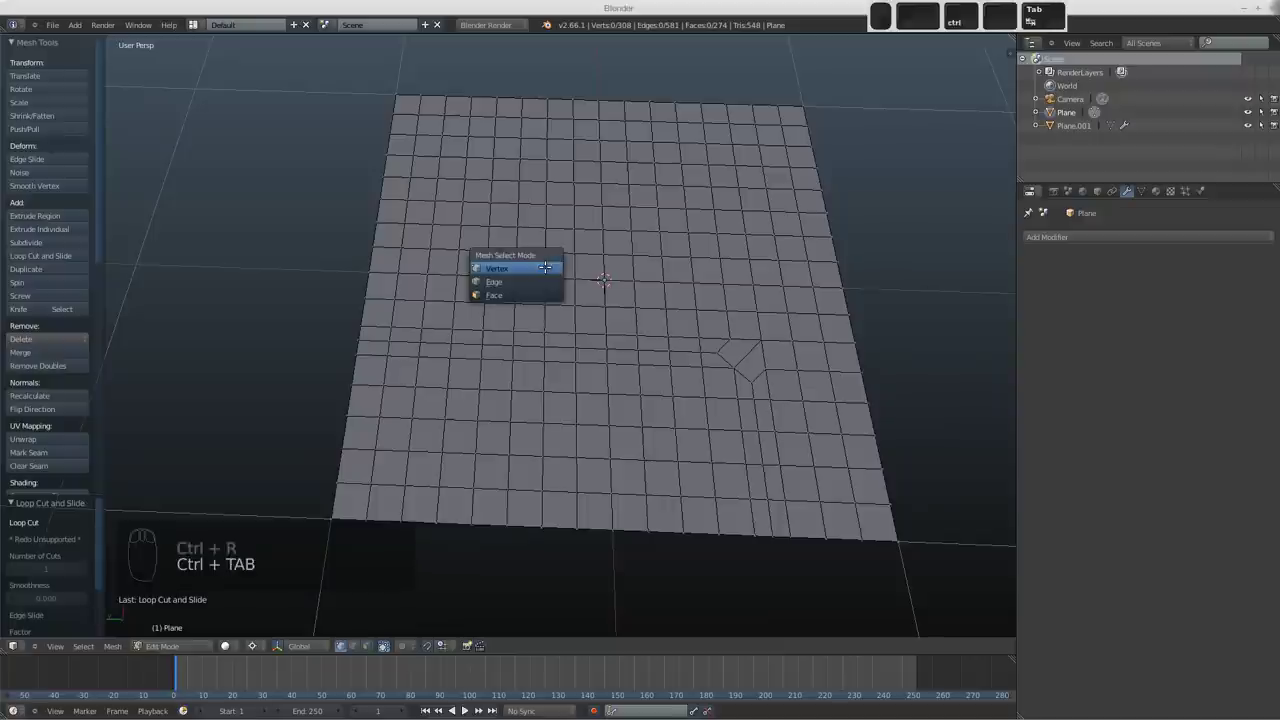
click(541, 270)
right_click(542, 269)
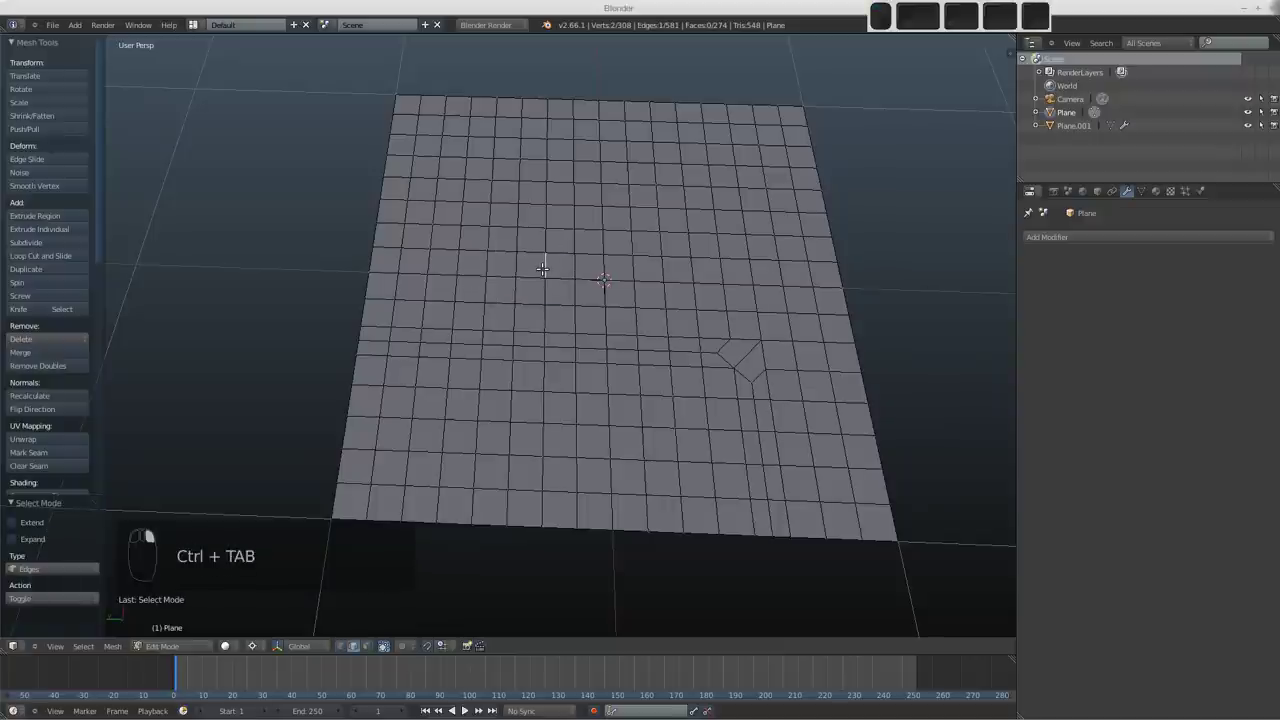
key(ctrl+e)
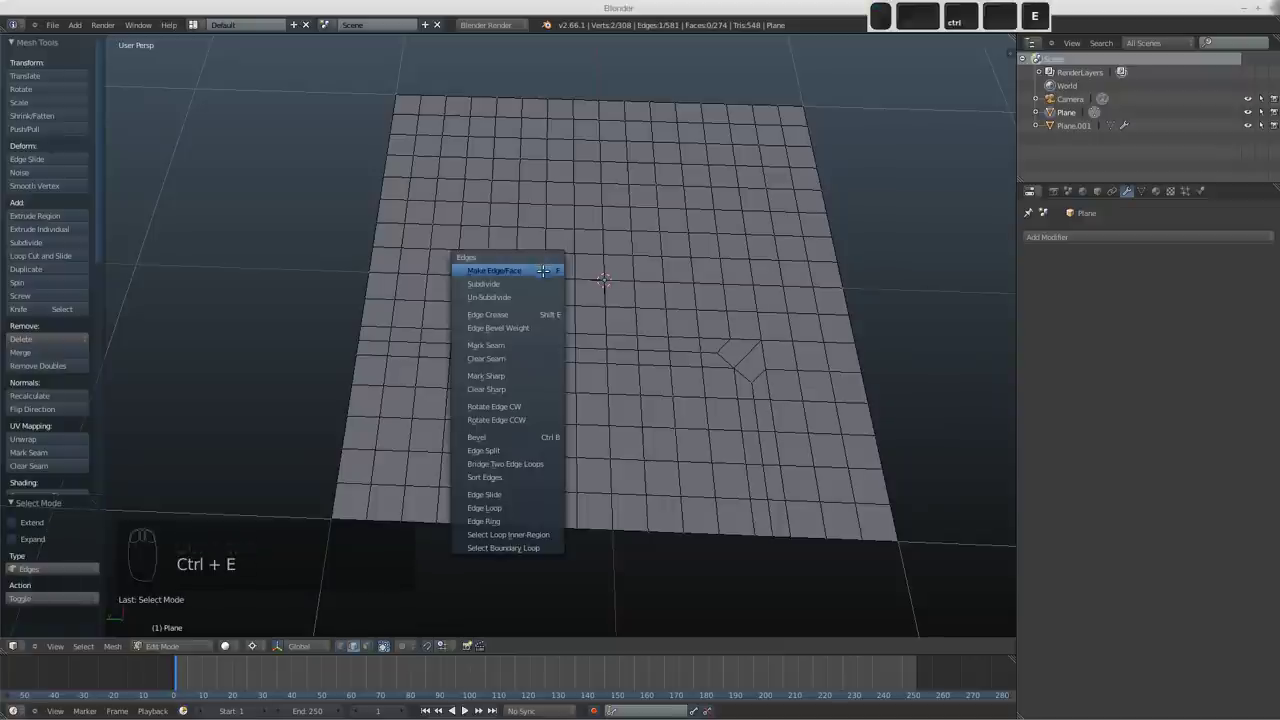
click(533, 406)
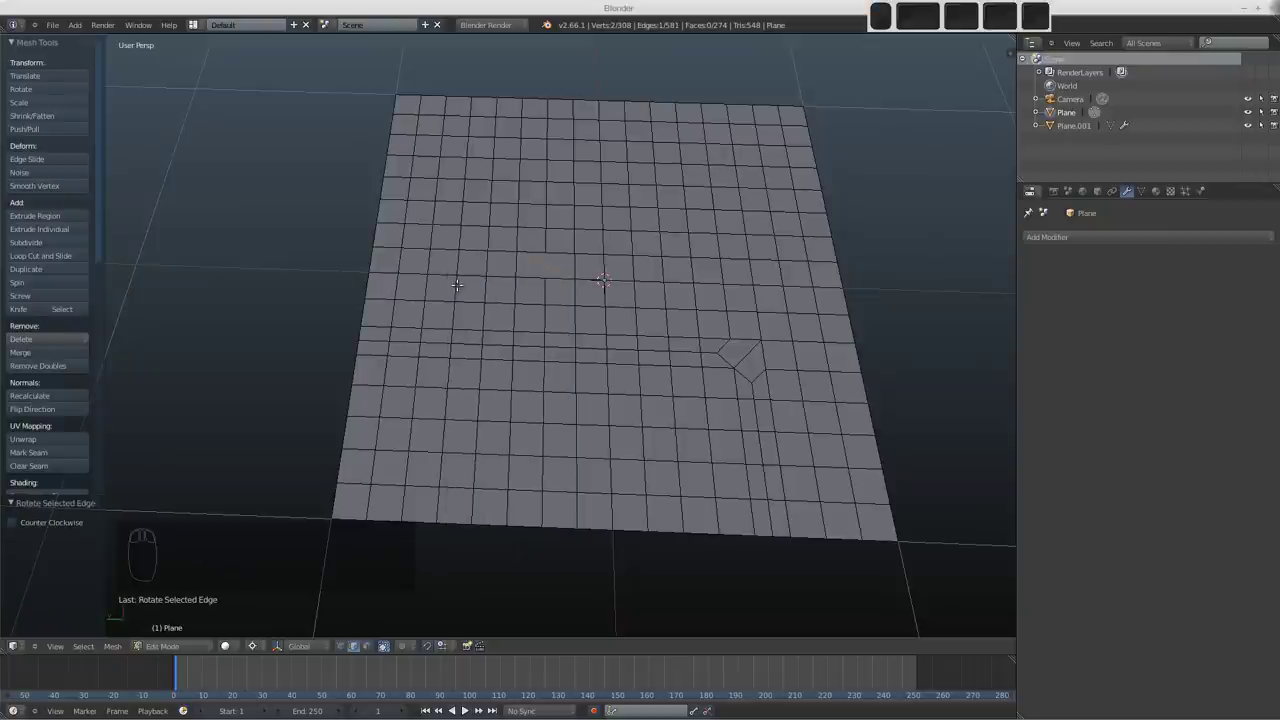
Step: Try a loop cut along the row leading into the rotated edge to preview where it turns
key(ctrl+r)
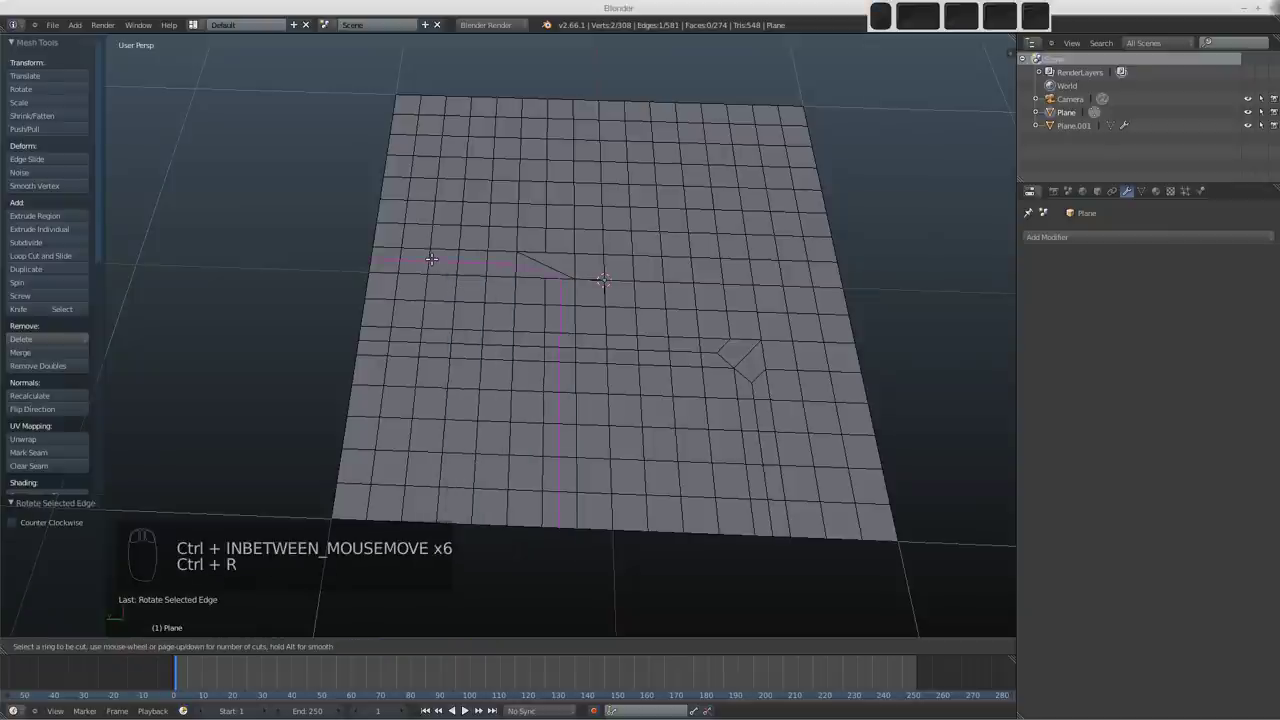
click(464, 266)
right_click(485, 272)
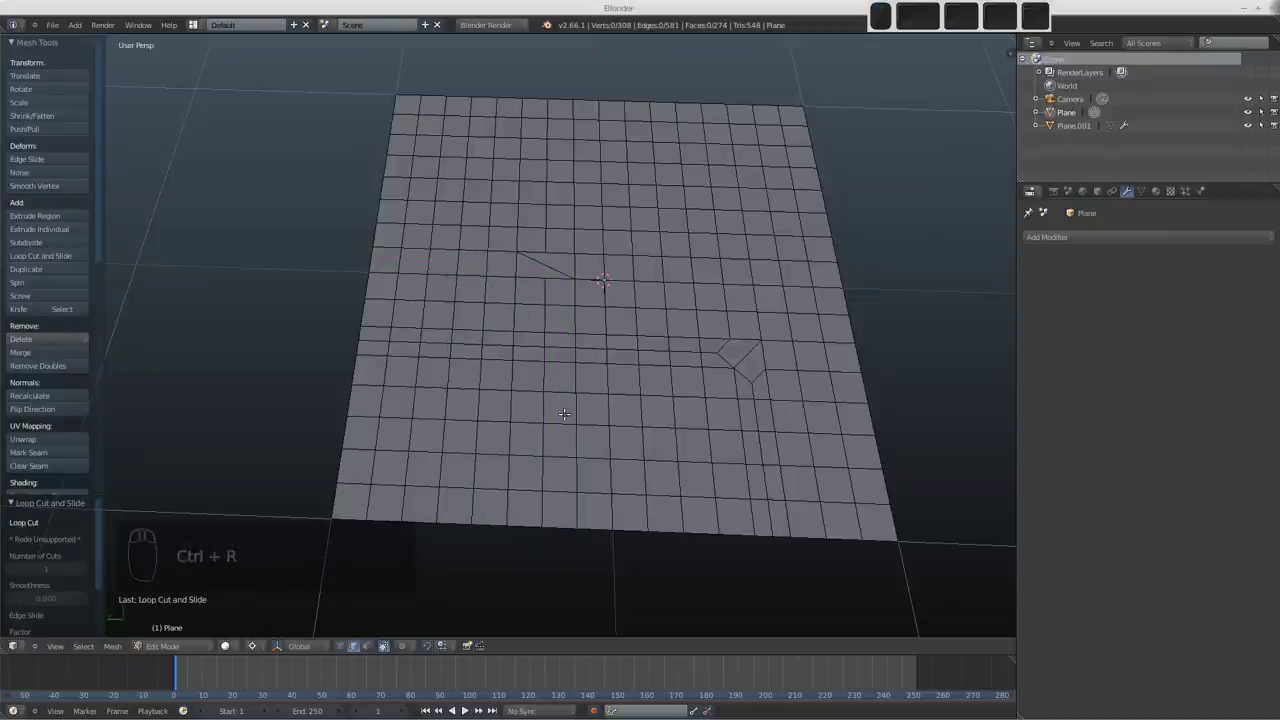
Step: Rotate an edge farther down the redirected column counter-clockwise and preview a loop cut through both turns
right_click(560, 457)
key(ctrl+e)
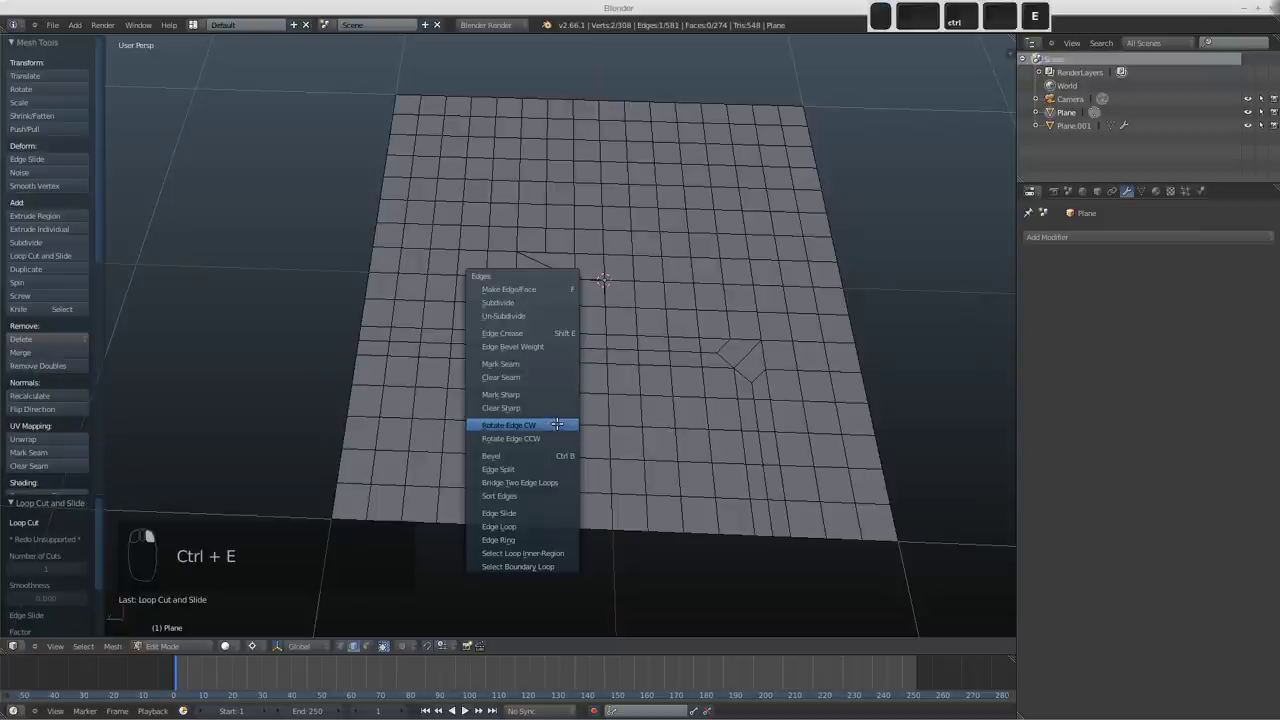
click(555, 437)
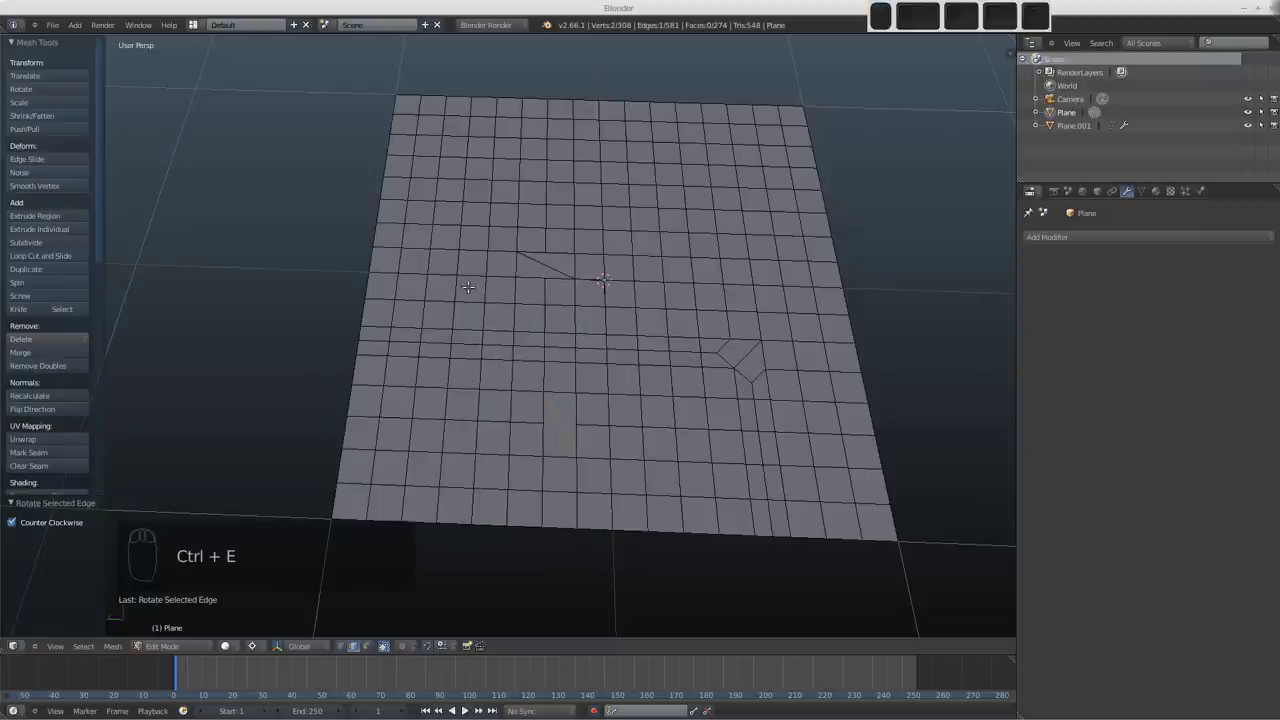
key(ctrl+r)
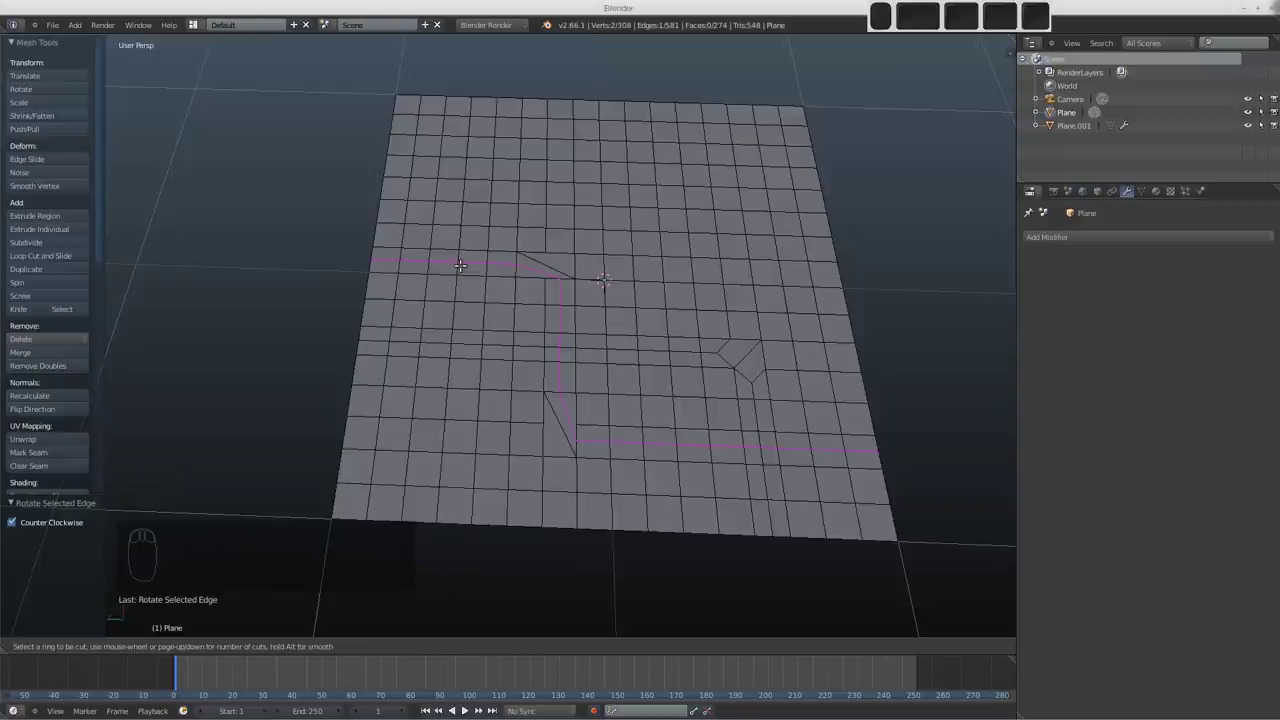
right_click(459, 265)
Step: In face selection mode, select the four faces adjoining the two rotated edges and smooth their vertices twice
key(ctrl+Tab)
click(440, 277)
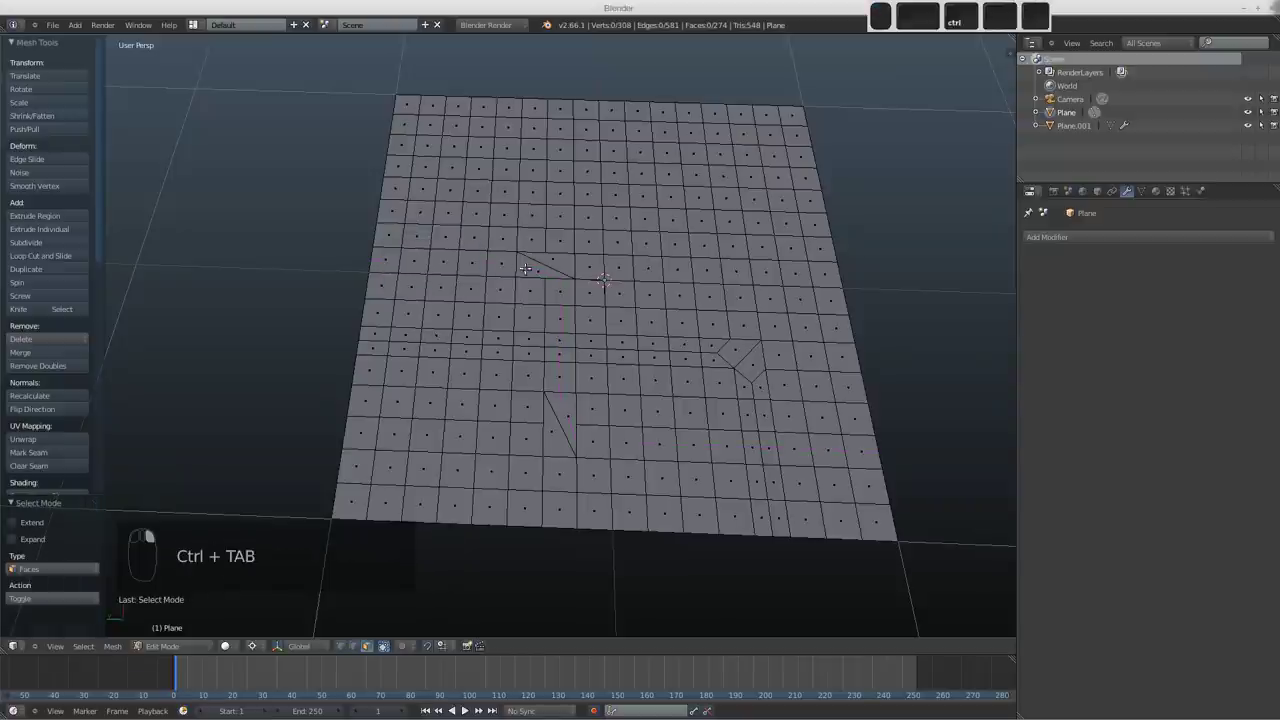
shift+right_click(530, 265)
shift+right_click(560, 265)
shift+right_click(557, 434)
shift+right_click(560, 412)
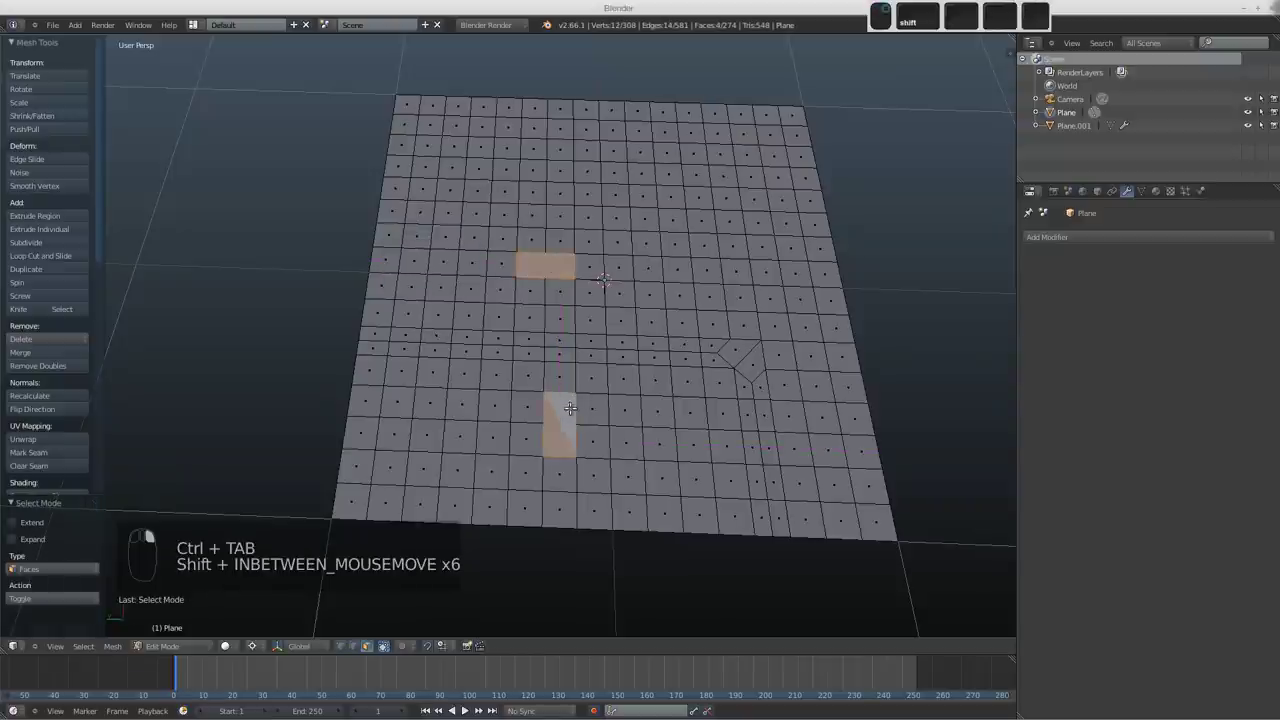
key(w)
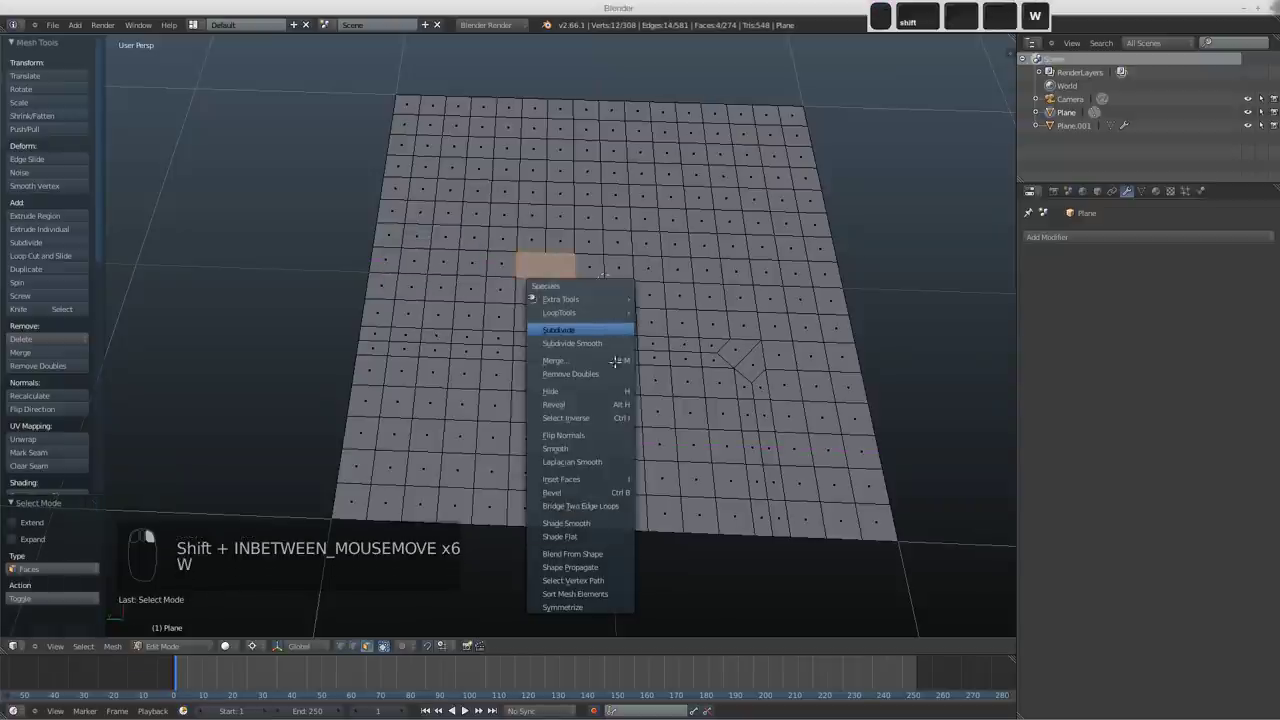
click(606, 448)
key(w)
click(606, 448)
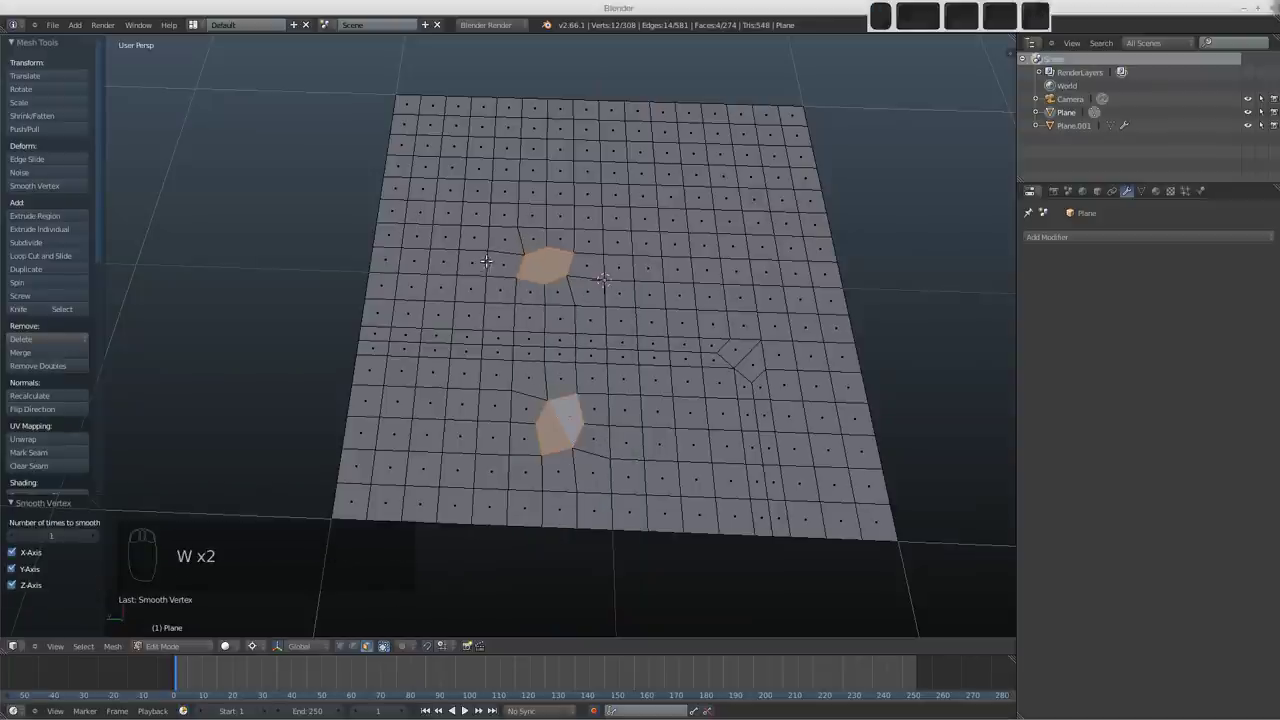
Step: Clear the selection and select the face loop that turns at both rotated edges
key(a)
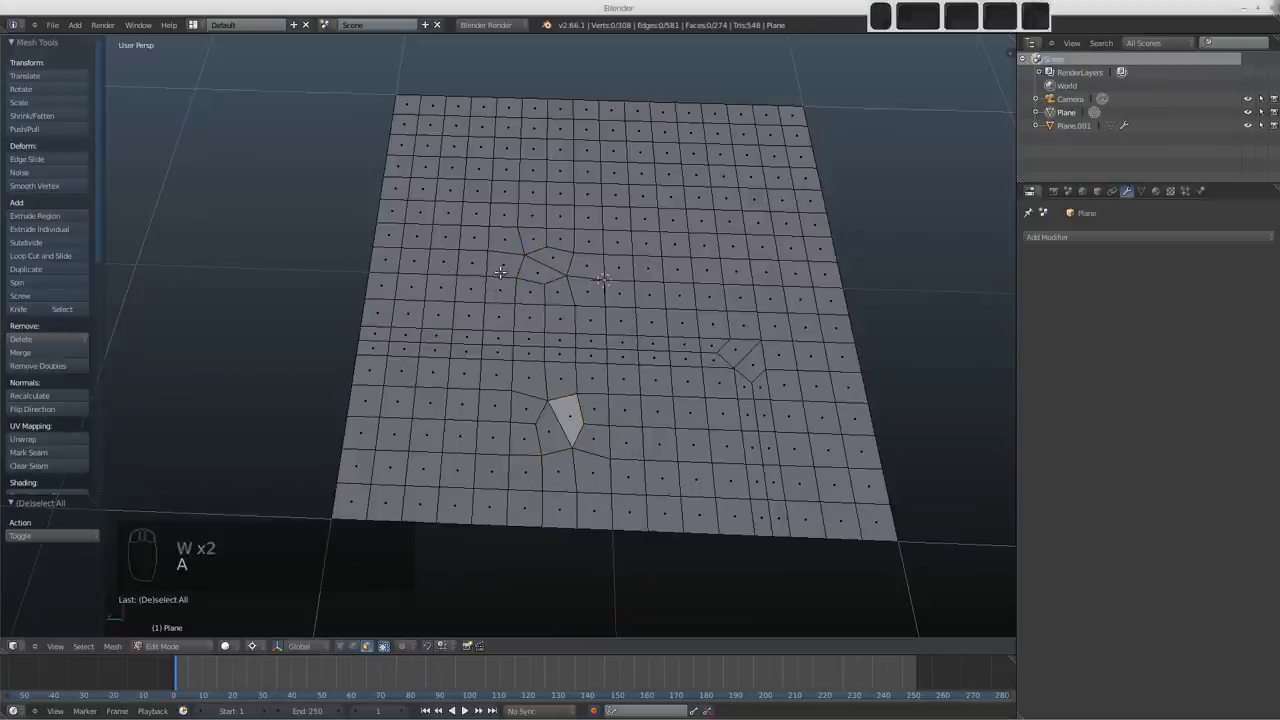
alt+right_click(499, 267)
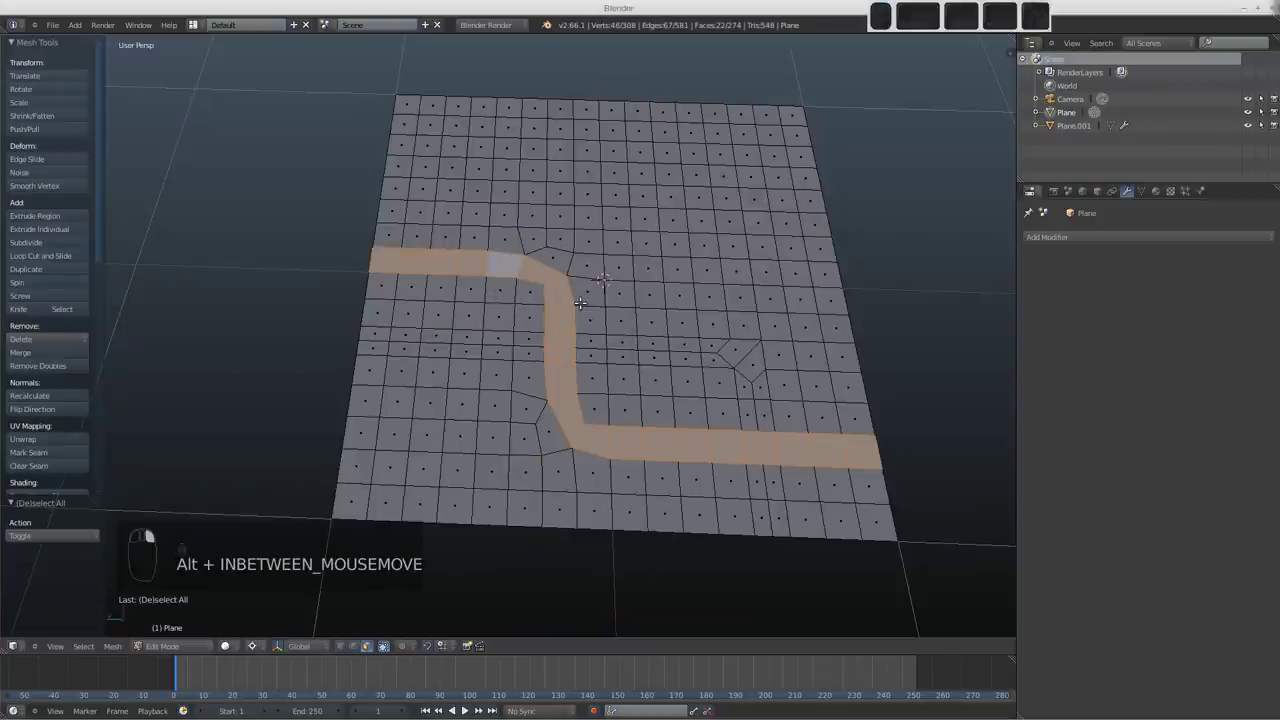
alt+right_click(558, 490)
alt+right_click(513, 267)
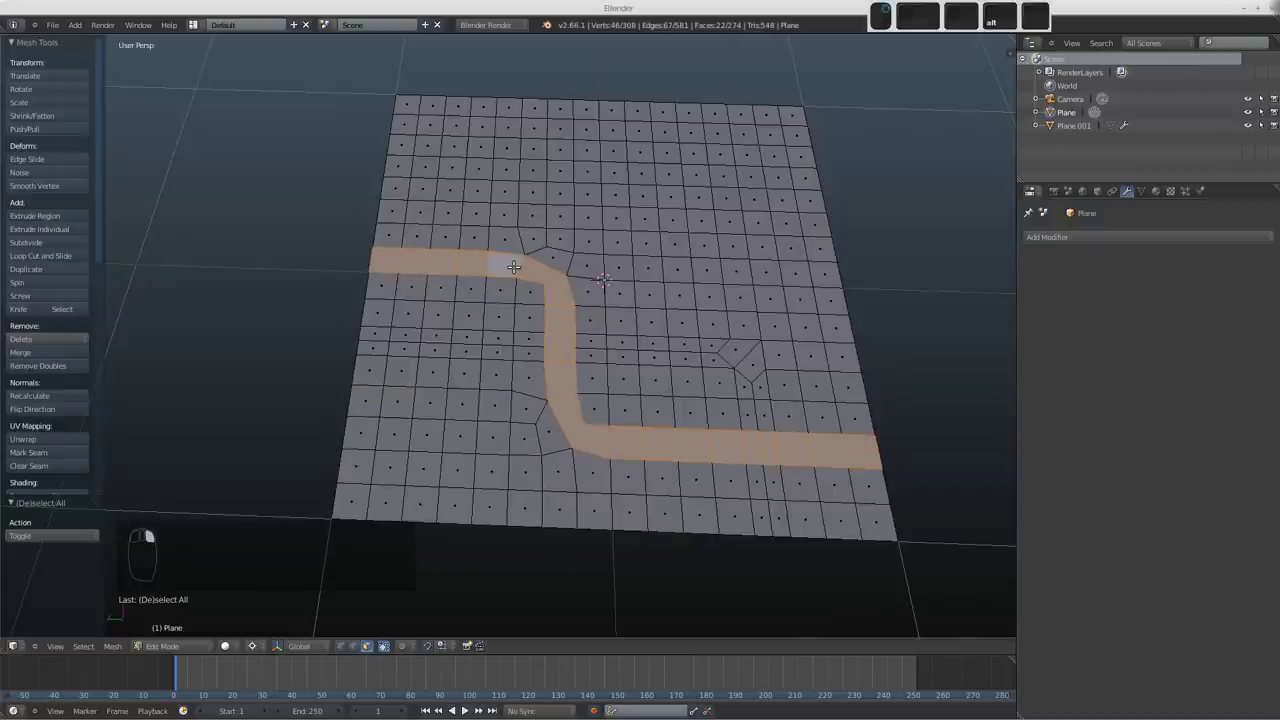
Step: Clear the face loop selection, switch to vertex selection and box-select the 4 by 4 block of faces at the plane's far right corner
middle_drag(592, 369, 541, 348)
key(a)
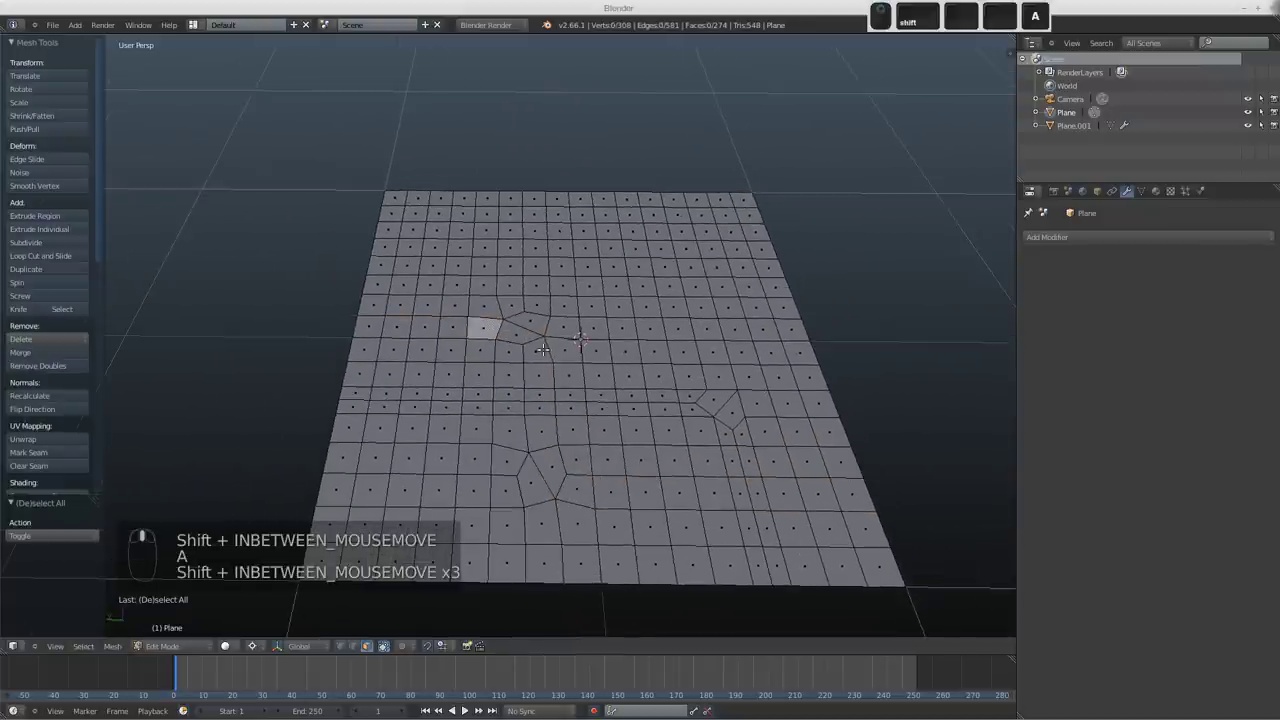
key(ctrl+Tab)
click(566, 292)
mouse_move(587, 299)
shift+middle_down()
mouse_move(573, 286)
mouse_move(589, 275)
mouse_move(579, 281)
shift+middle_up()
key(a)
key(a)
key(b)
drag(651, 128, 787, 243)
shift+middle_drag(787, 243, 771, 264)
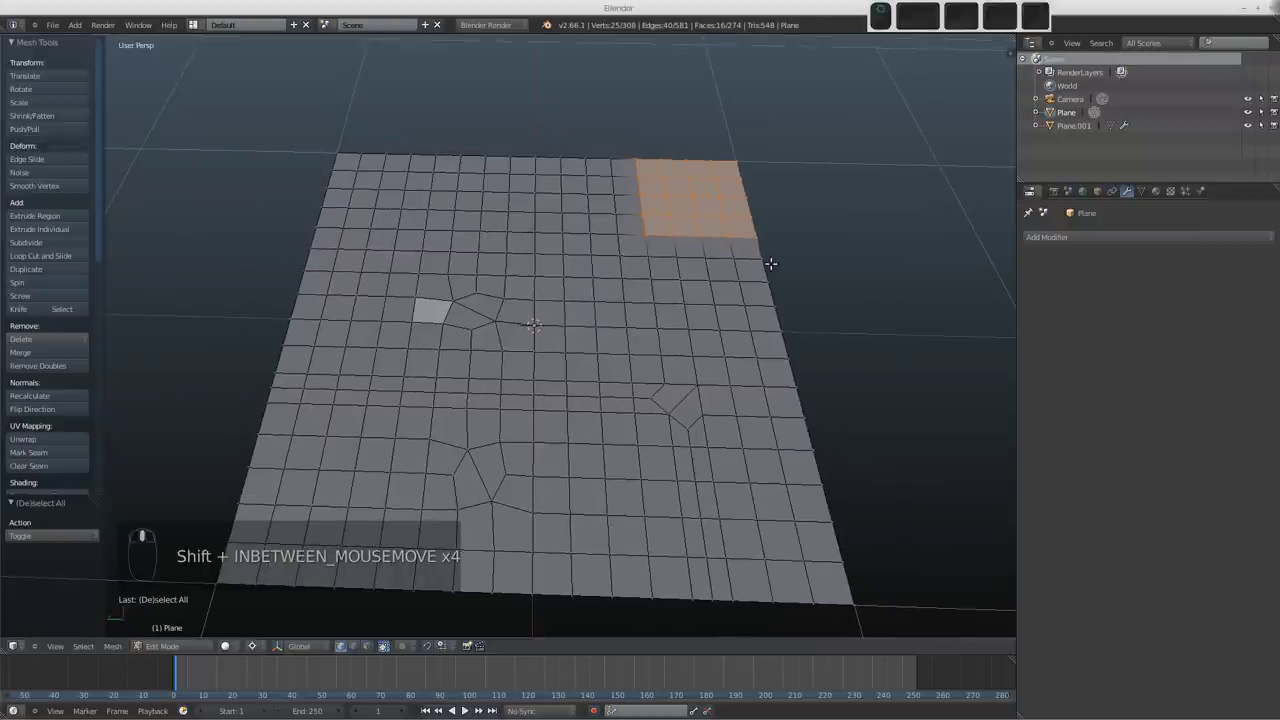
shift+middle_drag(590, 294, 609, 325)
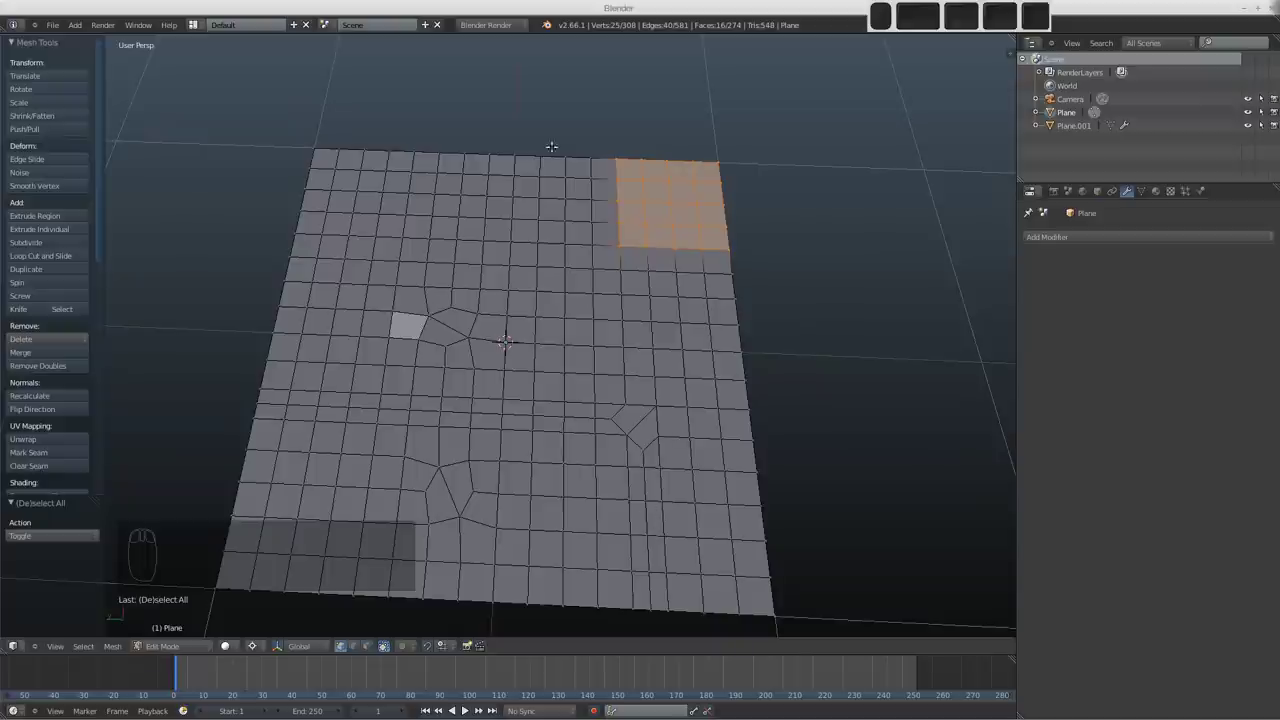
shift+middle_drag(621, 314, 609, 282)
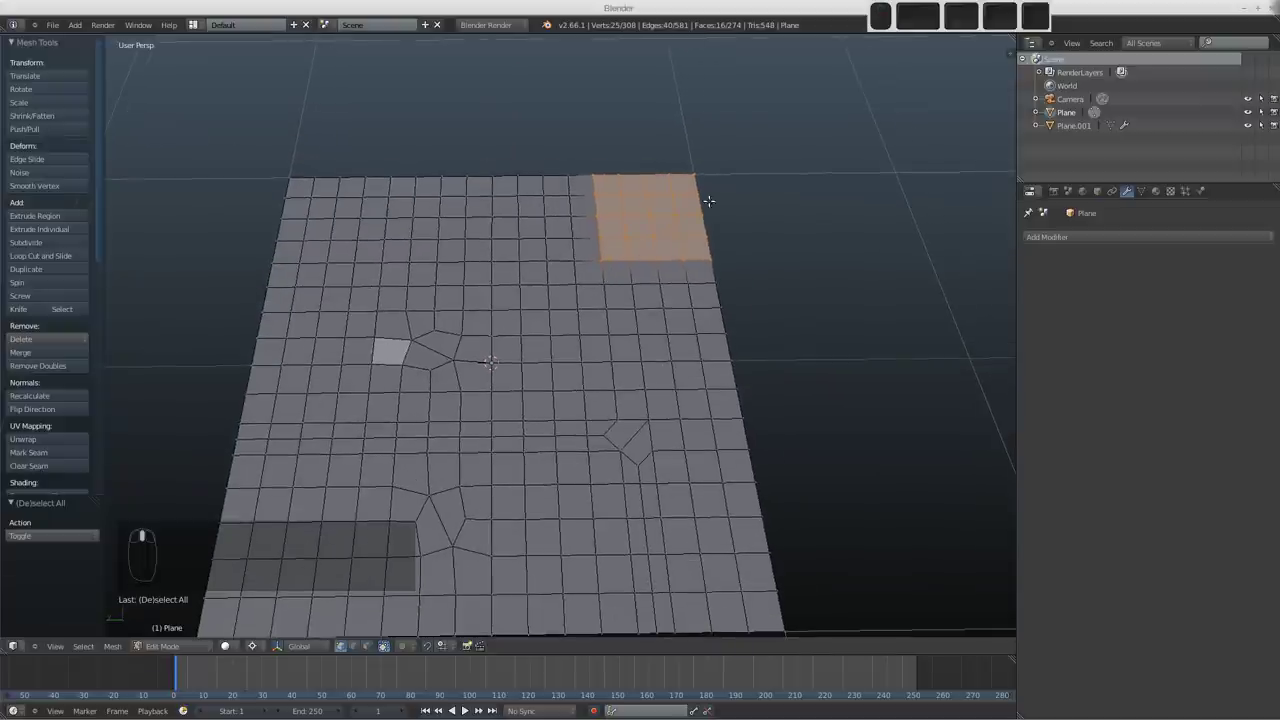
Step: Inset the selected corner block by about 0.065, comparing the Boundary option on and off and leaving it disabled
key(i)
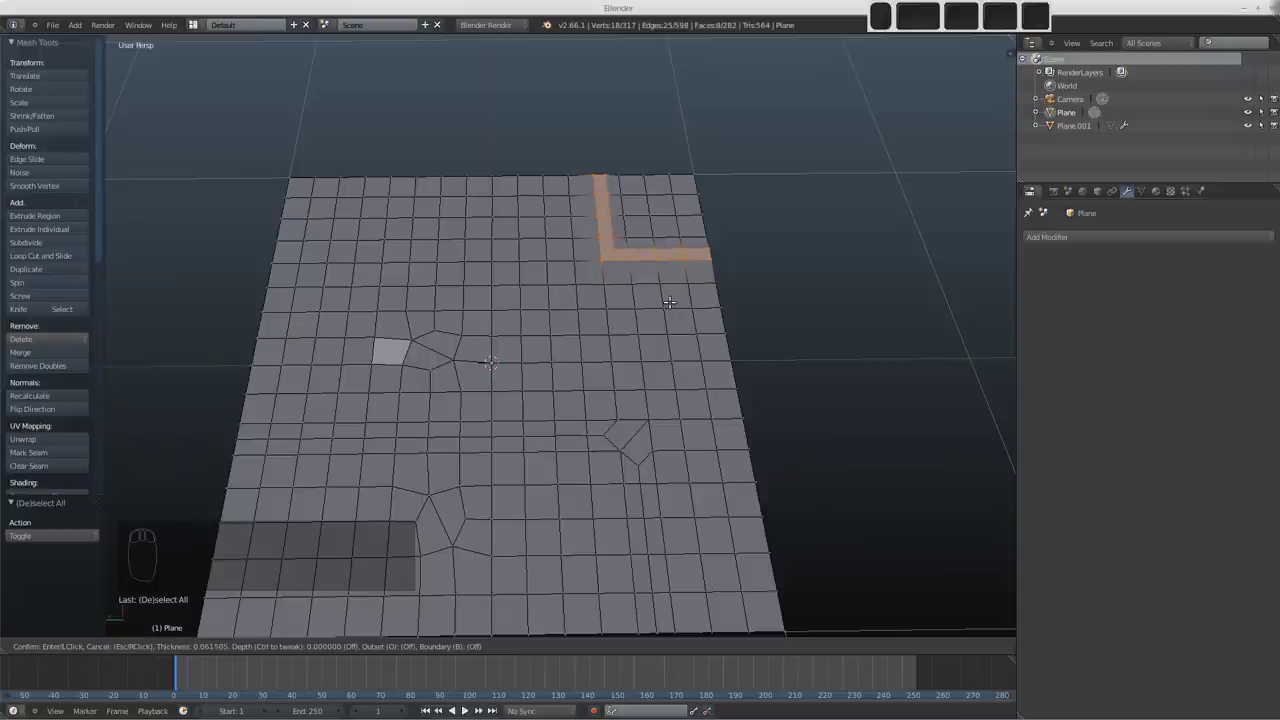
click(669, 301)
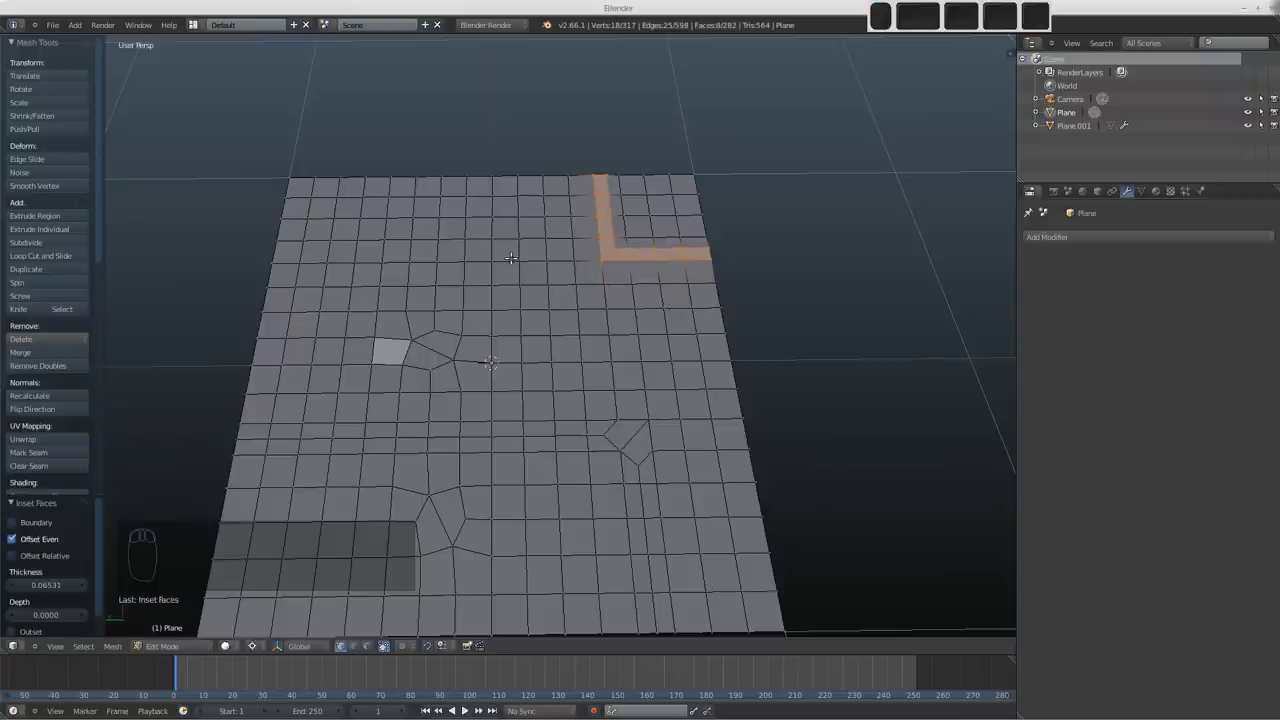
drag(79, 493, 71, 407)
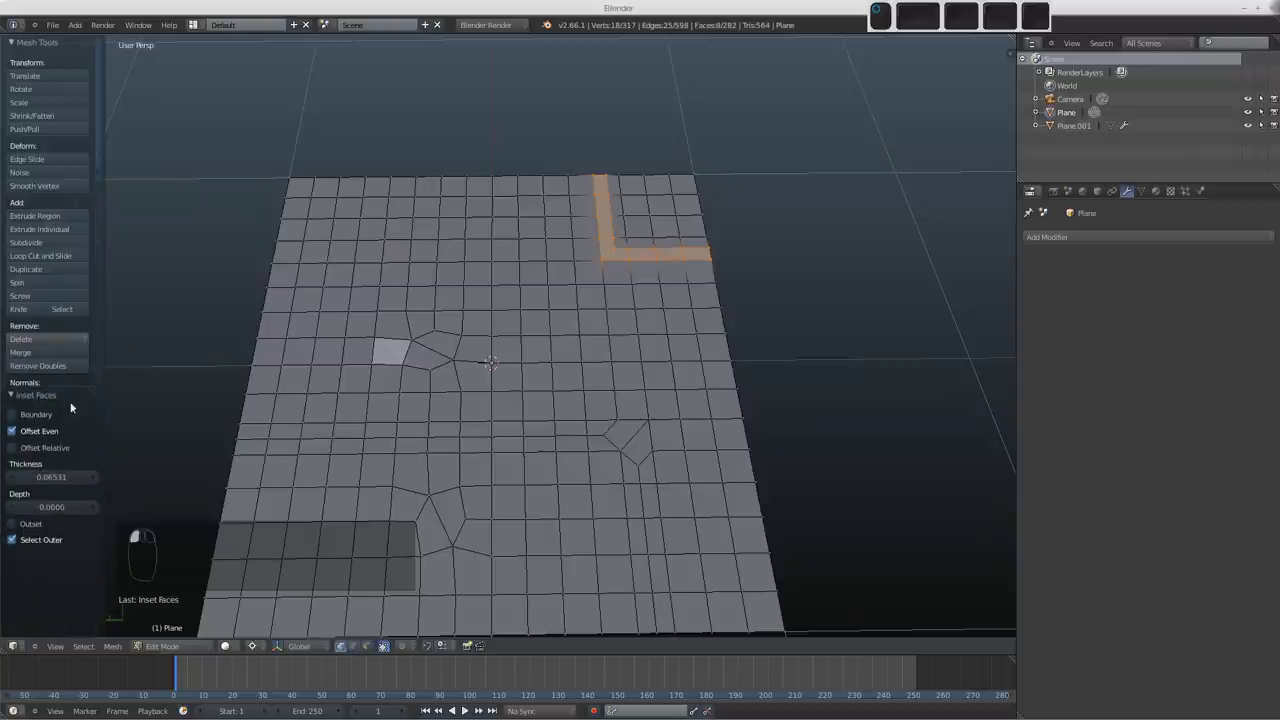
click(13, 414)
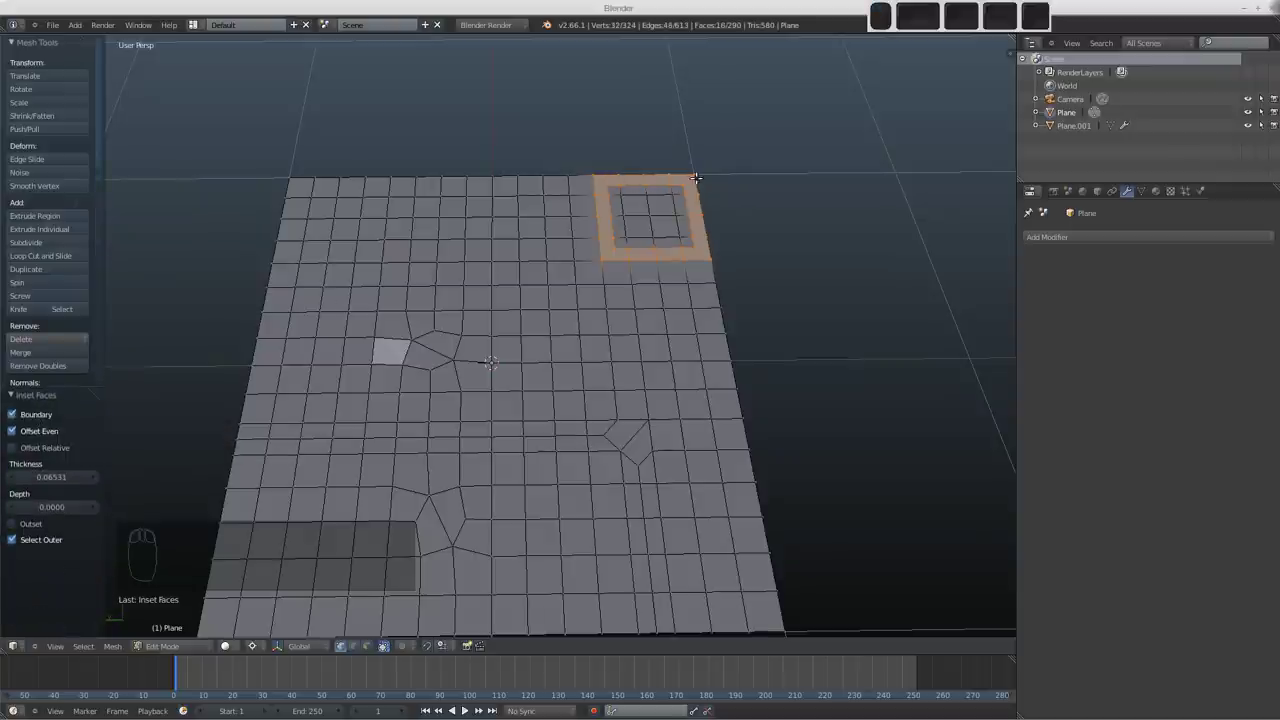
click(14, 415)
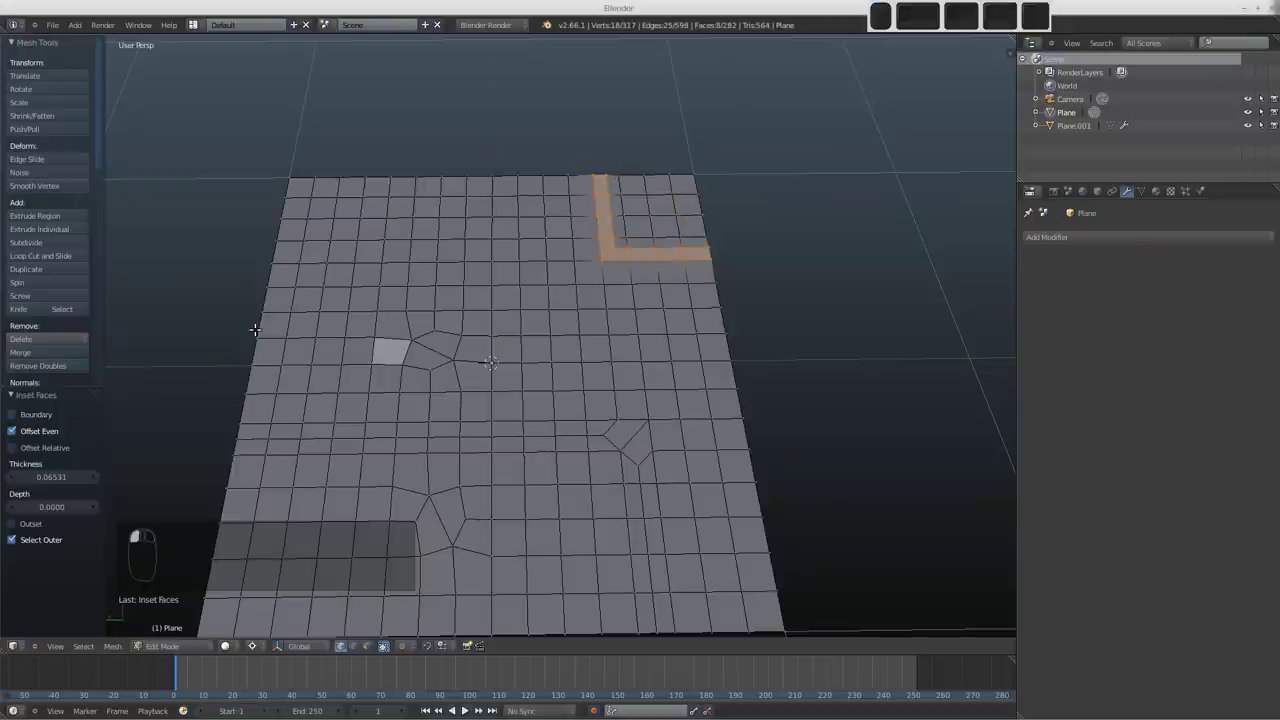
Step: Try a loop cut along the L-shaped band of inset faces
key(ctrl+r)
click(613, 255)
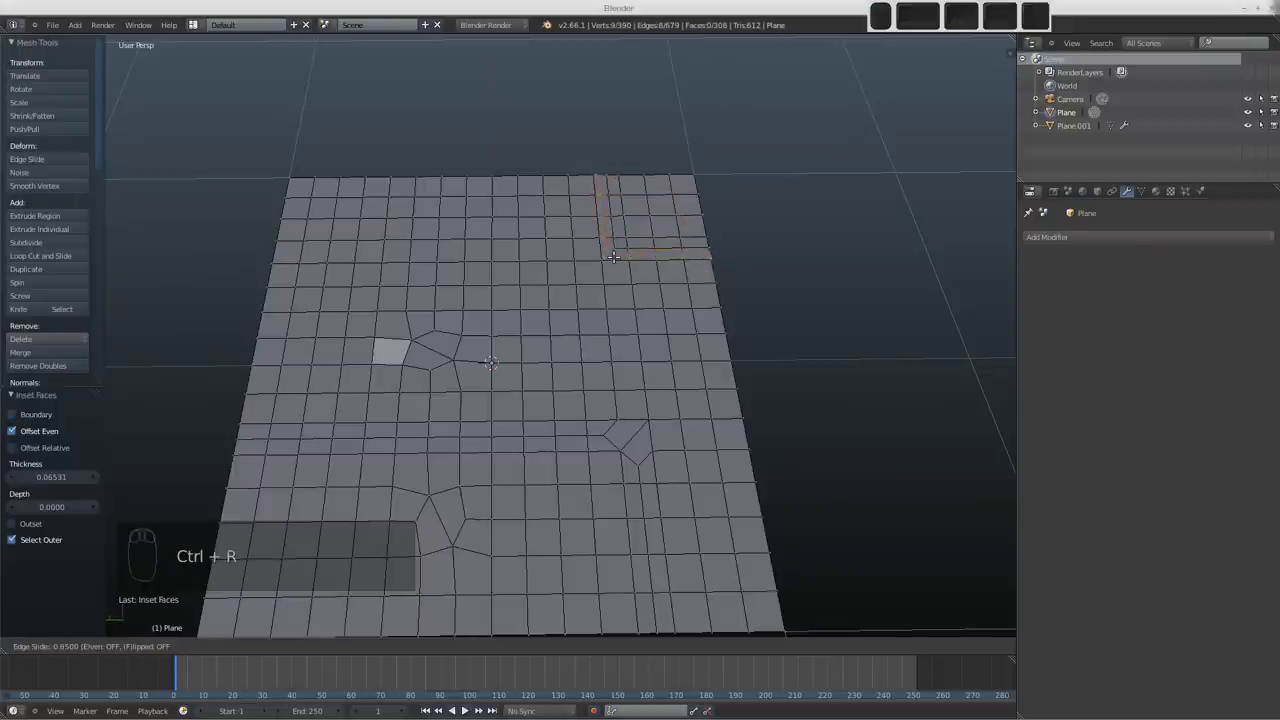
right_click(613, 257)
key(ctrl+z)
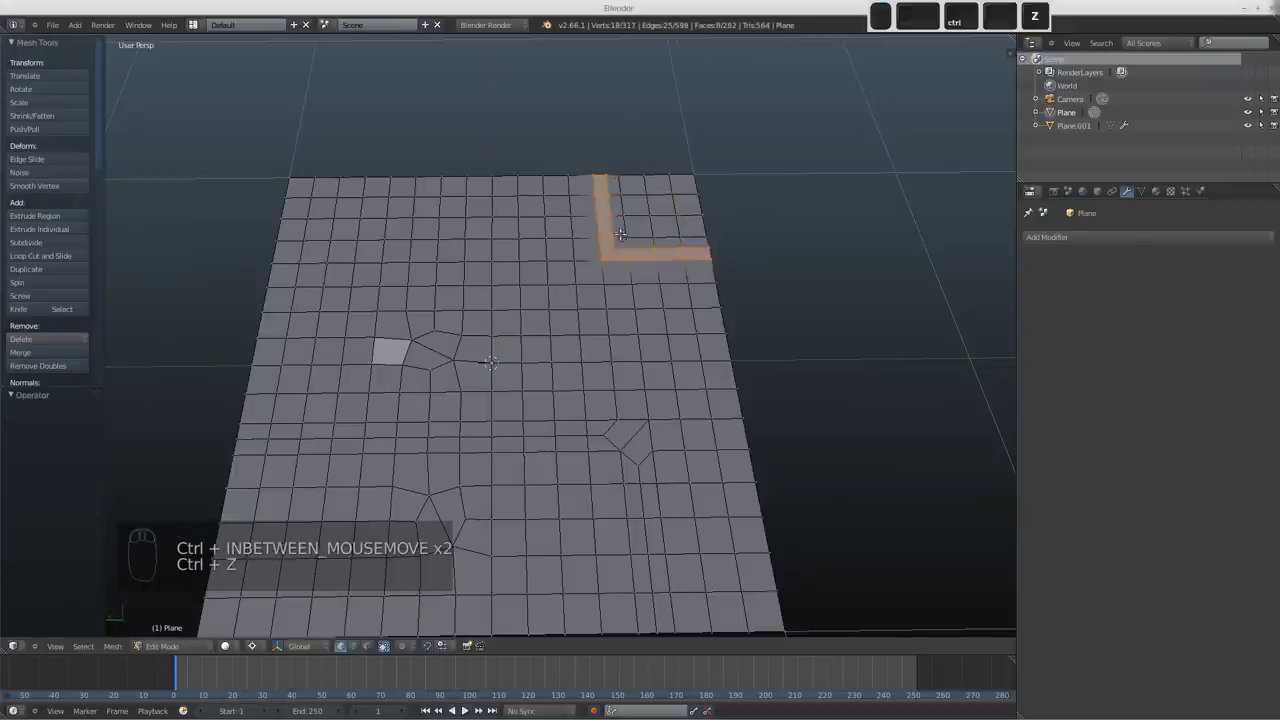
Step: Box-select the faces enclosed by the L-shaped inset band and raise them about 0.097 along Z
key(a)
middle_drag(658, 269, 654, 267)
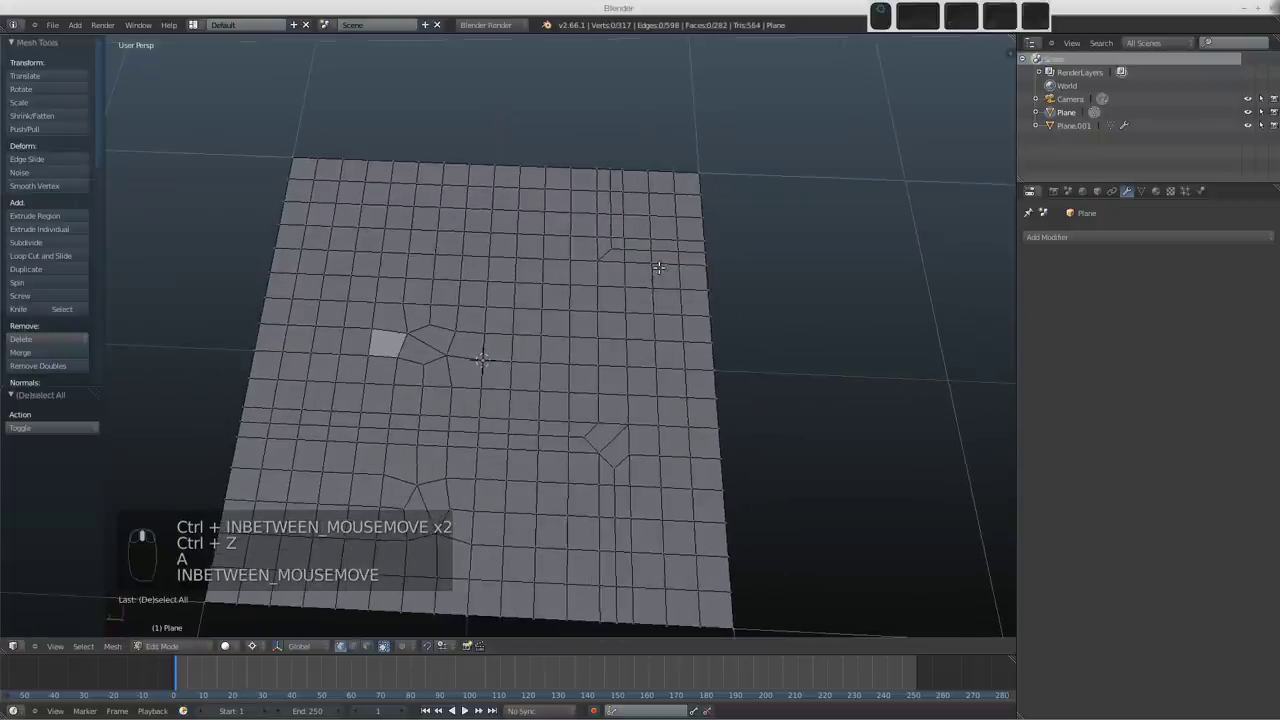
key(b)
key(b)
drag(643, 182, 709, 250)
key(b)
drag(604, 152, 668, 260)
middle_drag(668, 260, 648, 254)
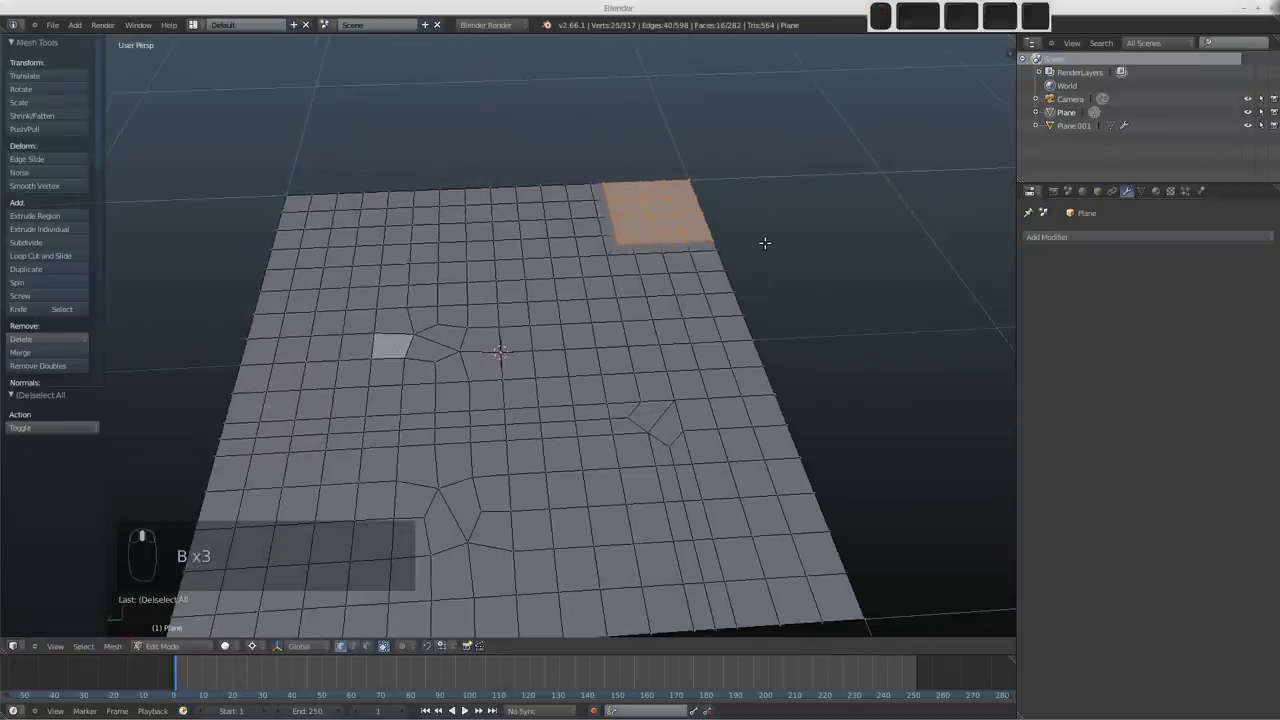
key(e)
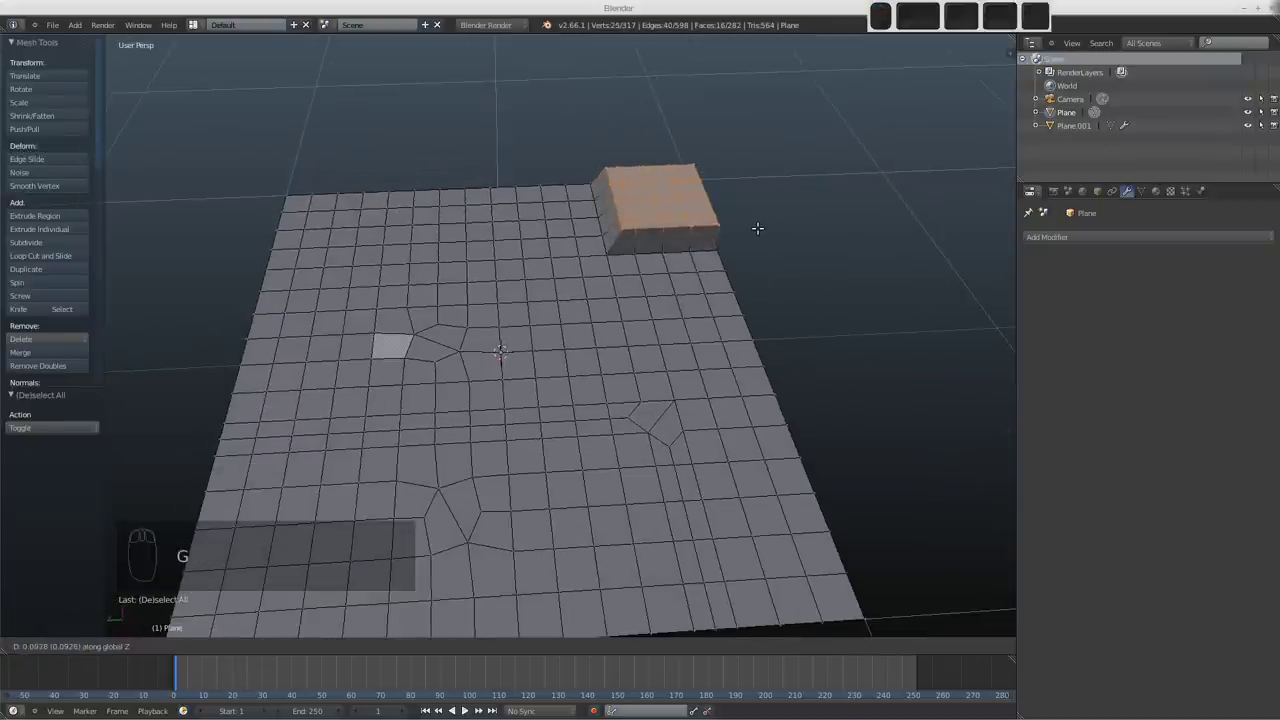
click(756, 228)
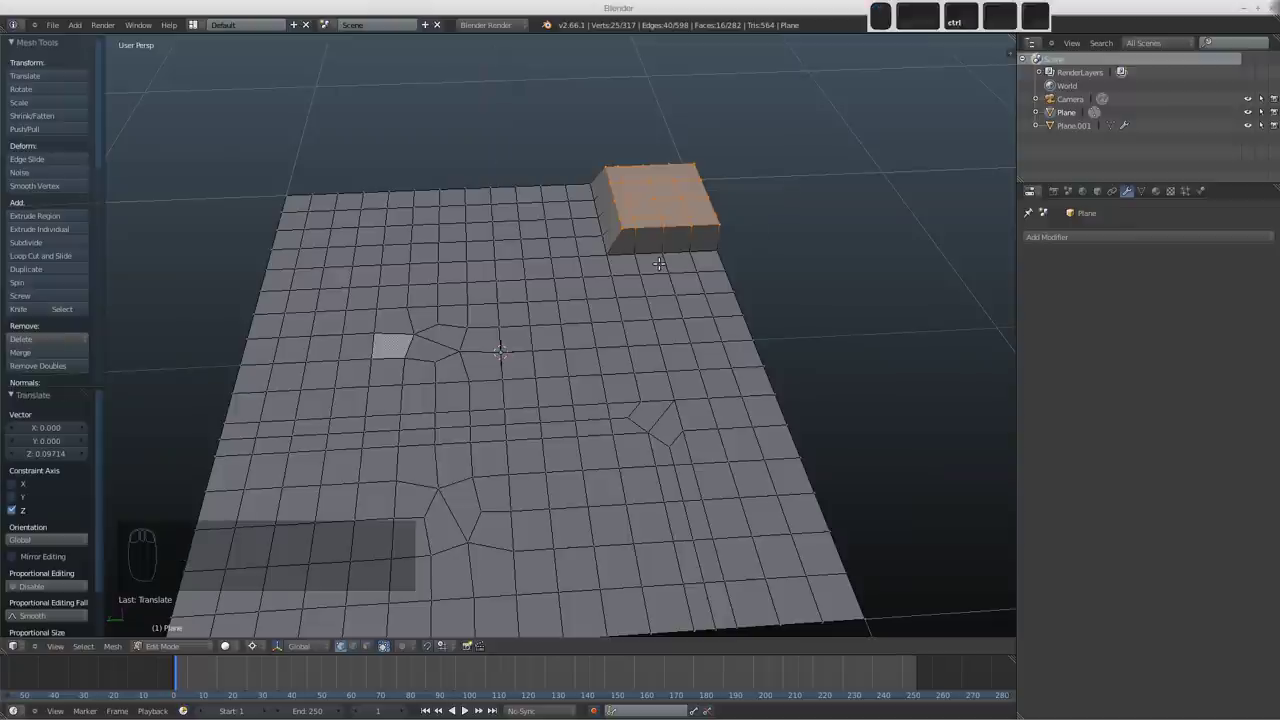
Step: Add a level 2 Subsurf modifier to the plane and set its shading to smooth in Object Mode
key(ctrl+2)
middle_drag(637, 312, 625, 244)
key(Tab)
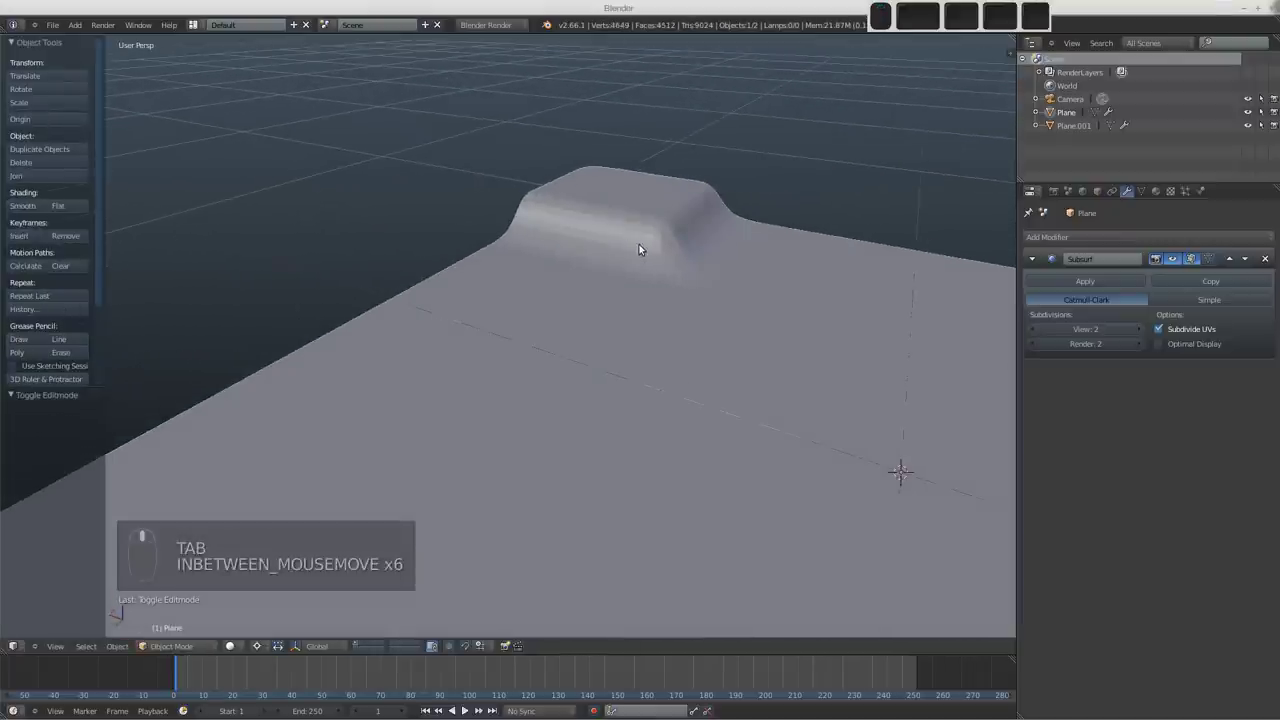
click(22, 207)
middle_drag(638, 357, 574, 274)
Step: Add two edge loops around the raised block's sloped sides, one near the upper edge and one near the base, and inspect the block in Object Mode
key(Tab)
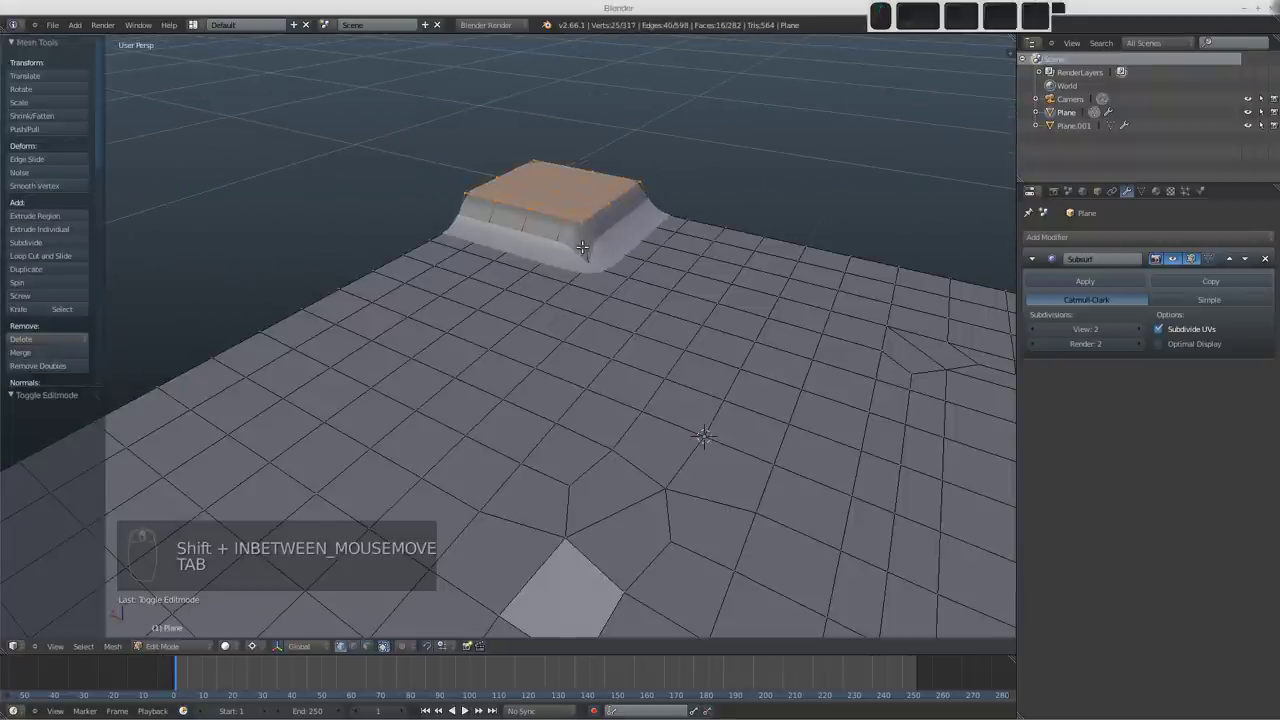
key(ctrl+r)
click(584, 240)
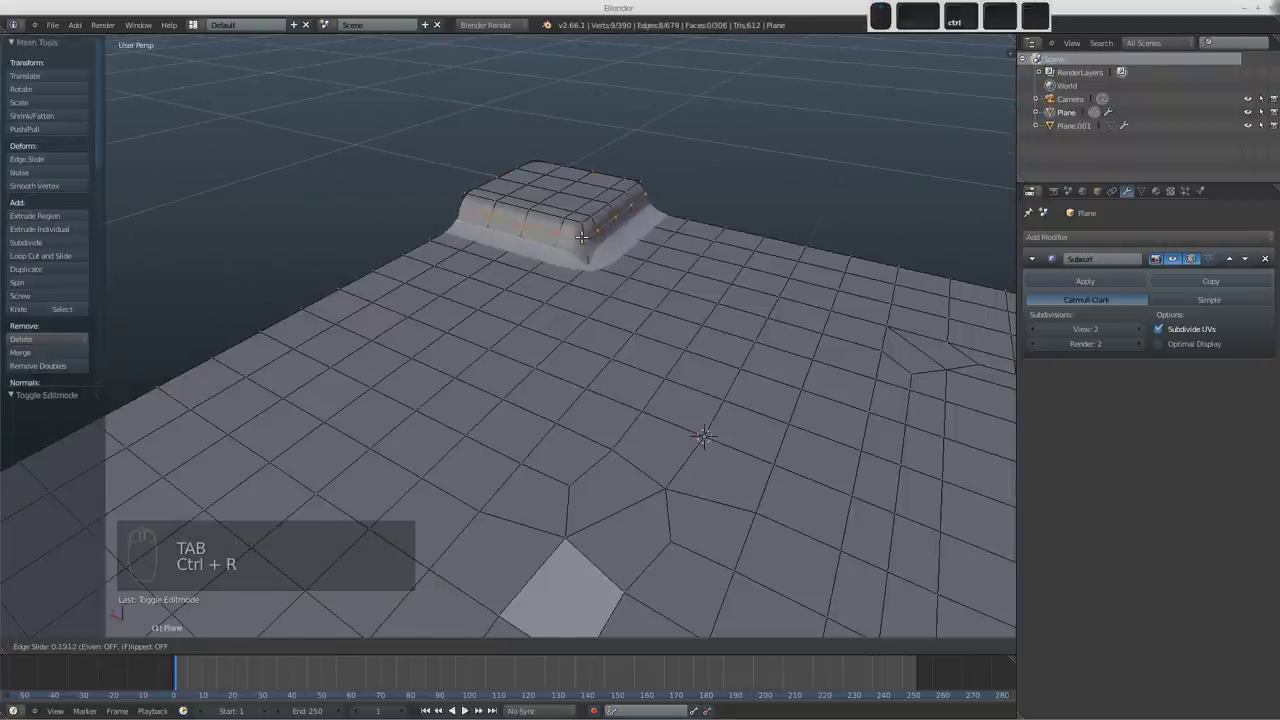
click(577, 226)
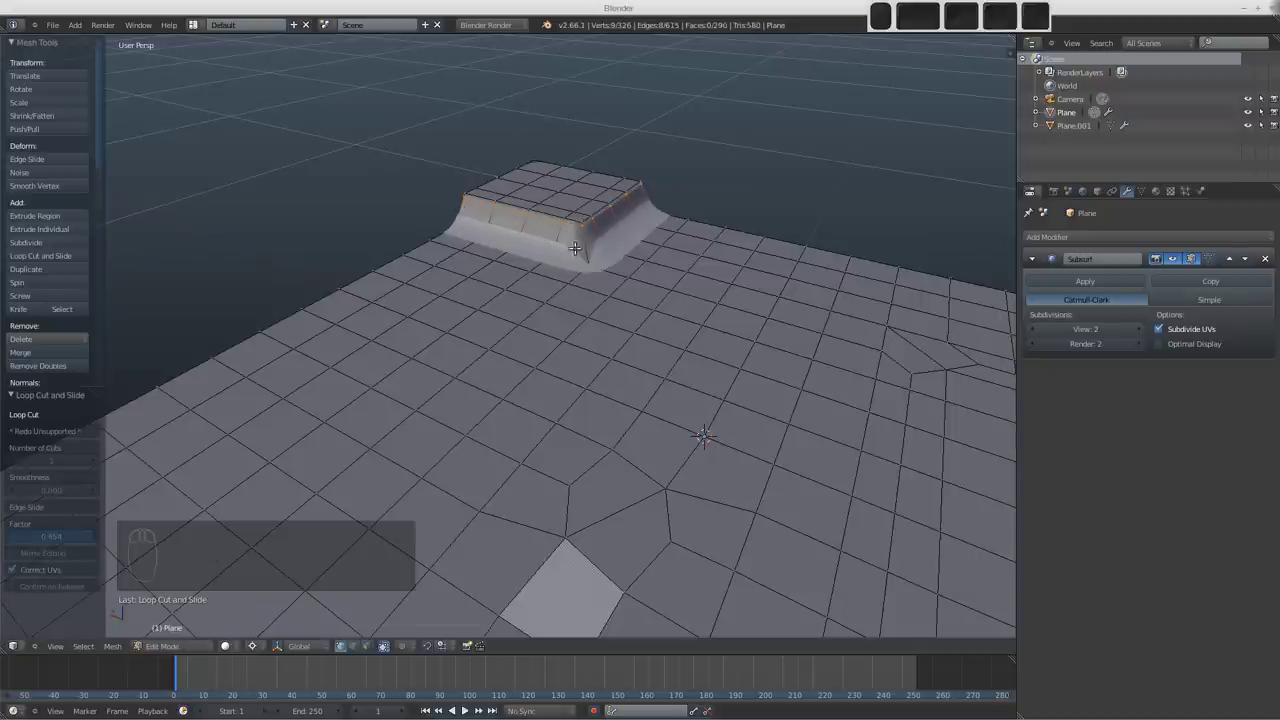
key(ctrl+r)
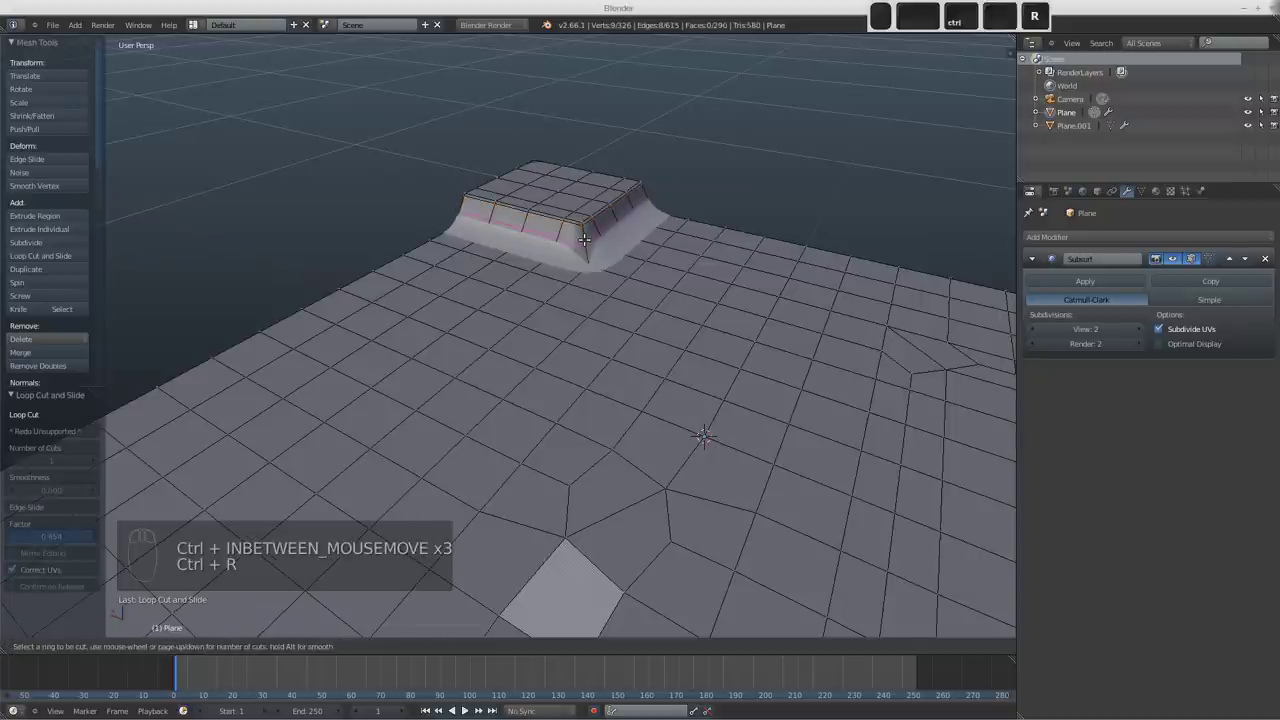
click(584, 242)
click(576, 260)
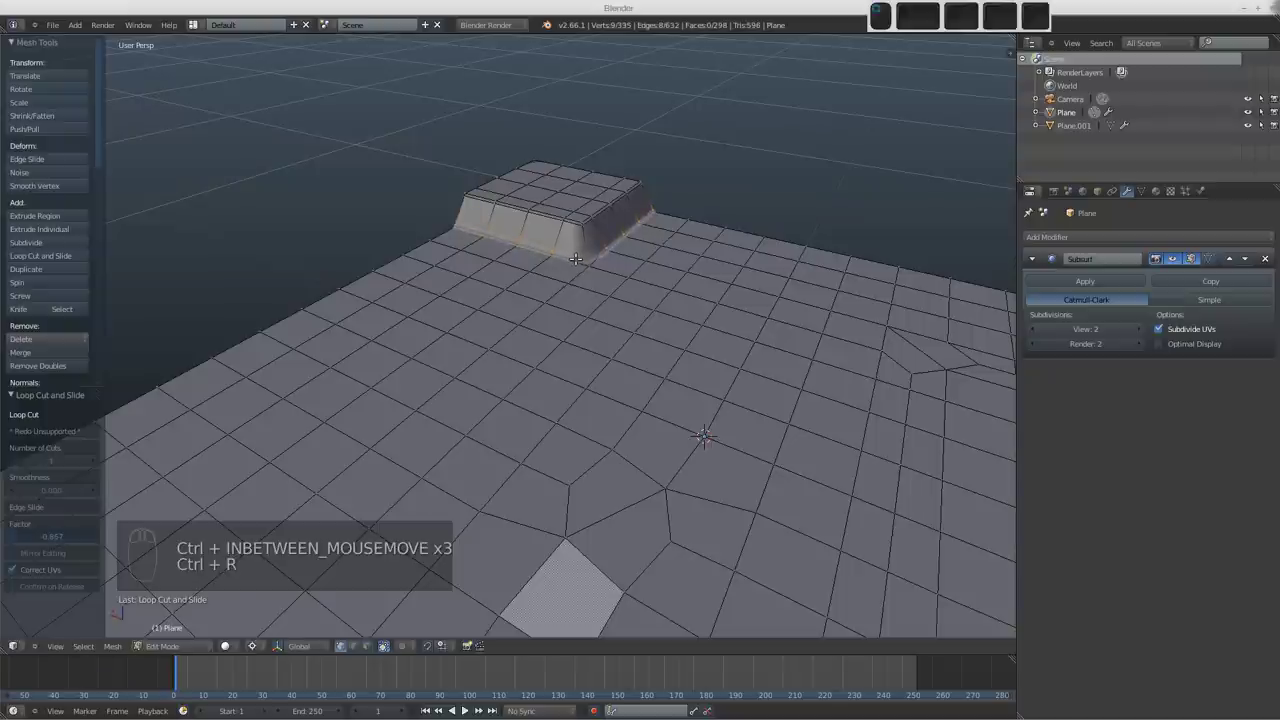
key(Tab)
middle_drag(591, 306, 711, 304)
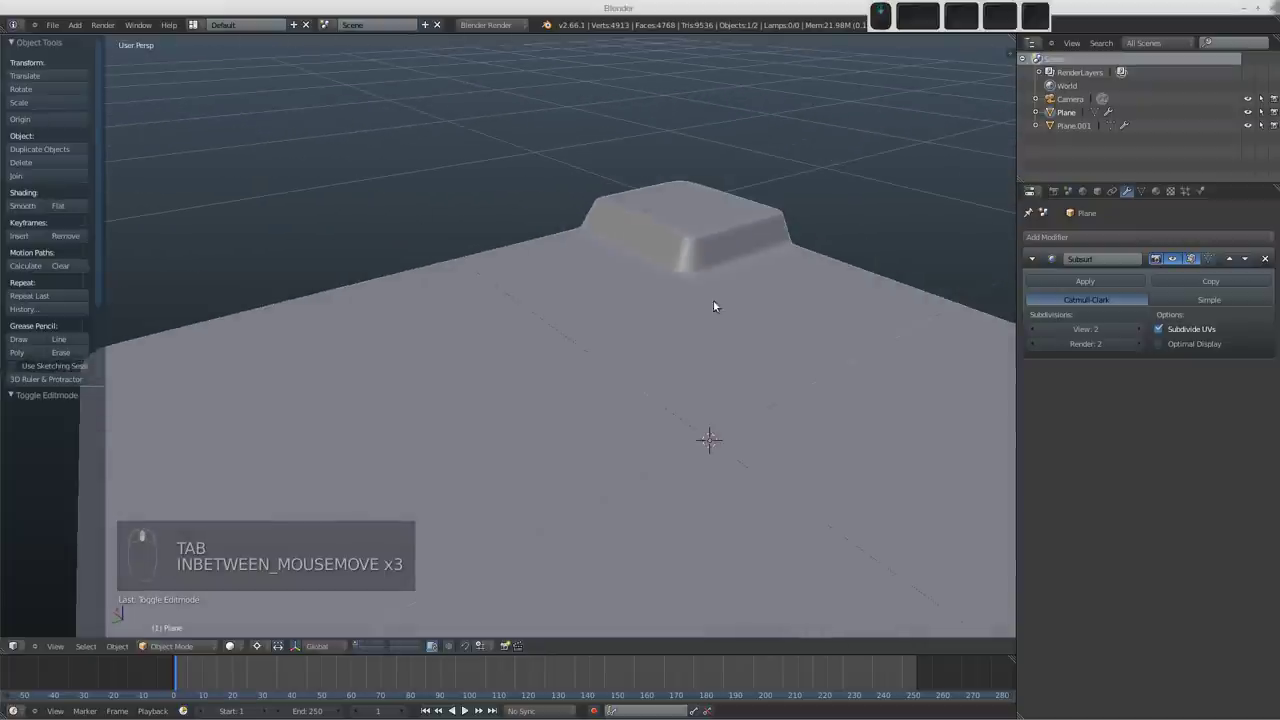
scroll(705, 316, down, 2)
middle_drag(700, 391, 683, 417)
middle_drag(691, 371, 530, 287)
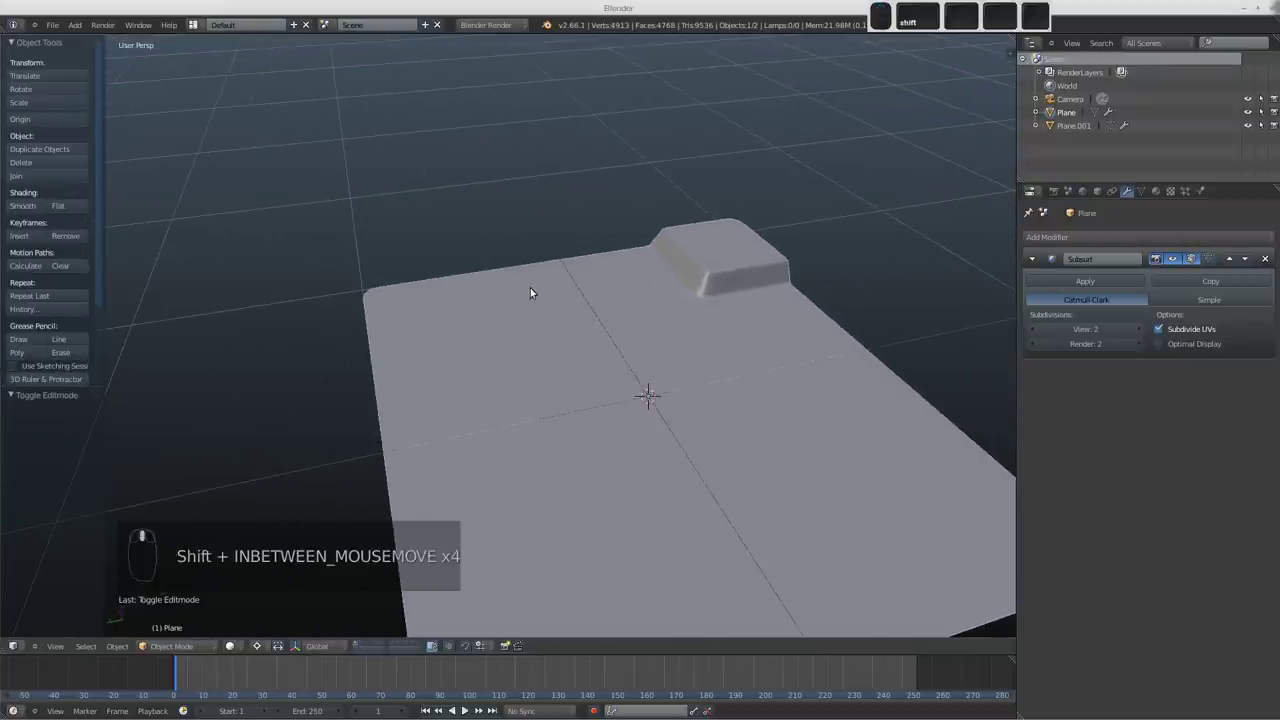
Step: Select the 5 by 5 block of faces at the plane's far left corner without insetting, raise it along Z and view it in Object Mode
key(Tab)
middle_drag(617, 393, 458, 284)
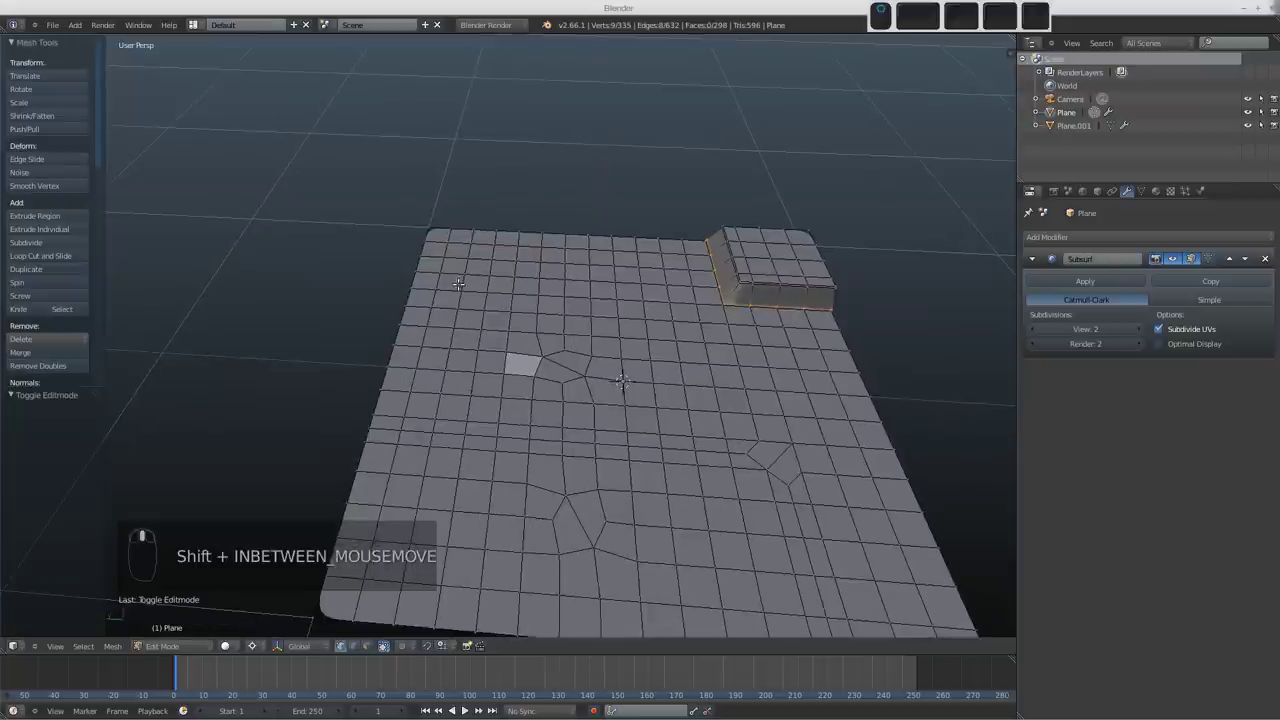
key(a)
key(b)
drag(387, 200, 554, 303)
shift+right_click(478, 303)
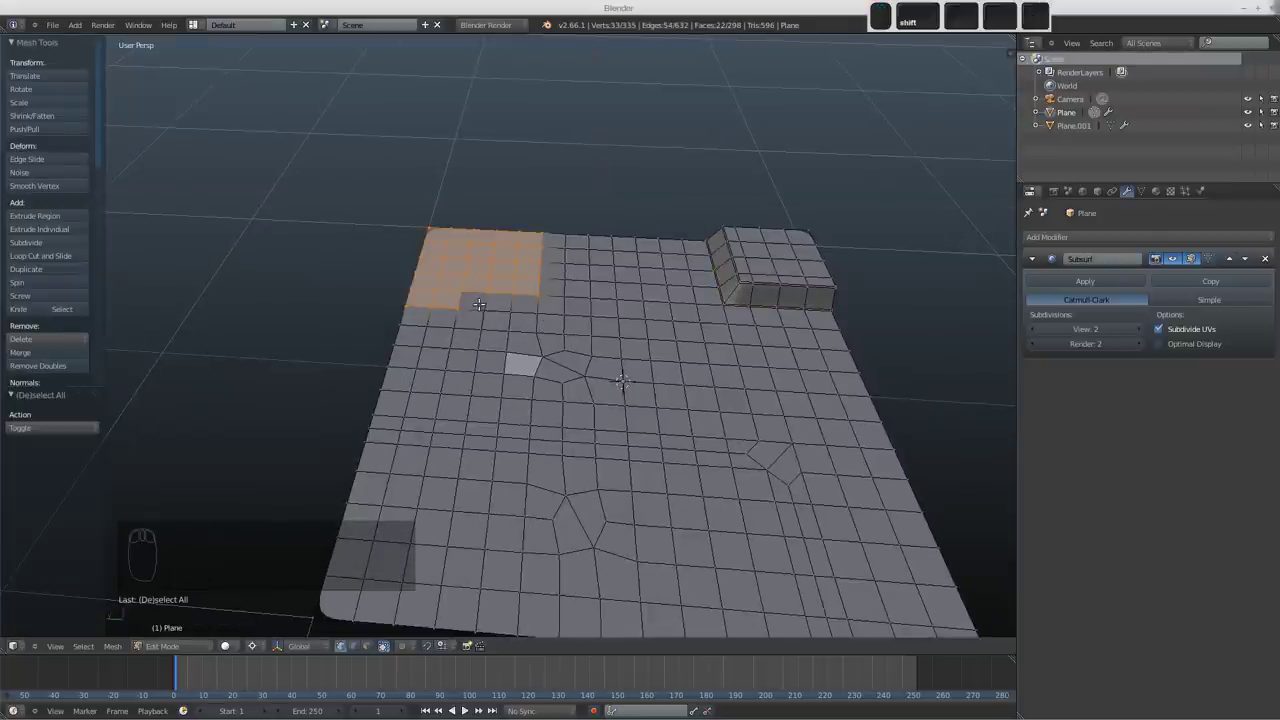
shift+right_drag(479, 303, 534, 314)
middle_drag(545, 318, 566, 323)
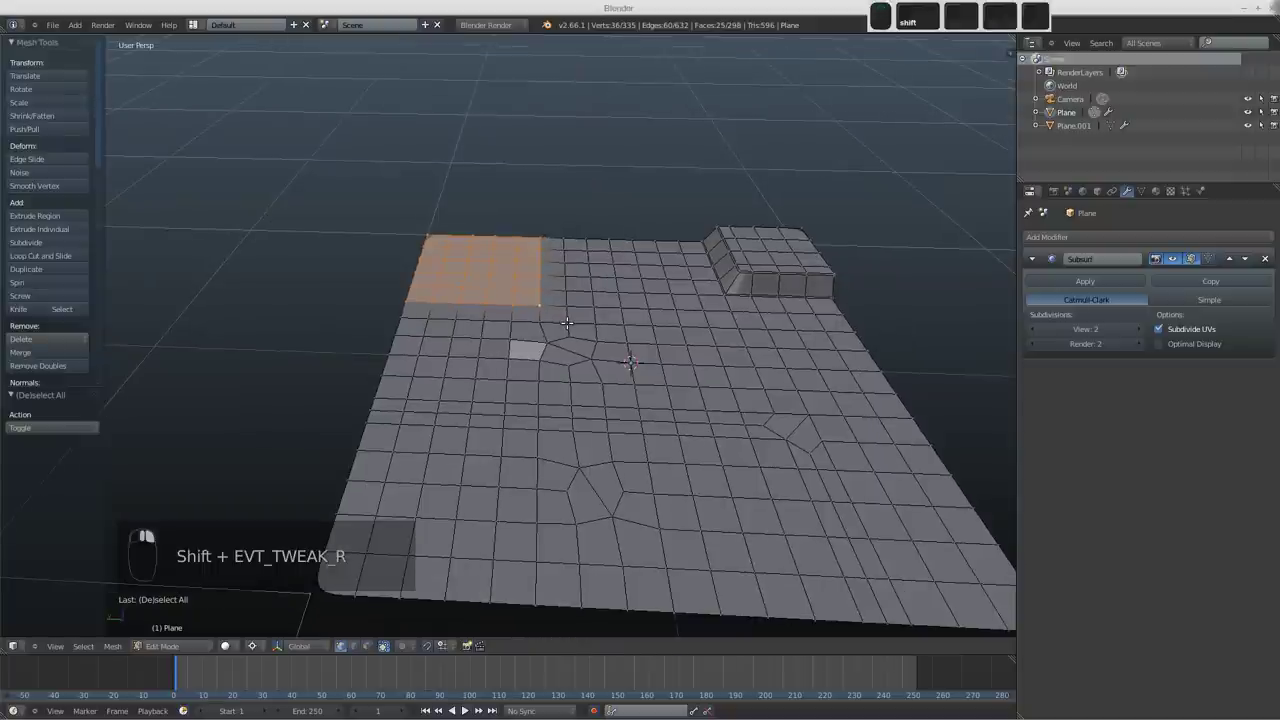
key(g)
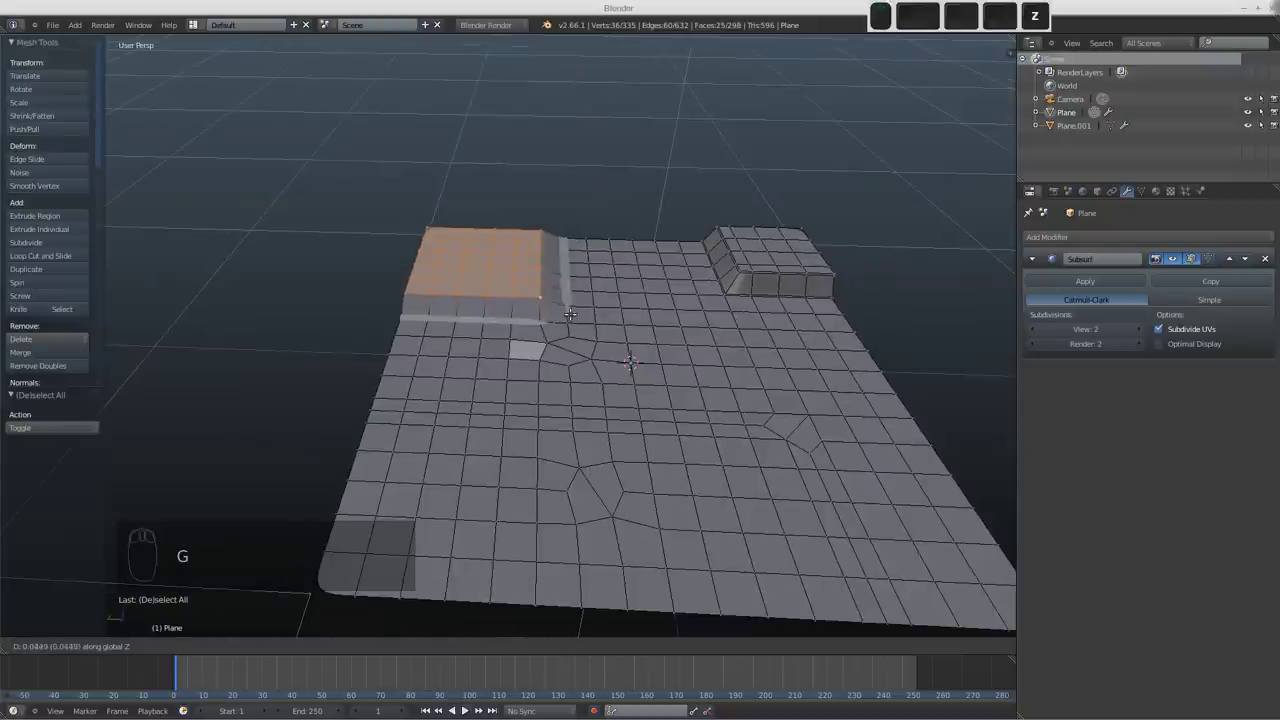
click(568, 310)
key(Tab)
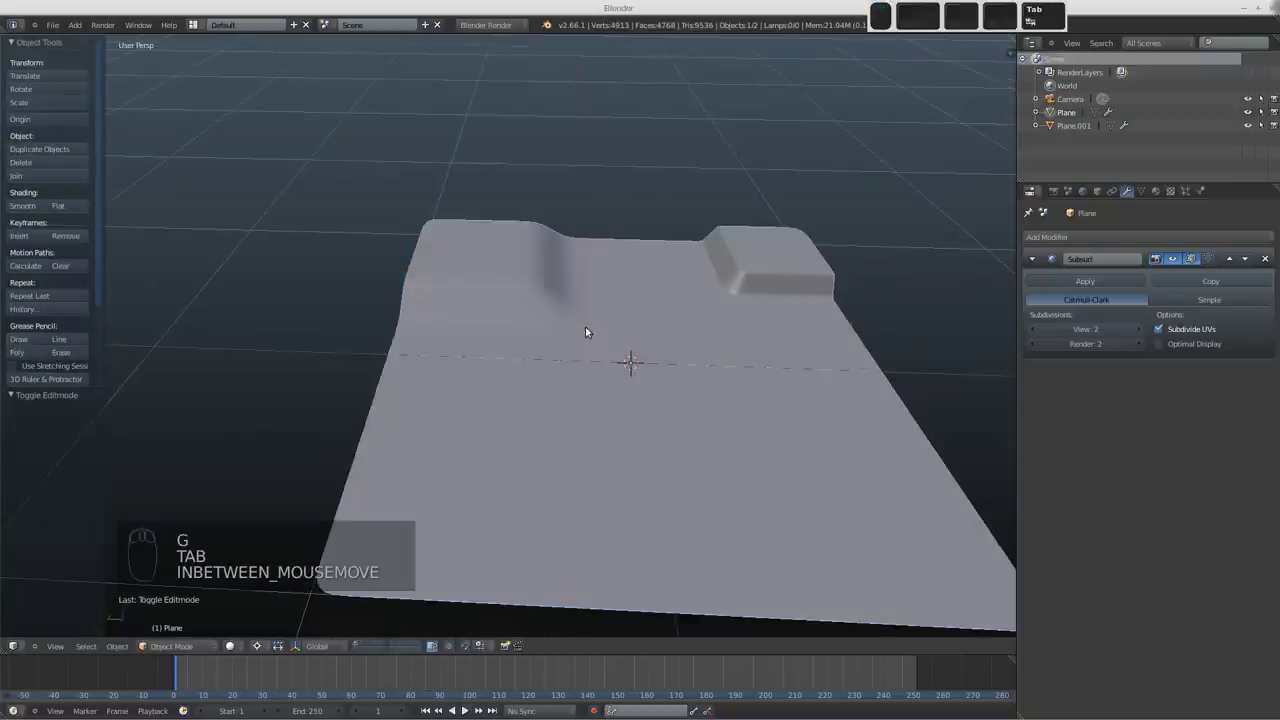
mouse_move(568, 313)
middle_down()
mouse_move(526, 309)
mouse_move(580, 346)
mouse_move(586, 314)
mouse_move(551, 308)
mouse_move(583, 310)
middle_up()
Step: Select the four vertices of the corner slope face on the block without an inset, hiding Subsurf in Edit Mode meanwhile, and restore its display
key(Tab)
scroll(560, 286, up, 4)
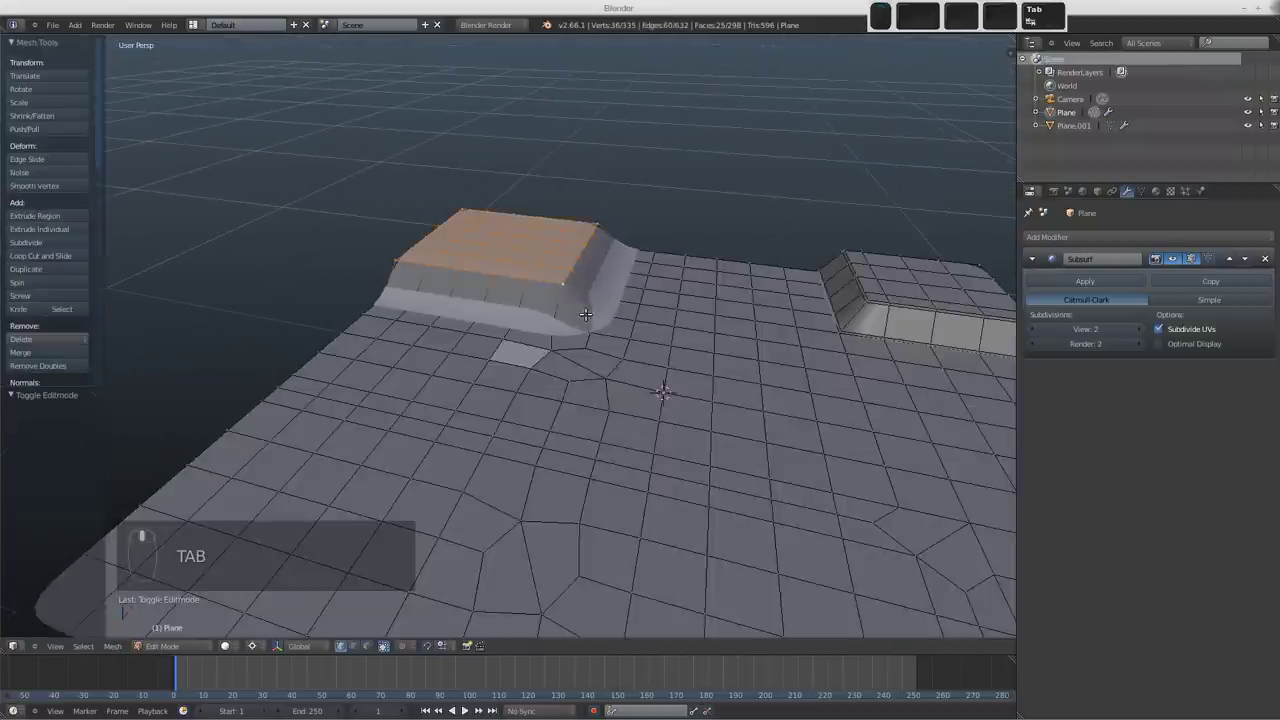
right_click(558, 283)
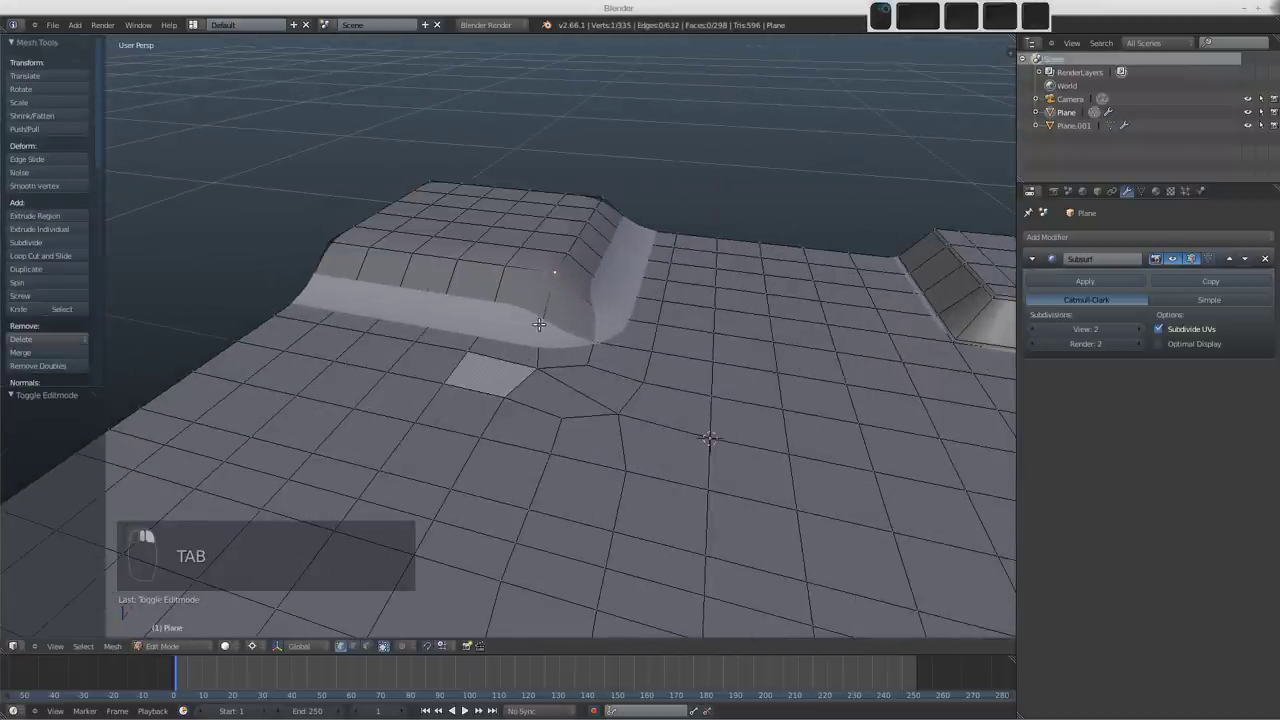
click(1190, 258)
shift+right_click(539, 332)
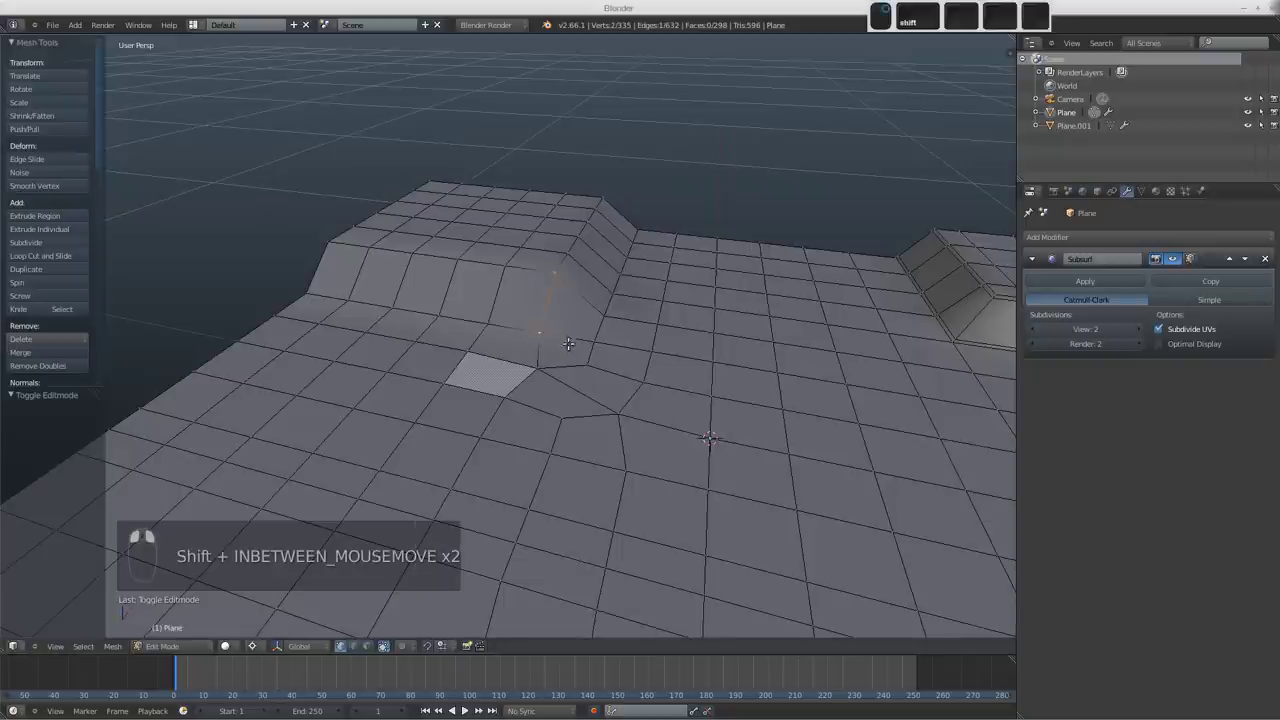
shift+right_click(594, 338)
middle_drag(594, 338, 826, 292)
middle_drag(800, 317, 440, 385)
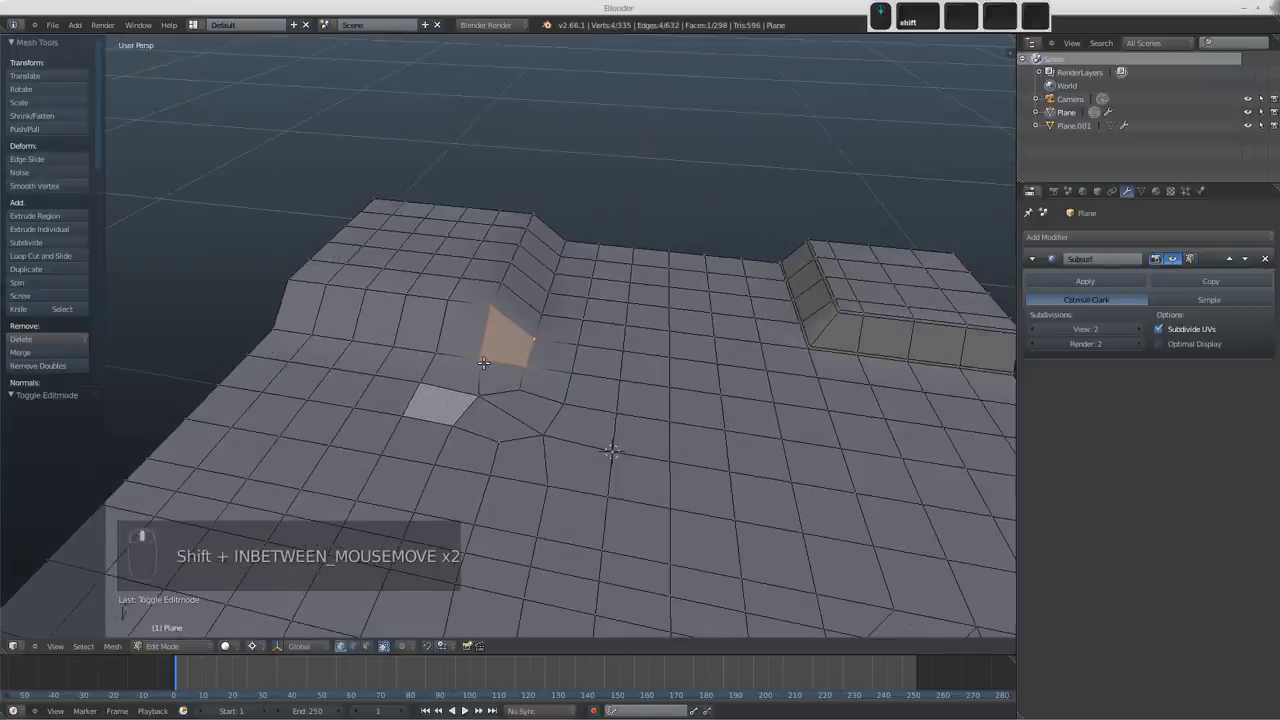
click(1189, 259)
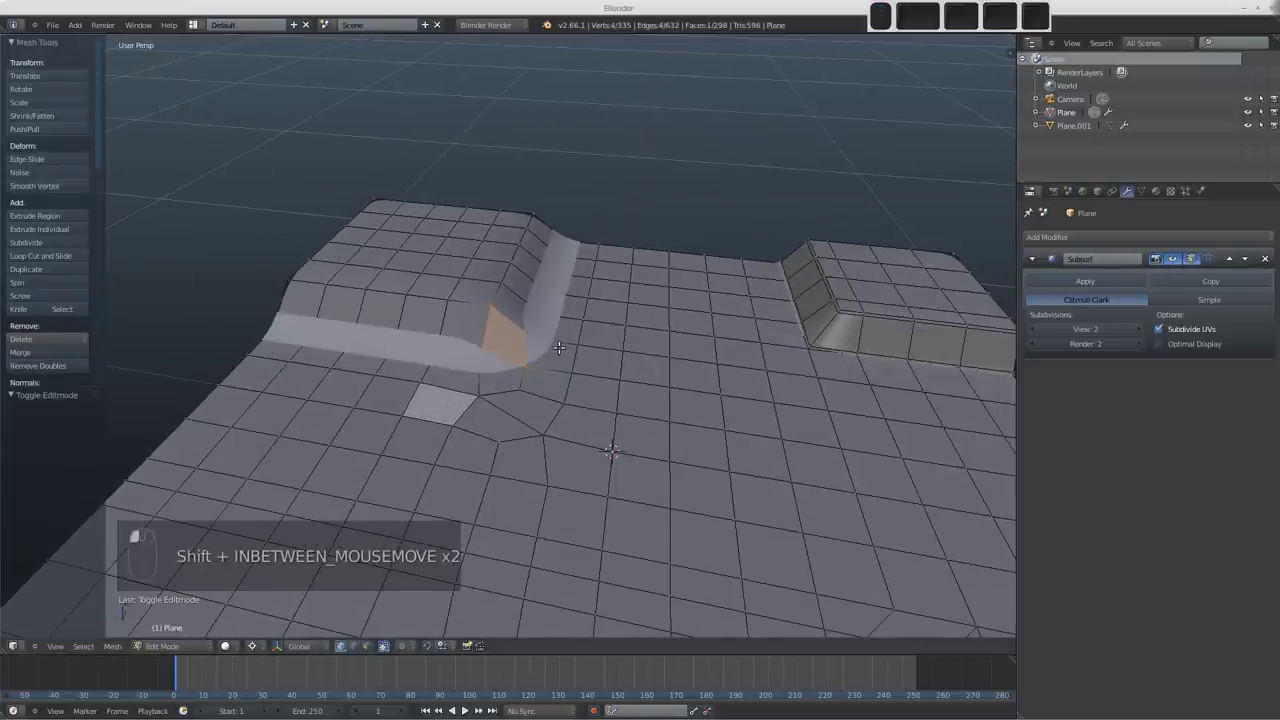
key(Tab)
key(Tab)
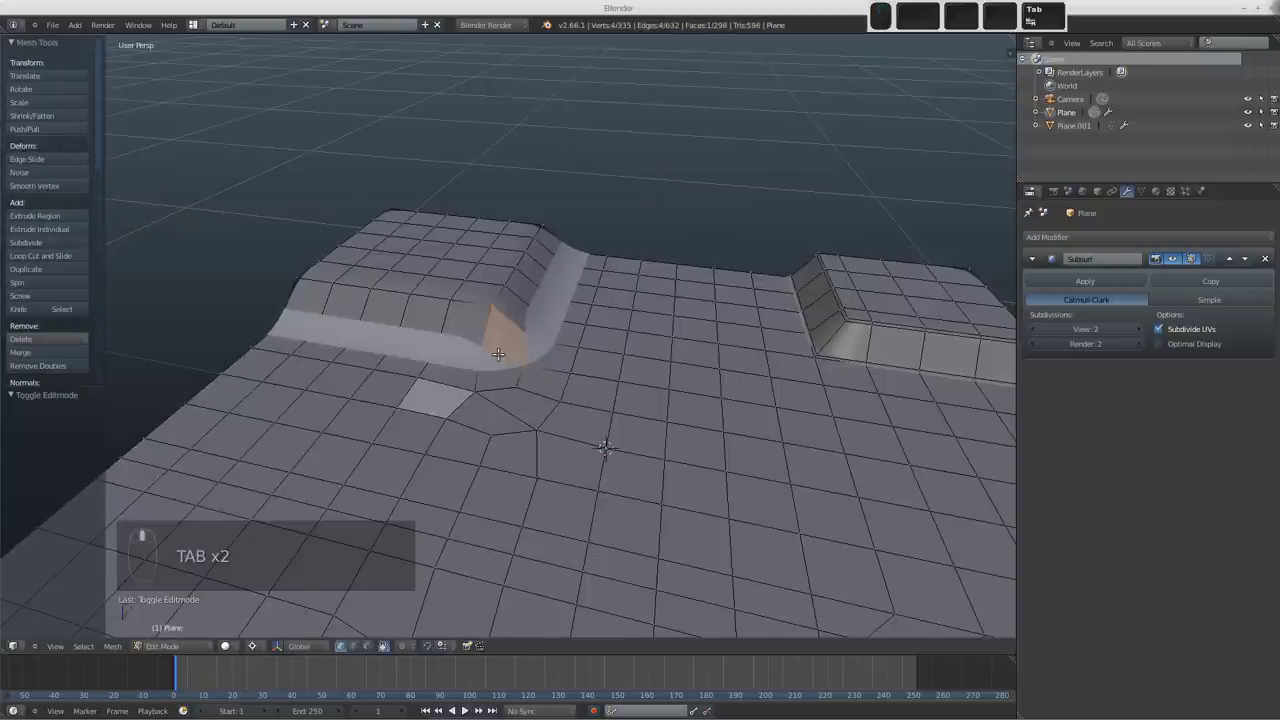
Step: Add two edge loops across the front slope of the block without an inset, one near its upper edge and one near its base
scroll(503, 361, down, 2)
key(ctrl+r)
click(484, 341)
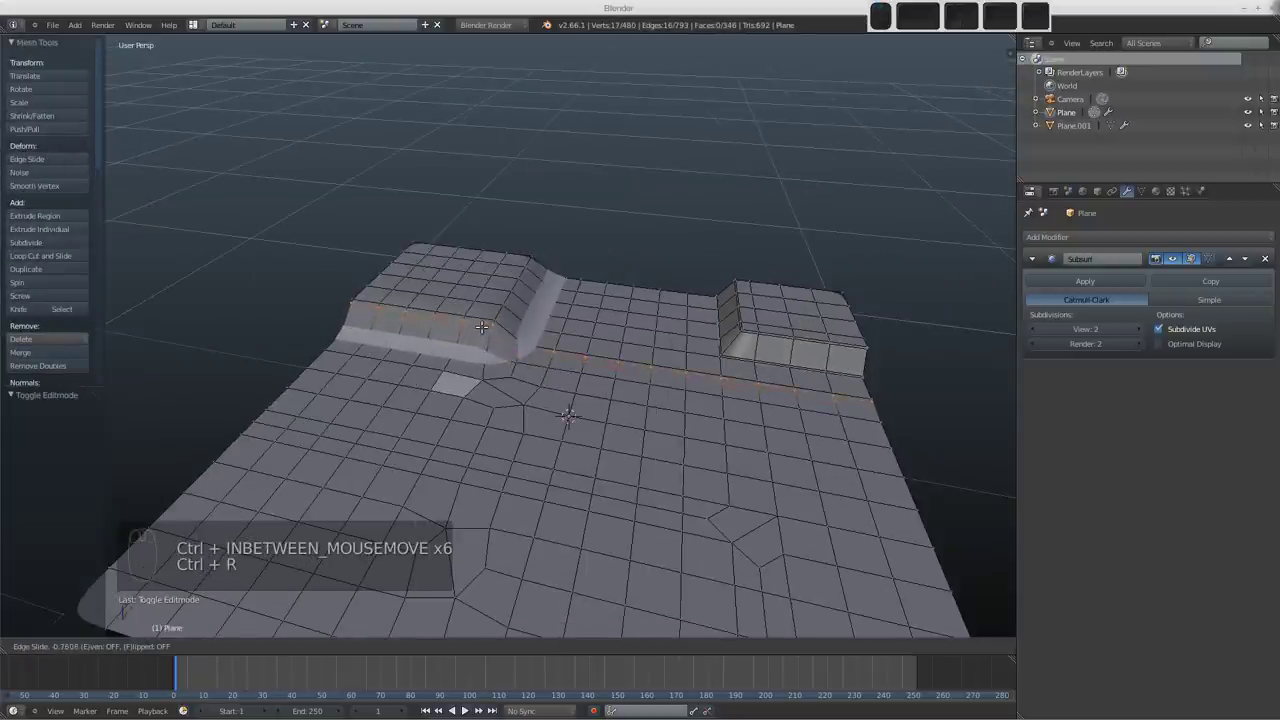
click(481, 325)
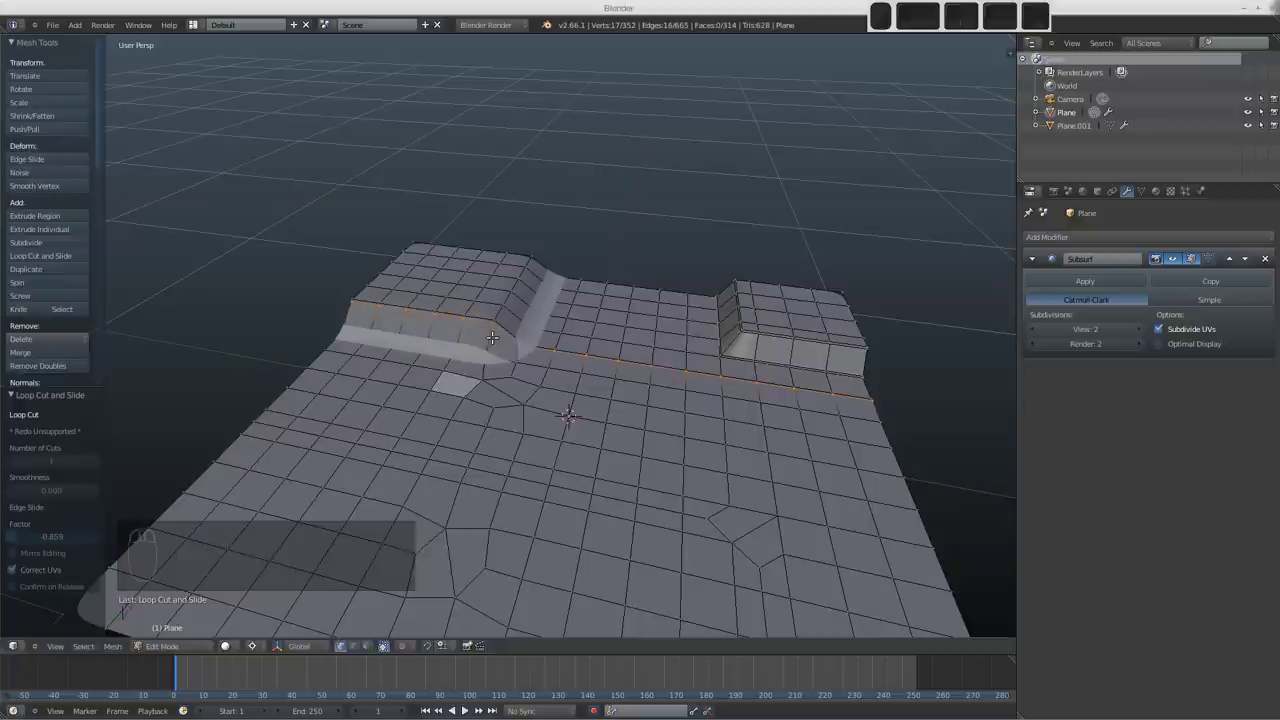
key(ctrl+r)
click(483, 345)
click(482, 348)
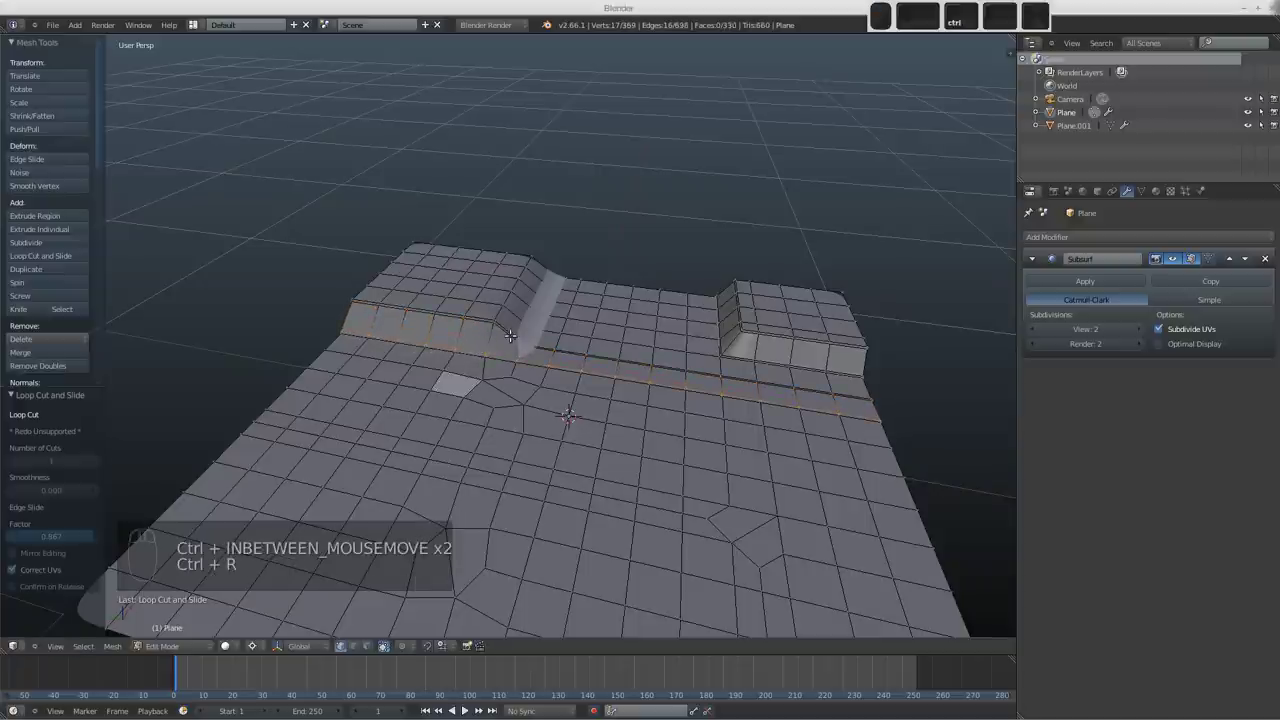
Step: Add two edge loops along the same block's side slope, near its upper edge and its base, and inspect the plane in Object Mode
key(ctrl+r)
click(504, 332)
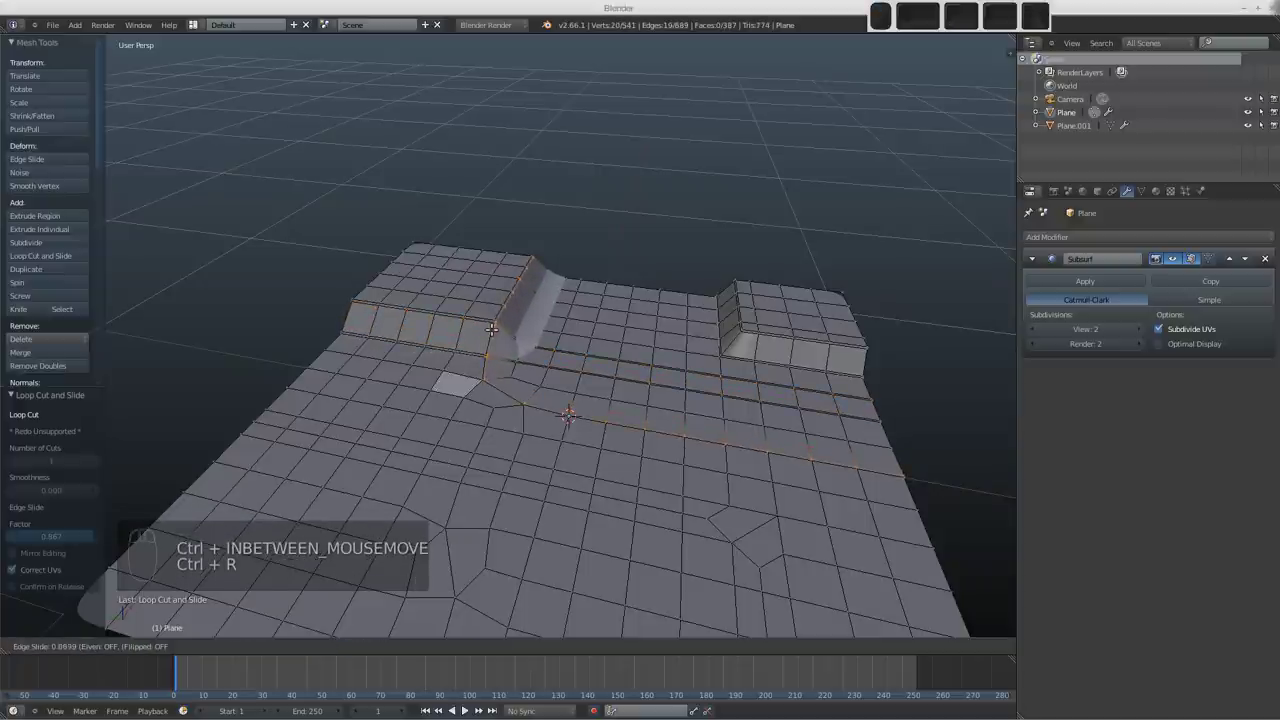
click(495, 331)
key(ctrl+r)
click(512, 336)
click(518, 338)
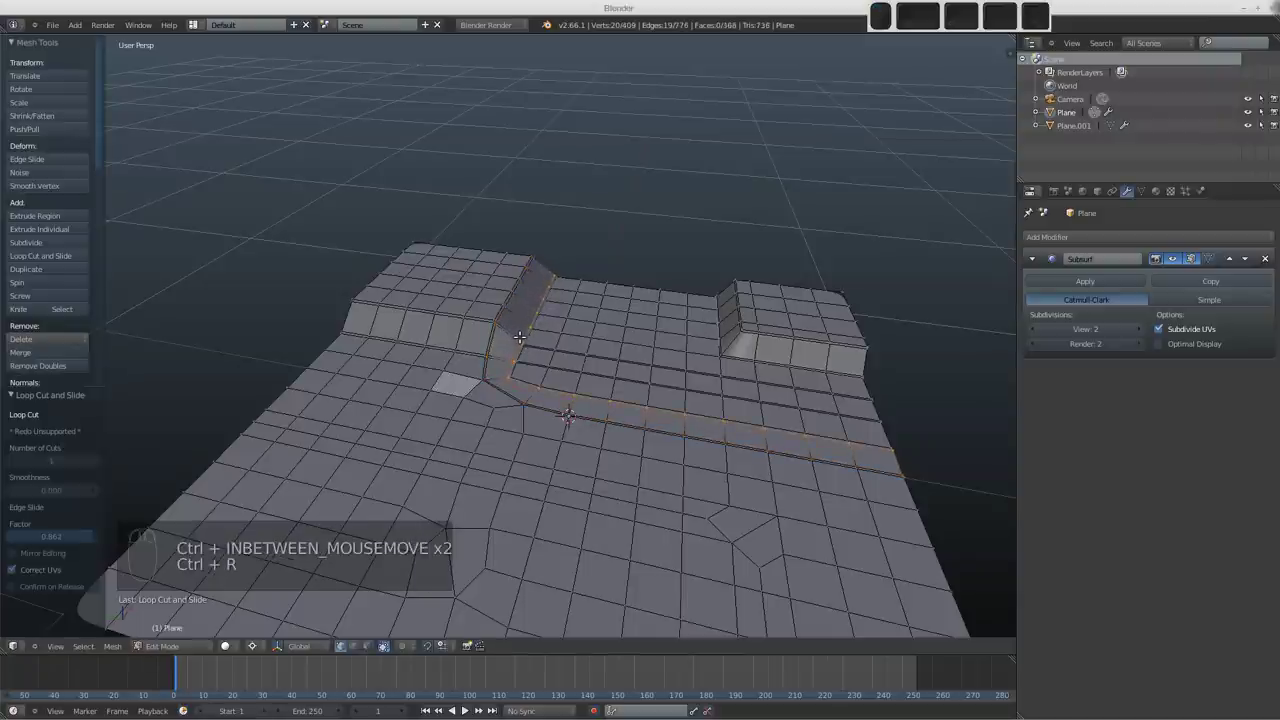
key(Tab)
middle_drag(513, 386, 525, 418)
key(Tab)
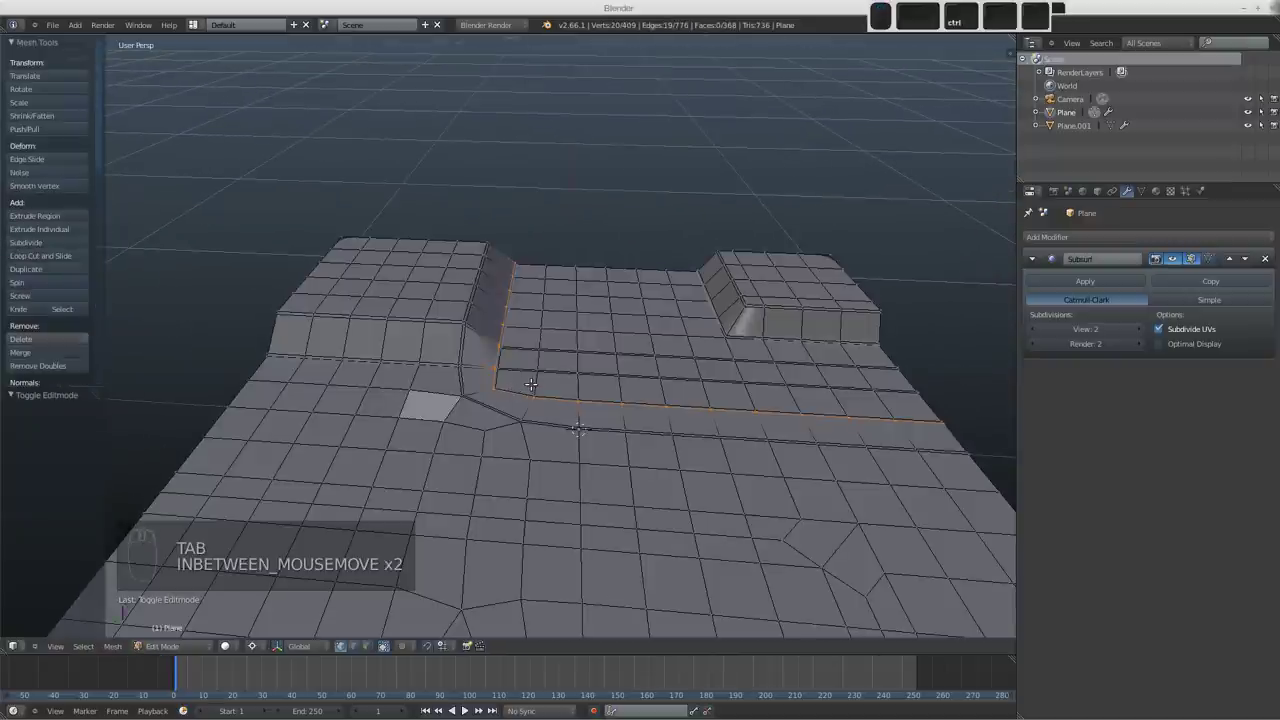
scroll(533, 387, down, 5)
shift+middle_drag(506, 419, 489, 368)
key(Tab)
key(Tab)
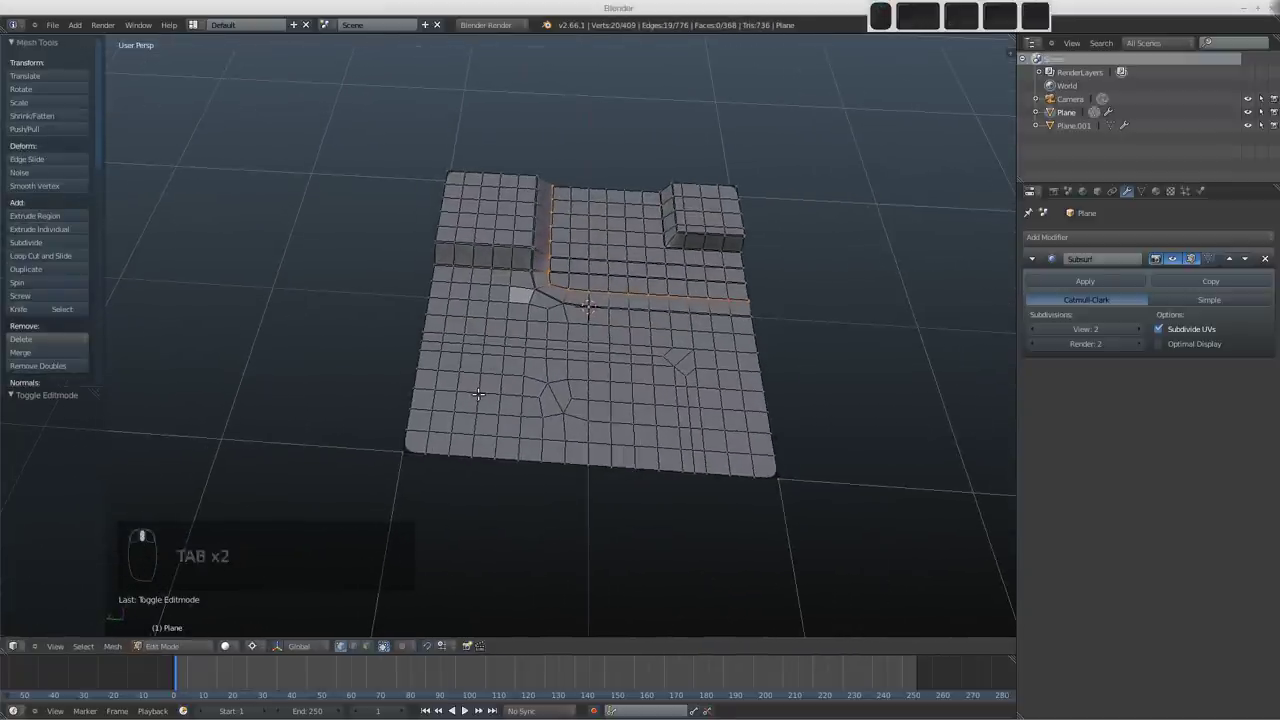
Step: Select the 2 by 3 group of faces near the plane's near left corner and extrude it in place
key(a)
key(a)
key(a)
key(b)
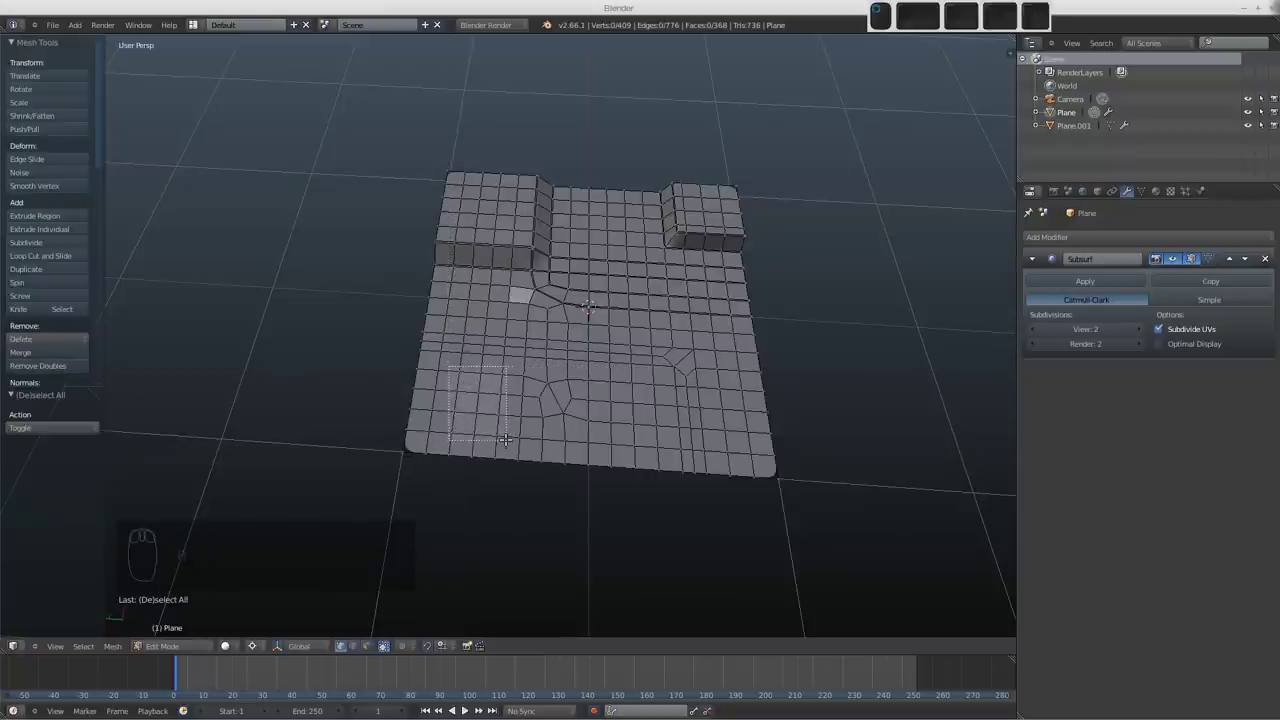
drag(505, 439, 506, 440)
key(e)
key(s)
click(567, 386)
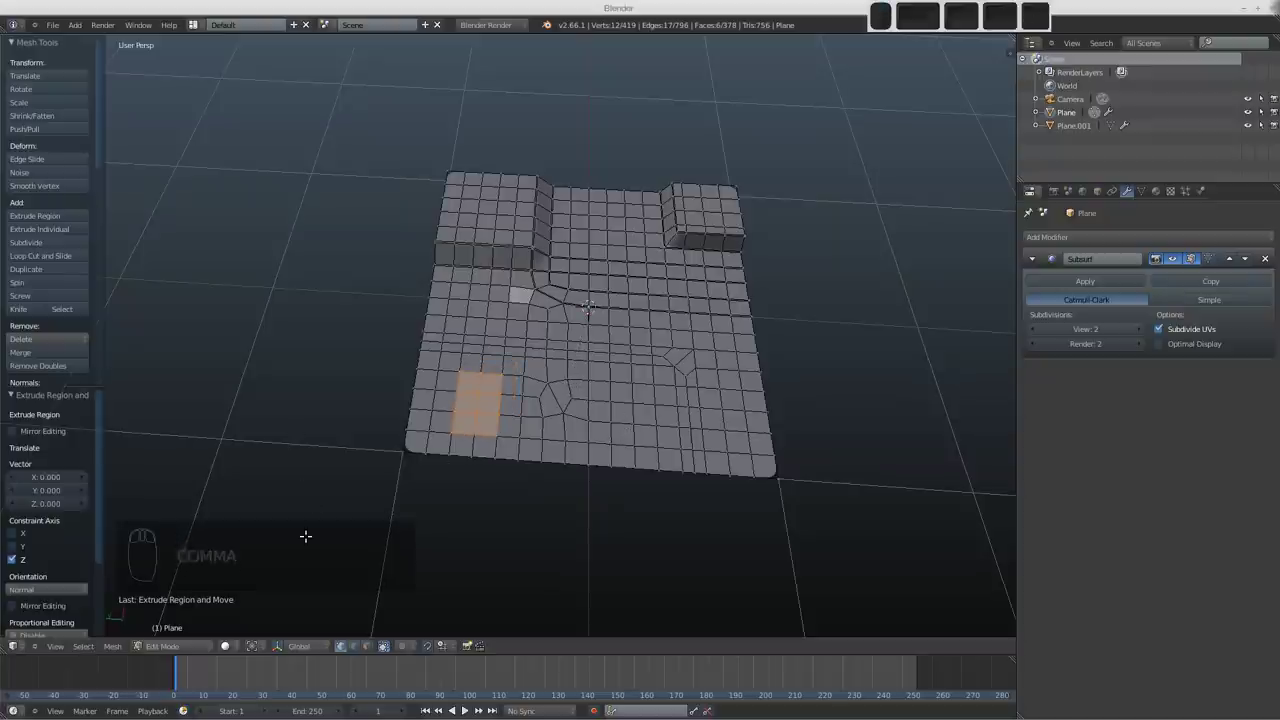
Step: Set the pivot point to Median Point and scale the extruded faces down to about 0.7 as an inset
click(267, 645)
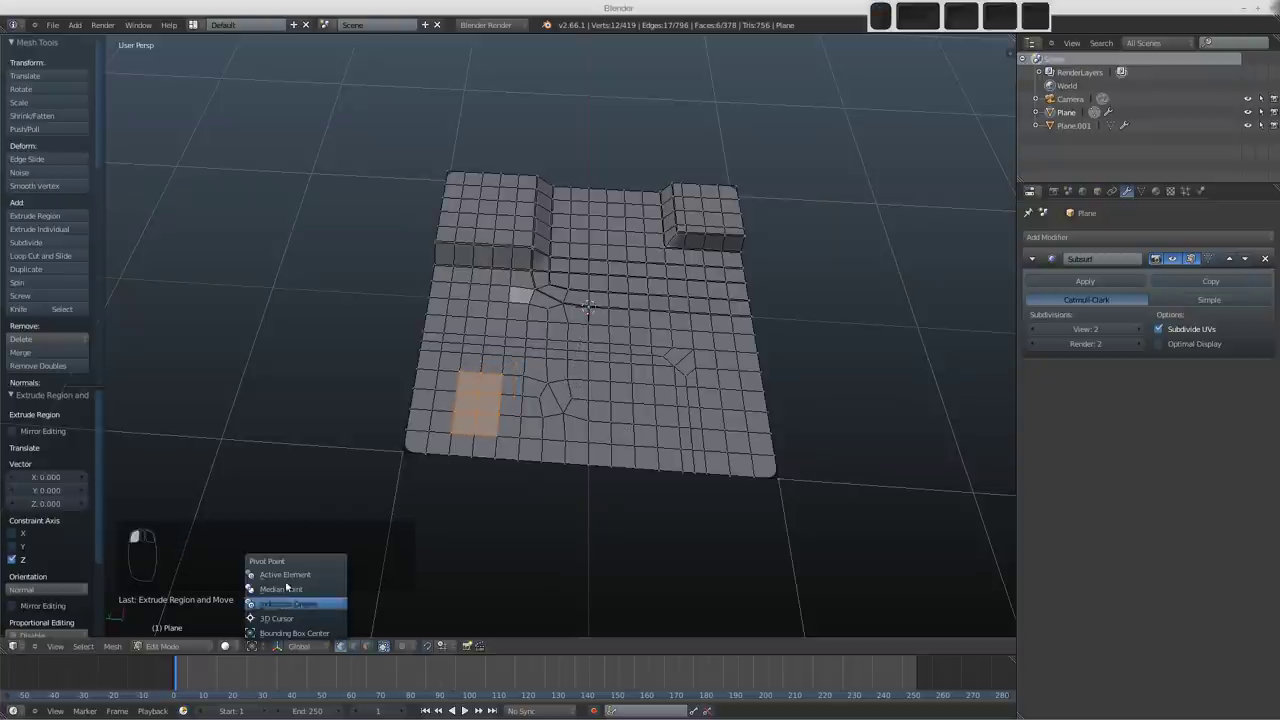
click(288, 589)
scroll(553, 424, up, 2)
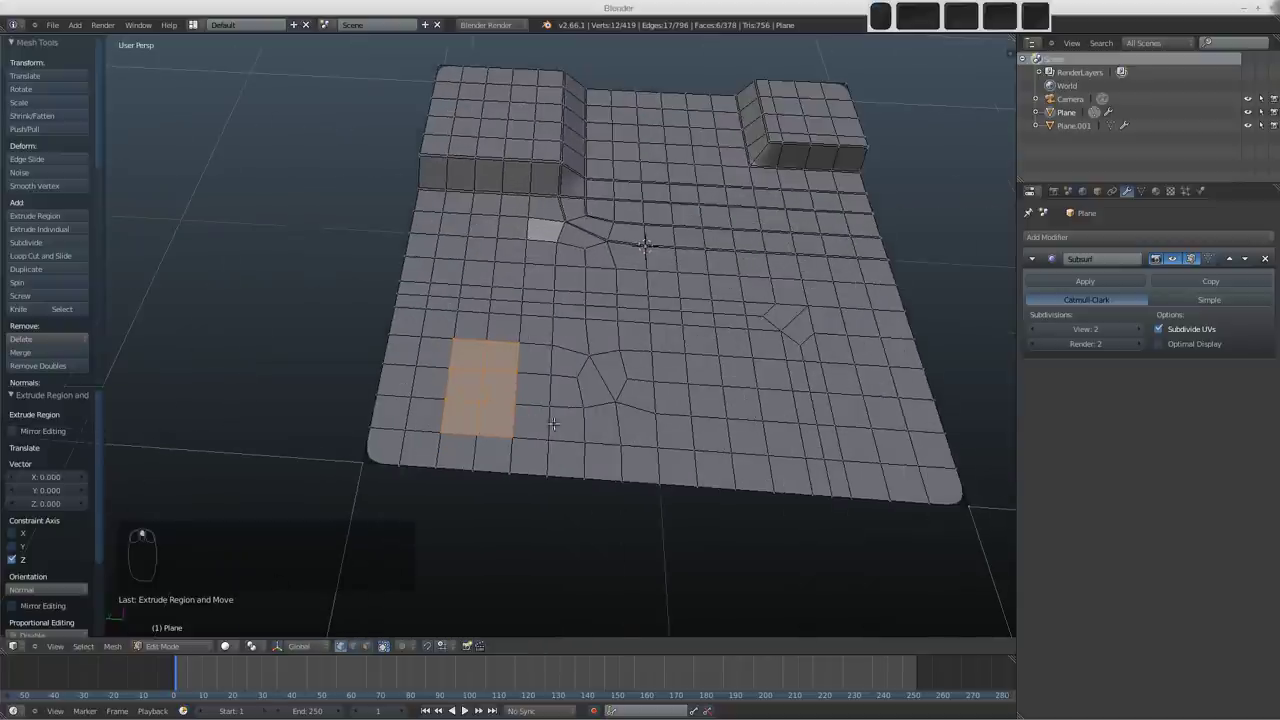
key(s)
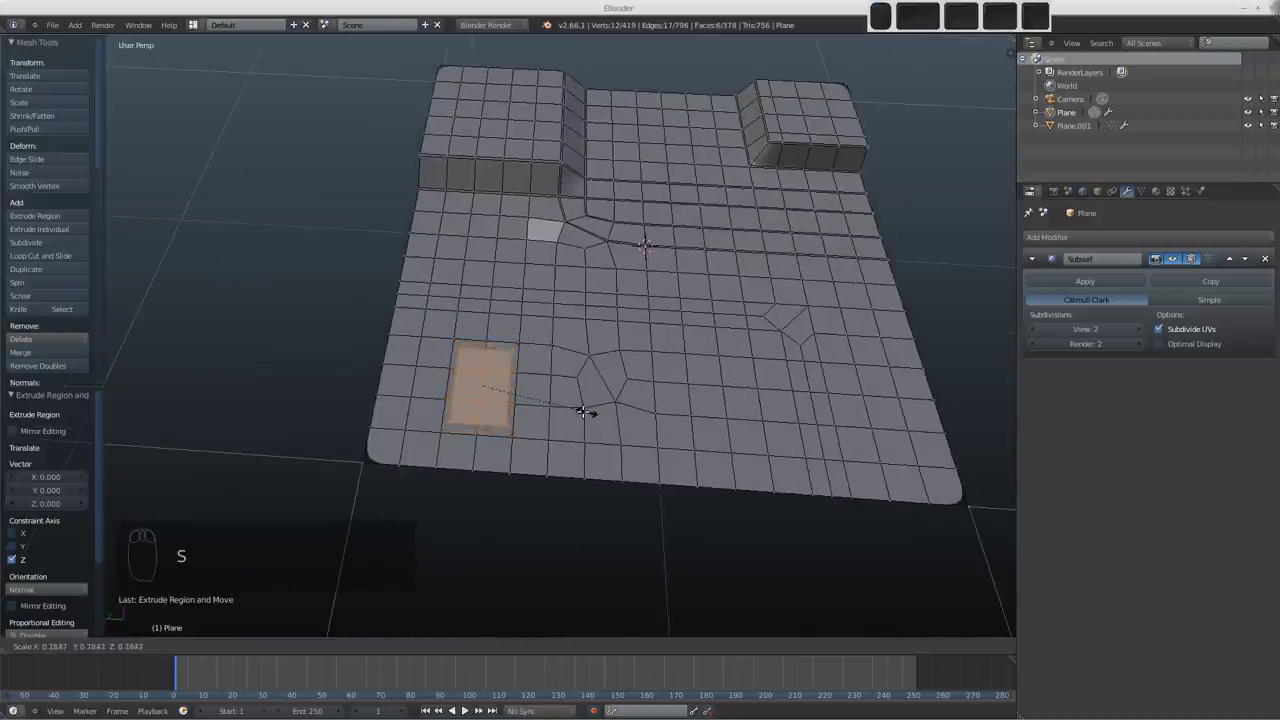
click(457, 398)
middle_drag(600, 363, 613, 332)
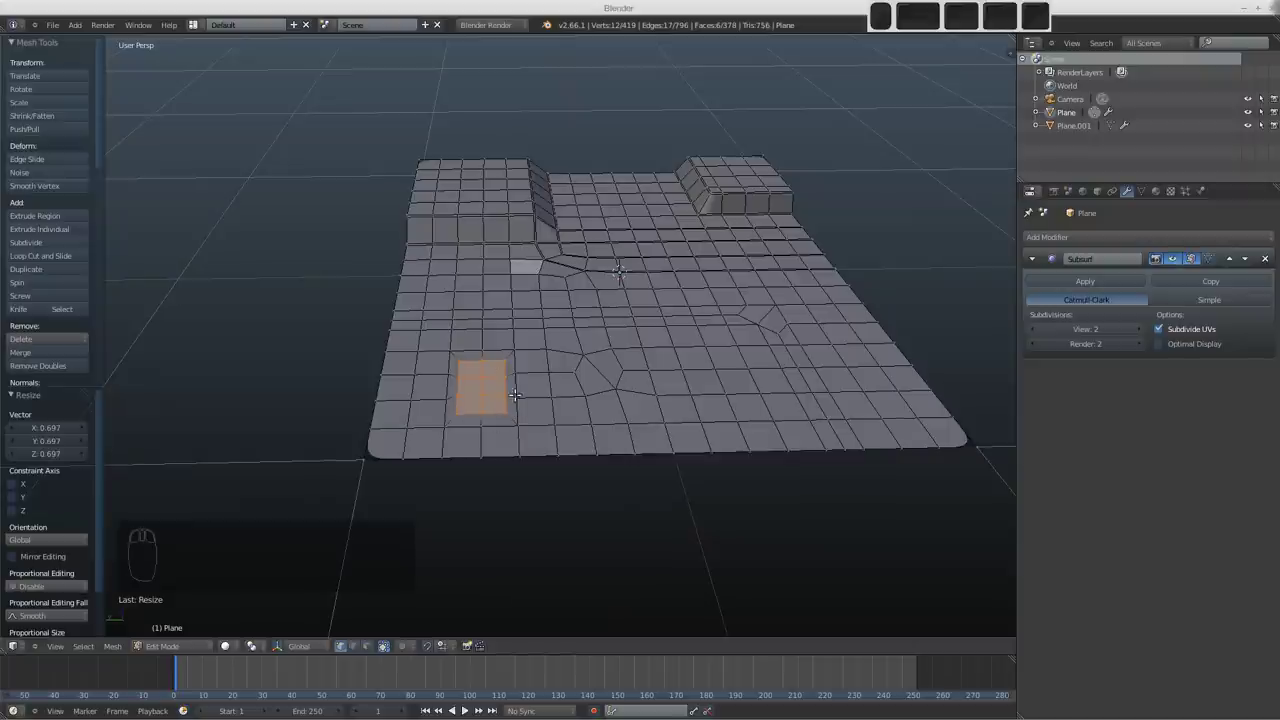
Step: Preview an edge loop around the inset border, reselect the six inner faces in face select mode and return to vertex select mode
key(ctrl+r)
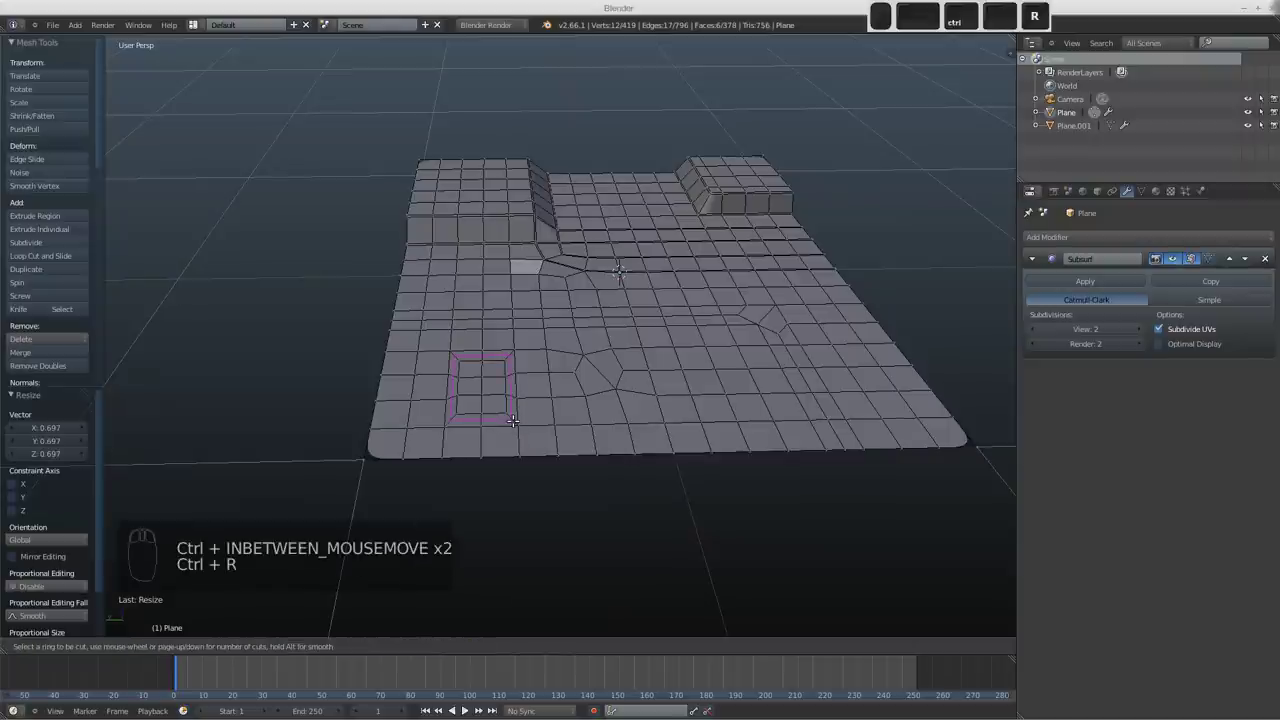
click(511, 420)
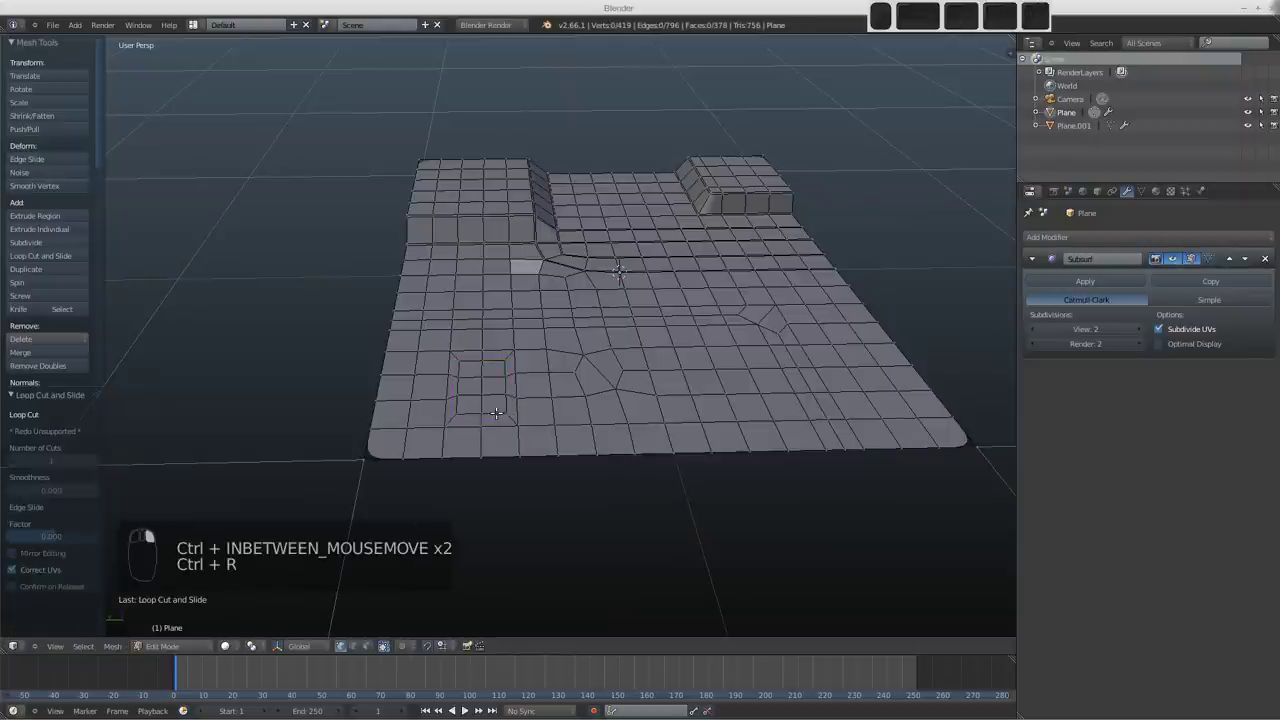
key(ctrl+Tab)
click(457, 428)
right_click(478, 398)
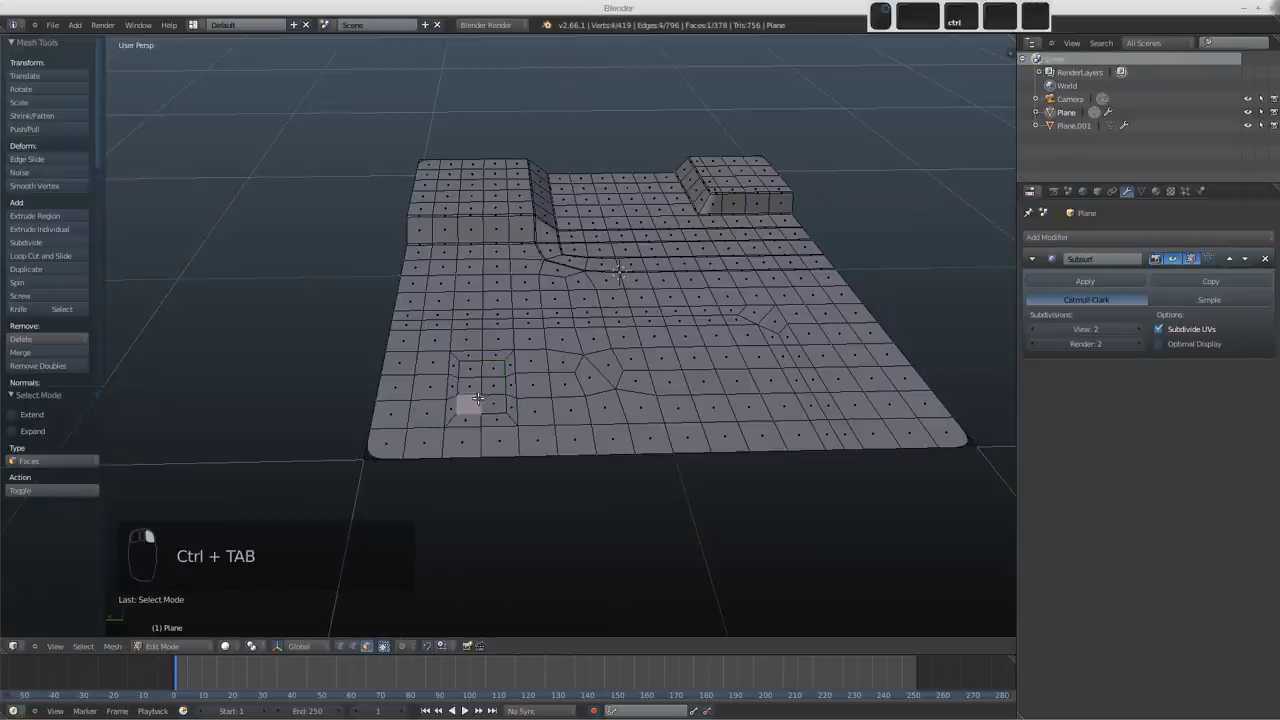
shift+right_click(470, 386)
shift+right_click(470, 372)
shift+right_click(489, 372)
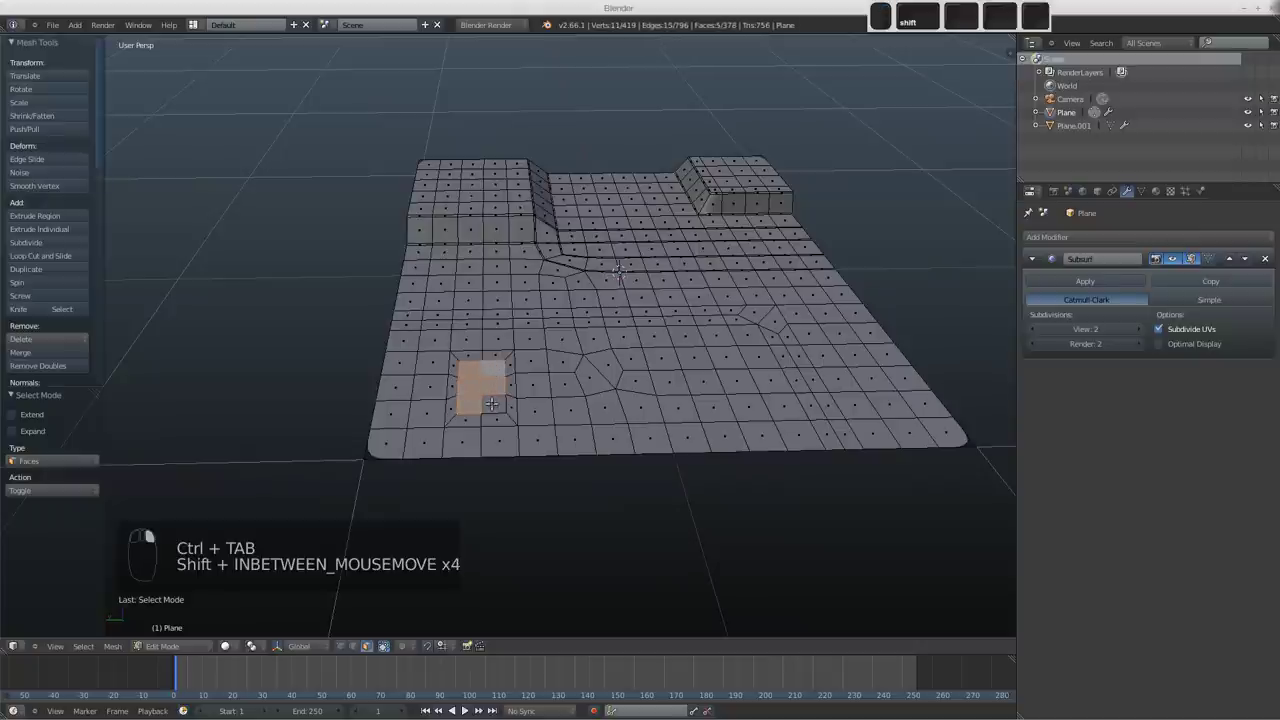
key(ctrl+Tab)
click(478, 371)
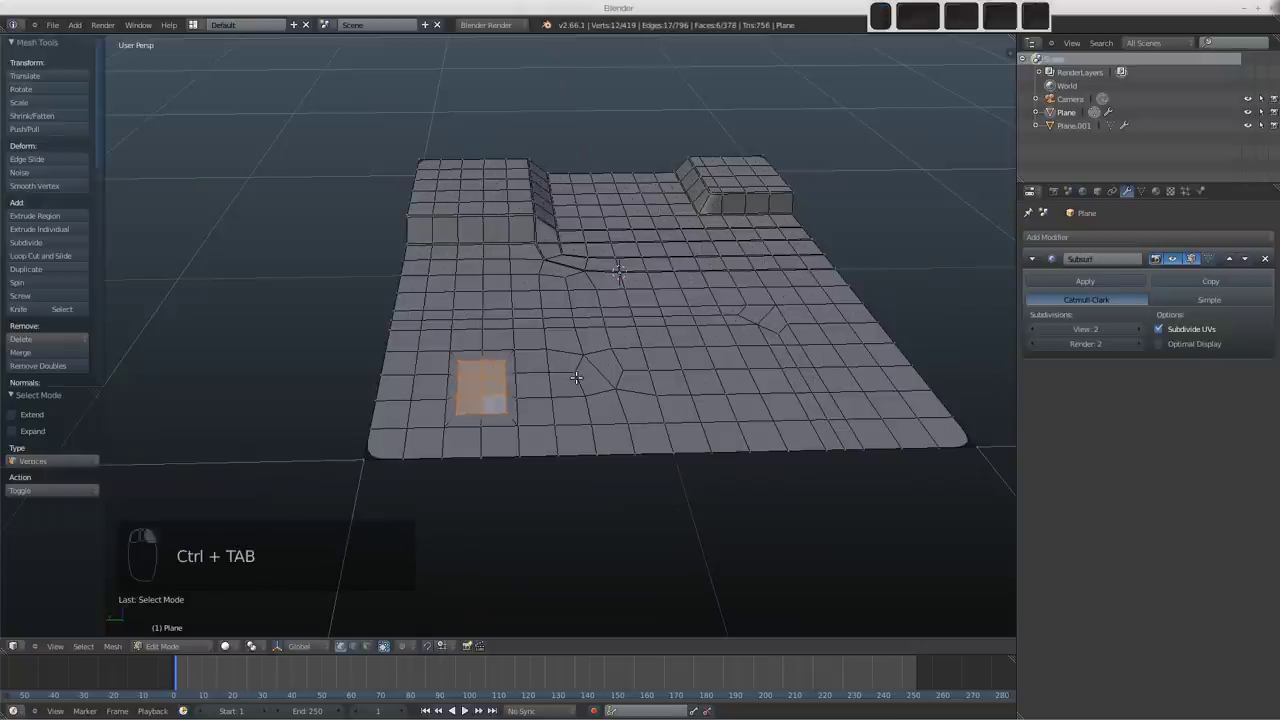
Step: Raise the six inset faces along Z into a small block and check it in Object Mode
key(g)
key(z)
click(577, 364)
key(Tab)
mouse_move(545, 399)
middle_down()
mouse_move(506, 383)
mouse_move(545, 388)
middle_up()
key(Tab)
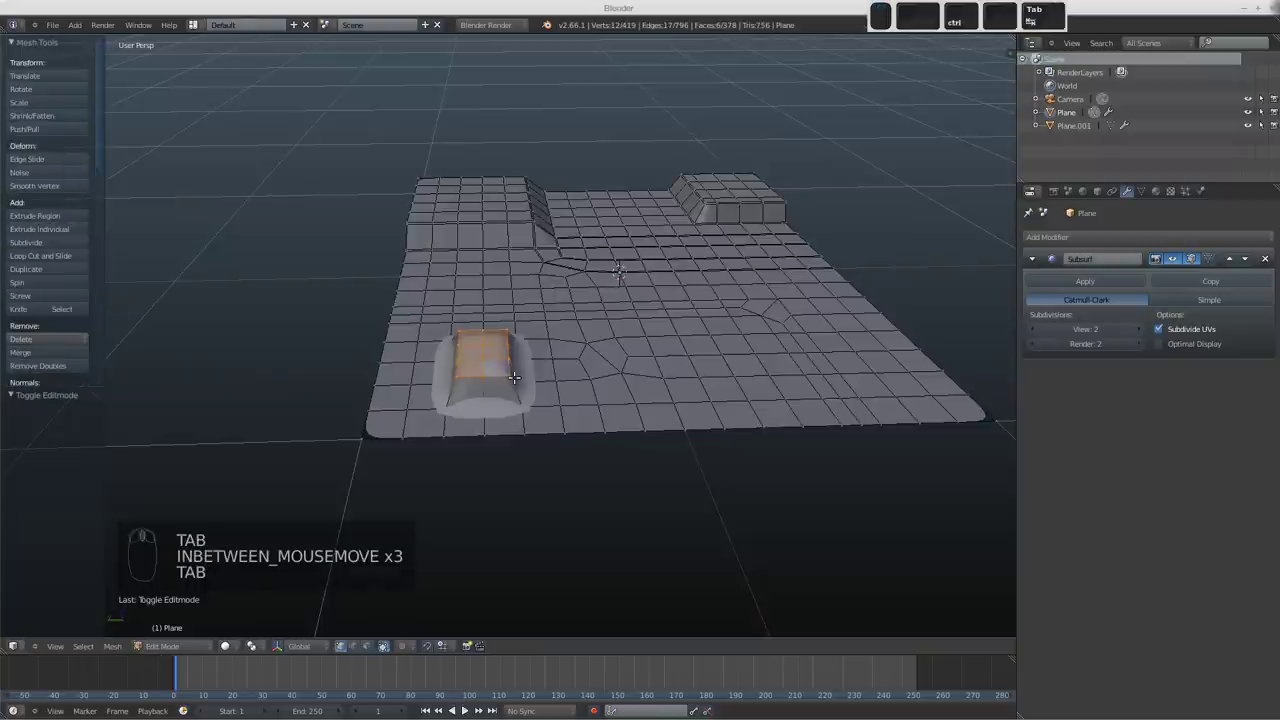
Step: Add two edge loops around the small block's sloped sides, near the upper edge and near the base, and inspect it in Object Mode
key(ctrl+r)
click(516, 385)
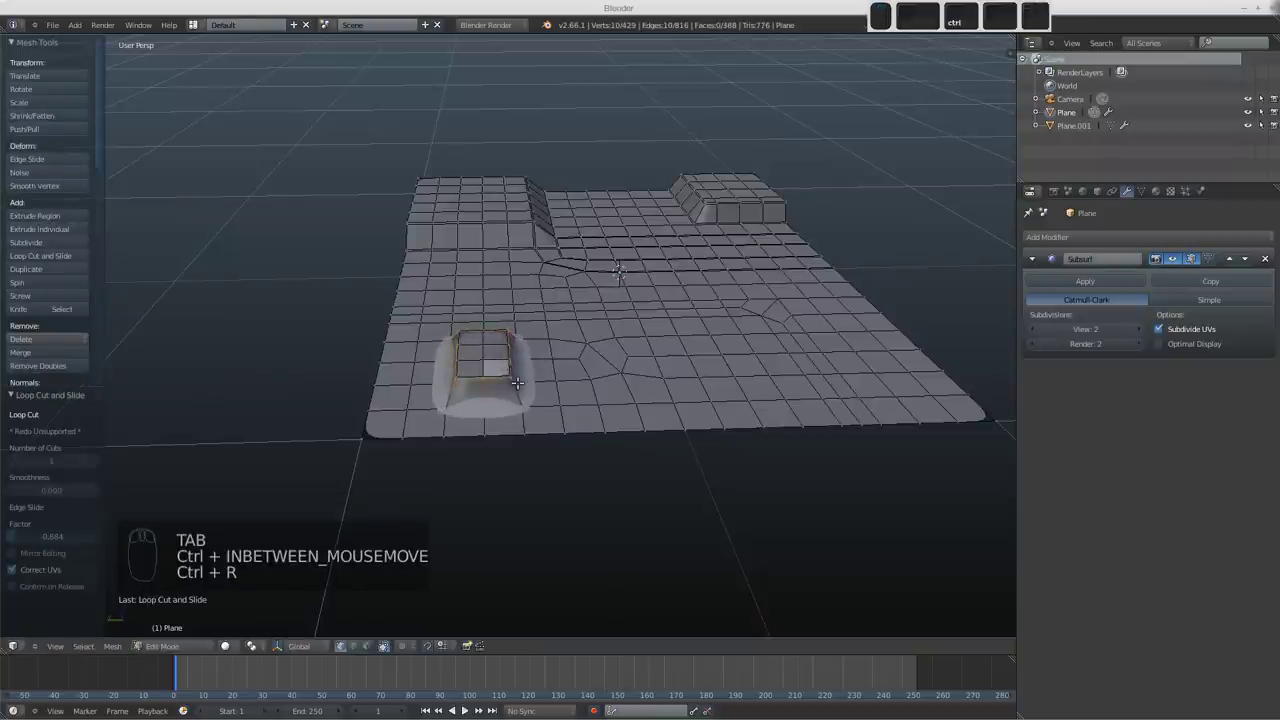
key(ctrl+r)
click(518, 390)
middle_drag(518, 390, 510, 333)
key(Tab)
key(Tab)
Step: Add a centred edge loop along the face strip that bends twice across the middle of the plane
key(ctrl+r)
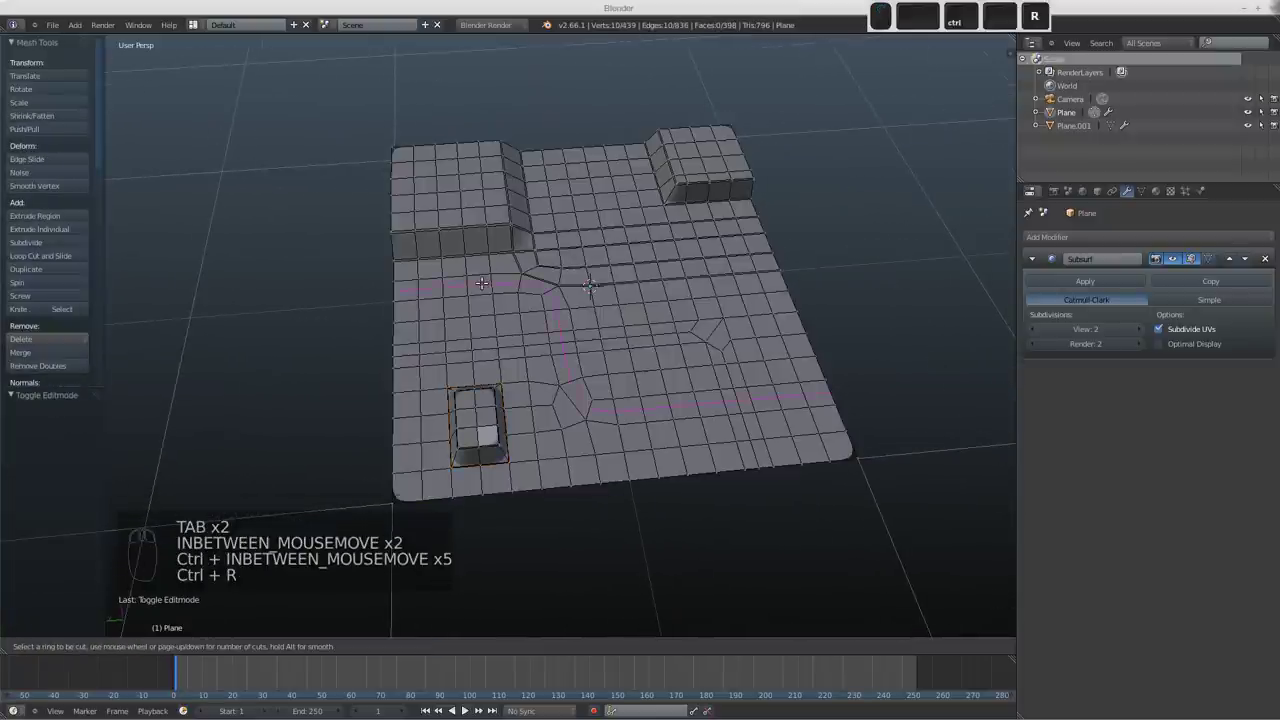
click(485, 285)
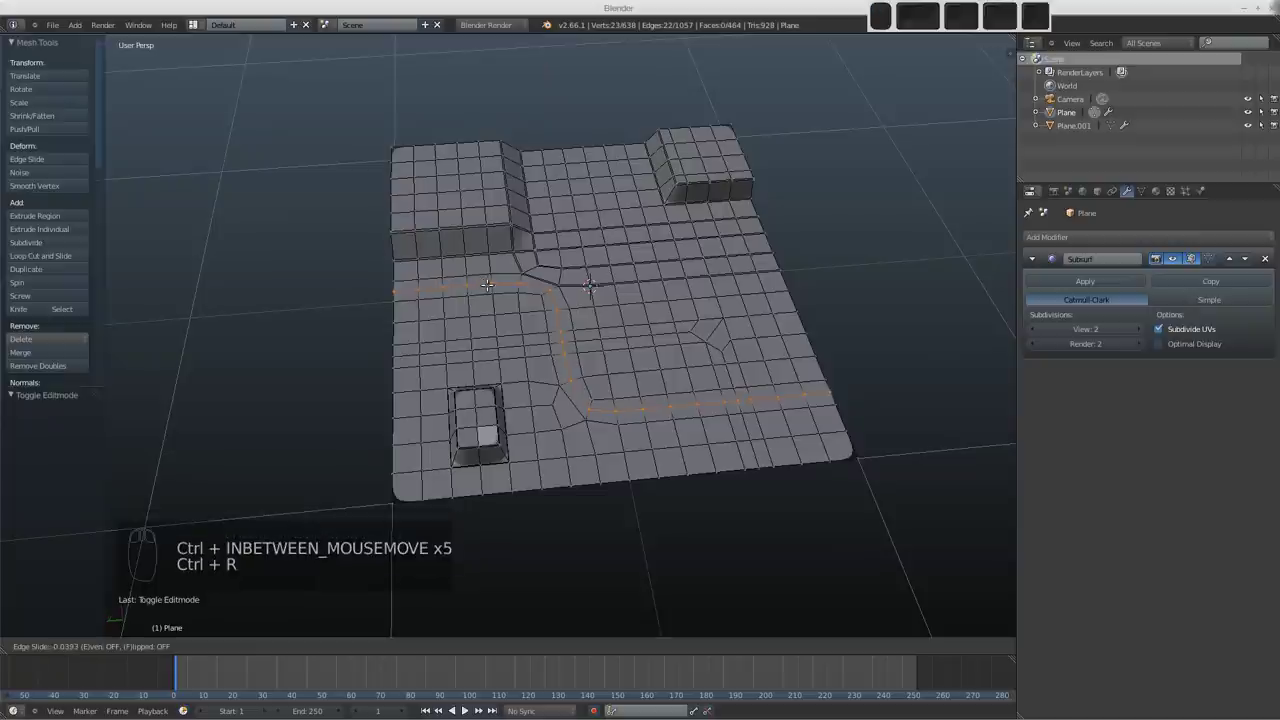
click(486, 284)
Step: Raise the bent edge loop about 0.1 along Z to form a ridge and view it in Object Mode
middle_drag(548, 343, 560, 354)
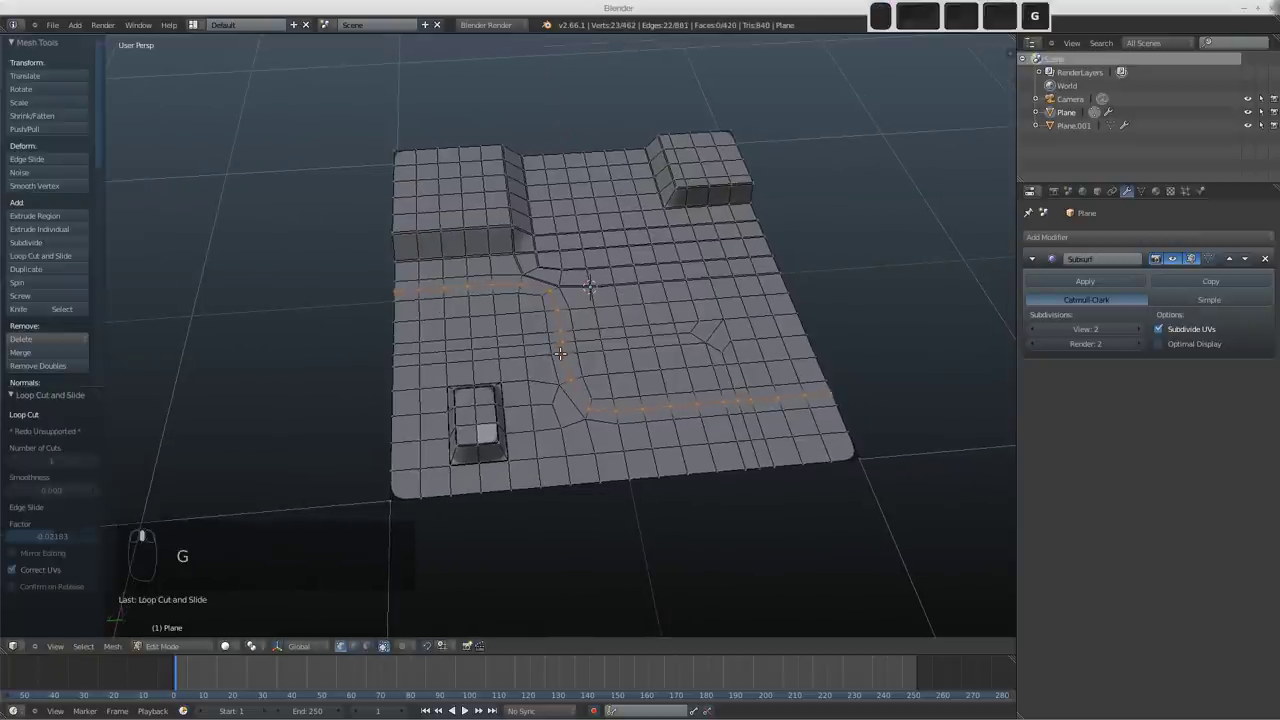
key(g)
key(z)
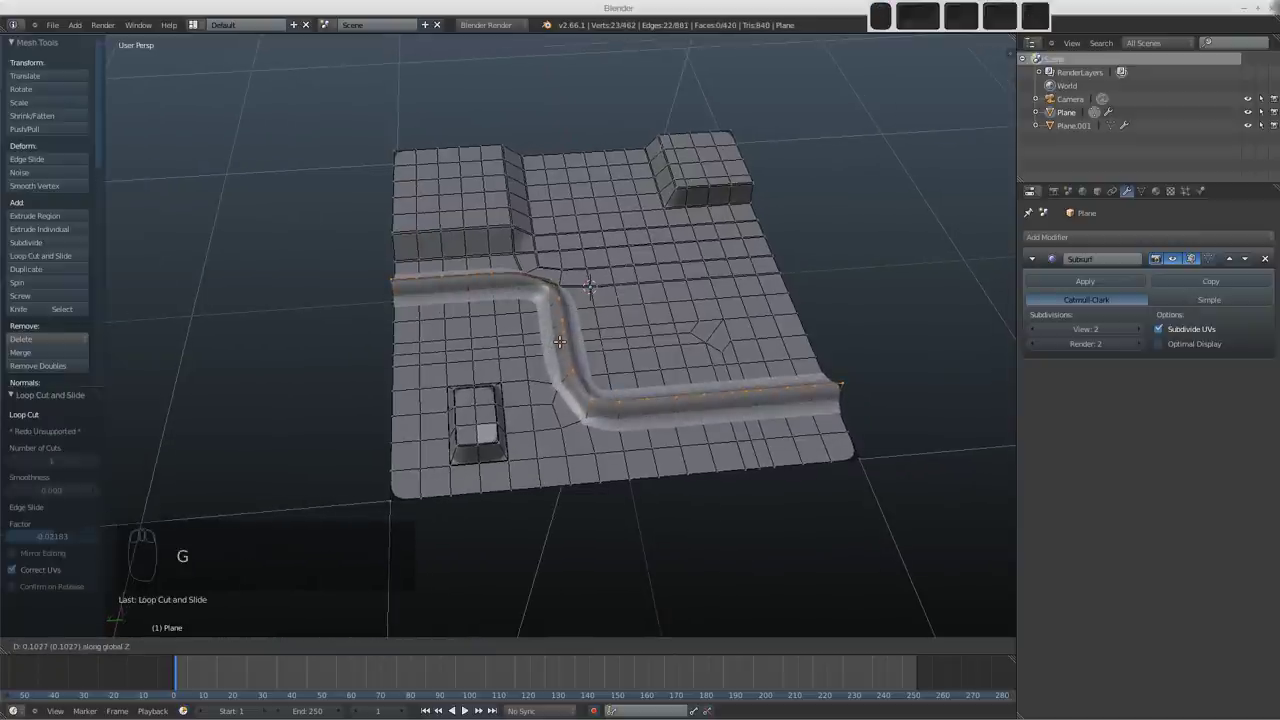
click(559, 341)
key(Tab)
middle_drag(587, 389, 480, 297)
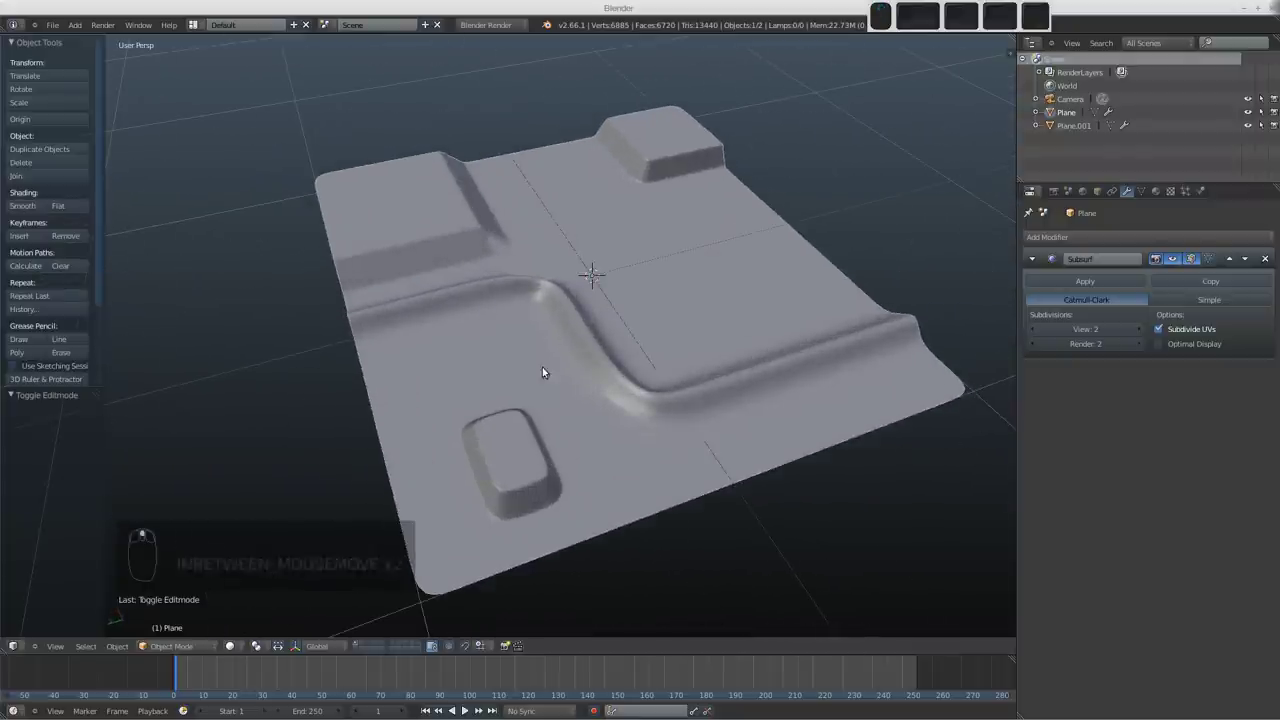
Step: Add two edge loops along the ridge slope facing the small block, one near the base and one near the crest
key(Tab)
middle_drag(532, 357, 564, 341)
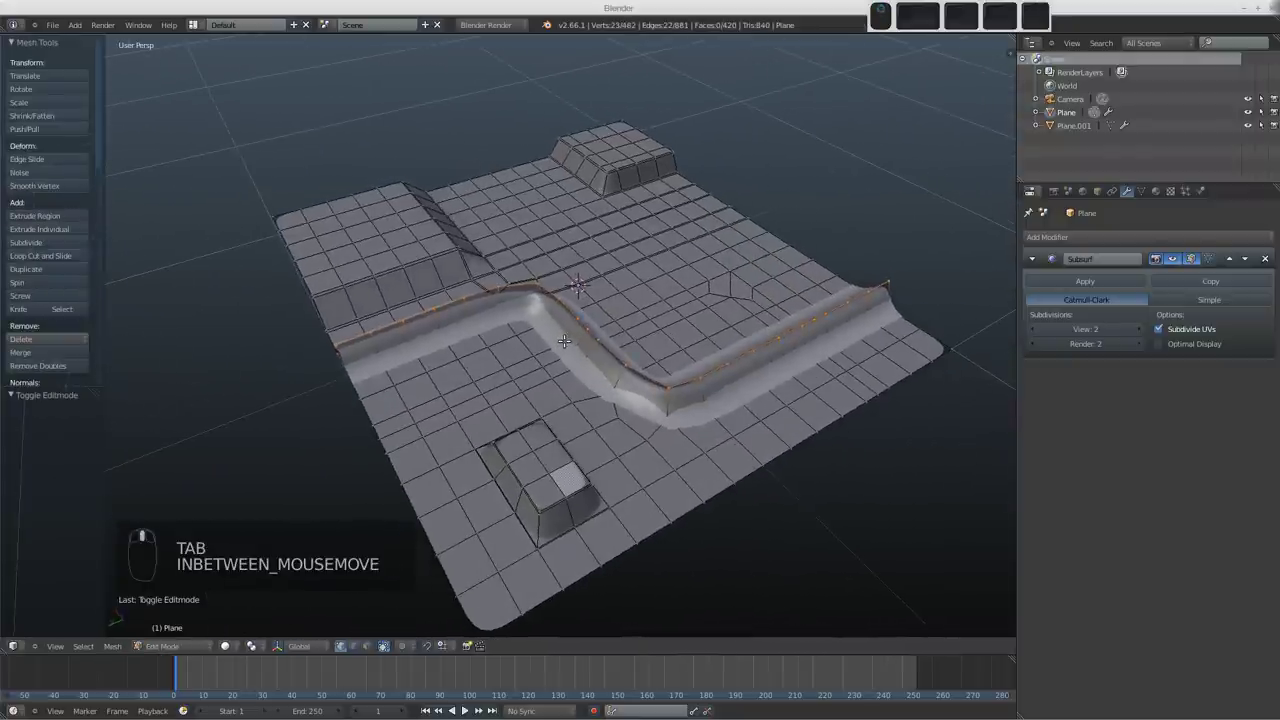
key(ctrl+r)
click(666, 406)
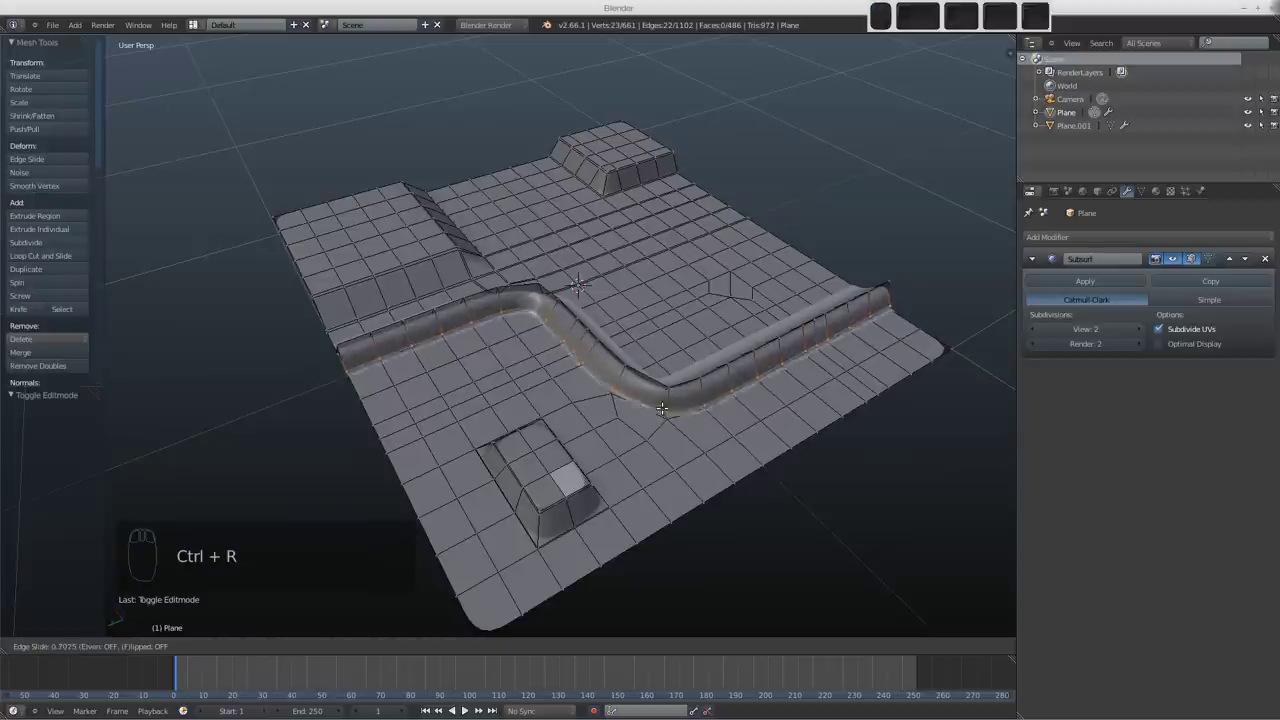
click(663, 412)
key(ctrl+r)
click(666, 400)
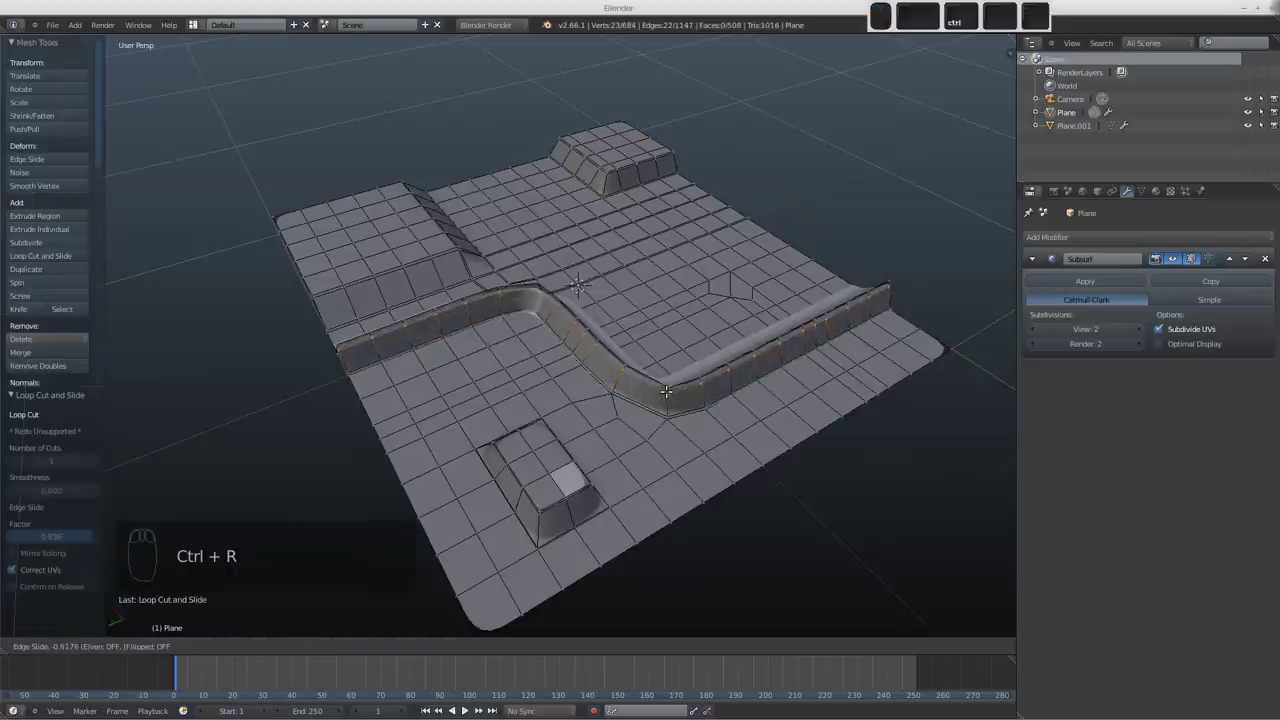
click(668, 389)
Step: Add two edge loops along the ridge's opposite slope and inspect the ridge and its edge flow in Object Mode and Edit Mode
middle_drag(668, 389, 706, 311)
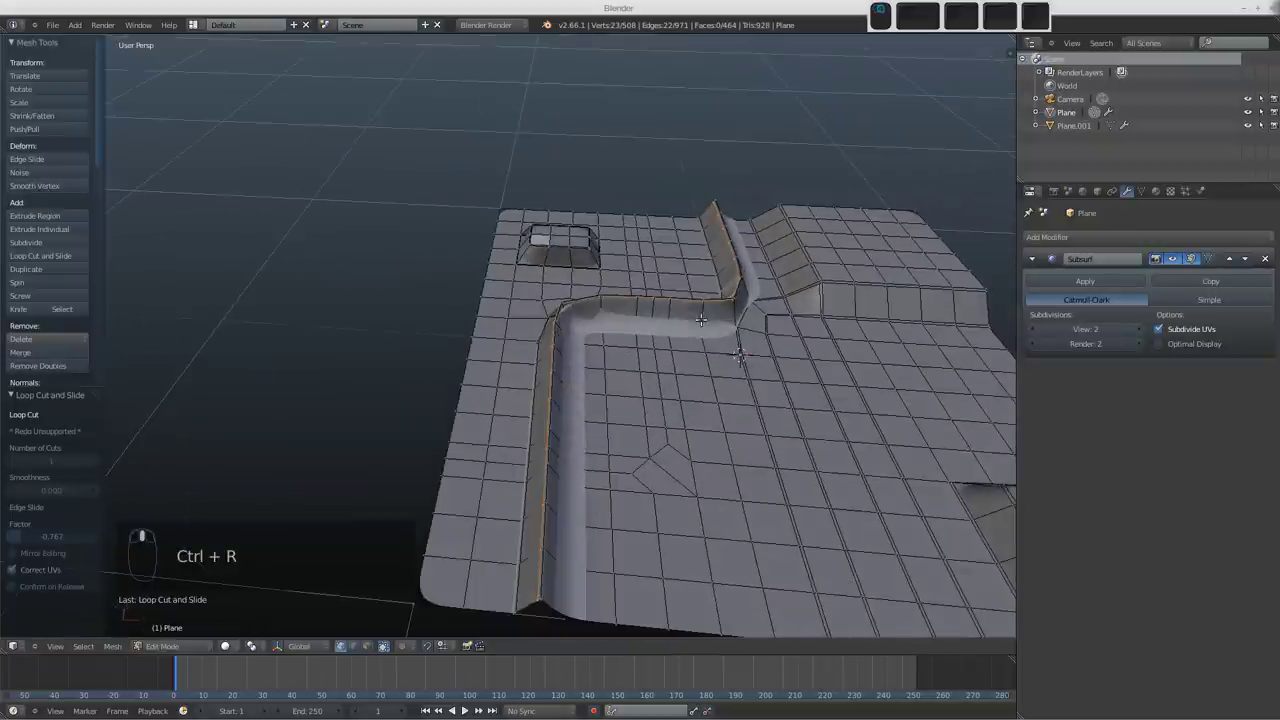
key(ctrl+r)
click(706, 311)
click(709, 311)
key(ctrl+r)
click(709, 311)
click(689, 333)
key(Tab)
middle_drag(586, 419, 809, 366)
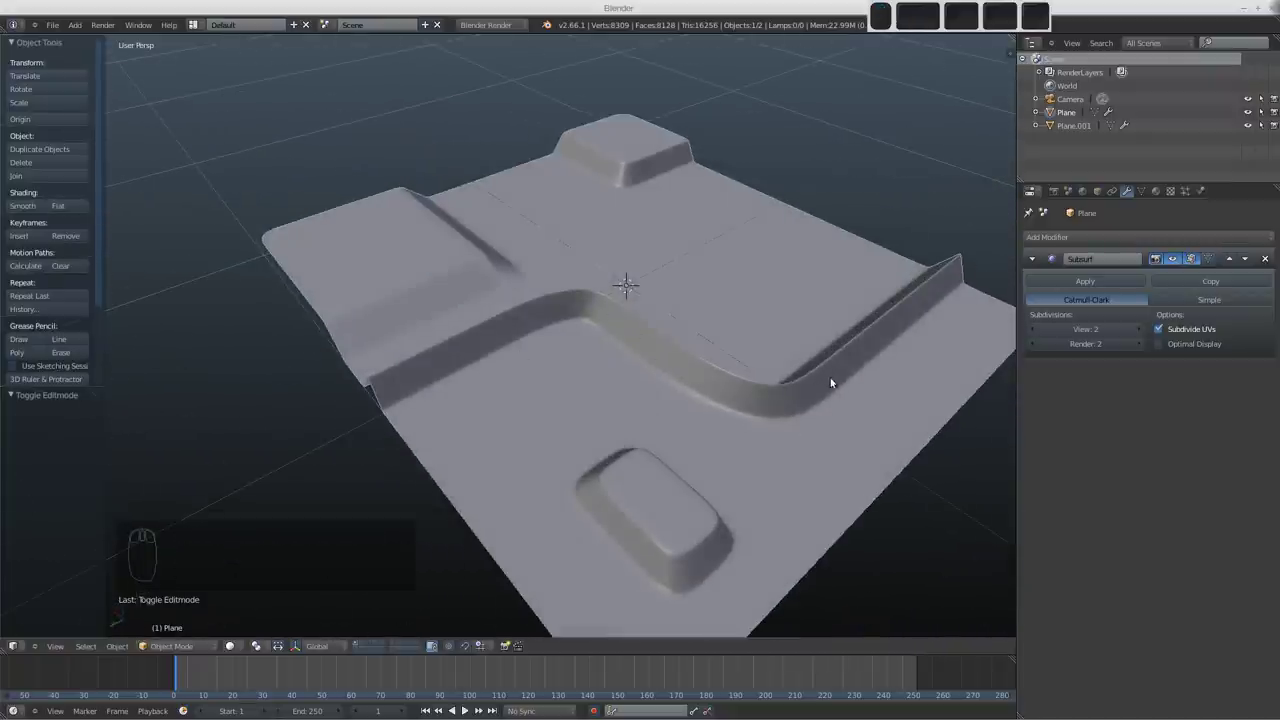
middle_drag(768, 439, 820, 309)
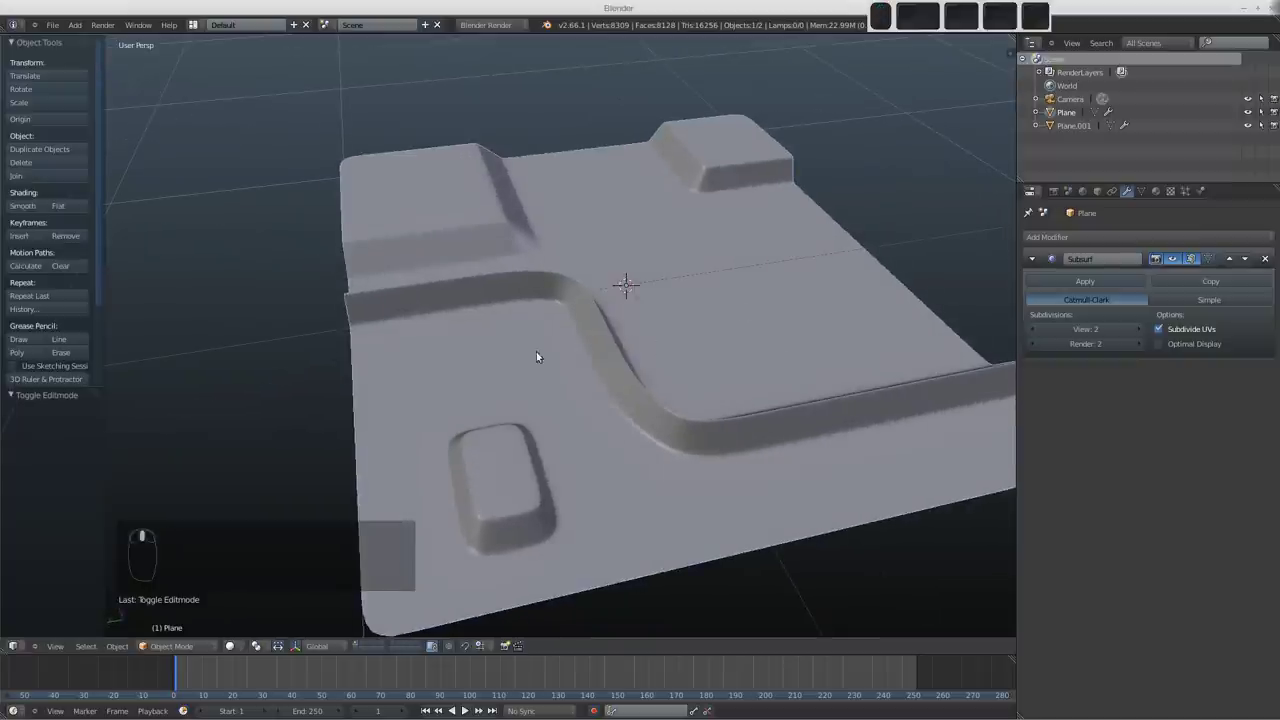
key(Tab)
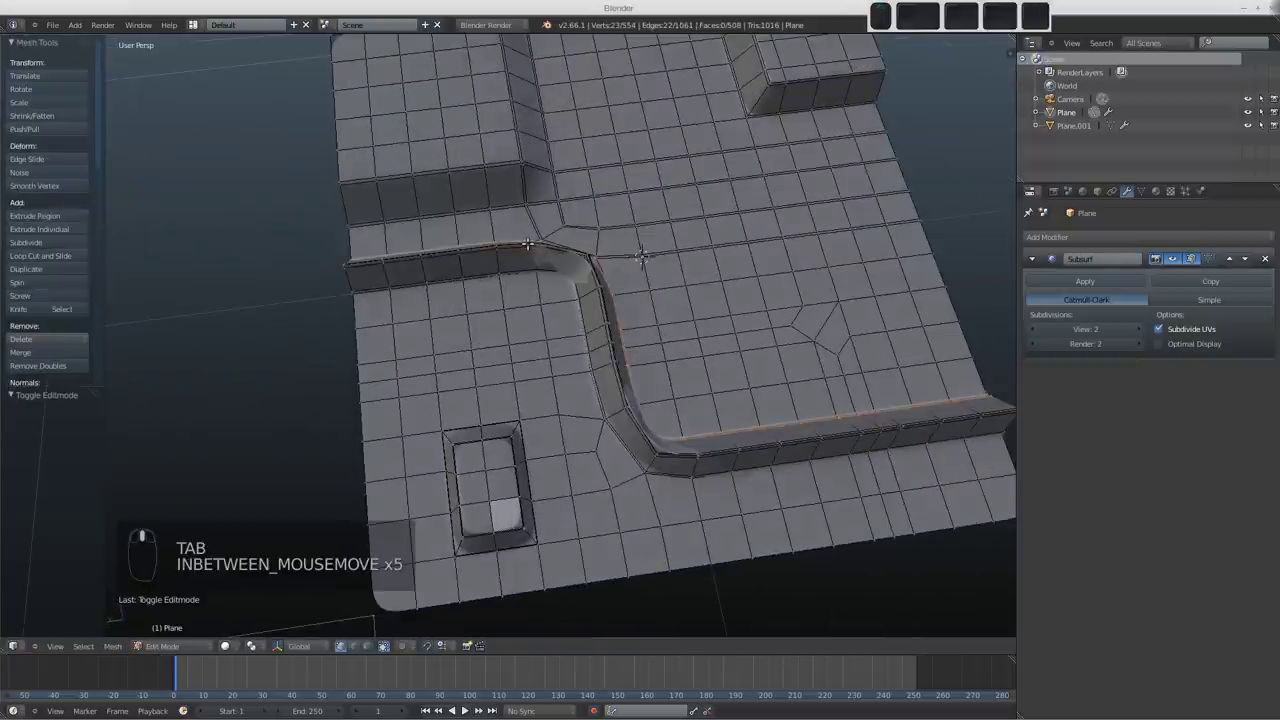
middle_drag(586, 427, 591, 370)
key(Tab)
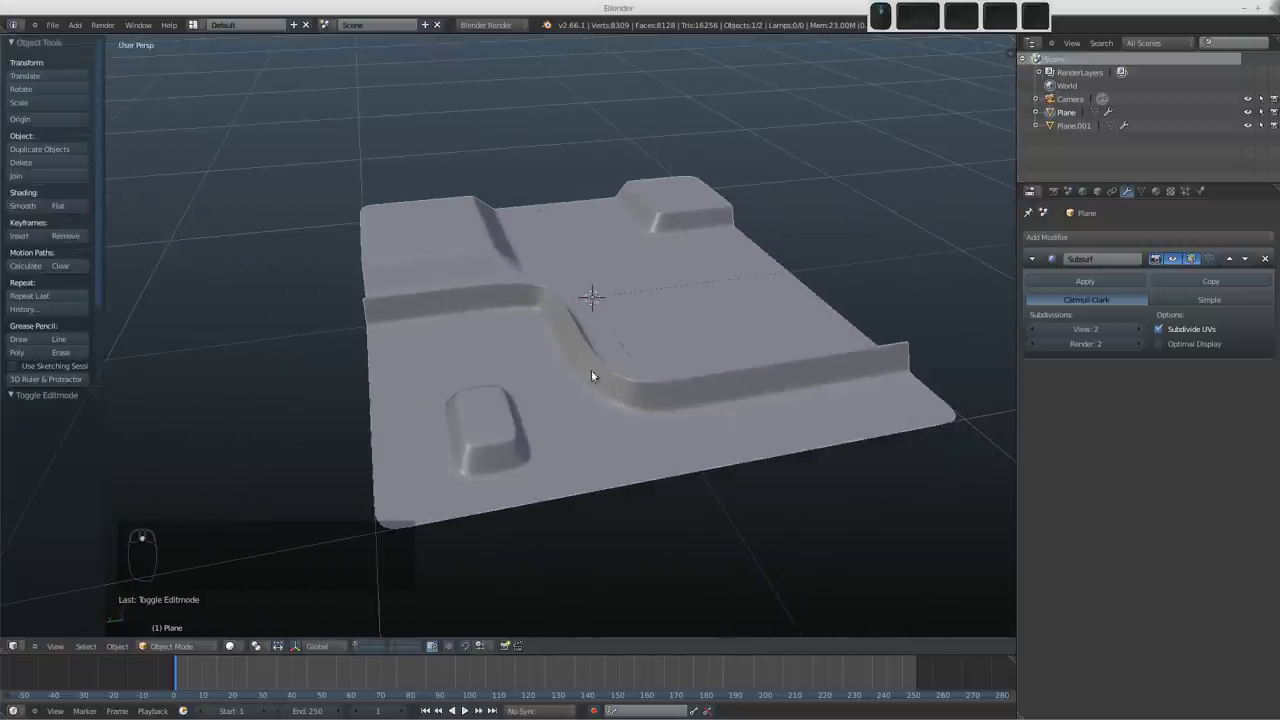
Step: Switch to the layer containing Plane.001, select that object and open it in Edit Mode
click(366, 645)
scroll(589, 320, down, 4)
mouse_move(589, 320)
shift+middle_down()
mouse_move(600, 383)
mouse_move(417, 363)
mouse_move(634, 366)
mouse_move(603, 303)
shift+middle_up()
right_click(605, 276)
key(Tab)
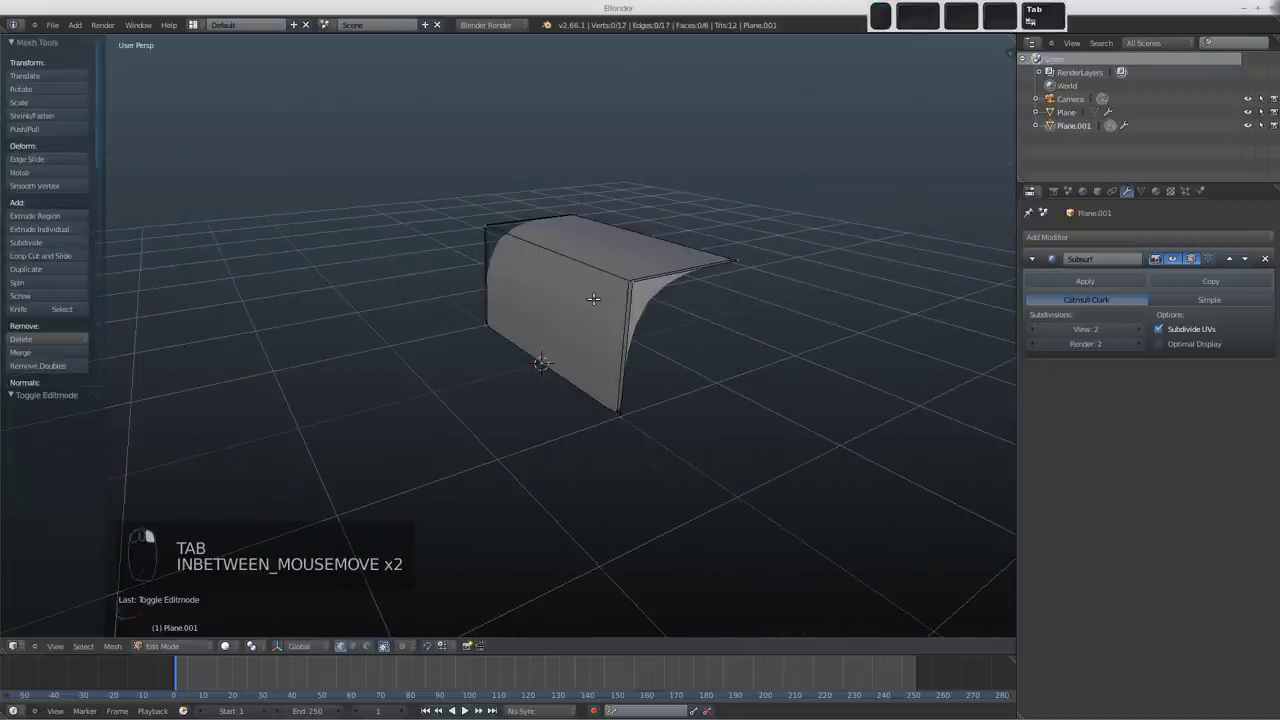
middle_drag(647, 372, 663, 334)
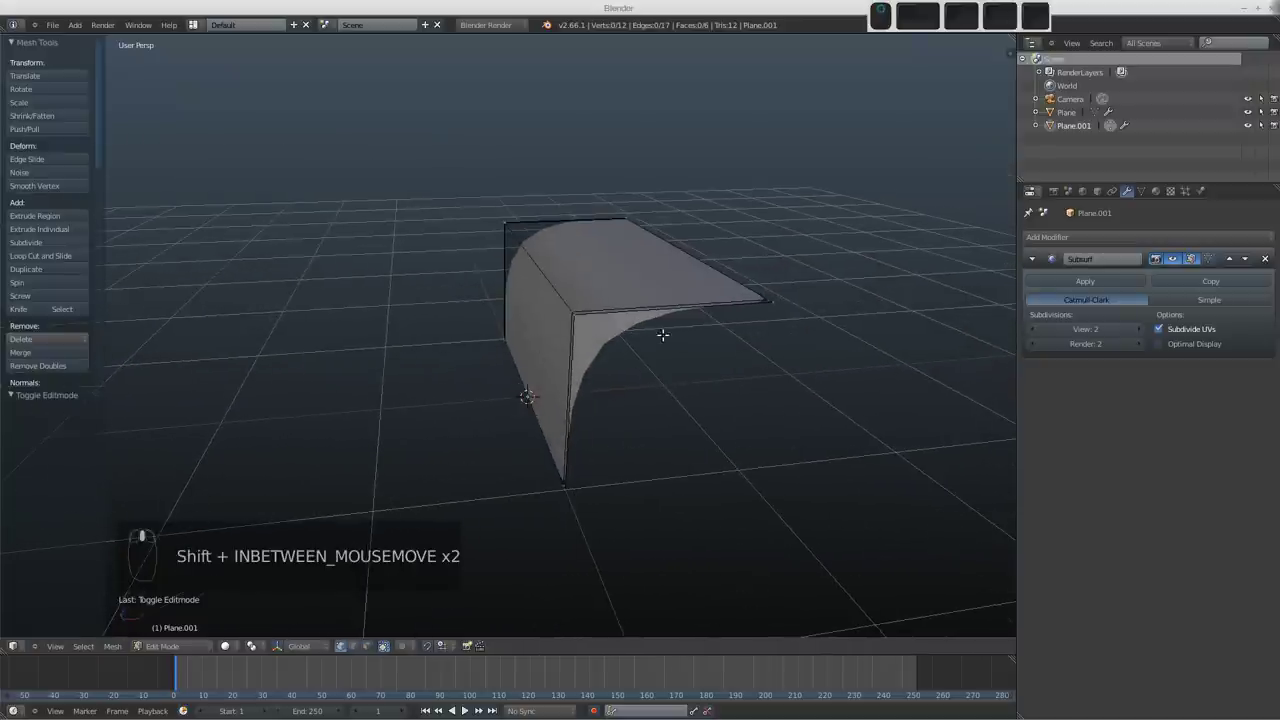
Step: Add a lengthwise edge loop across the top face, parallel to the bend and near the middle
key(ctrl+r)
click(694, 307)
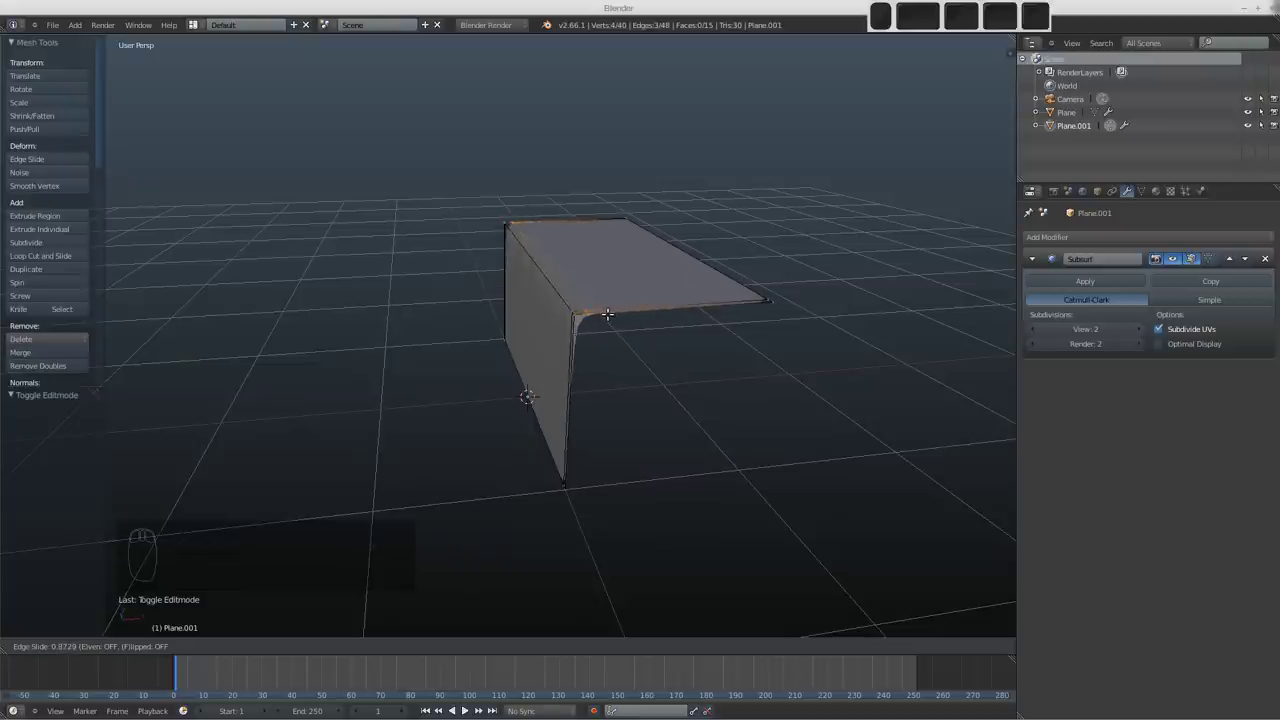
click(609, 315)
middle_drag(519, 404, 547, 422)
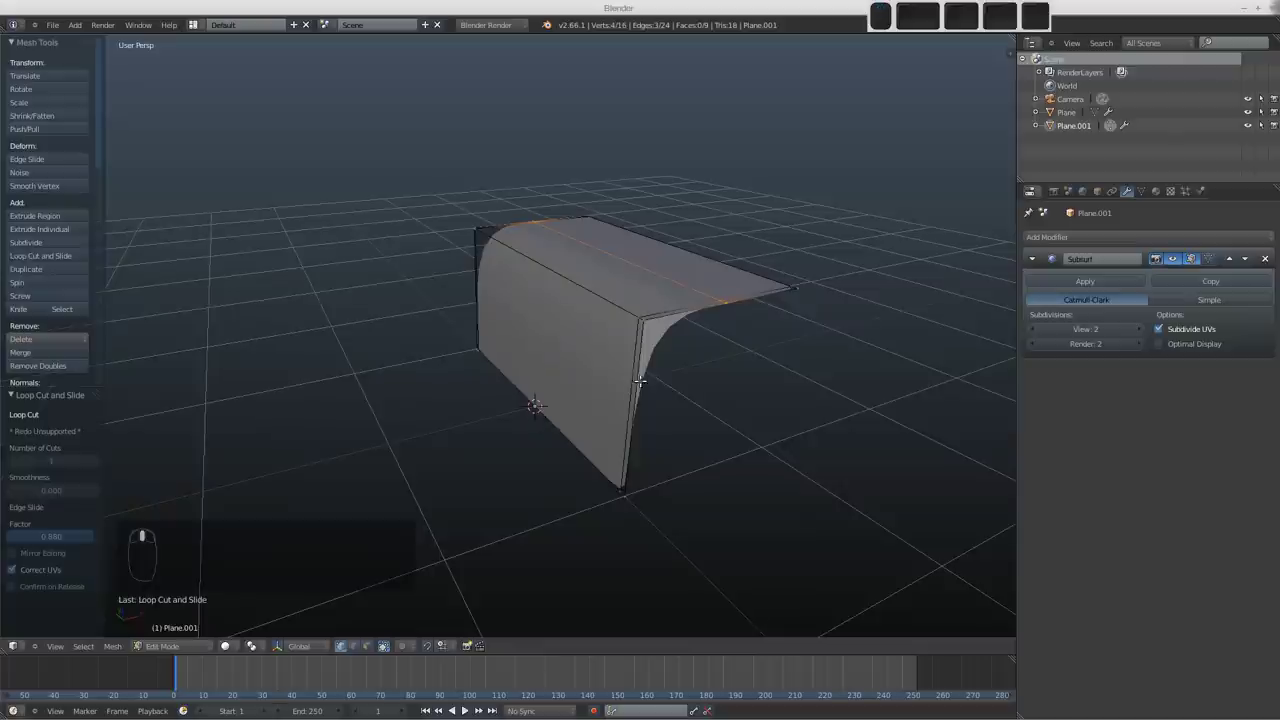
Step: Cut a dense set of evenly spaced edge loops across the bend and check the surface in Object Mode
key(ctrl+r)
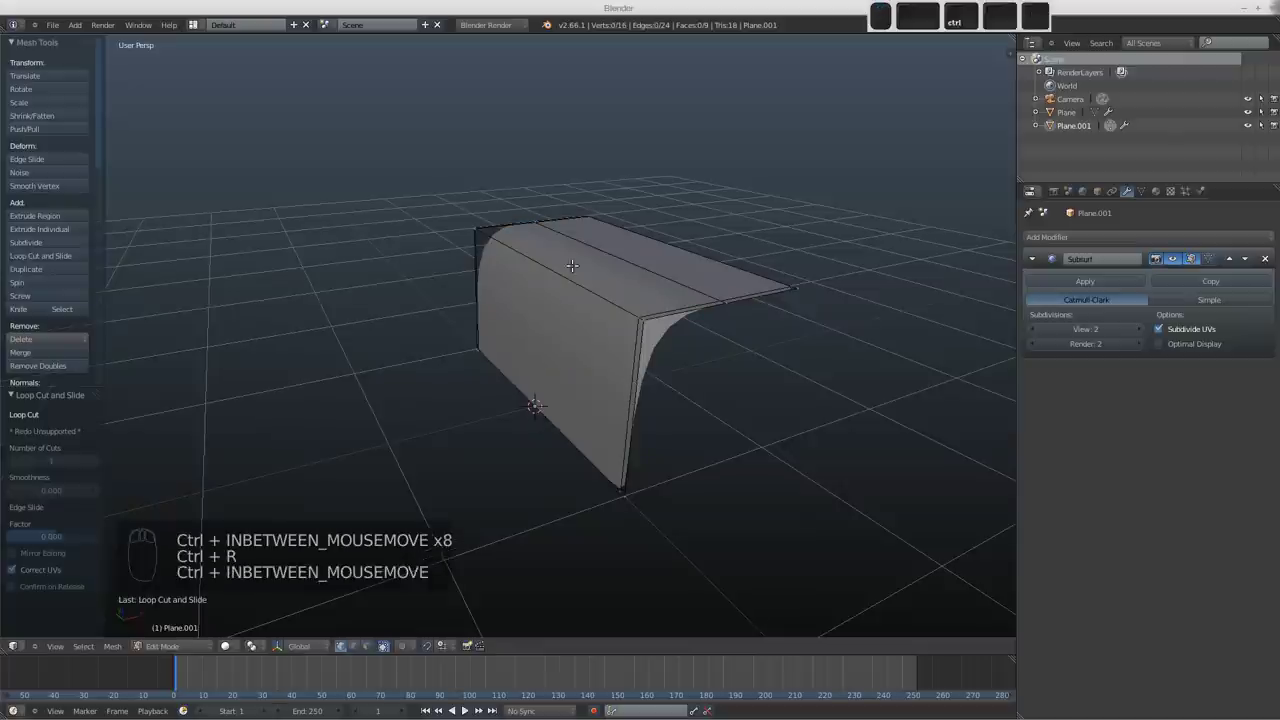
key(ctrl+r)
scroll(578, 287, up, 8)
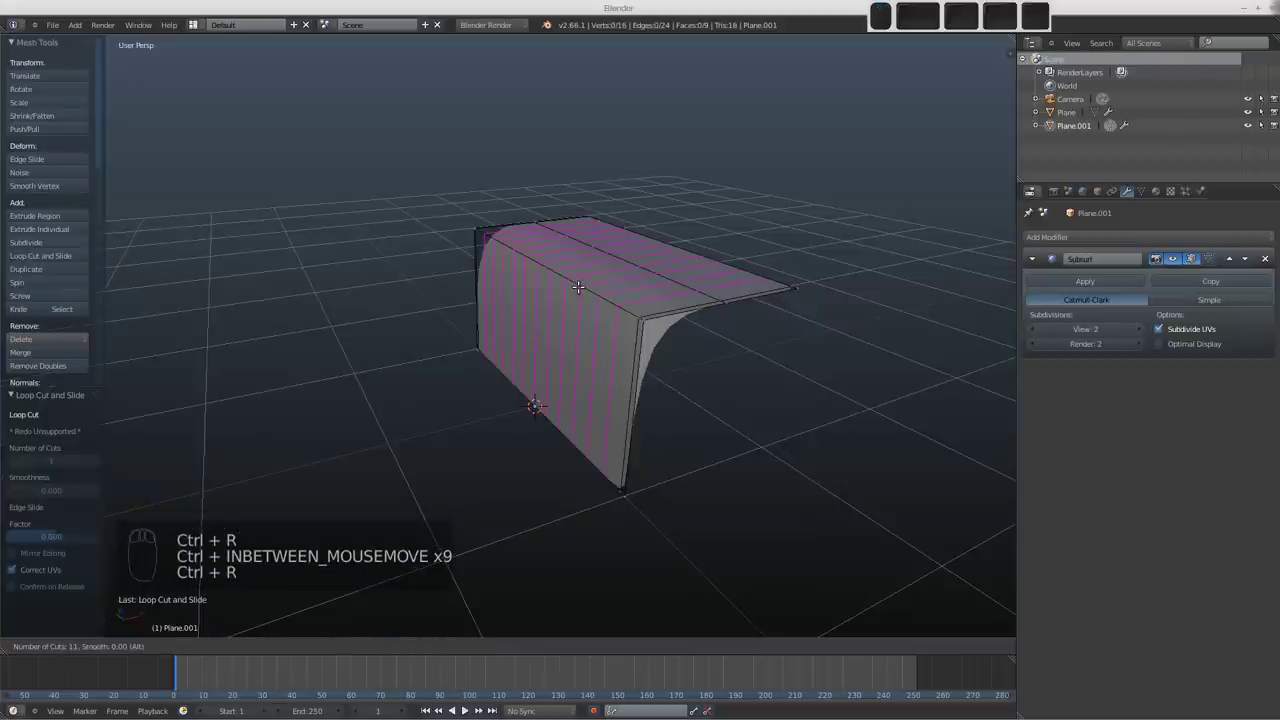
click(578, 287)
right_click(578, 287)
middle_drag(575, 365, 520, 357)
key(Tab)
key(Tab)
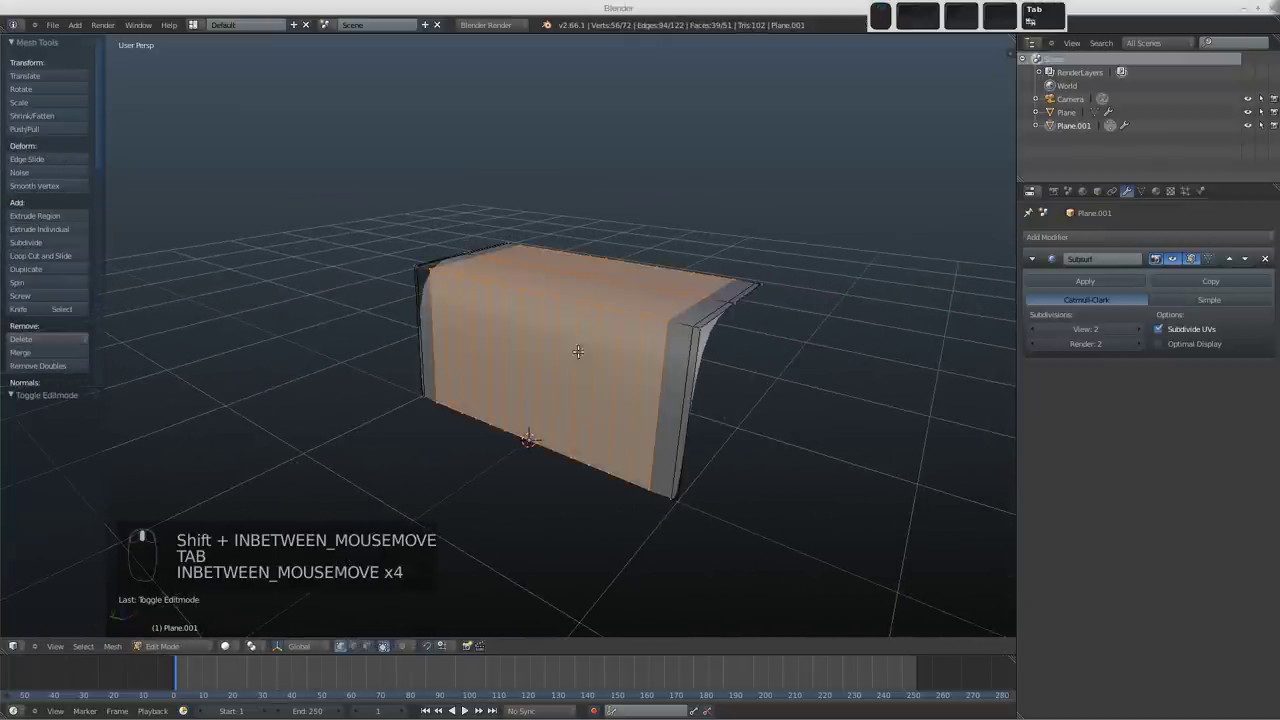
Step: Add a lengthwise edge loop on the vertical face near the bend, lower it slightly along Z and clear the selection
key(ctrl+r)
click(700, 336)
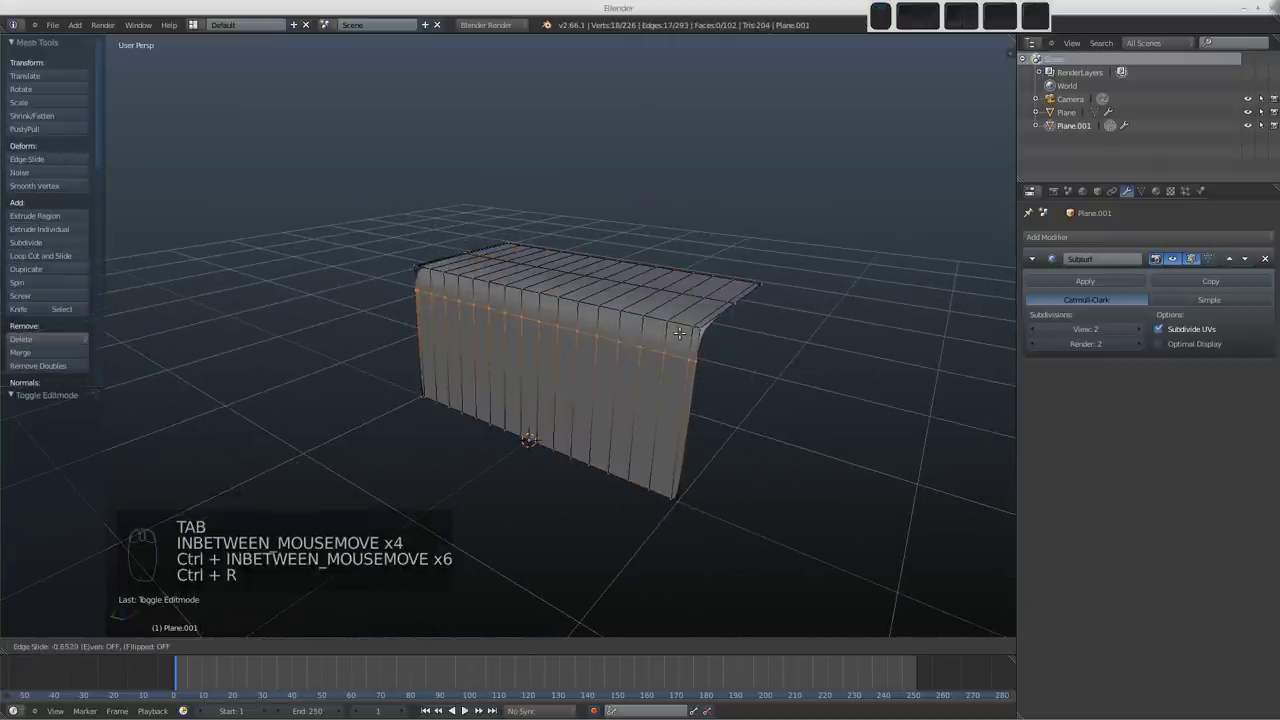
click(680, 333)
middle_drag(474, 430, 589, 380)
key(g)
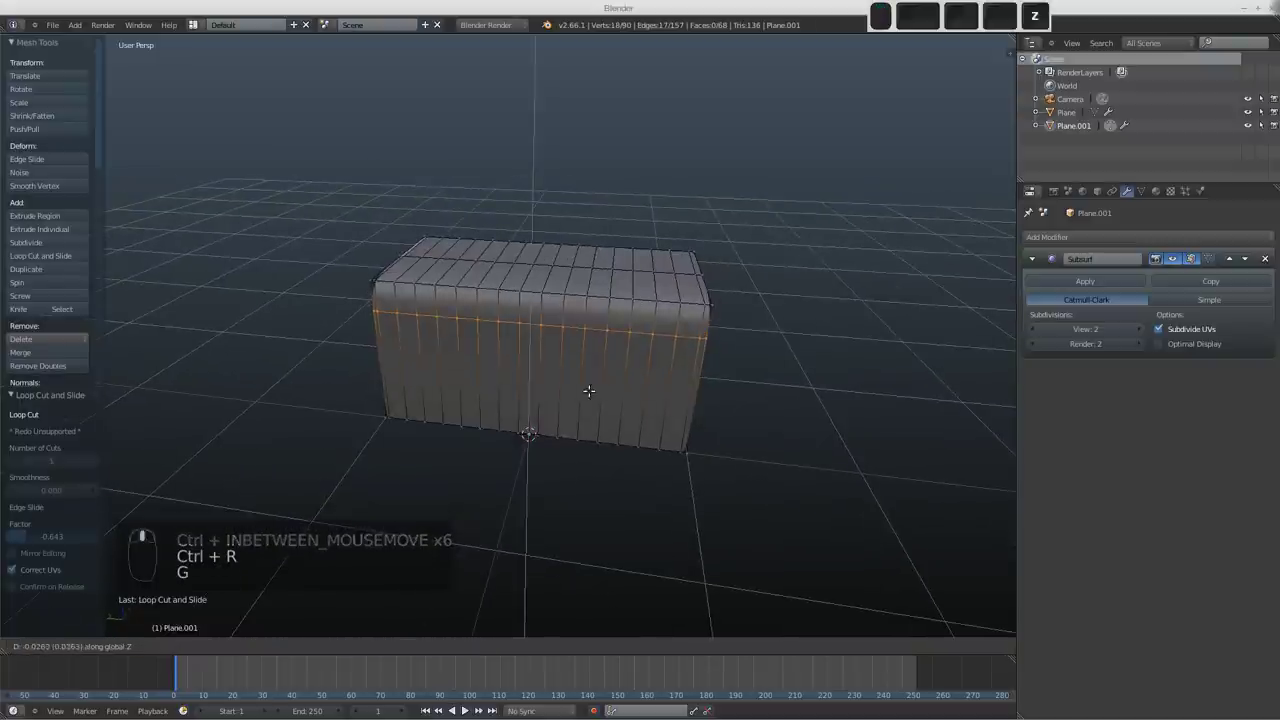
click(587, 393)
scroll(586, 370, up, 1)
key(a)
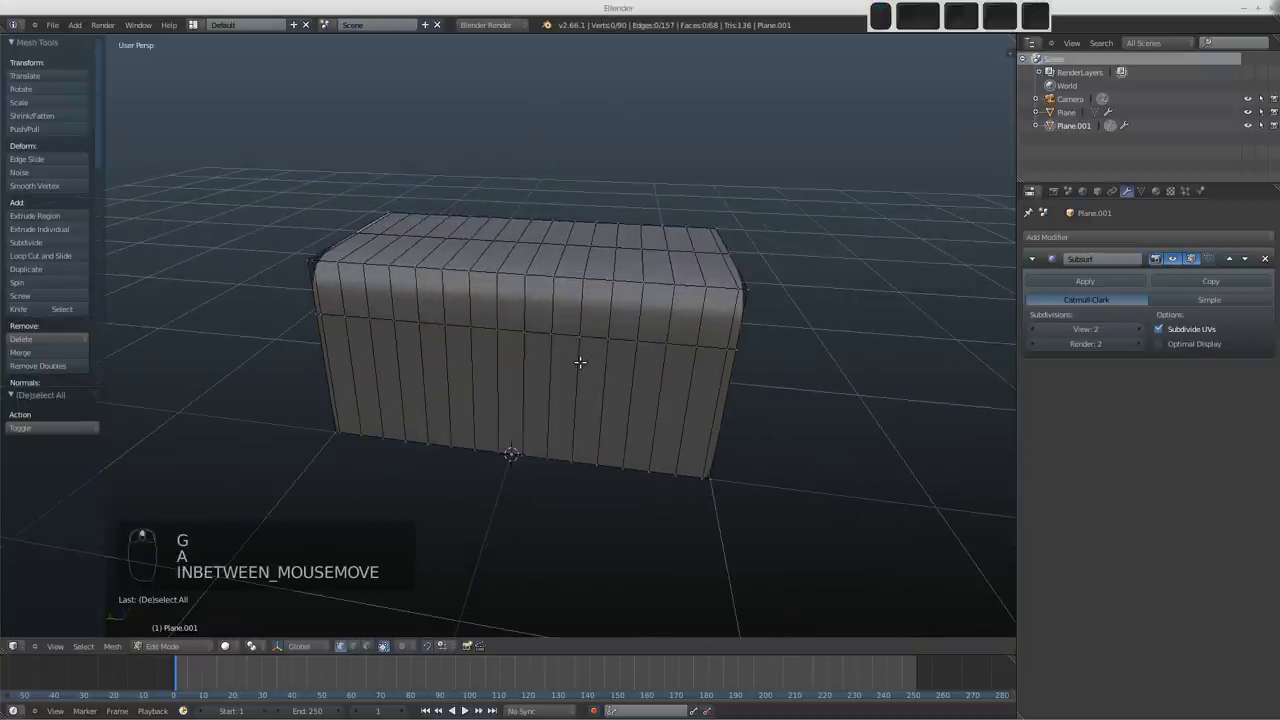
Step: Knife-cut a slanted line from the vertical face's loop up over the bend to the top face near mid-length
key(k)
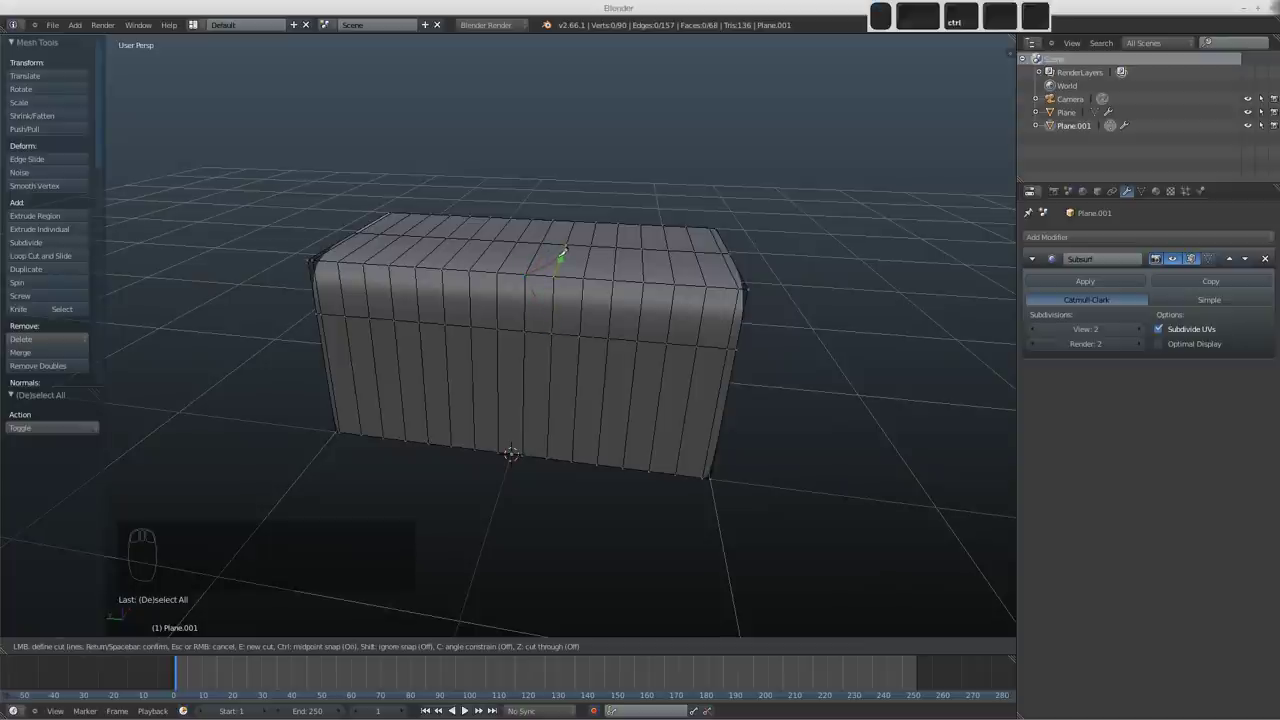
click(557, 246)
key(Return)
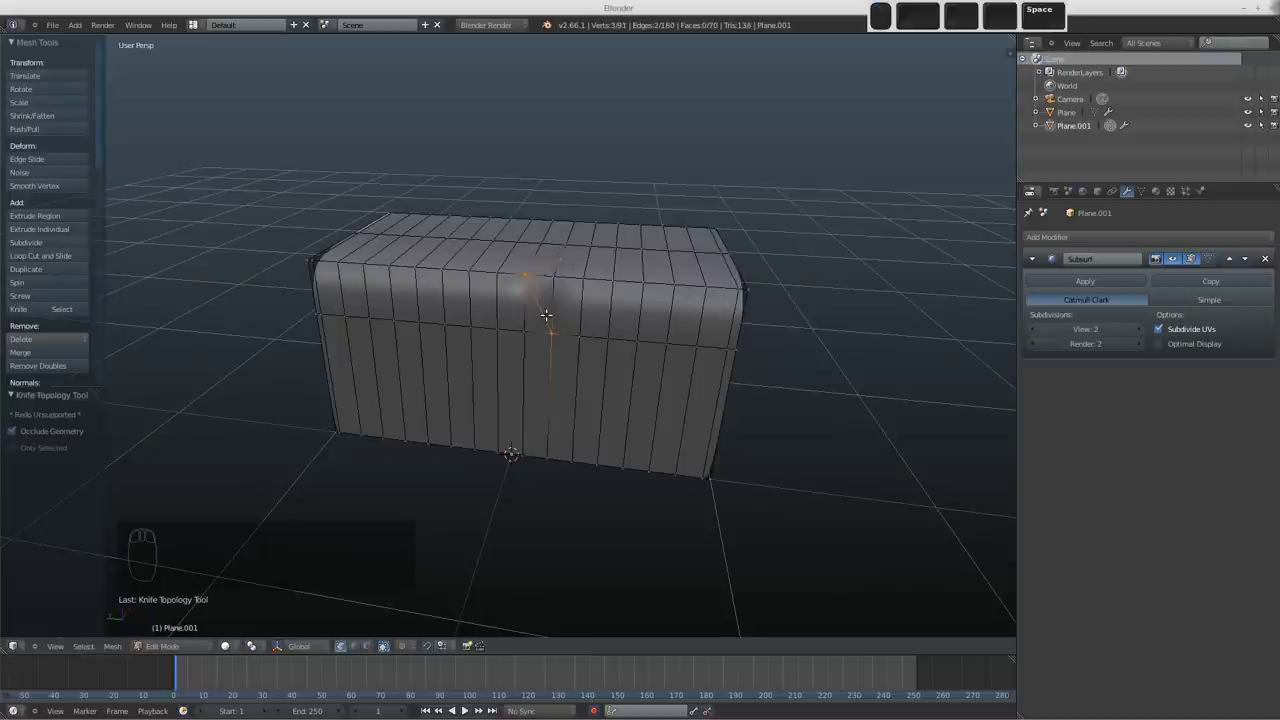
Step: Inspect the surface around the knife cut on the bend in Object Mode and return to Edit Mode
middle_drag(557, 250, 563, 306)
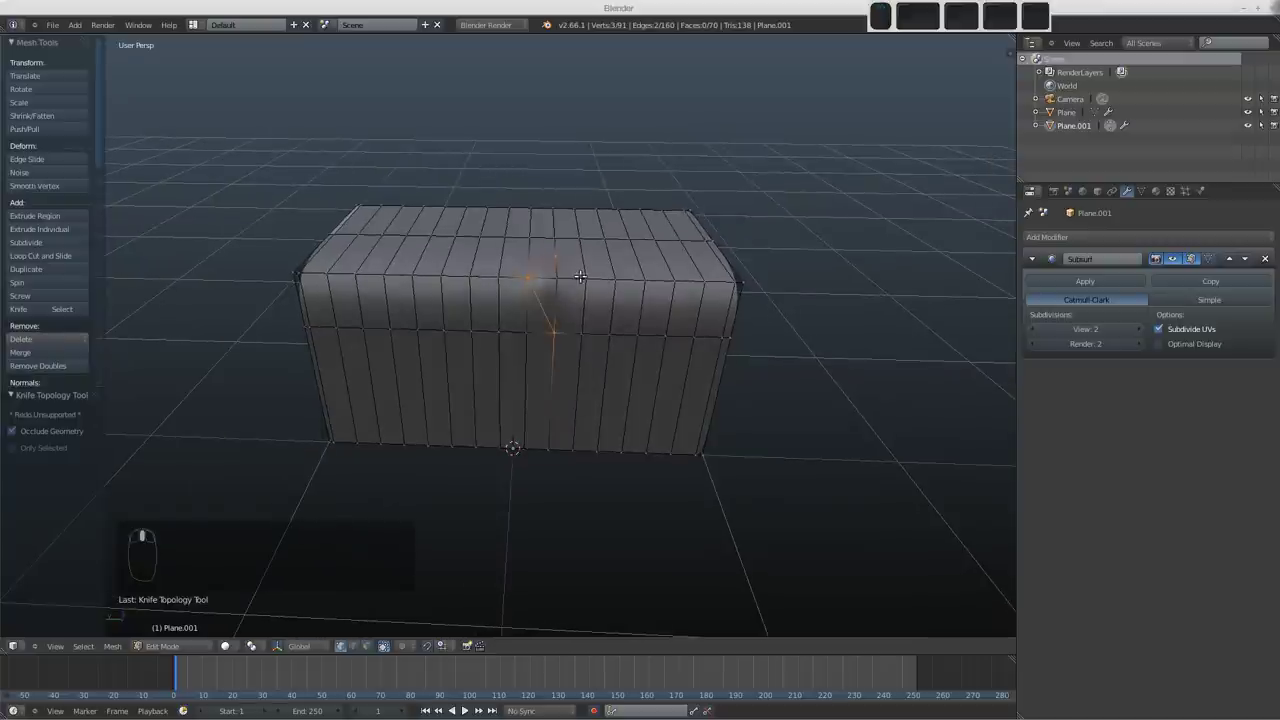
middle_drag(570, 262, 516, 262)
mouse_move(551, 339)
middle_down()
mouse_move(498, 321)
mouse_move(494, 331)
mouse_move(509, 304)
mouse_move(477, 283)
mouse_move(589, 280)
mouse_move(609, 303)
mouse_move(463, 297)
mouse_move(471, 309)
mouse_move(547, 264)
mouse_move(583, 272)
mouse_move(516, 338)
mouse_move(563, 339)
mouse_move(531, 330)
middle_up()
key(Tab)
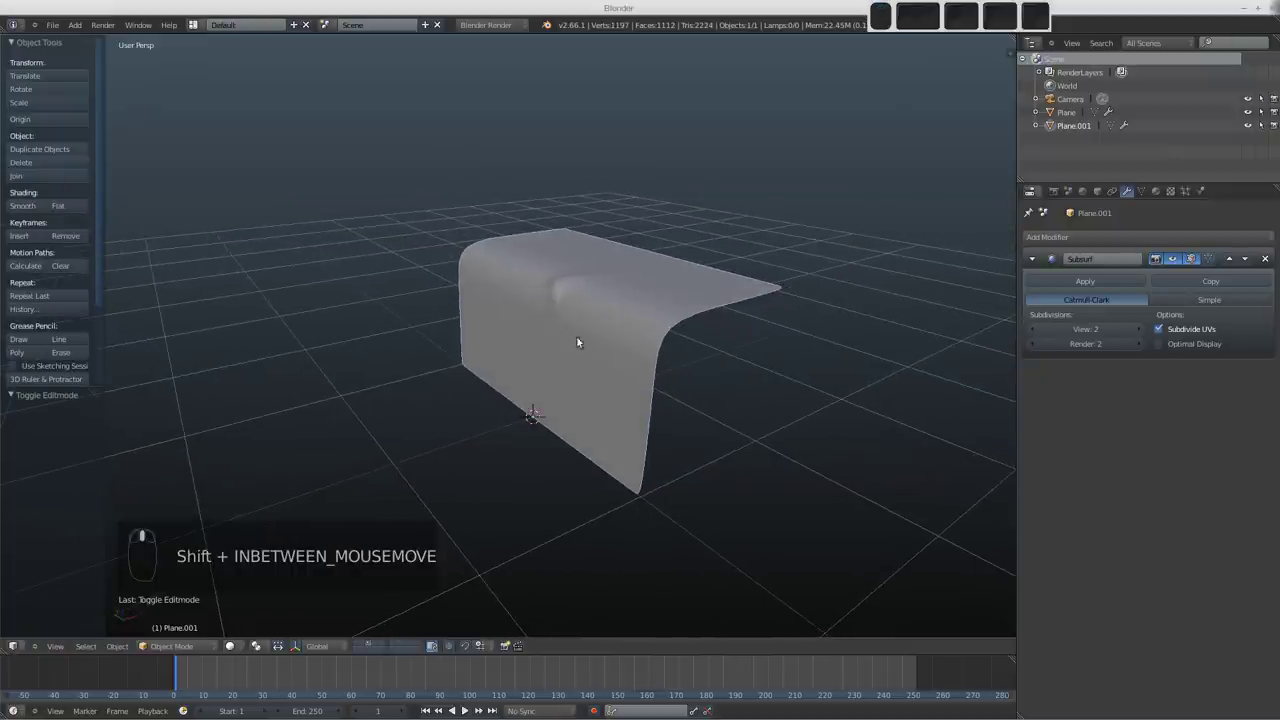
scroll(585, 338, up, 3)
key(Tab)
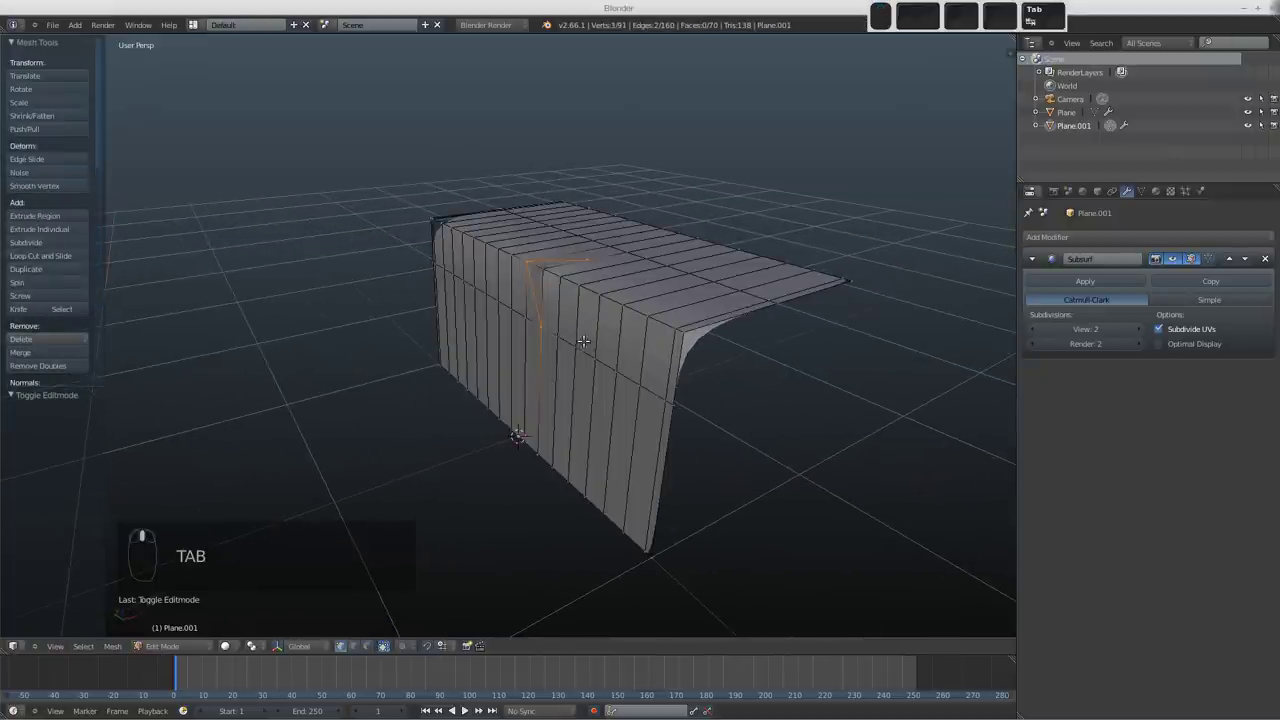
Step: Snap the 3D cursor to the corner vertex at the near end of the bend and set the pivot point to 3D Cursor
shift+middle_drag(583, 341, 633, 332)
right_click(628, 335)
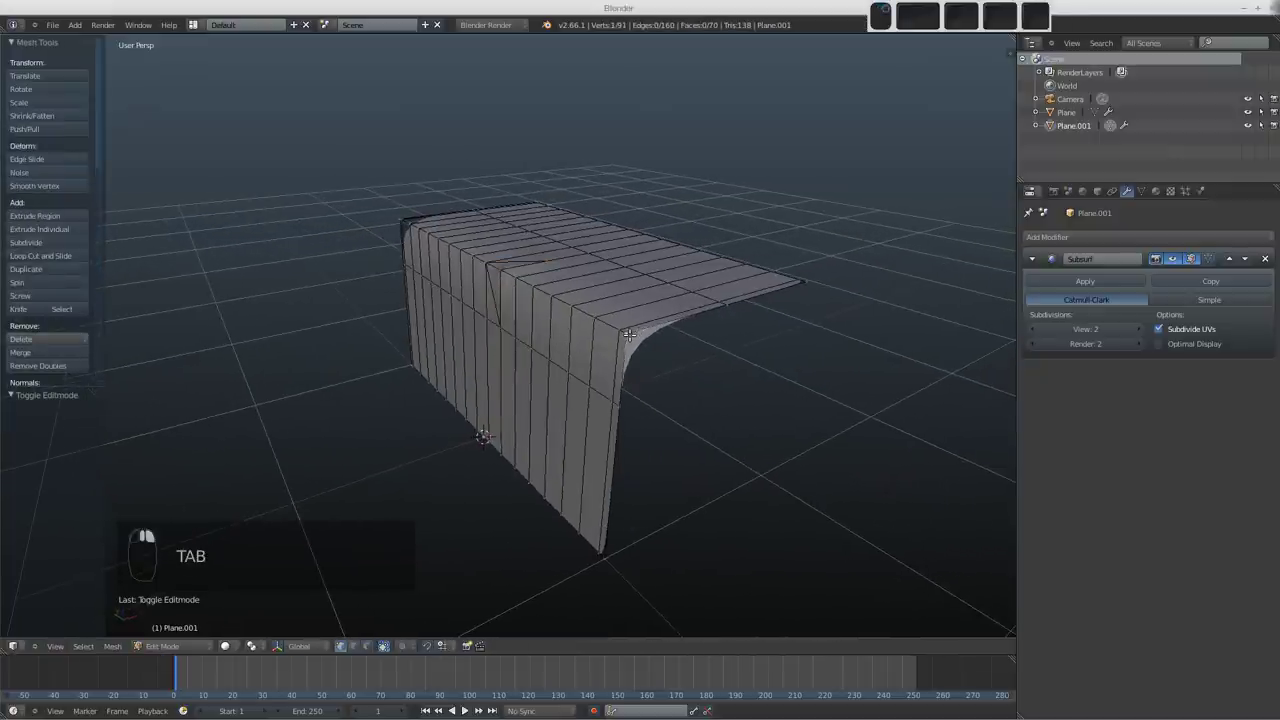
scroll(553, 343, down, 3)
key(shift+s)
click(562, 327)
scroll(588, 338, up, 2)
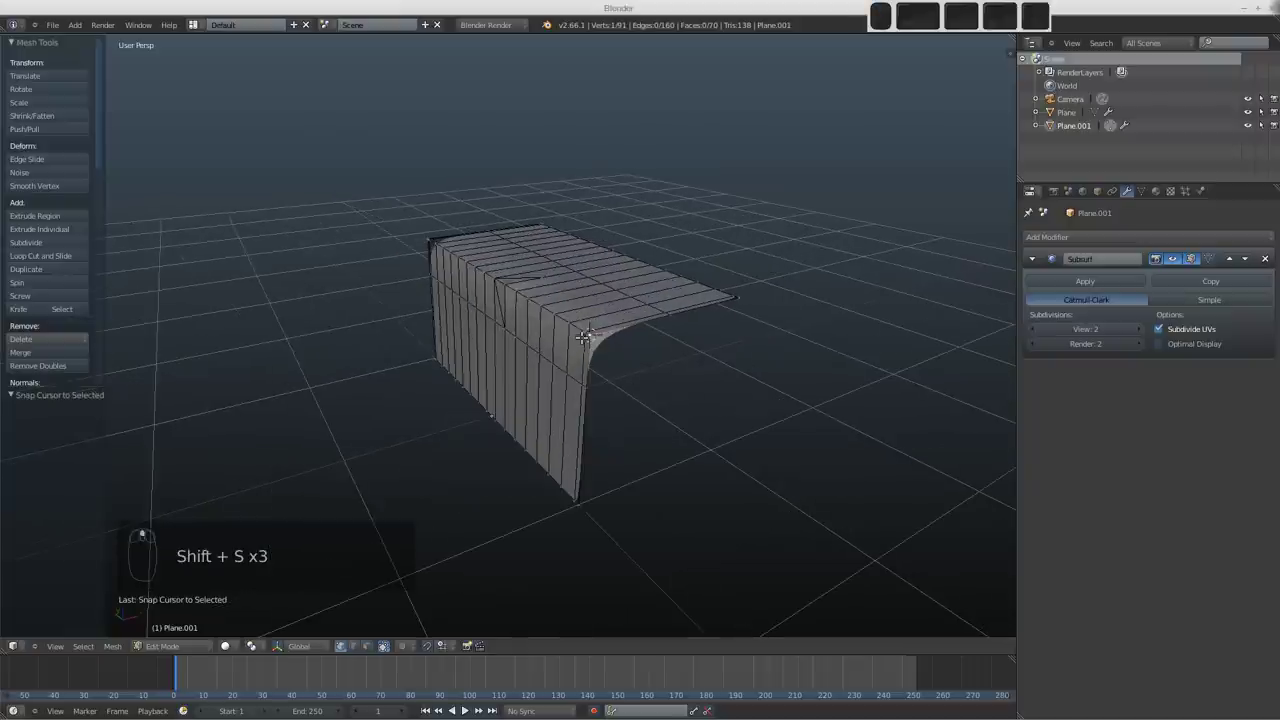
click(256, 650)
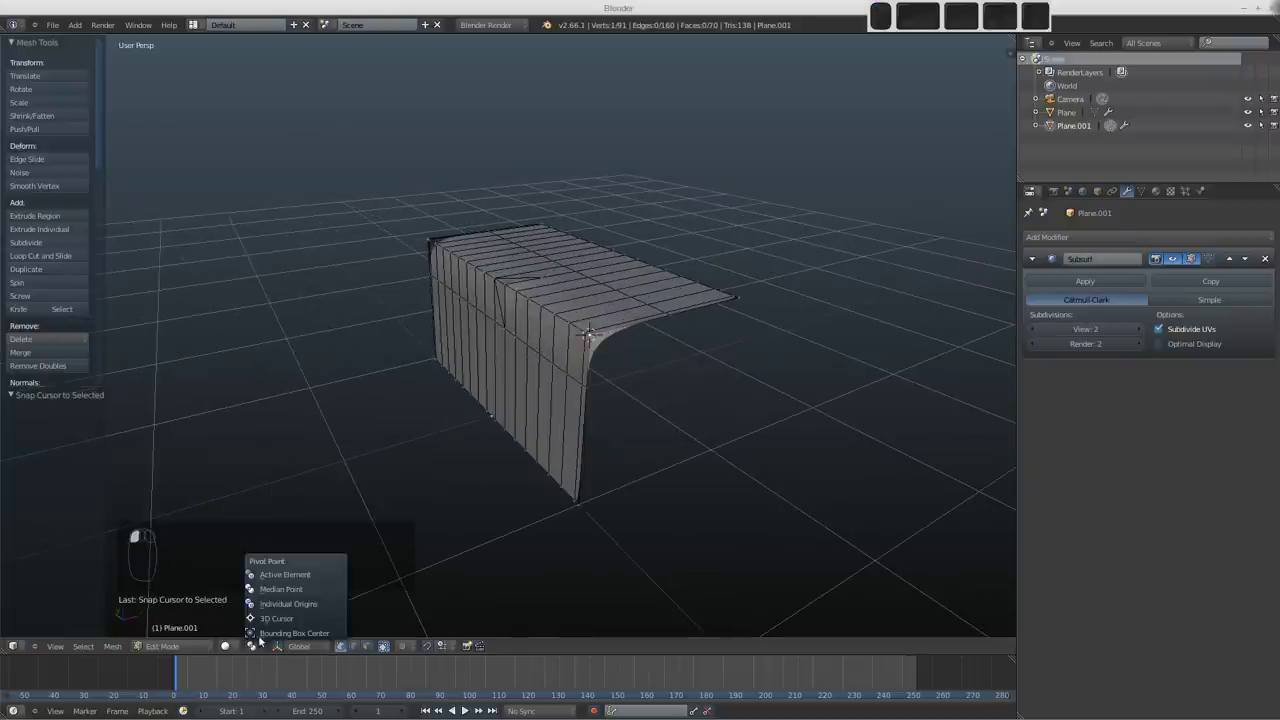
click(273, 619)
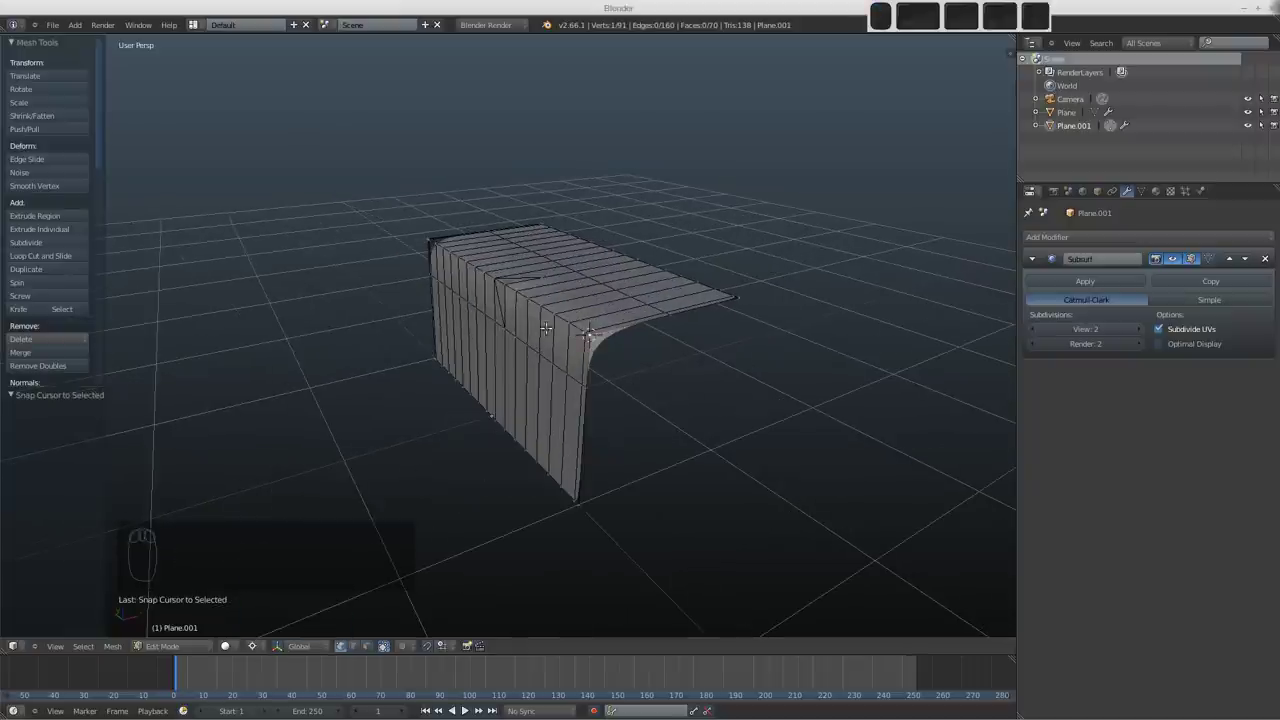
Step: Select the top faces from the outer edge to the bend and rotate them about -90° around Y into a flat vertical sheet
middle_drag(690, 280, 718, 263)
alt+click(719, 280)
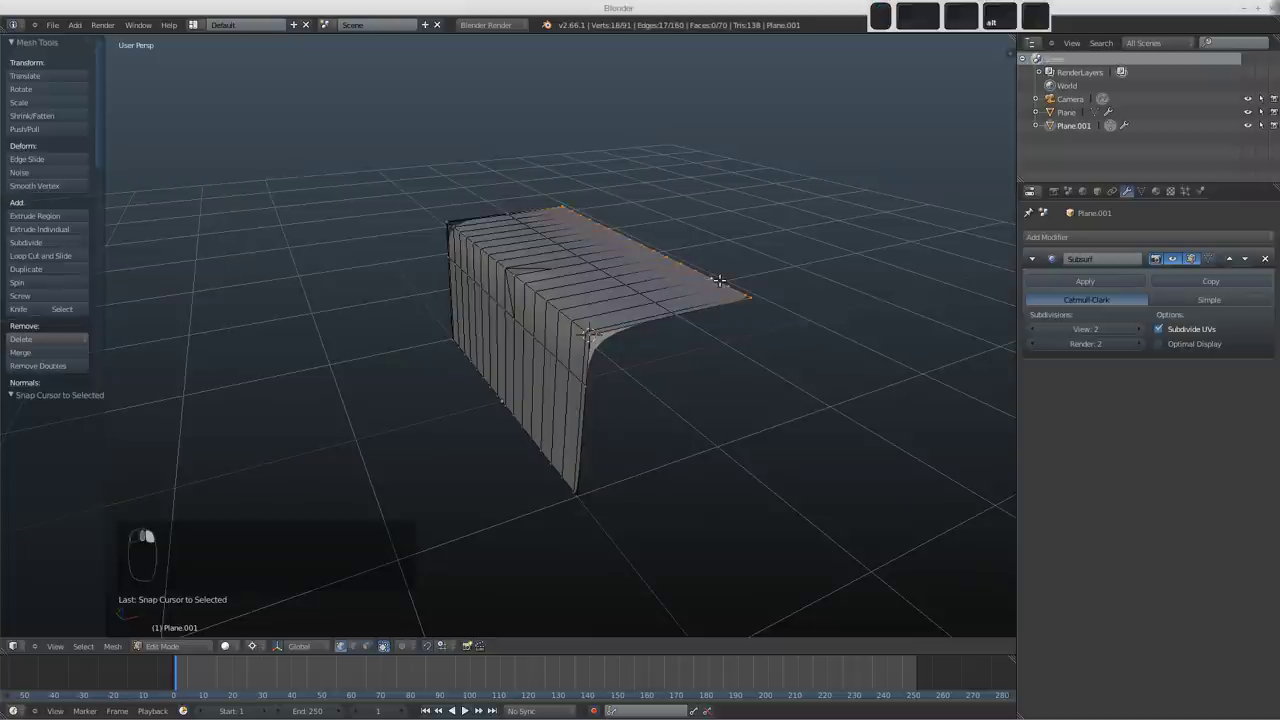
key(ctrl+KP_Add)
key(ctrl+KP_Add)
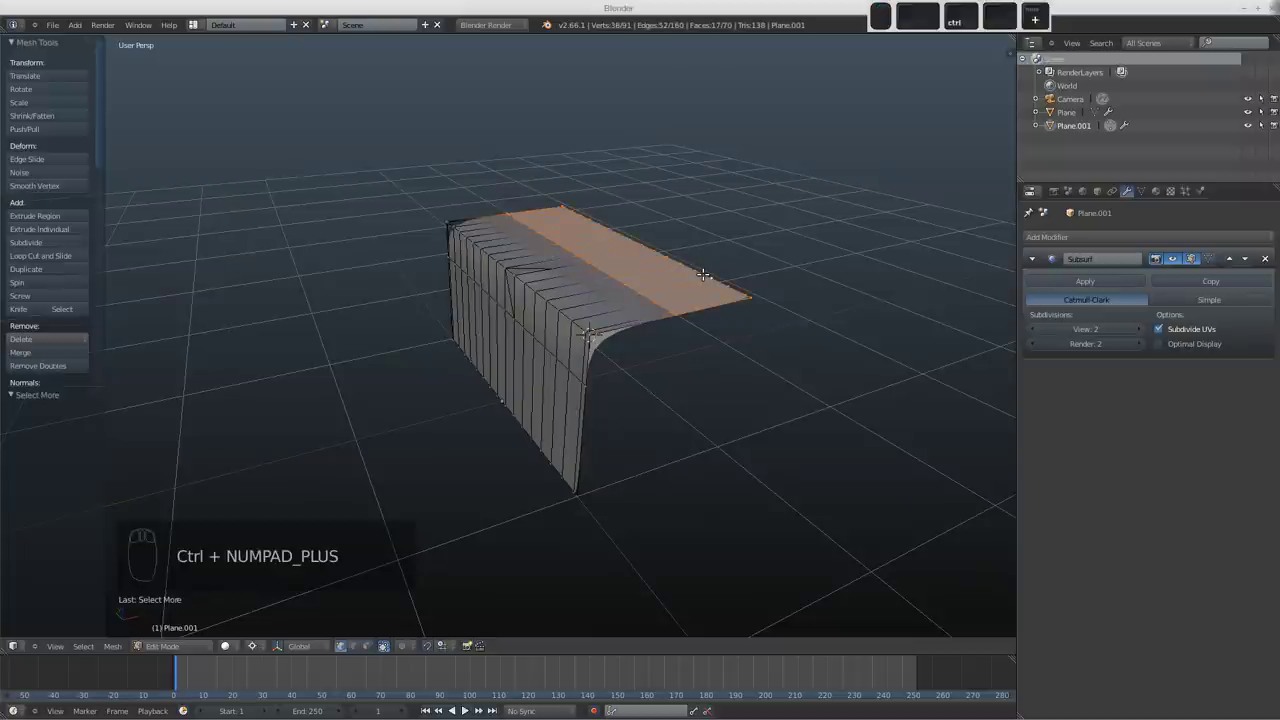
middle_drag(704, 274, 623, 321)
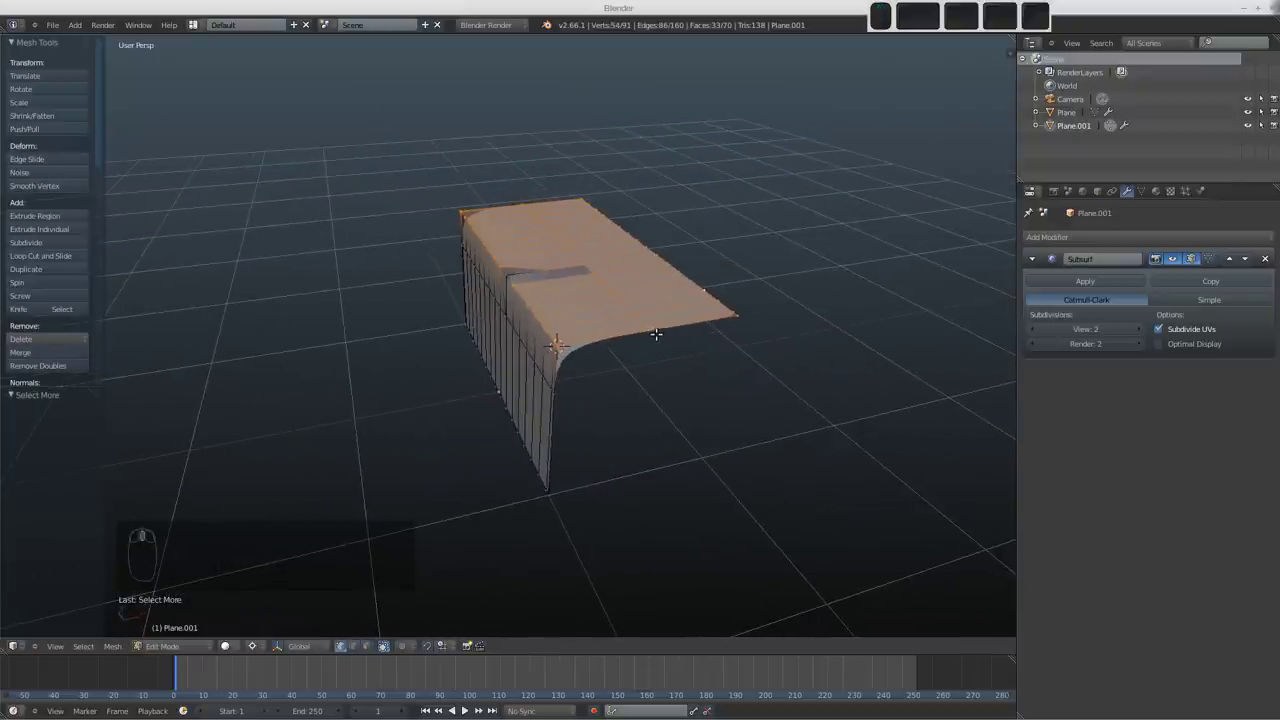
key(r)
key(y)
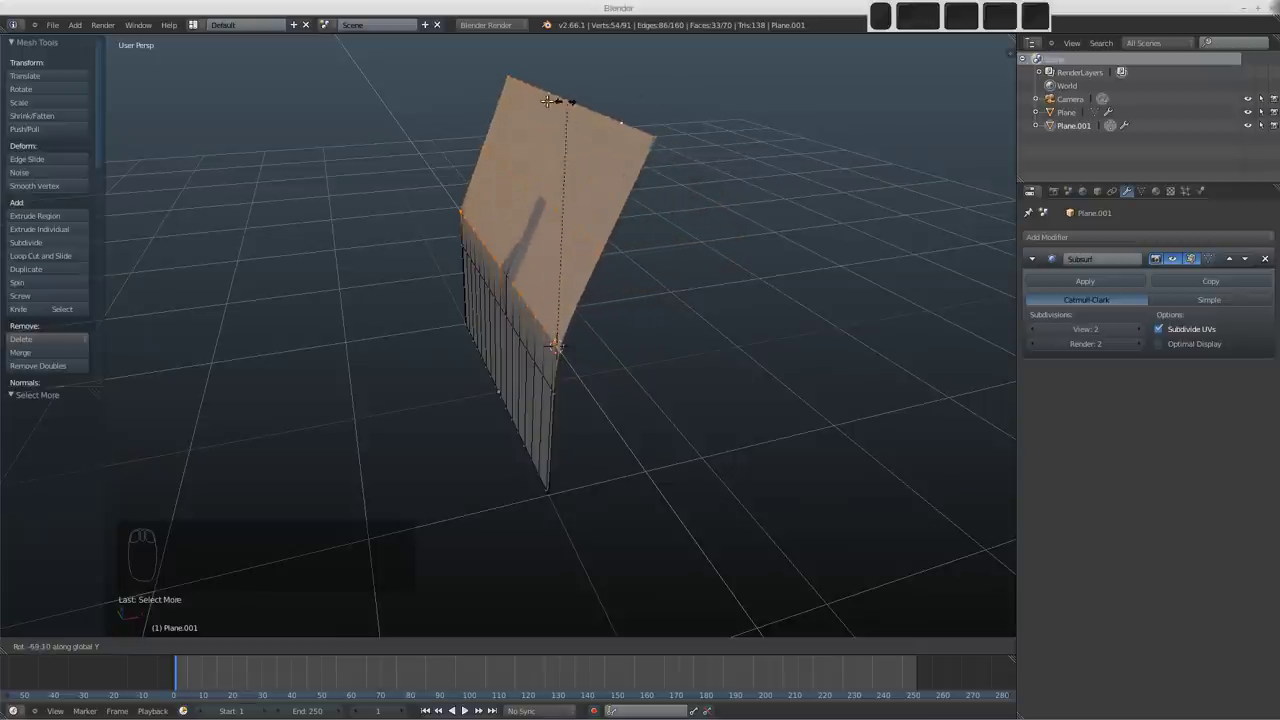
click(474, 120)
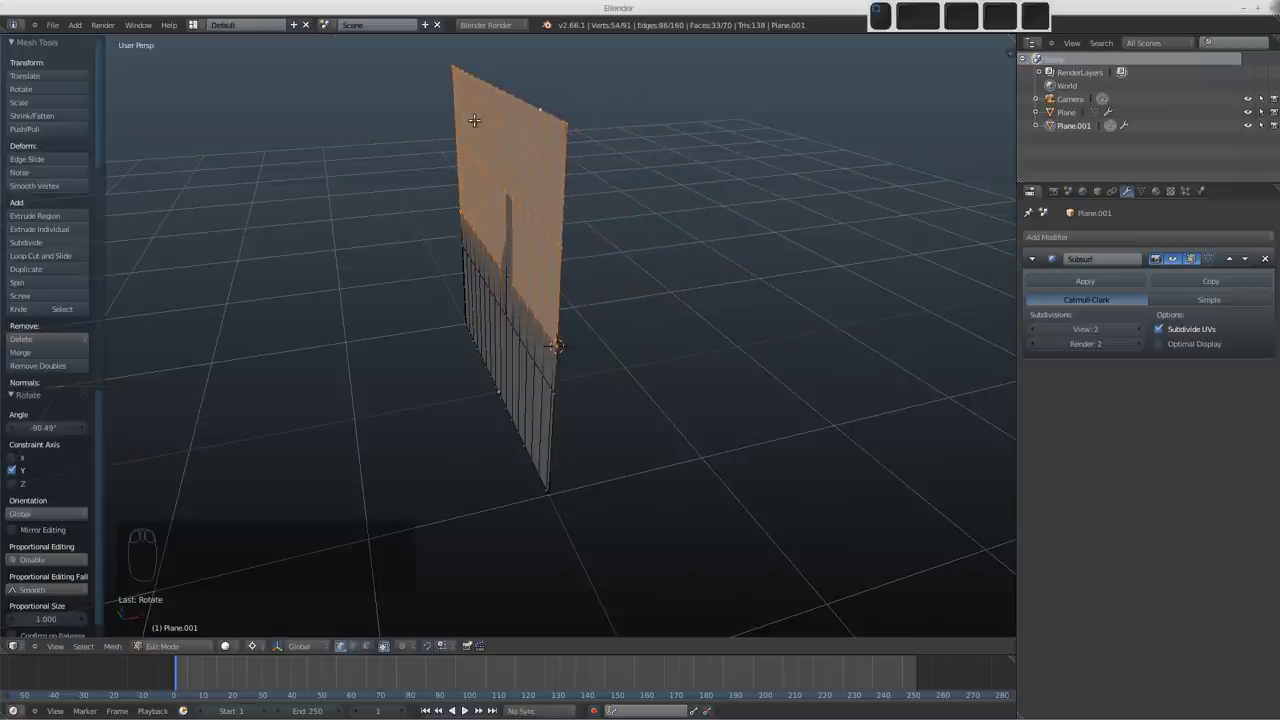
Step: Inspect the flattened sheet around the knife cut, comparing its shading in Object Mode with the mesh in Edit Mode
key(Tab)
mouse_move(486, 317)
middle_down()
mouse_move(741, 266)
mouse_move(706, 286)
mouse_move(483, 266)
mouse_move(500, 269)
mouse_move(515, 231)
mouse_move(546, 257)
mouse_move(329, 263)
mouse_move(478, 285)
mouse_move(503, 309)
middle_up()
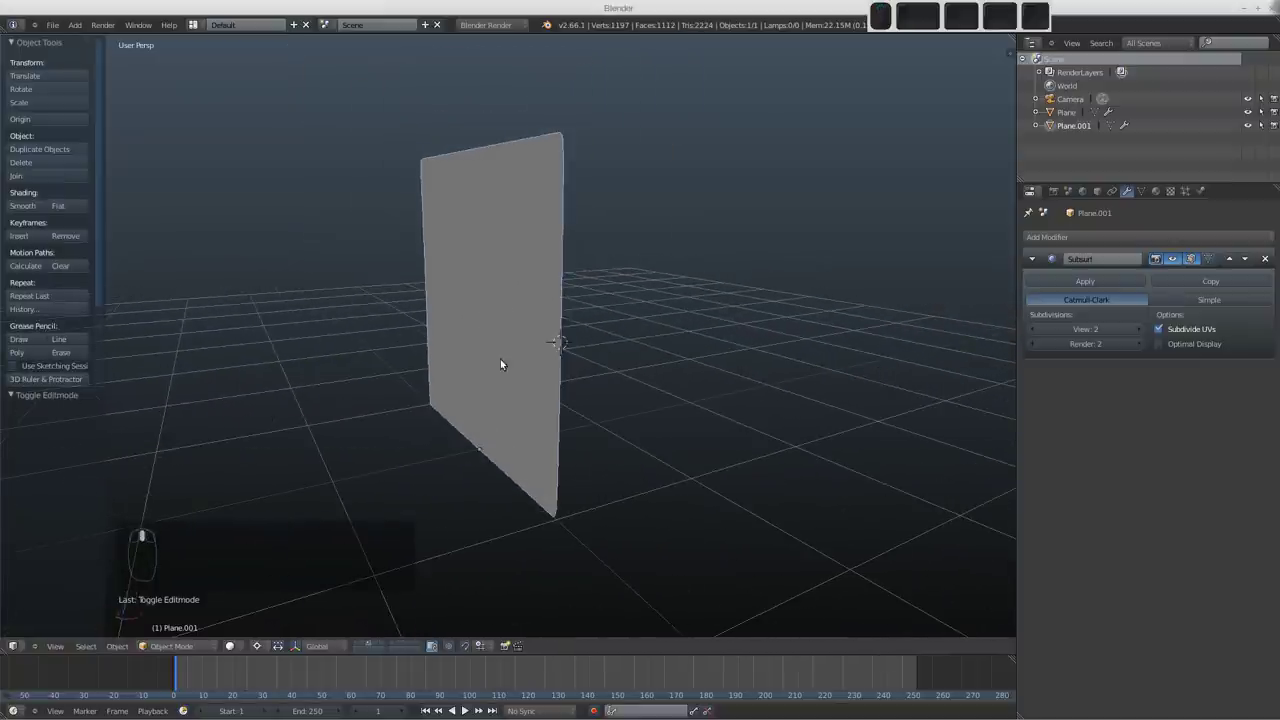
key(Tab)
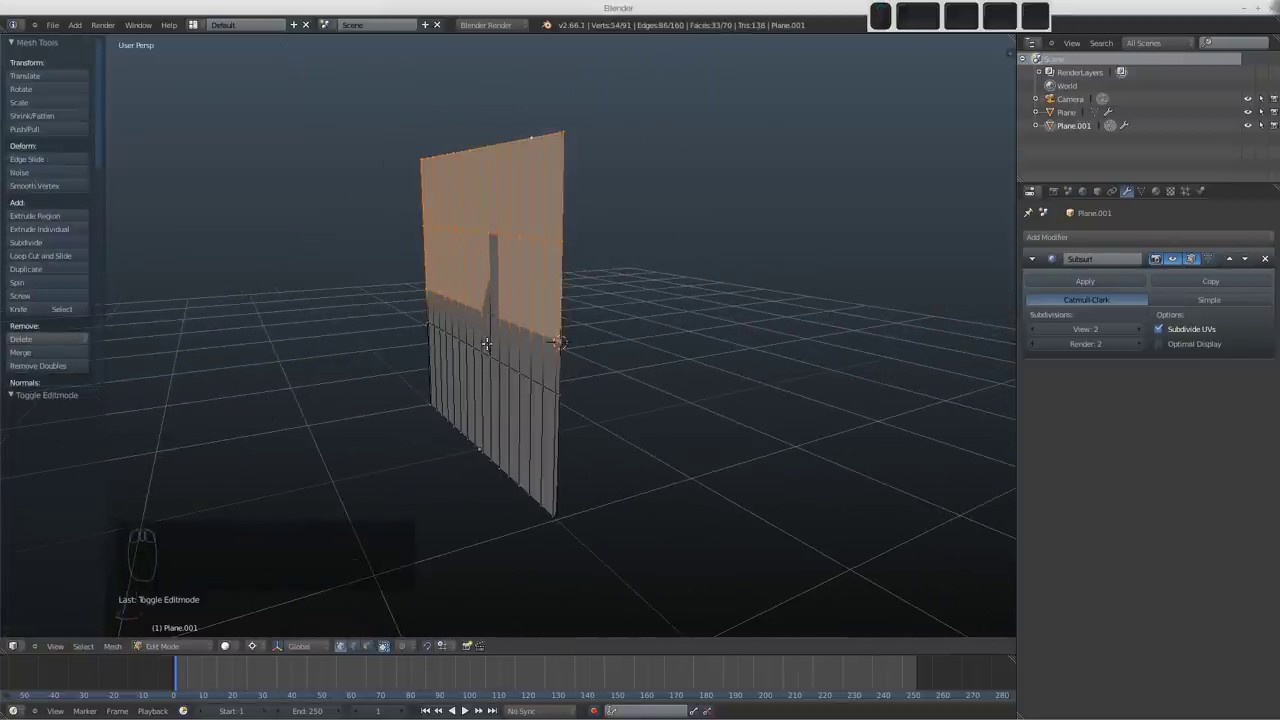
key(Tab)
mouse_move(508, 336)
middle_down()
mouse_move(537, 341)
mouse_move(491, 348)
middle_up()
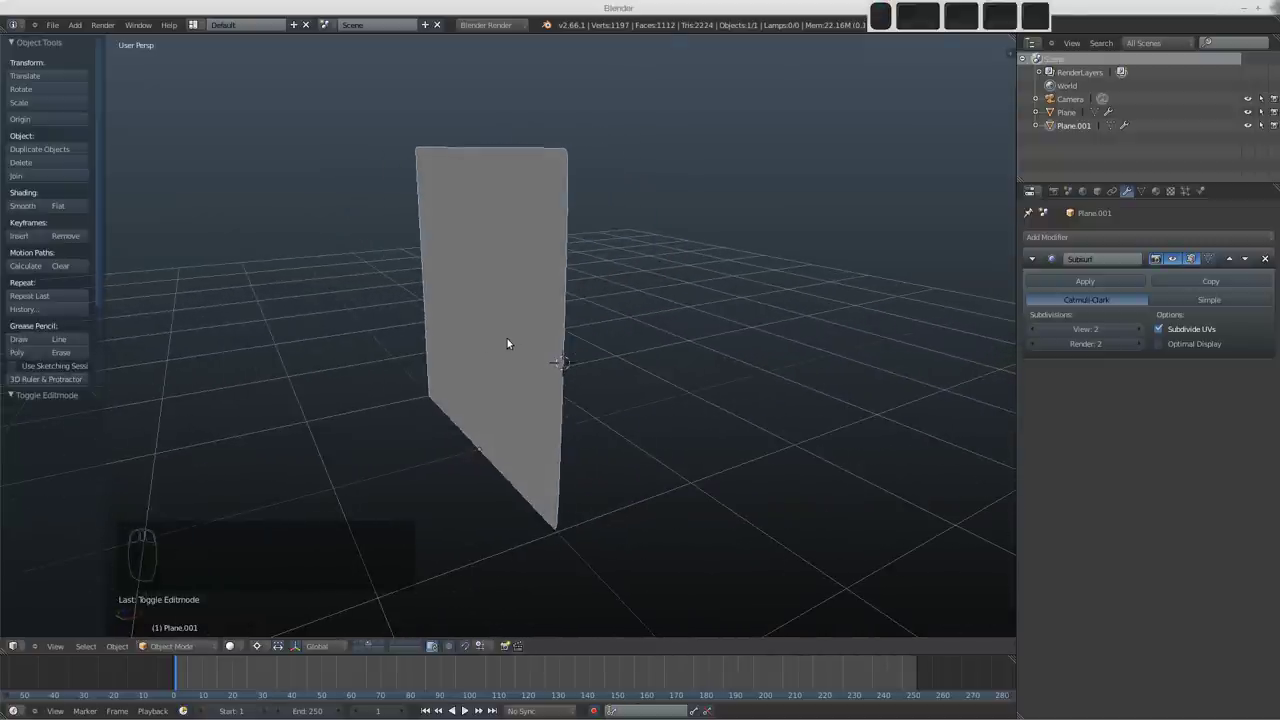
key(Tab)
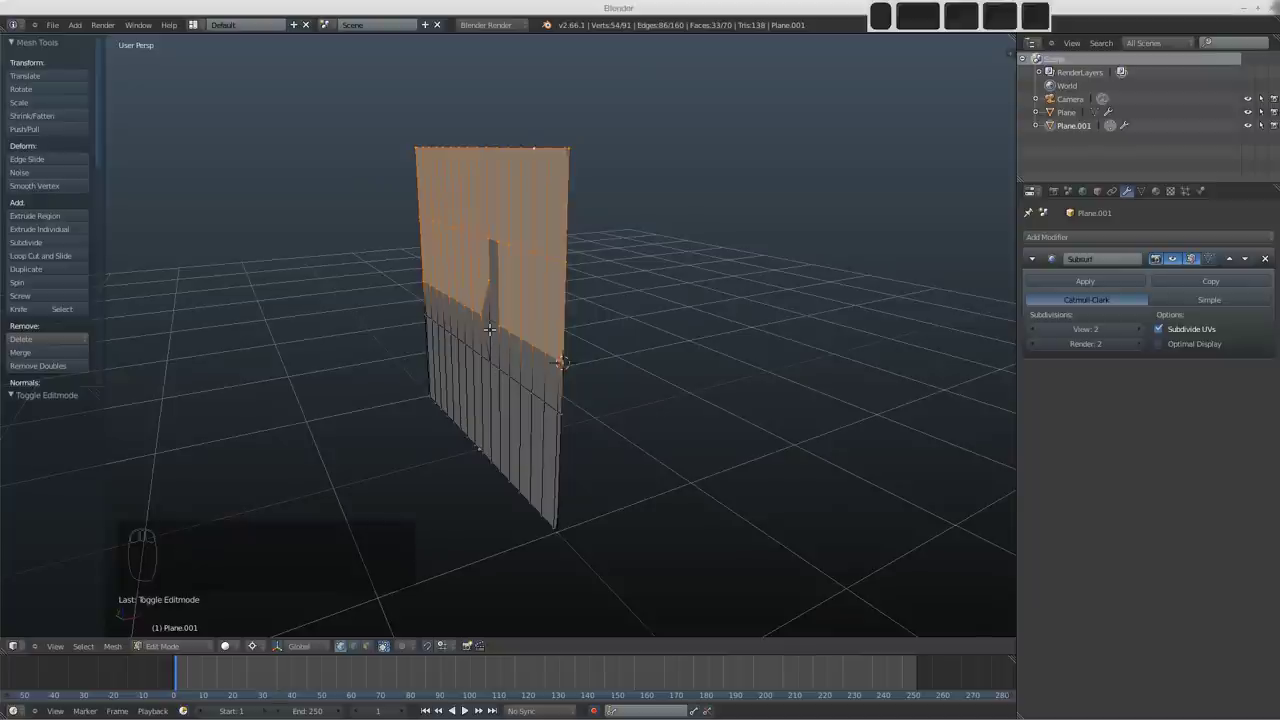
Step: Rotate the selected faces around Y down past horizontal to fold the sheet sharply at the bend
middle_drag(500, 331, 501, 230)
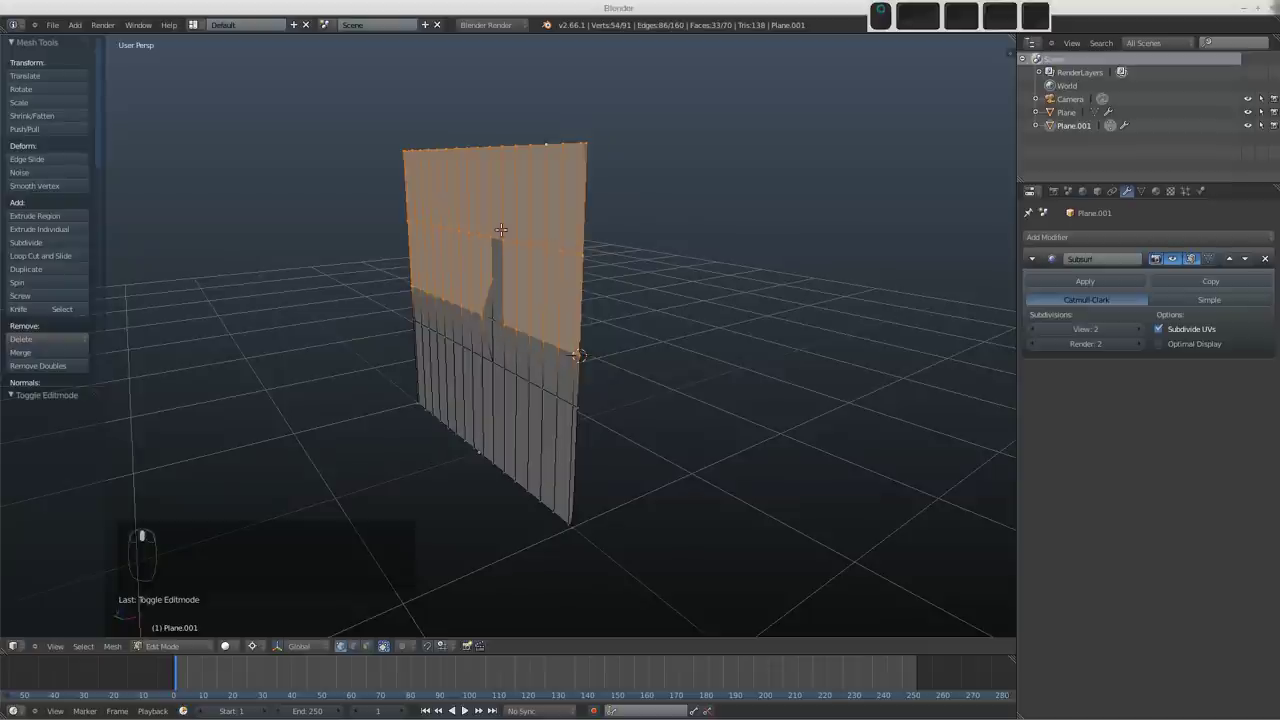
key(r)
key(y)
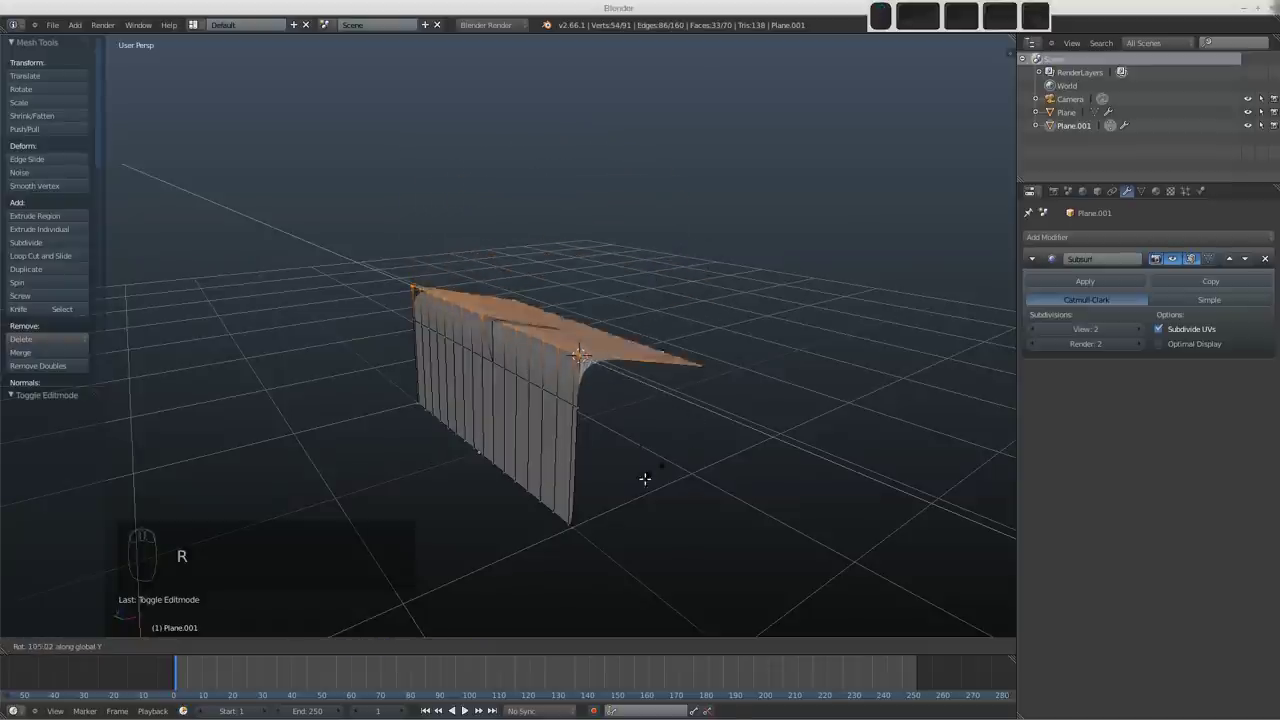
click(606, 529)
Step: Examine the irregular topology on the sharply folded bend from several angles in Object Mode and Edit Mode
key(Tab)
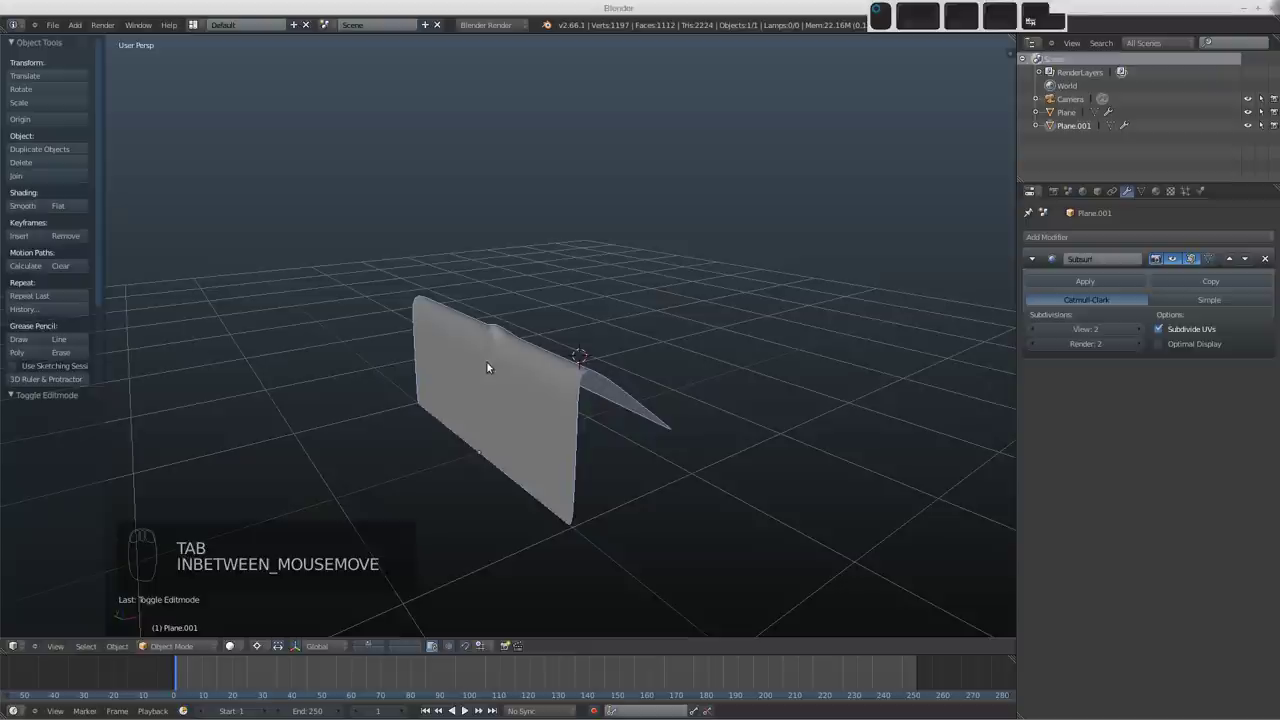
mouse_move(480, 356)
middle_down()
mouse_move(531, 438)
mouse_move(494, 446)
mouse_move(434, 374)
mouse_move(526, 387)
mouse_move(357, 420)
mouse_move(489, 423)
mouse_move(503, 346)
mouse_move(490, 372)
mouse_move(498, 395)
mouse_move(512, 390)
mouse_move(498, 370)
middle_up()
key(Tab)
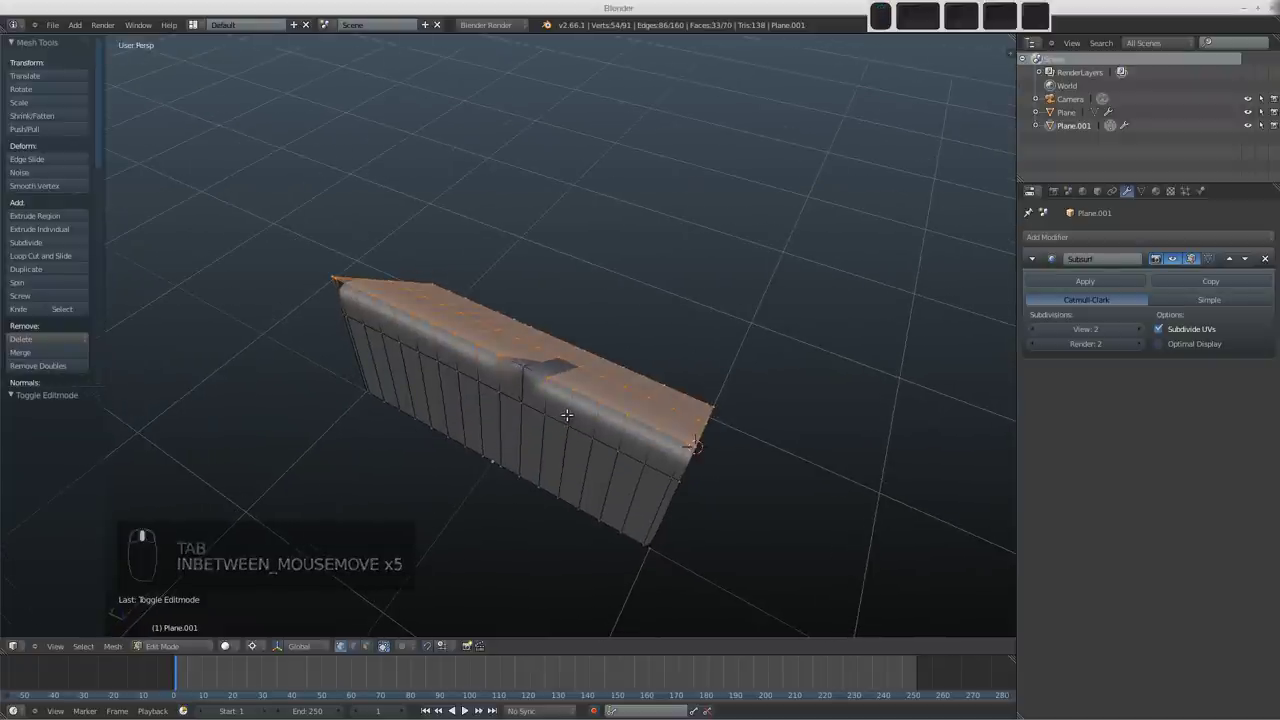
middle_drag(549, 422, 537, 391)
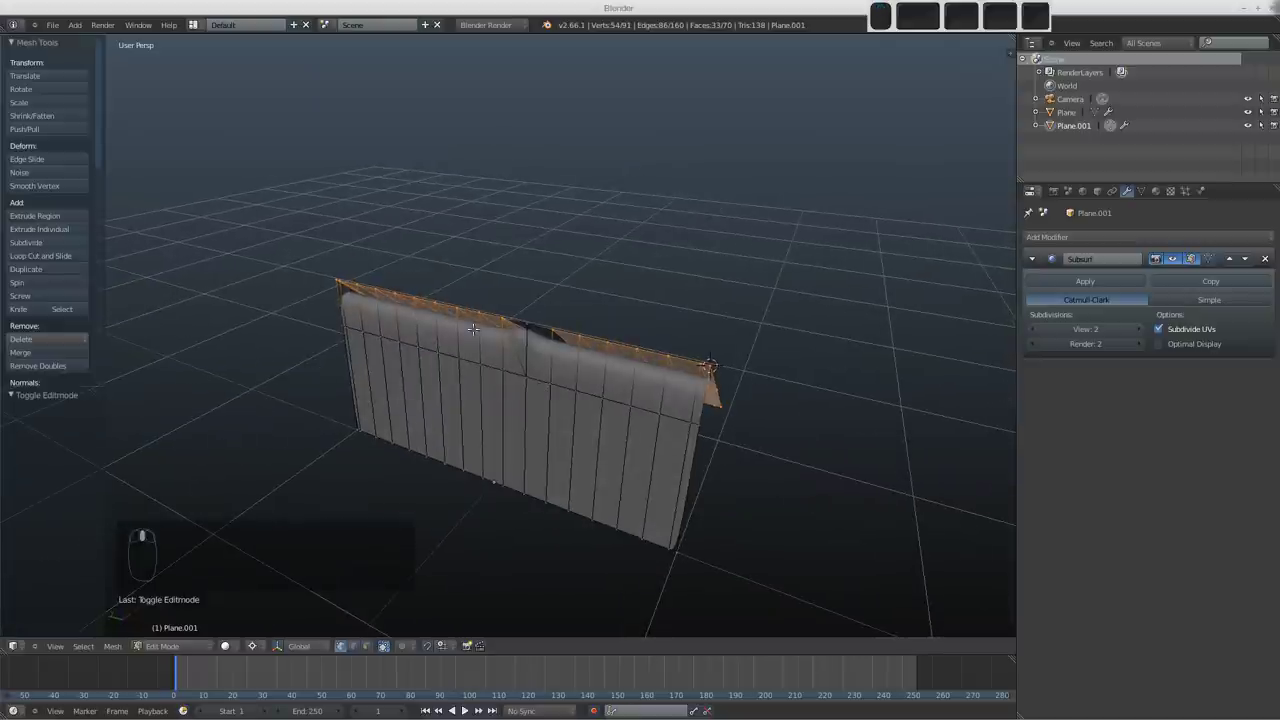
key(Tab)
middle_drag(538, 355, 561, 391)
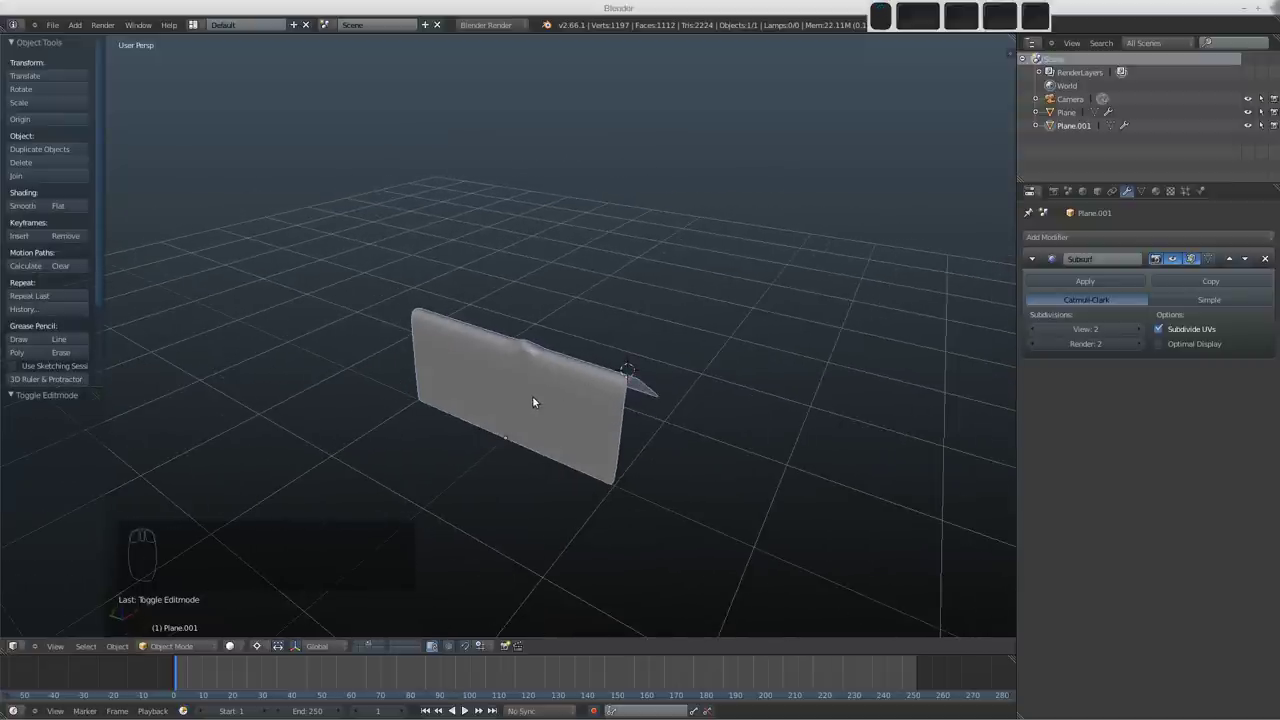
middle_drag(533, 395, 516, 398)
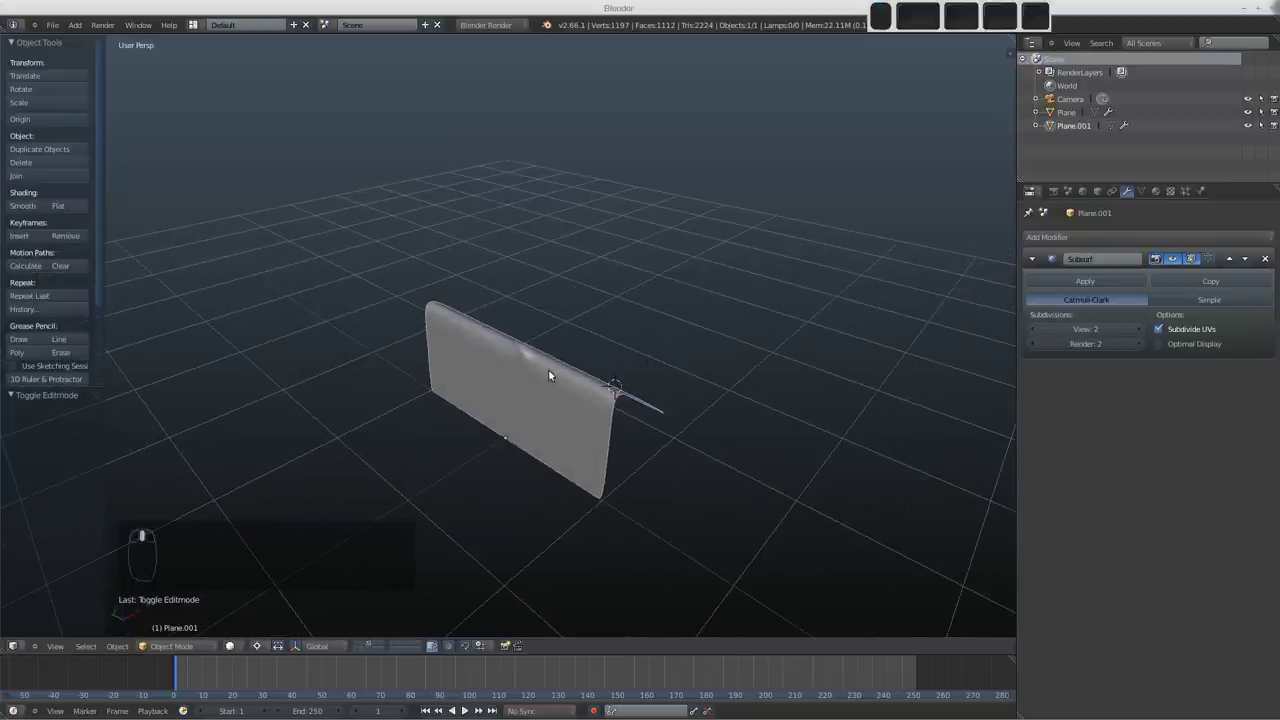